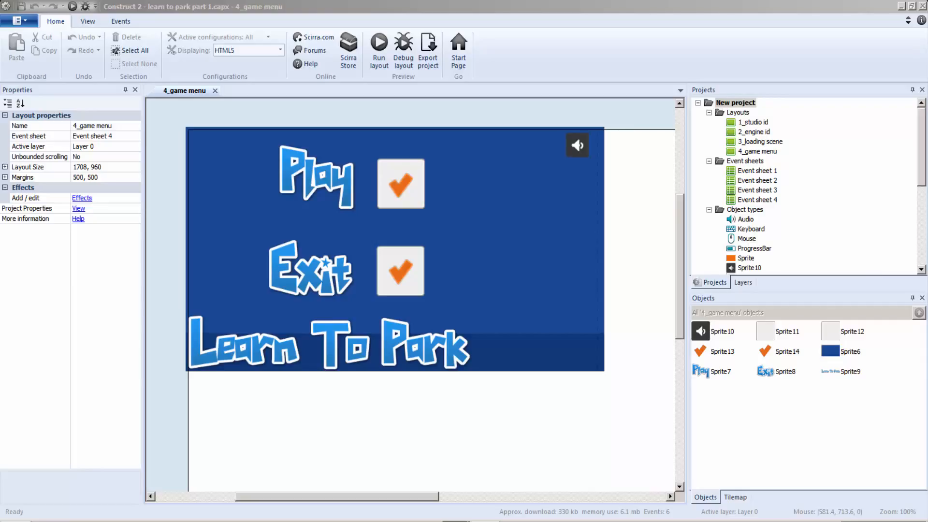
Run a preview of the 4_game menu layout to check its Play and Exit items, and close it
left_click(451, 490)
middle_click_drag(429, 417, 425, 421)
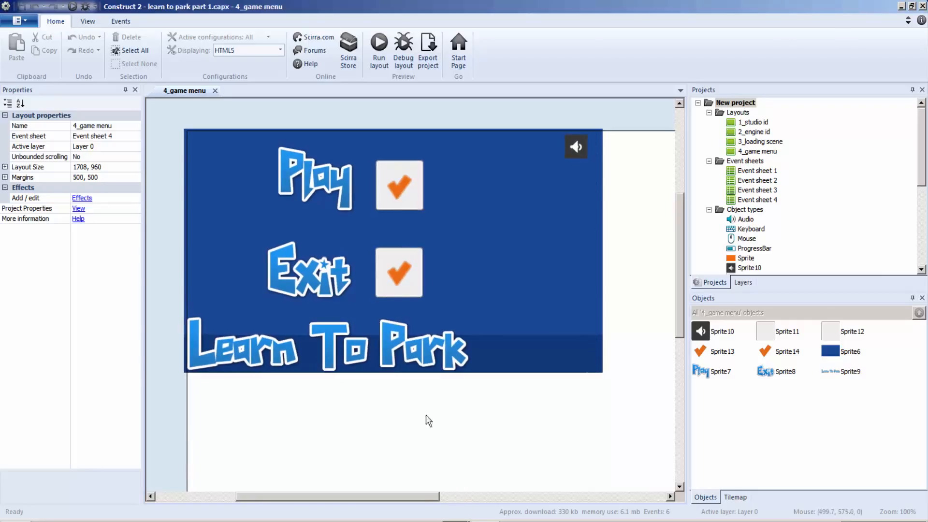
left_click(400, 285)
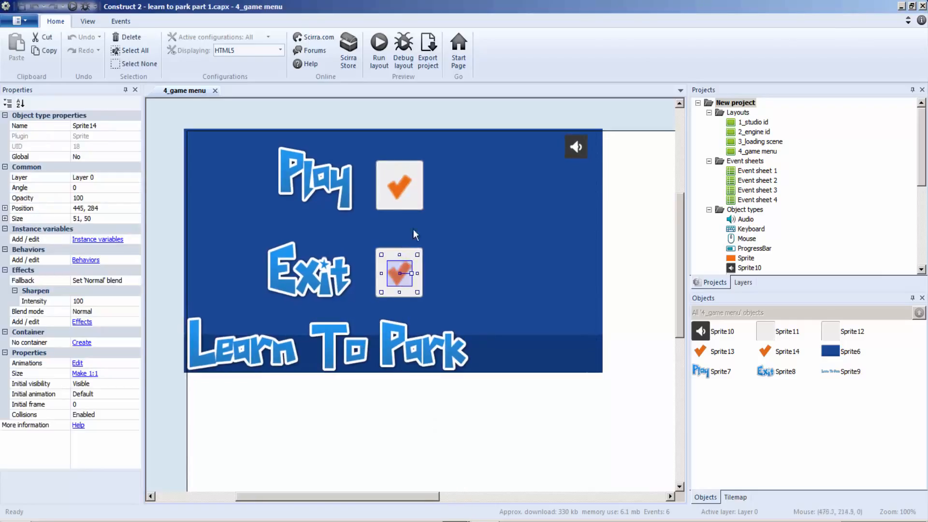
left_click(379, 53)
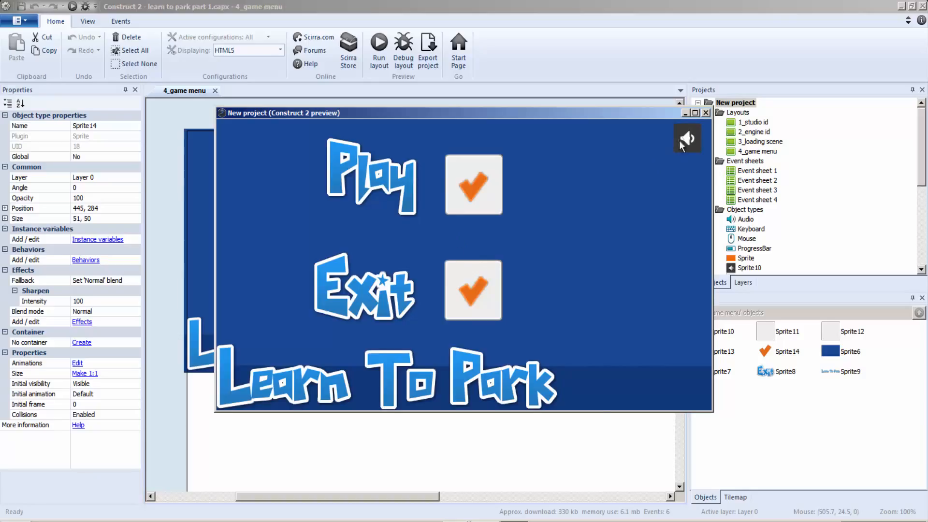
left_click(706, 113)
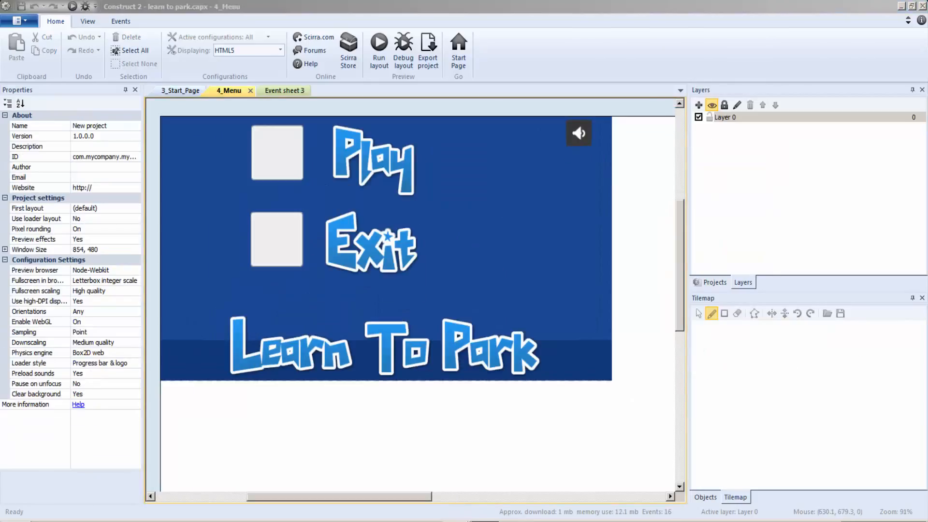
Run a preview of the 4_Menu layout in the learn to park.capx project as a reference, and close it
left_click(454, 442)
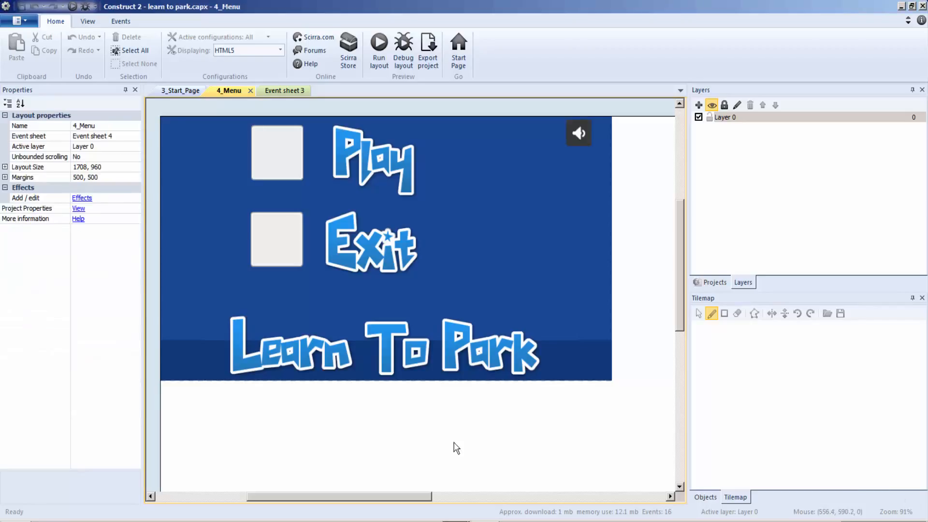
middle_click_drag(477, 440, 507, 455)
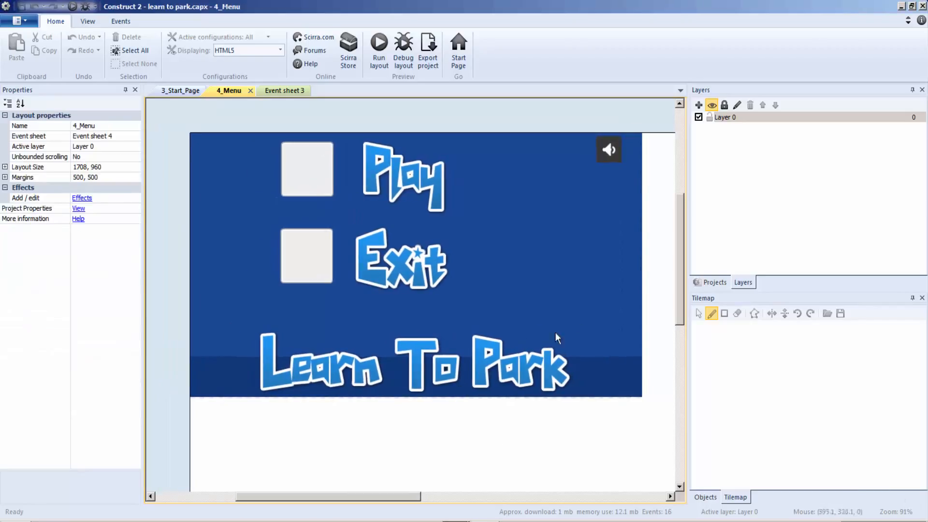
left_click(379, 46)
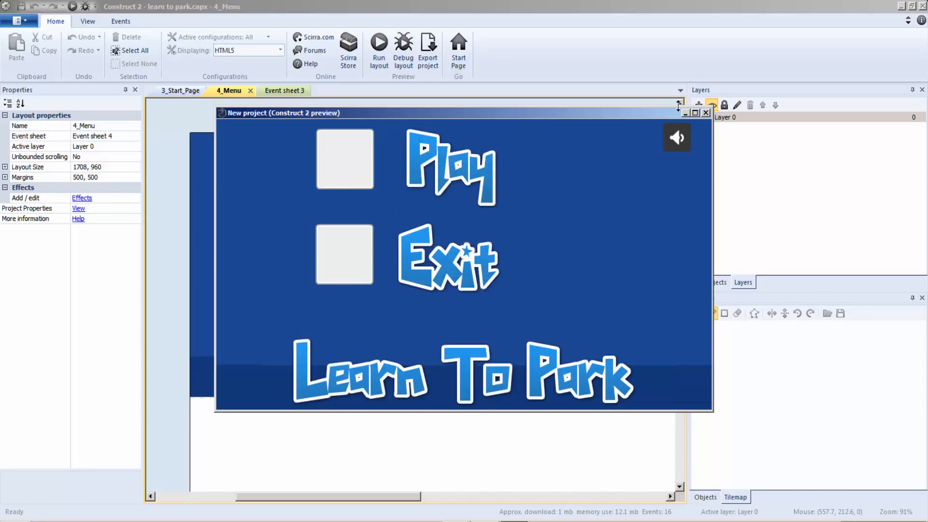
left_click(706, 113)
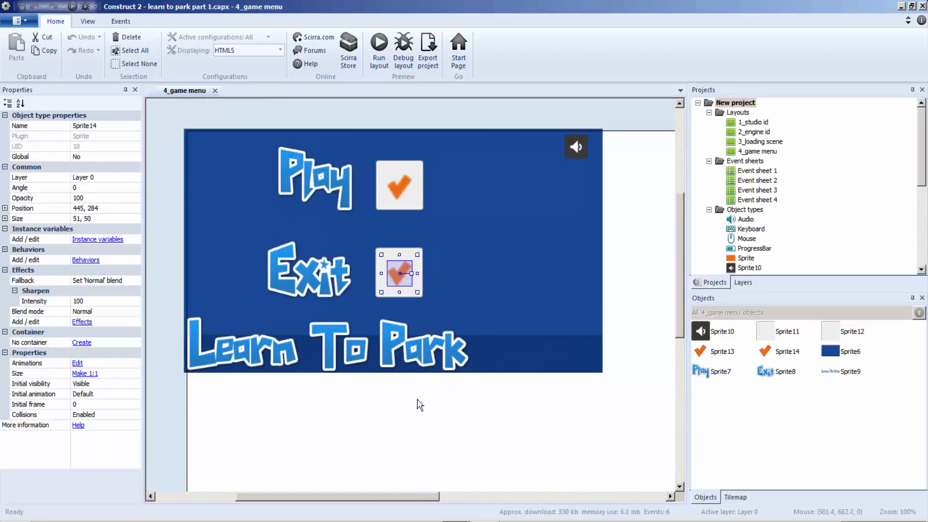
In Event sheet 4 of learn to park part 1.capx, add a Mouse "Cursor is over object" event for the Play sprite, Sprite7
mouse_move(483, 232)
middle_mouse_down()
mouse_move(492, 236)
mouse_move(482, 238)
middle_mouse_up()
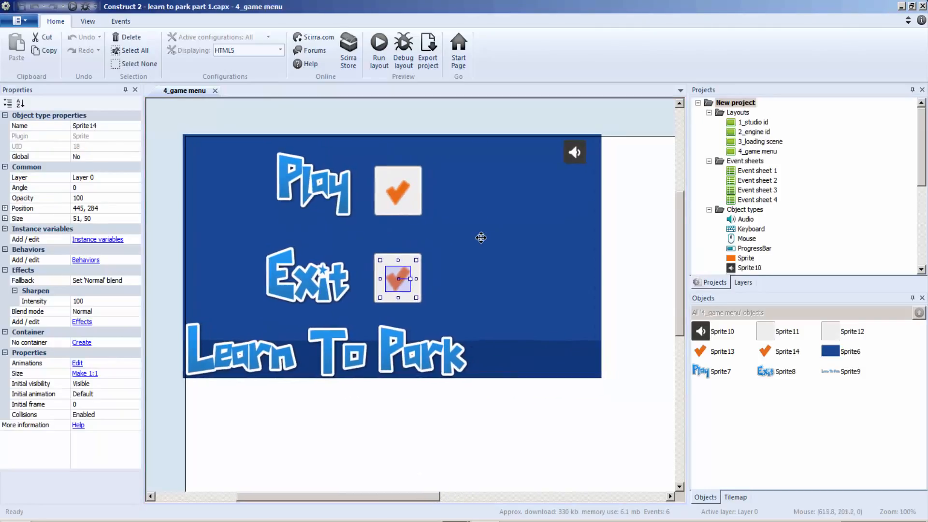
left_click(309, 199)
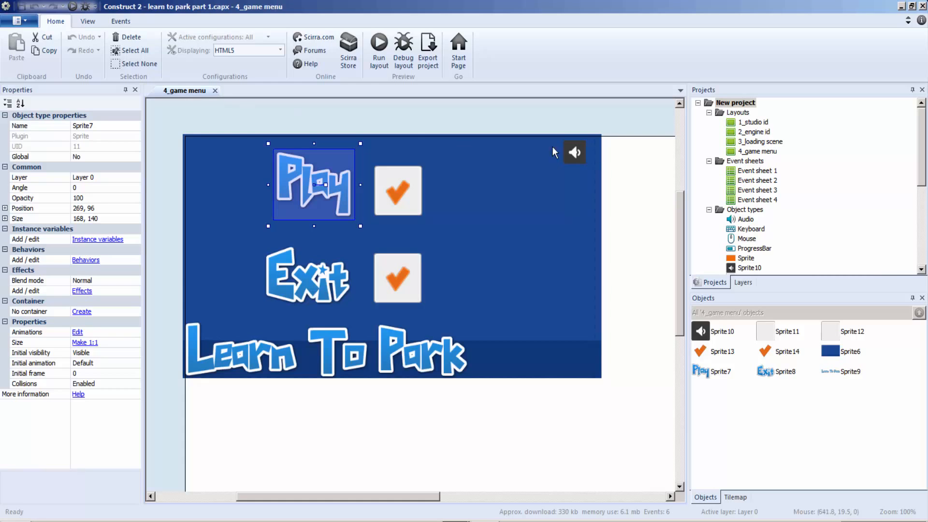
double_click(758, 200)
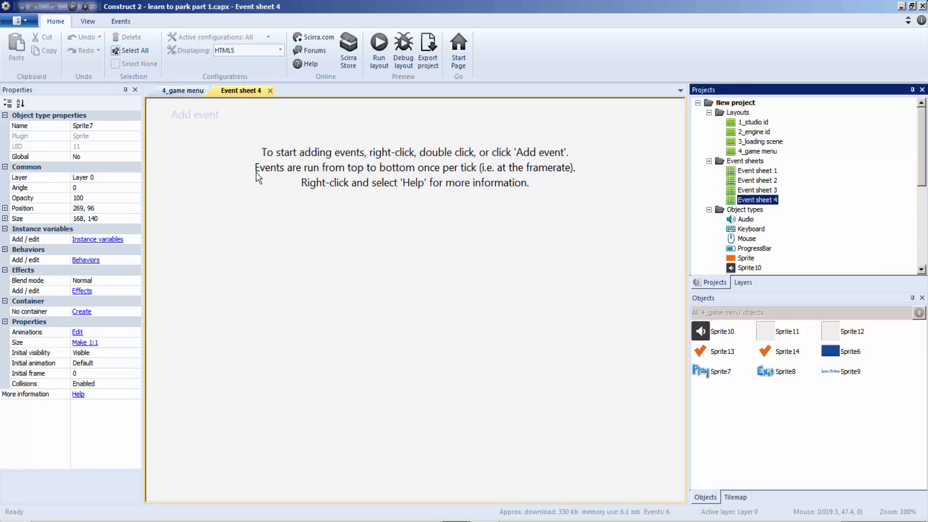
left_click(191, 114)
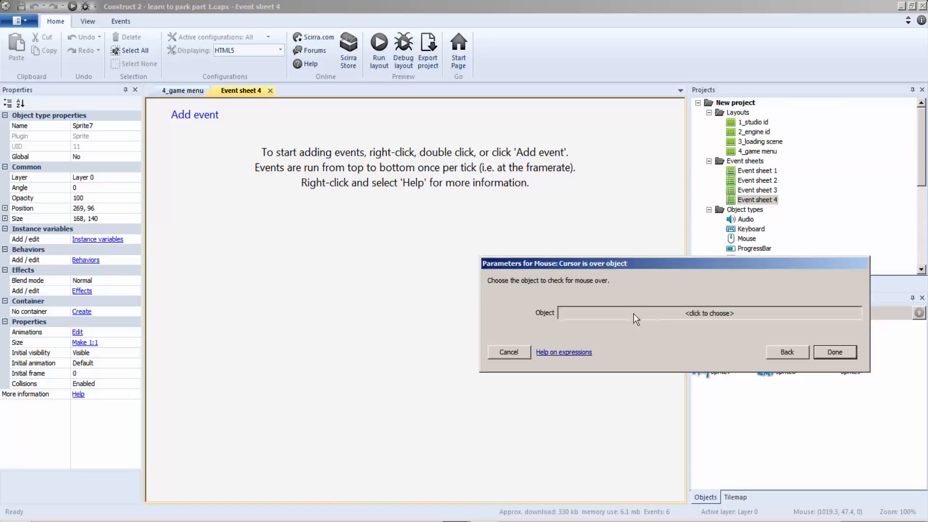
left_click(636, 320)
double_click(649, 270)
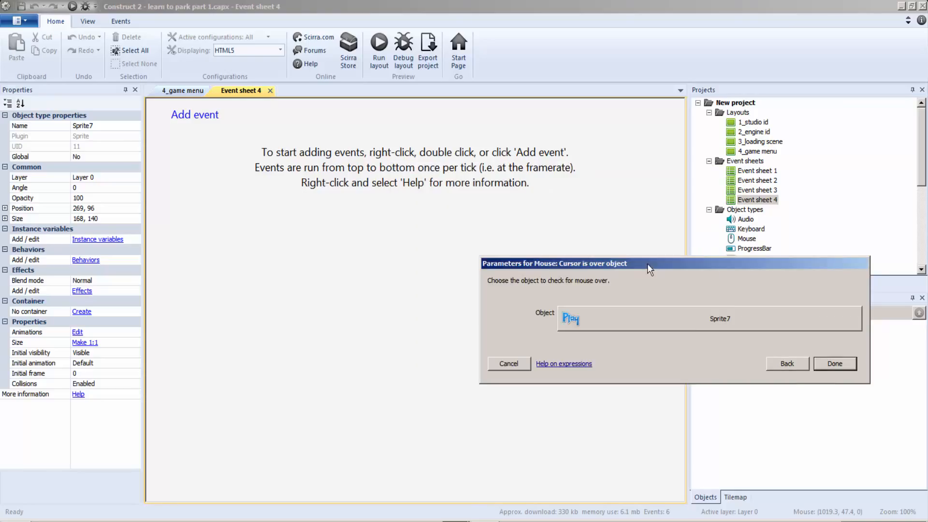
left_click(845, 366)
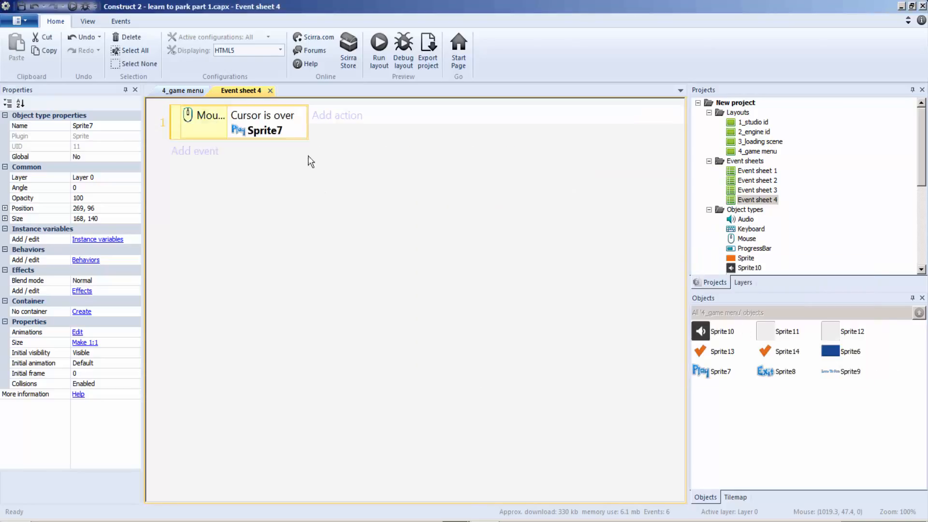
Identify the checkmark sprite beside Play and add an action to the Sprite7 hover event that sets Sprite13 to Visible
left_click(183, 91)
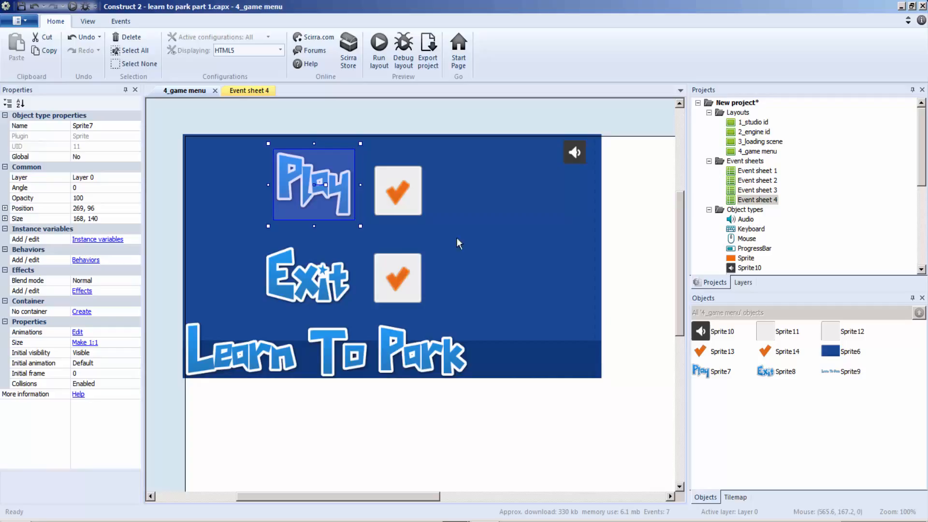
left_click(404, 270)
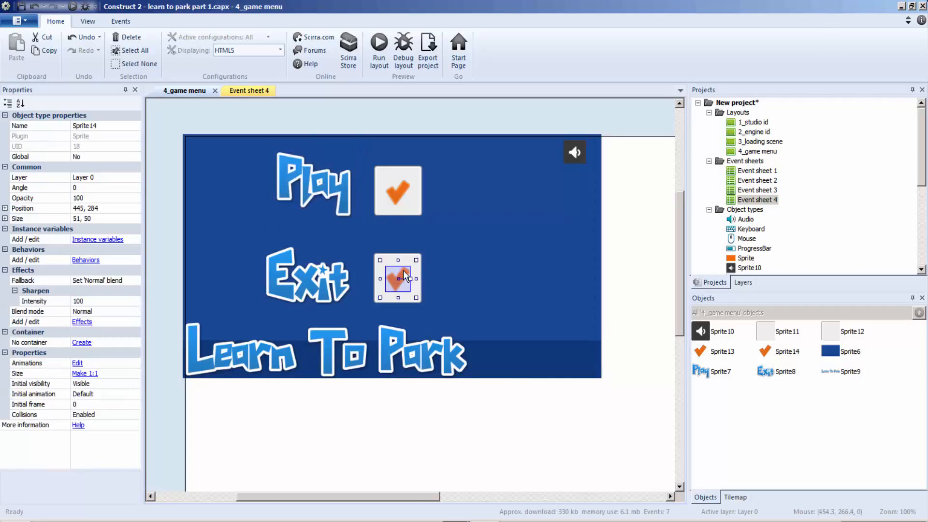
left_click(399, 193)
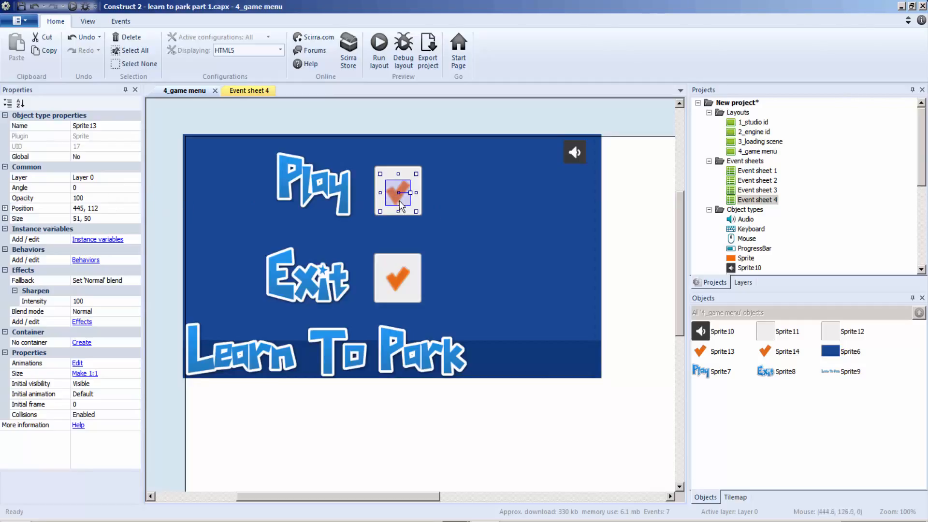
left_click(225, 91)
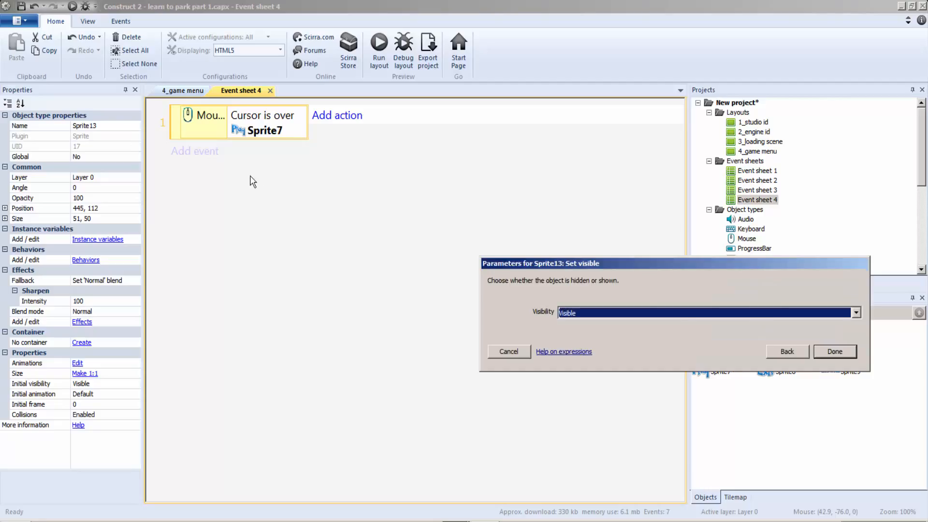
left_click(831, 354)
Add a System "On start of layout" event to Event sheet 4
right_click(293, 211)
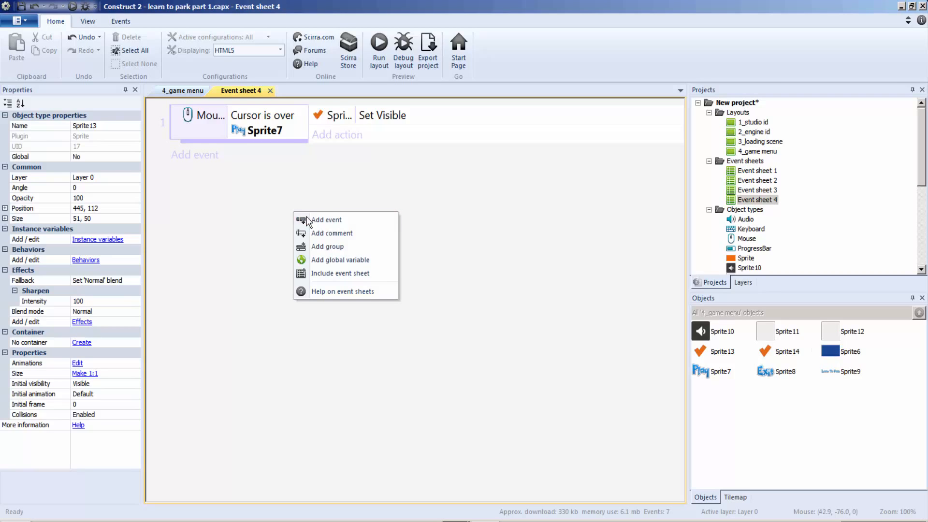
left_click(327, 219)
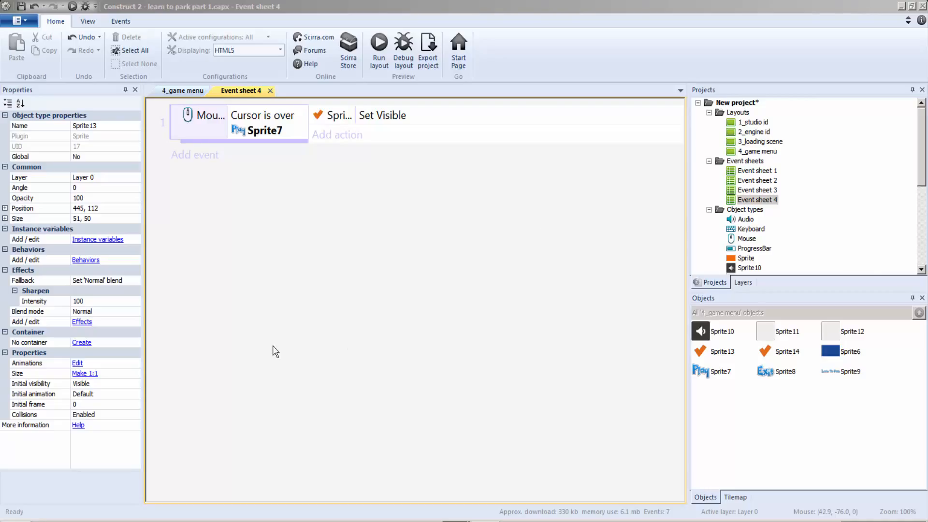
key("Return")
Copy the Sprite13 visibility action into the "On start of layout" event and set its visibility to Invisible
left_click(366, 115)
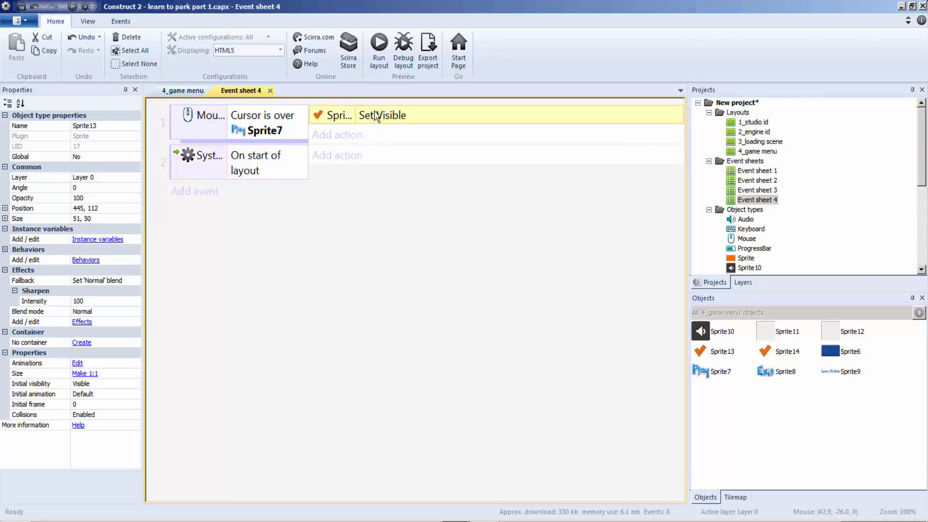
key("ctrl+c")
key("ctrl+v")
left_click_drag(379, 133, 373, 190)
double_click(380, 157)
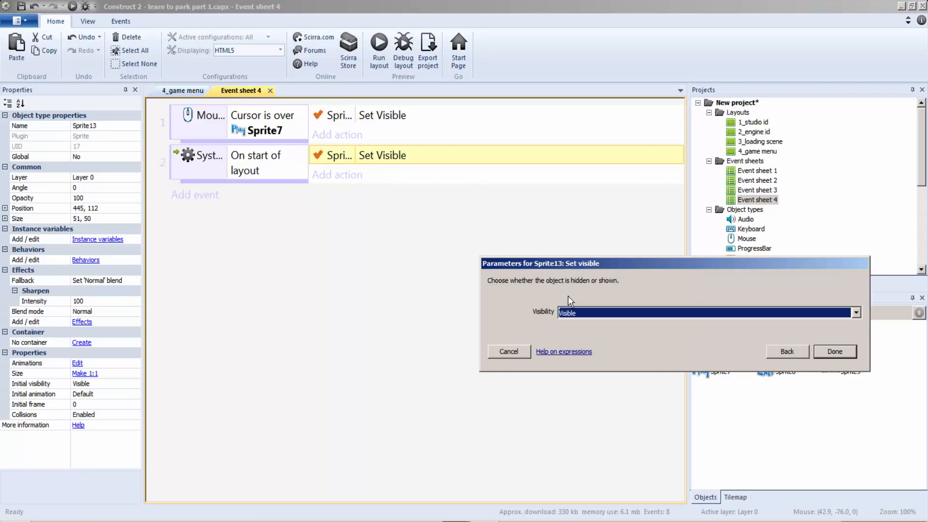
left_click(574, 315)
left_click(599, 329)
left_click(837, 352)
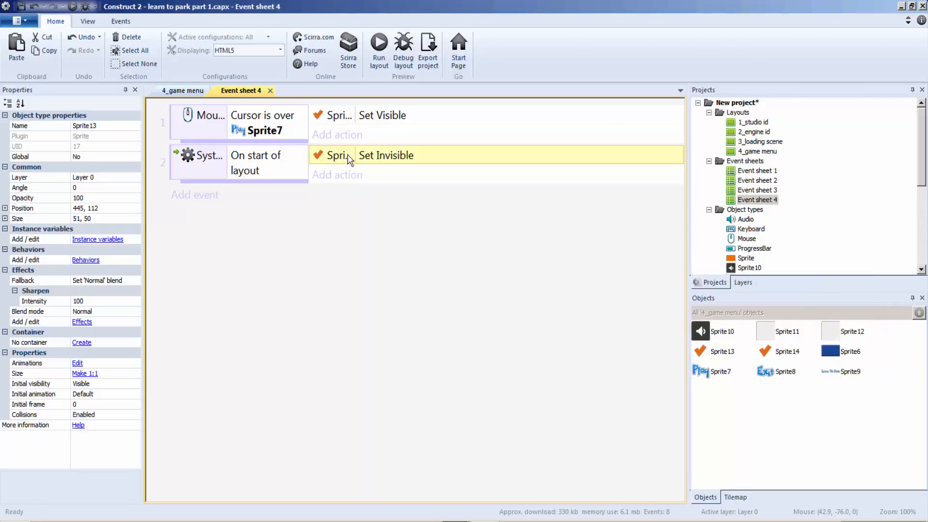
Duplicate the Set Invisible action in the "On start of layout" event and retarget the copy to Sprite14, keeping Invisible
left_click_drag(347, 155, 351, 170, "ctrl")
double_click(357, 176)
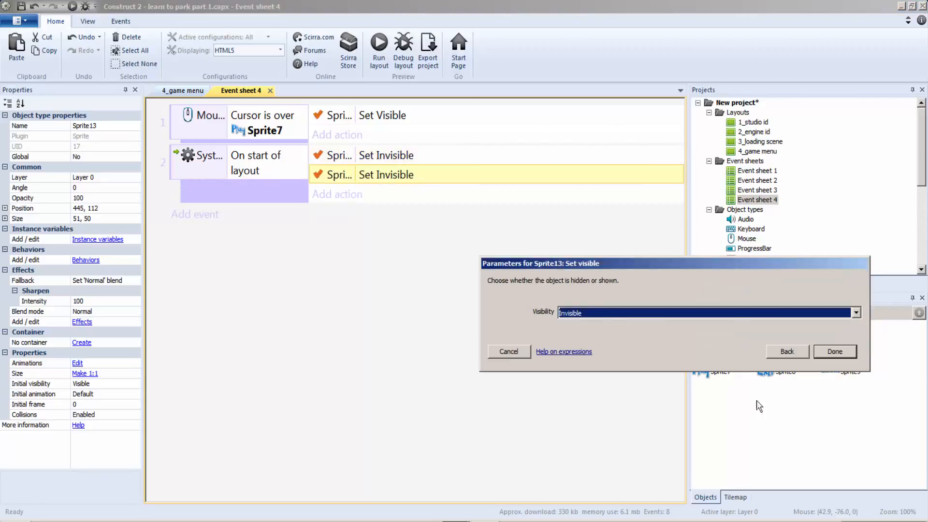
left_click(835, 351)
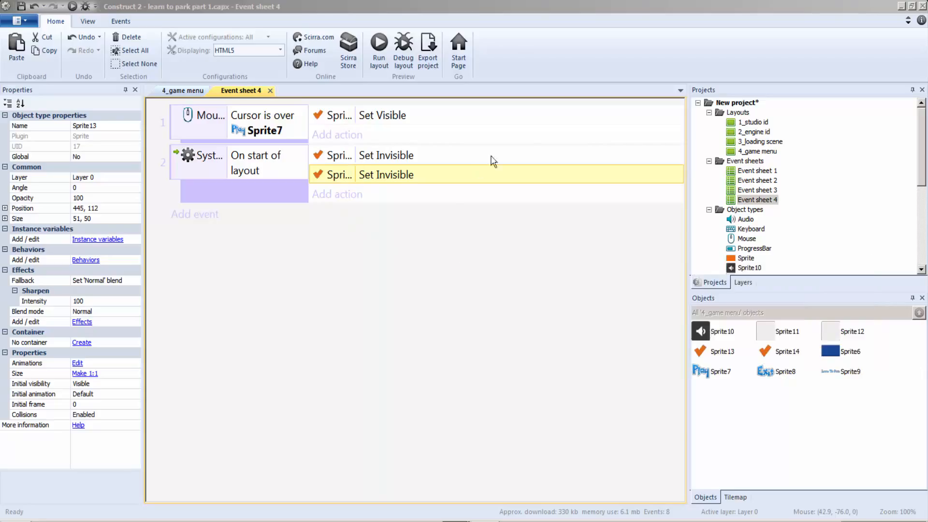
double_click(362, 174)
left_click(782, 352)
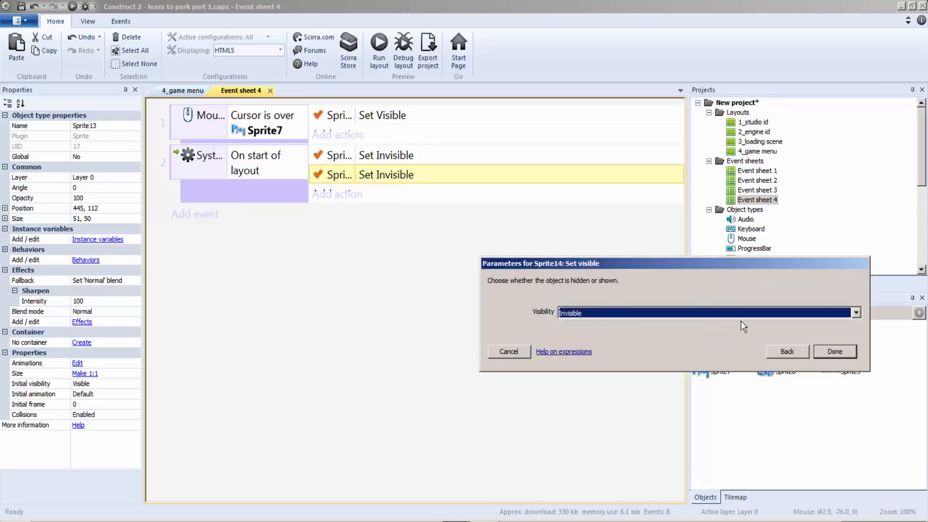
left_click(594, 313)
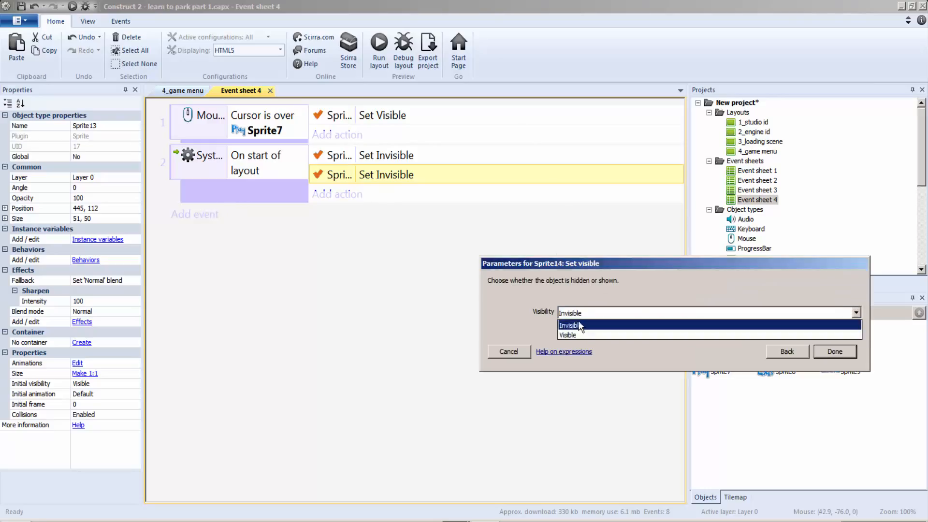
left_click(580, 326)
left_click(835, 351)
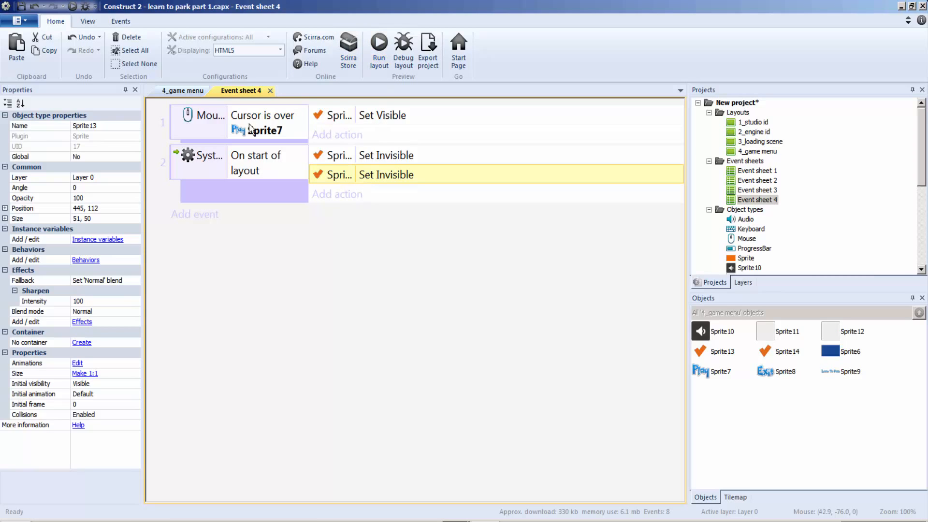
Duplicate the Sprite7 hover event and change the copy's "Cursor is over" object to the Exit sprite, Sprite8
left_click(254, 140)
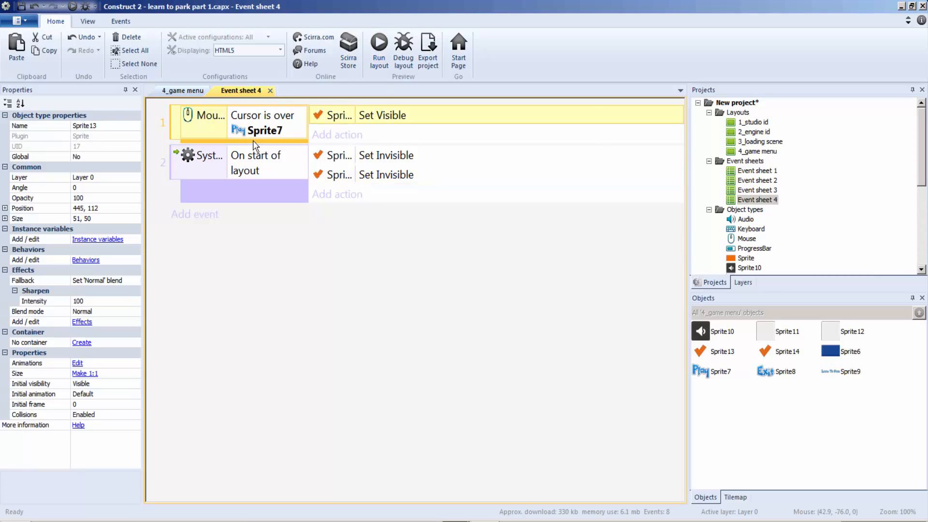
key("ctrl+c")
key("ctrl+v")
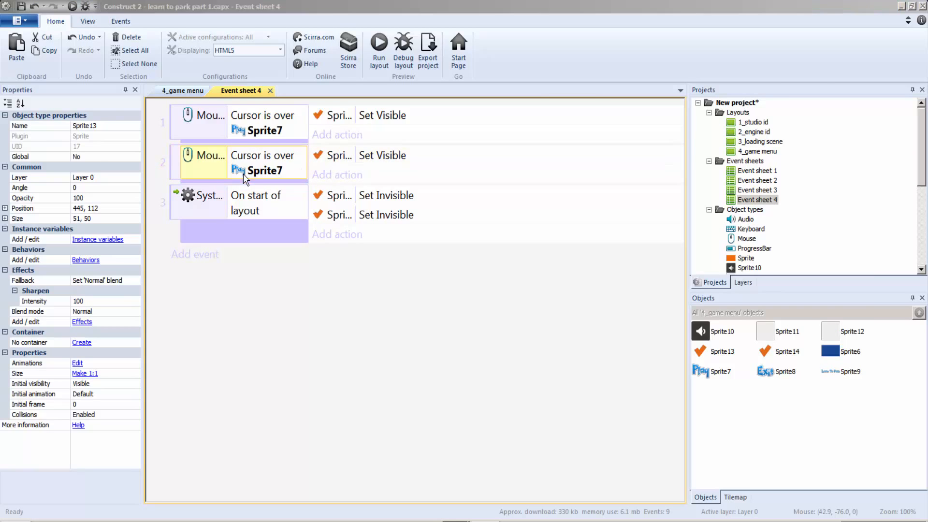
double_click(243, 173)
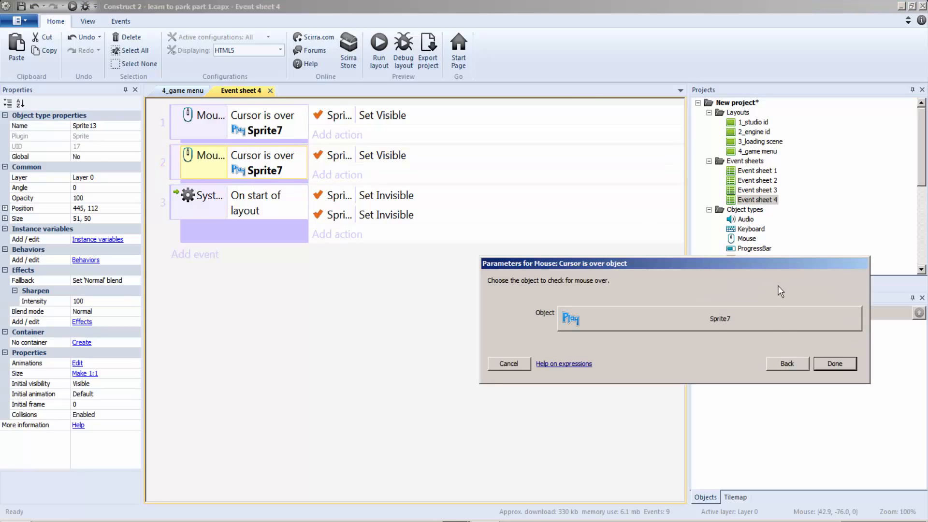
left_click(789, 366)
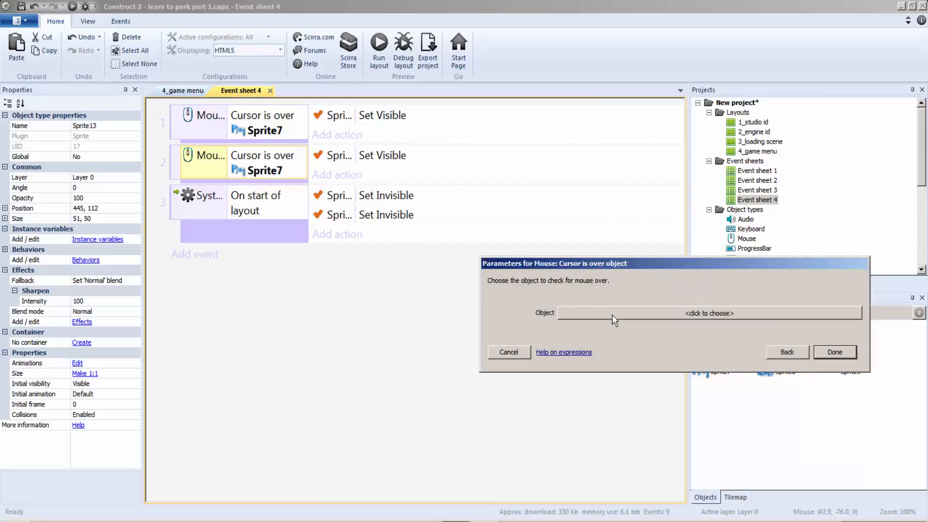
left_click(612, 315)
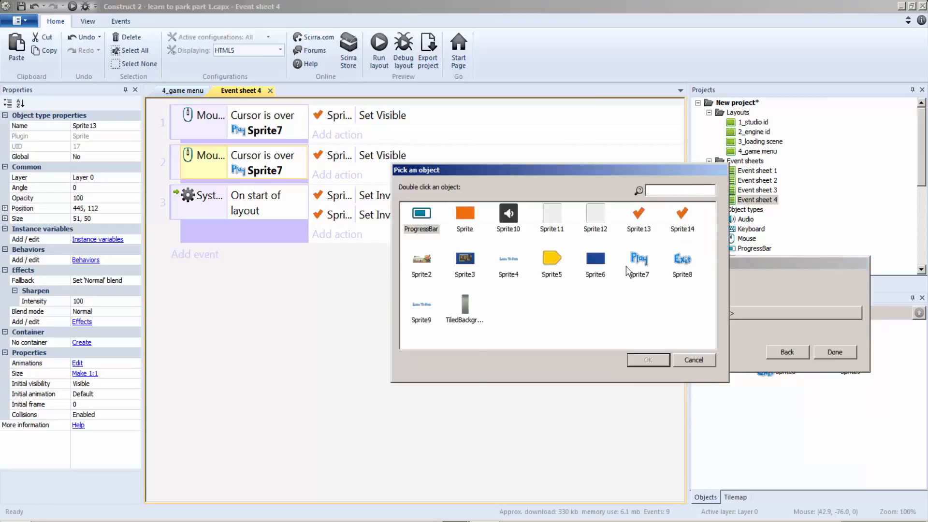
double_click(672, 258)
left_click(824, 364)
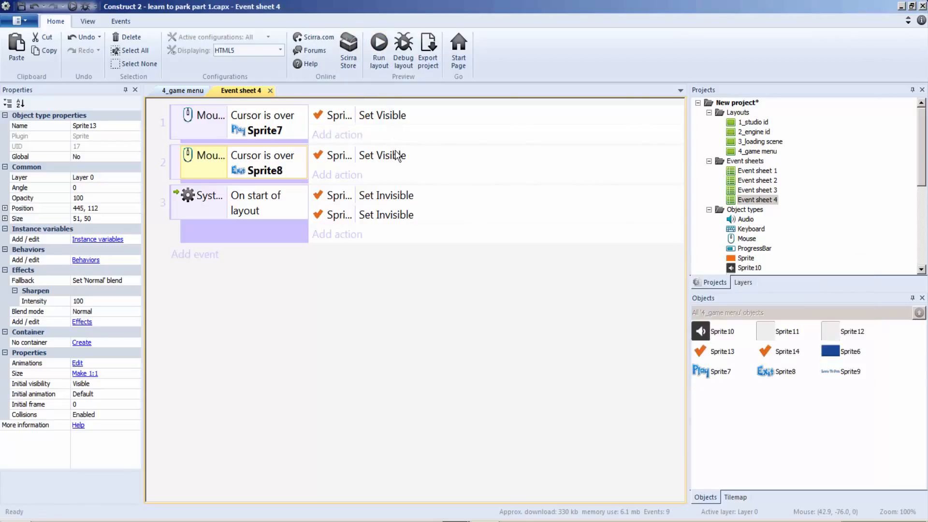
Preview the game menu's hover behaviour, and retarget the visibility action in the Sprite8 hover event to Sprite14, keeping Visible
key("F5")
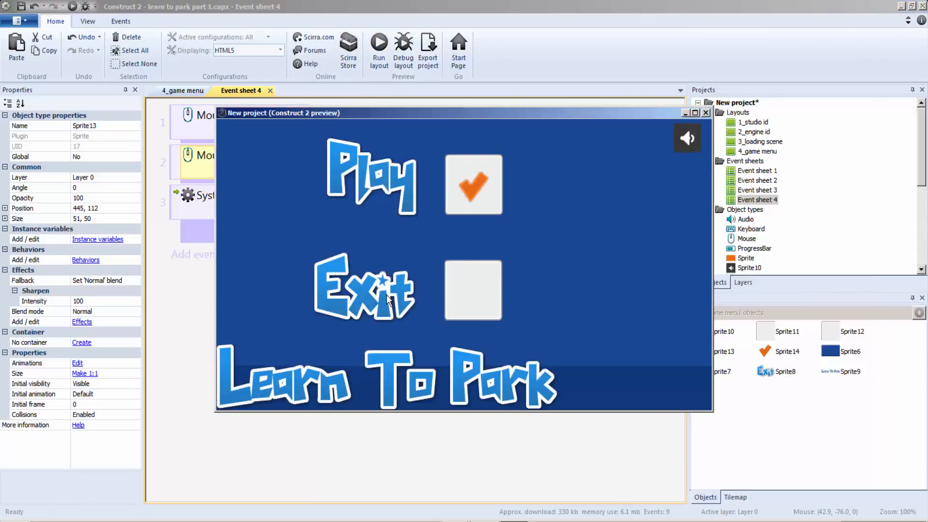
left_click(707, 113)
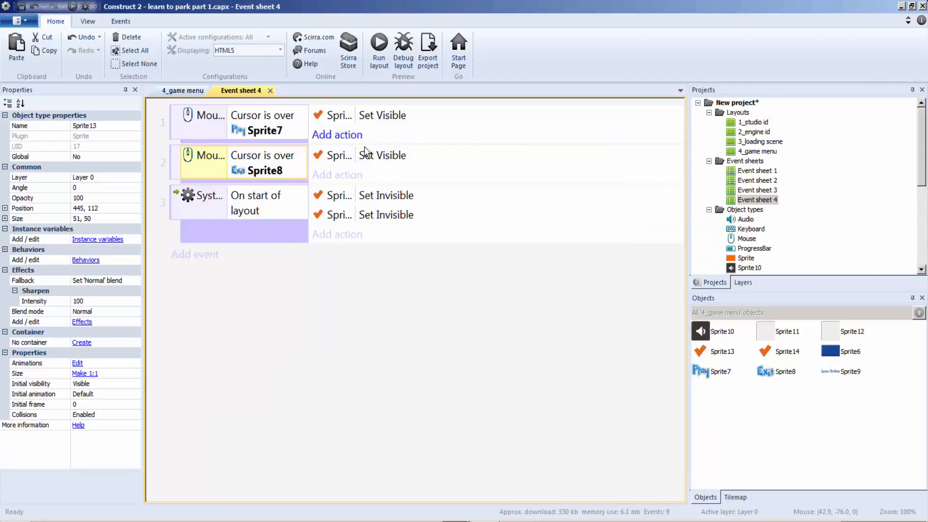
left_click(382, 159)
double_click(382, 157)
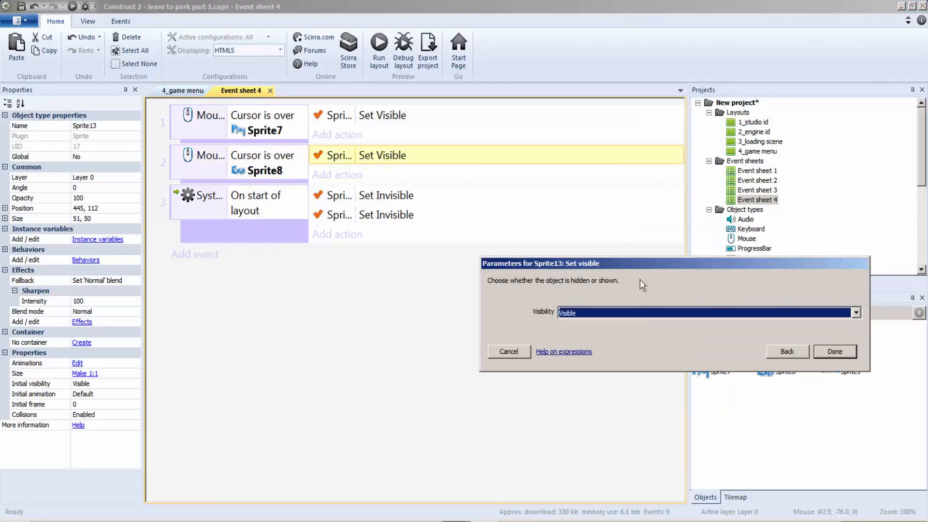
key("Return")
left_click(847, 351)
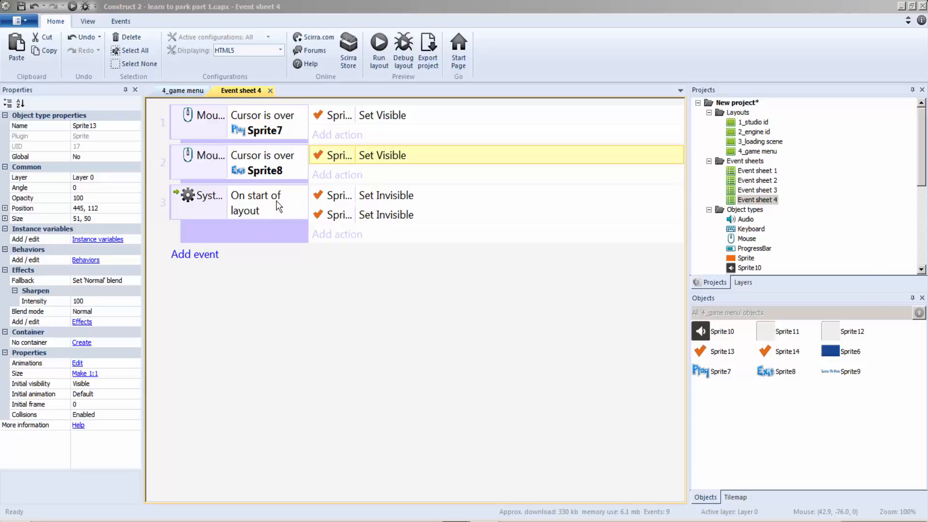
Add a Mouse "Cursor is over" event for the background sprite, Sprite6, to Event sheet 4
left_click(623, 310)
double_click(596, 261)
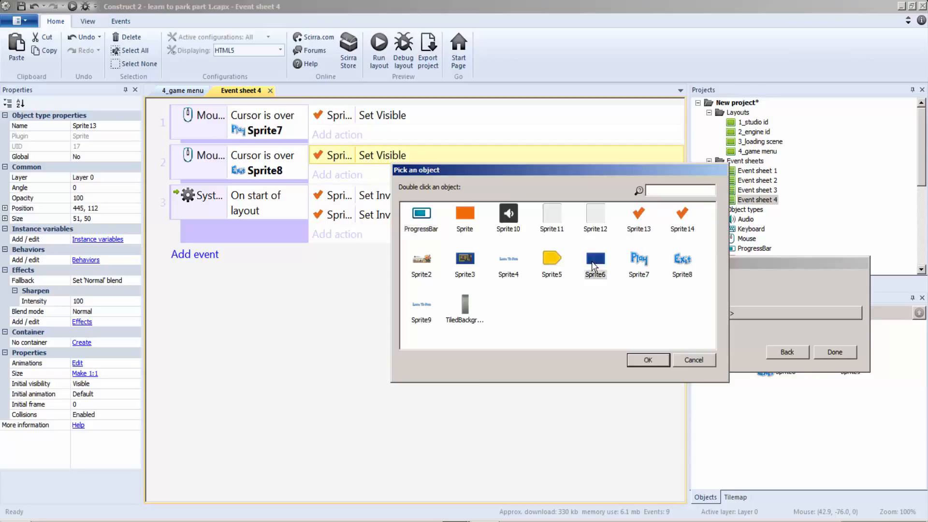
left_click(831, 364)
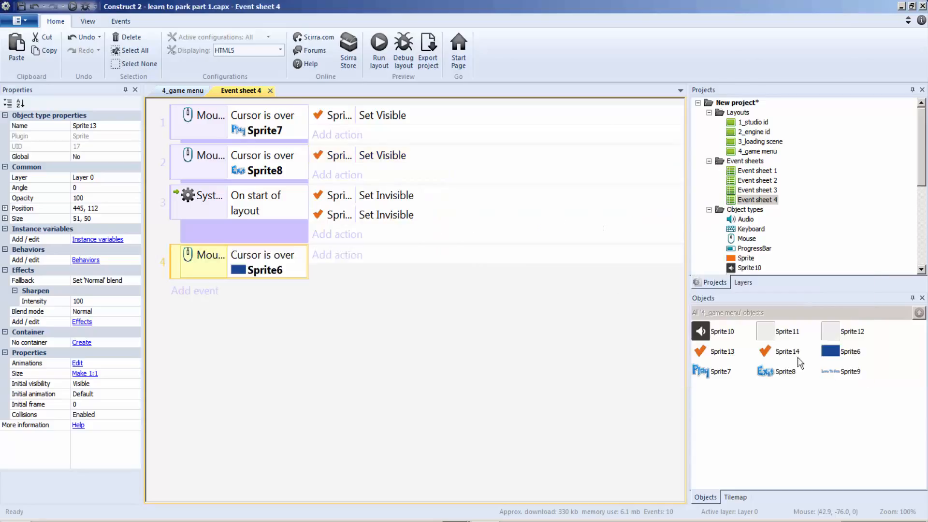
Copy both Set Invisible actions from "On start of layout" into the Sprite6 hover event and test them in the layout preview
left_click(390, 215)
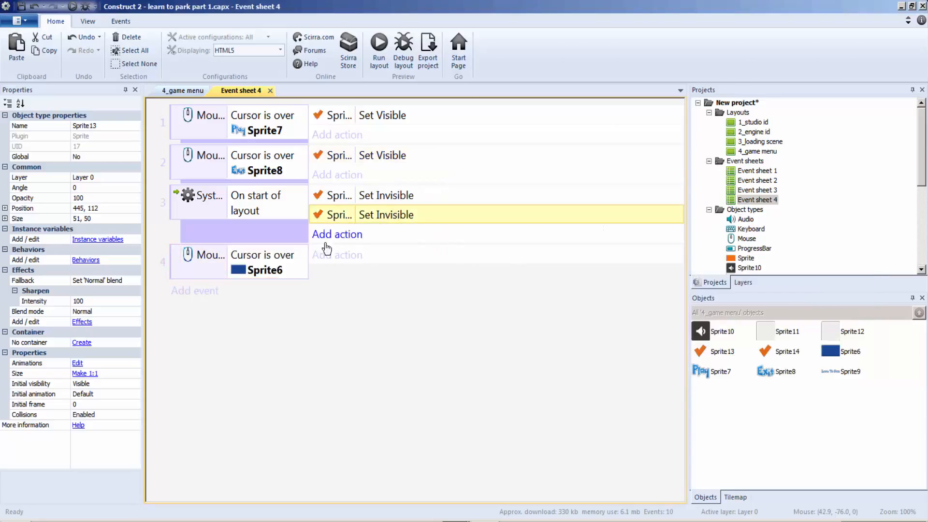
key("ctrl+v")
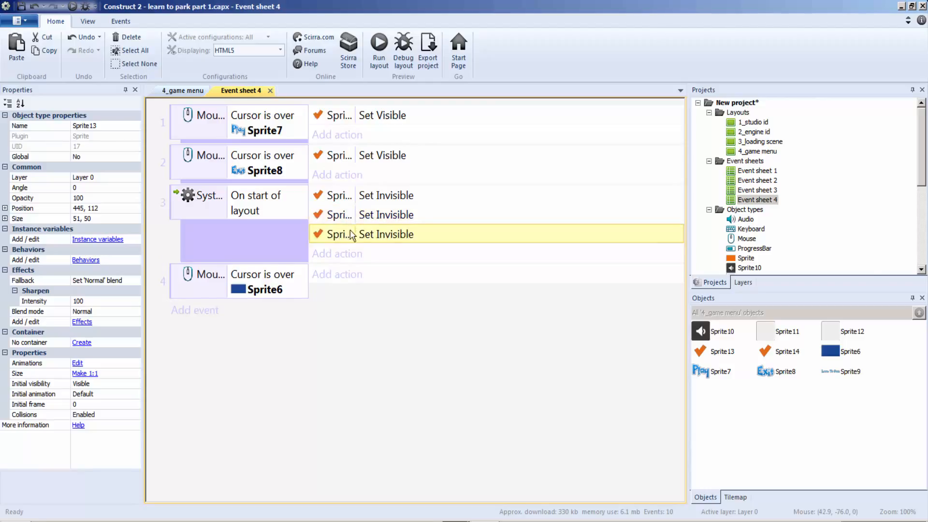
left_click_drag(347, 233, 346, 269)
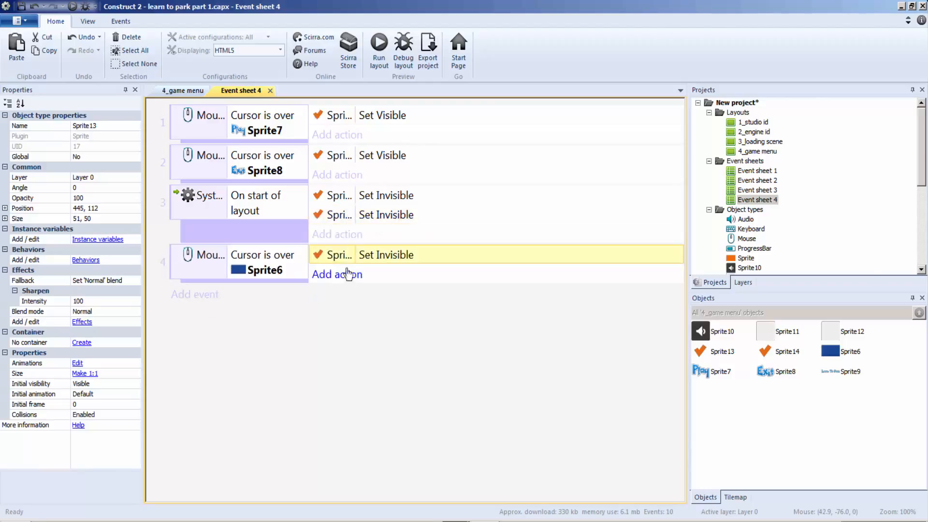
left_click(374, 195)
key("ctrl+v")
left_click_drag(384, 212, 377, 281)
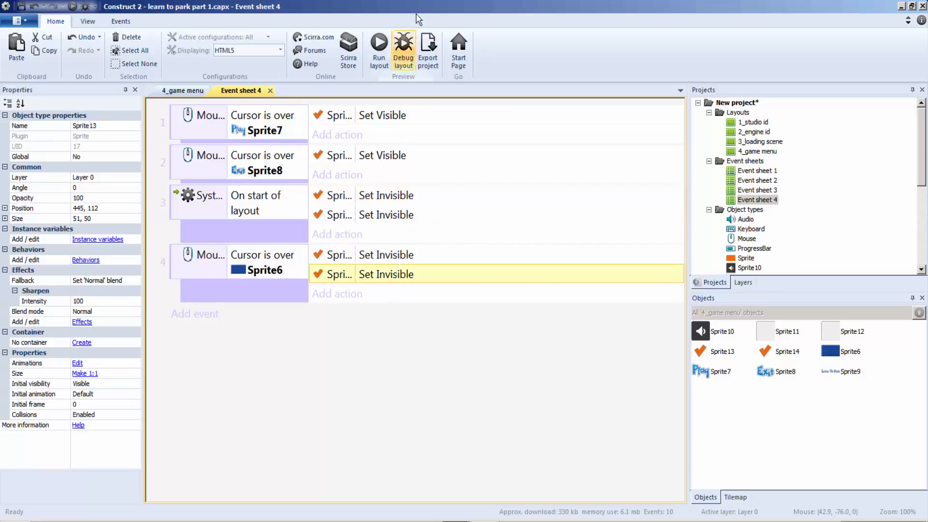
left_click(379, 52)
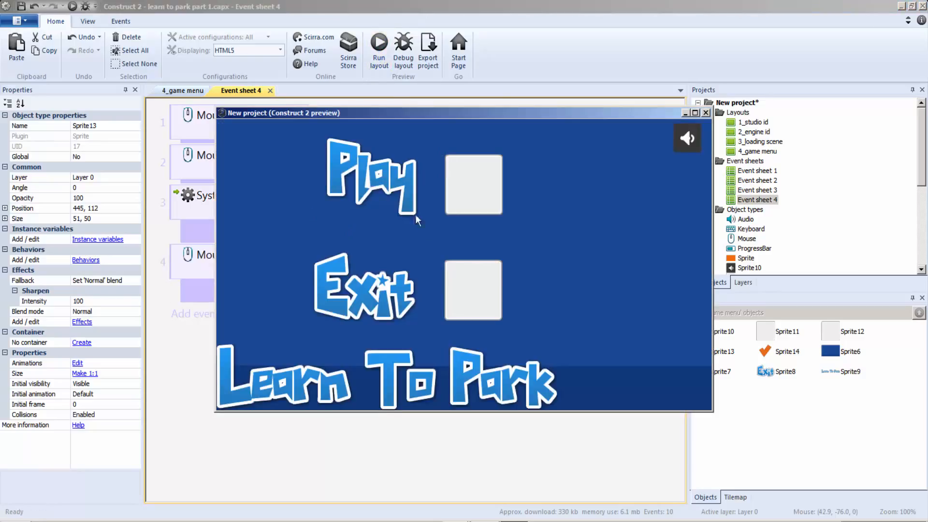
left_click(706, 113)
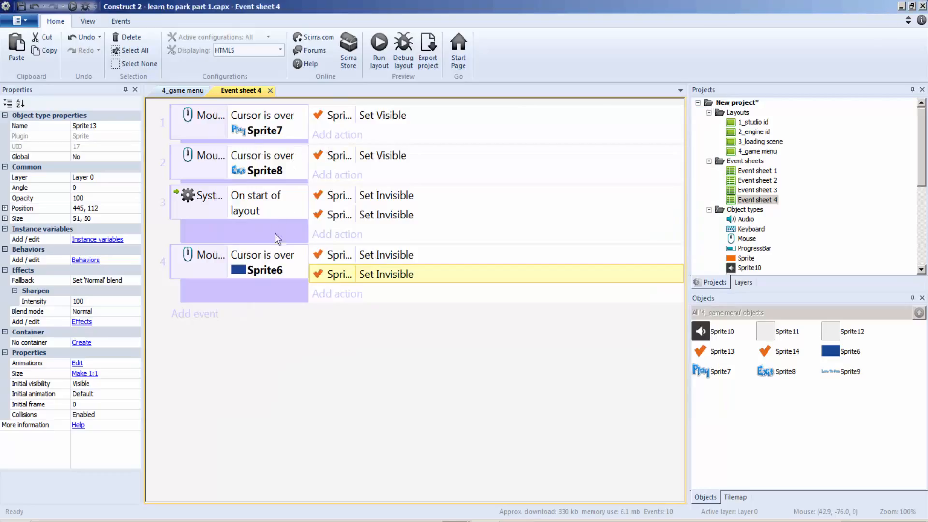
Switch to the learn to park.capx project and examine how its Event sheet 4 shows and hides the checkmarks
left_click(444, 518)
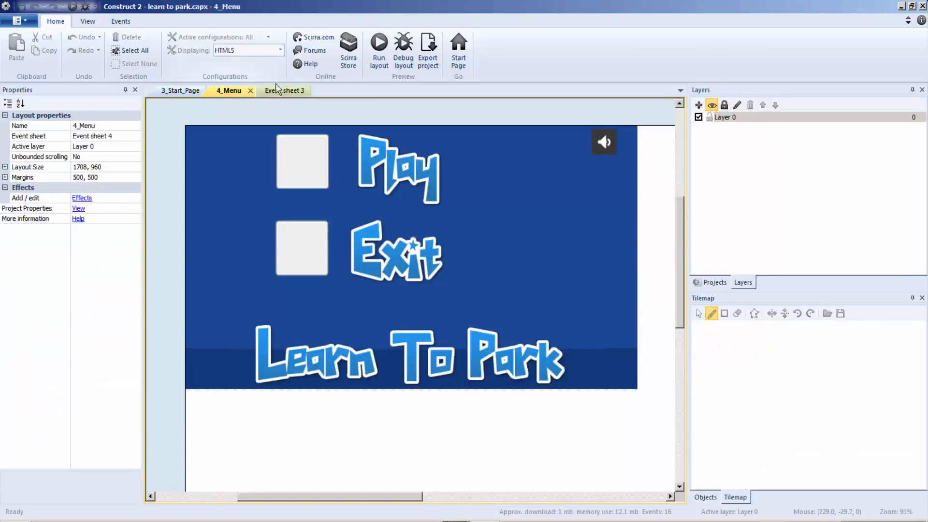
left_click(286, 94)
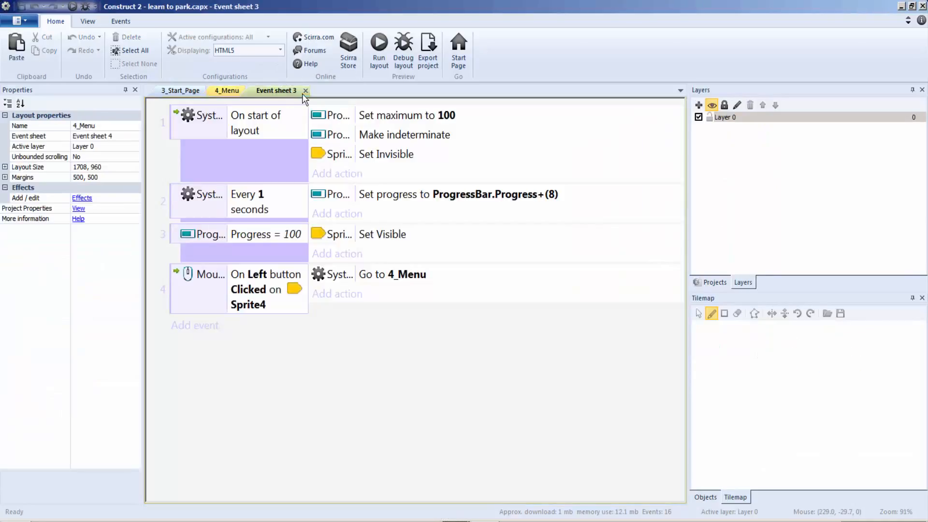
left_click(181, 91)
left_click(208, 92)
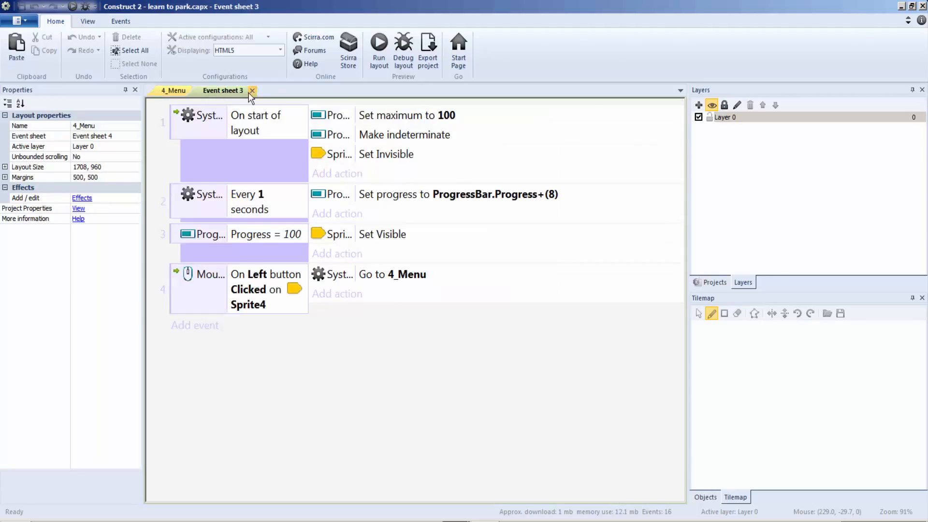
left_click(252, 91)
left_click(711, 282)
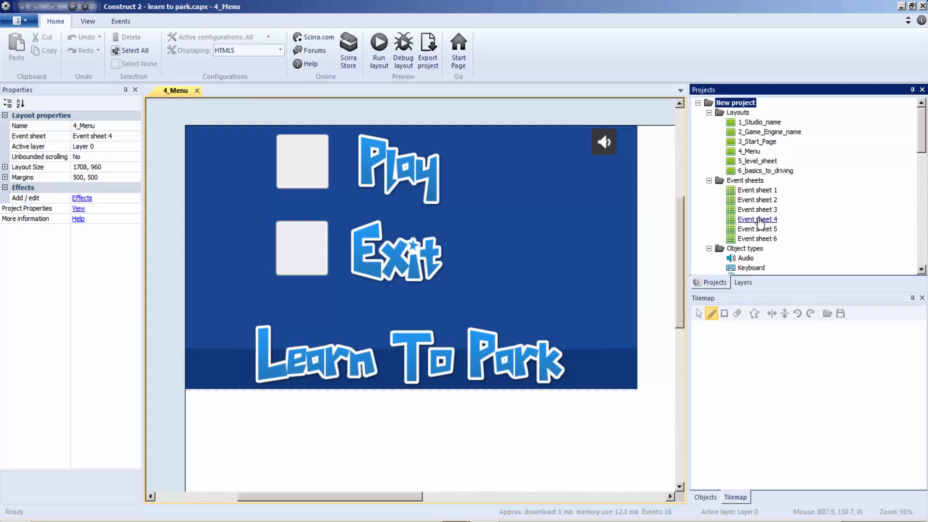
double_click(757, 219)
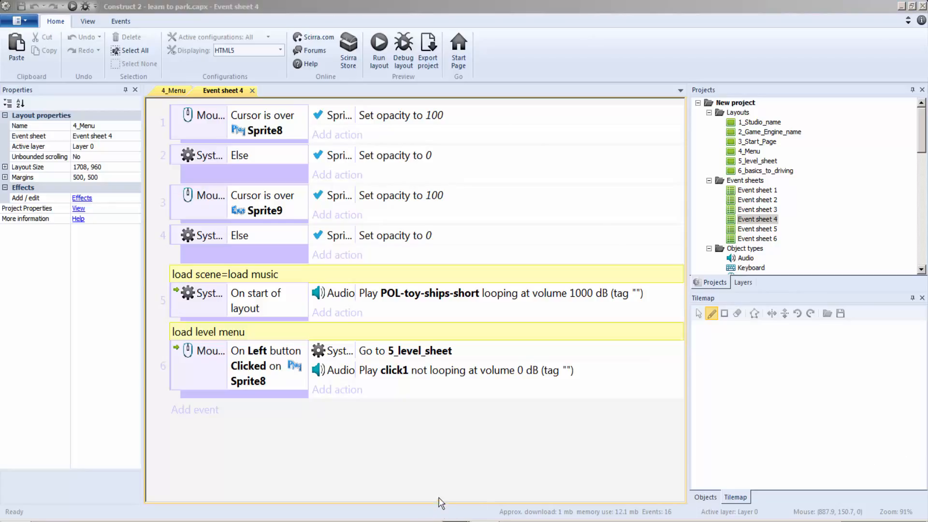
left_click(463, 450)
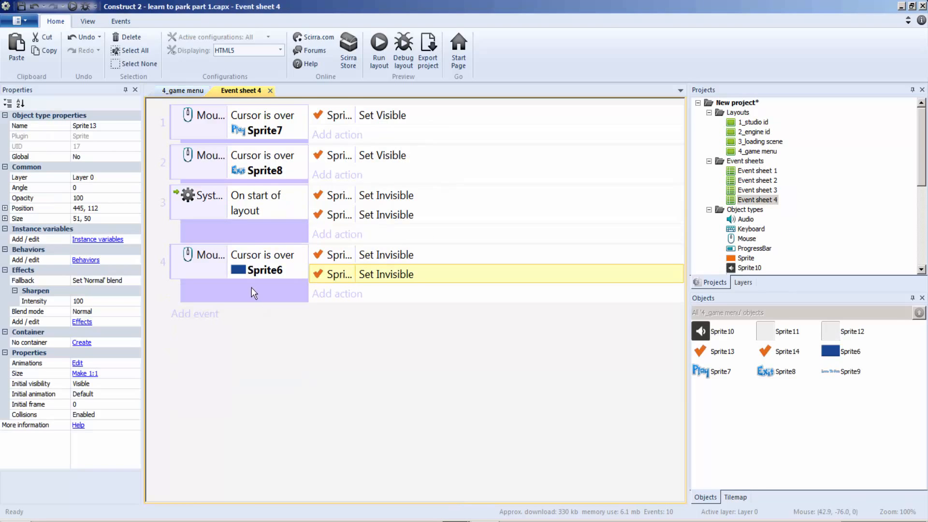
Delete the "On start of layout" event and the Sprite6 hover event, checking the reference project's Event sheet 4 in between
left_click(251, 288)
left_click(252, 237)
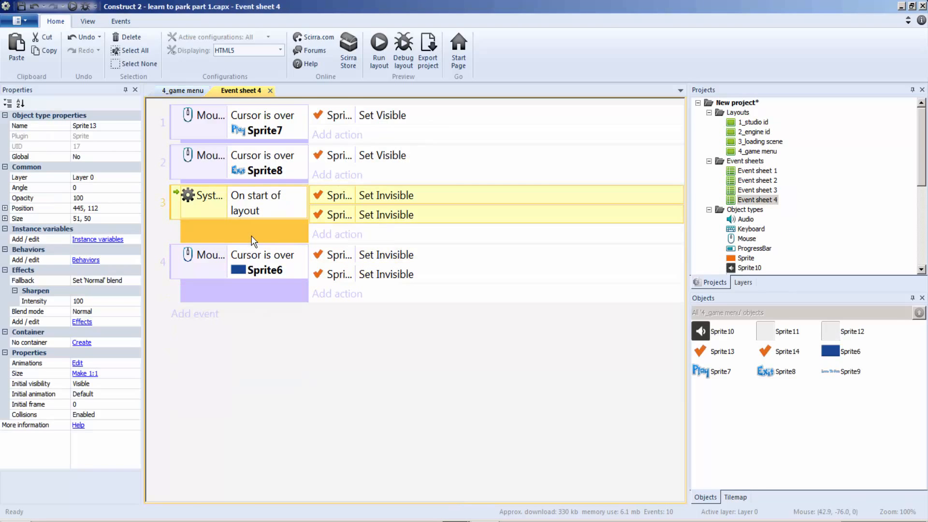
key("Delete")
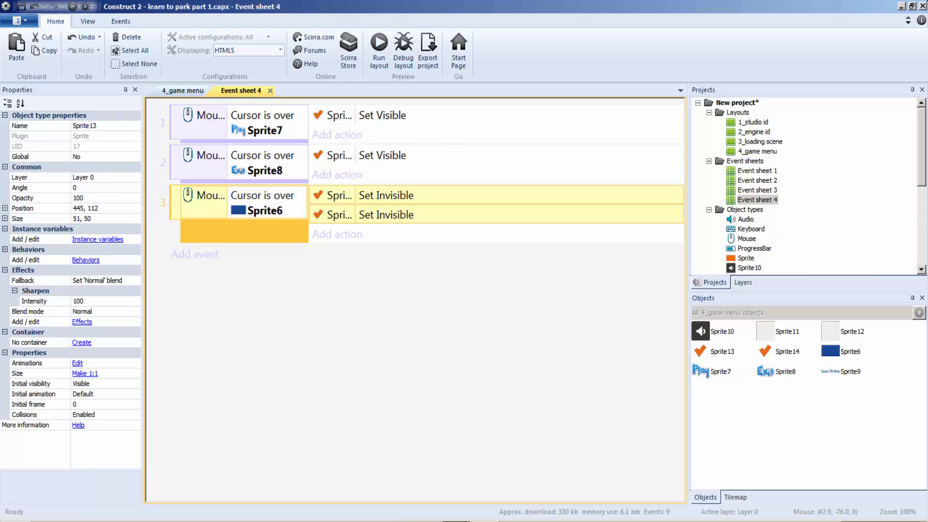
left_click(455, 520)
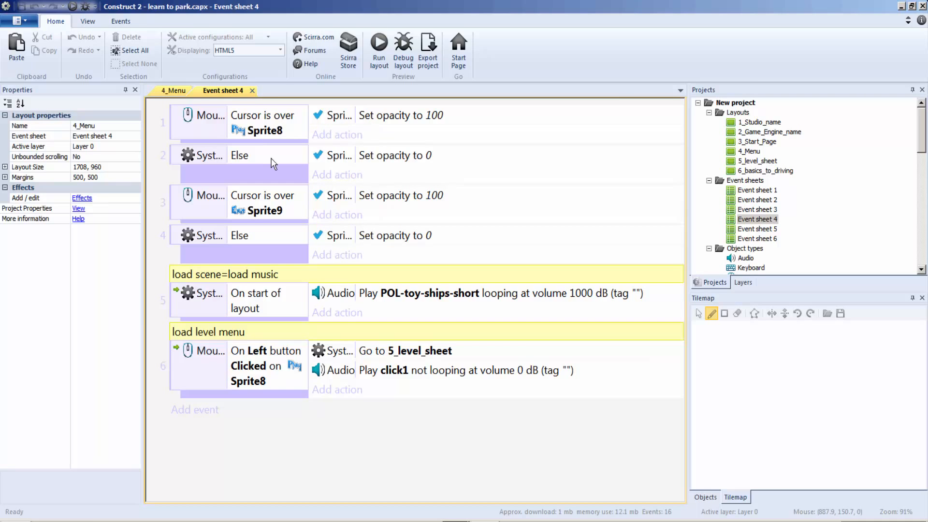
left_click(901, 7)
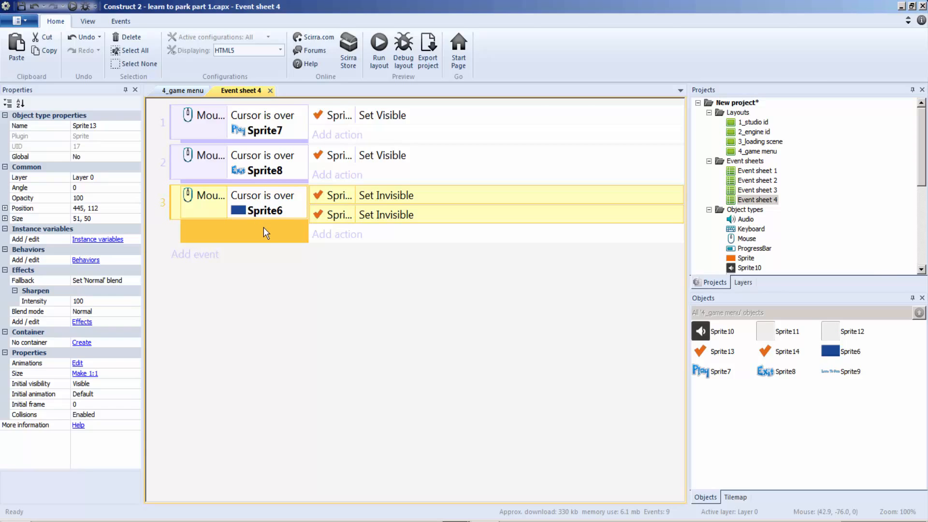
key("Delete")
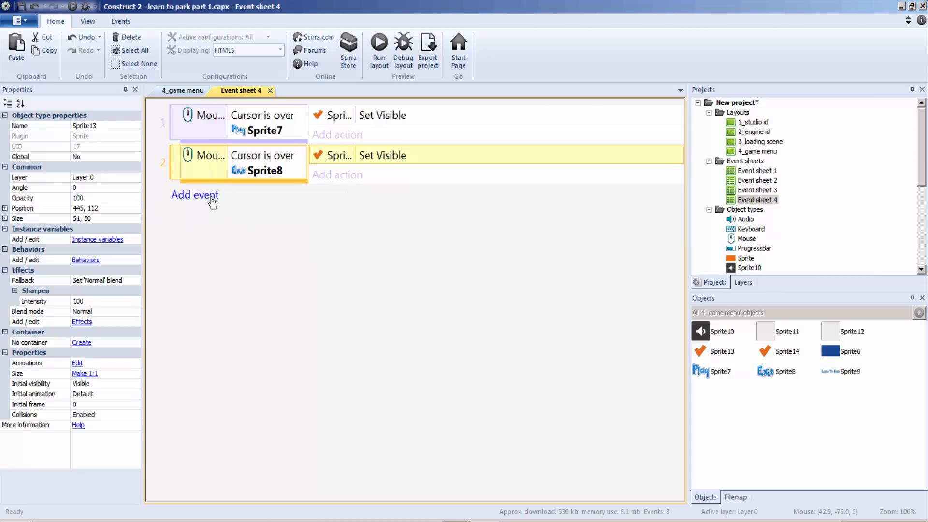
Add an Else event after the Sprite8 hover event with an action that sets Sprite13's visibility to Invisible
right_click(272, 181)
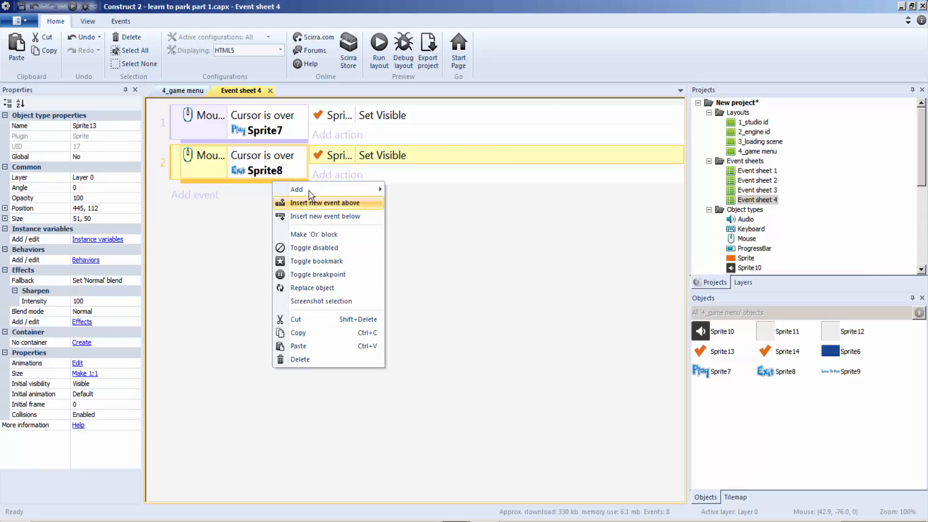
mouse_move(338, 190)
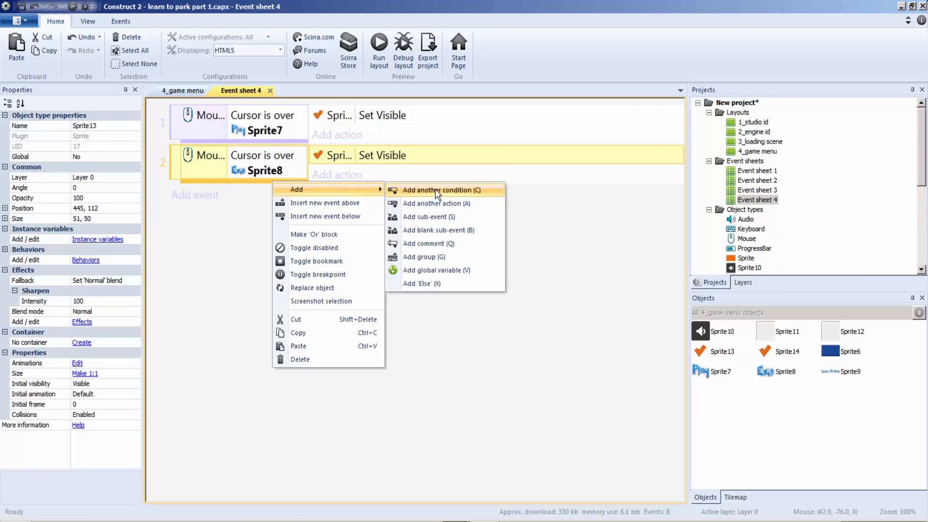
left_click(421, 283)
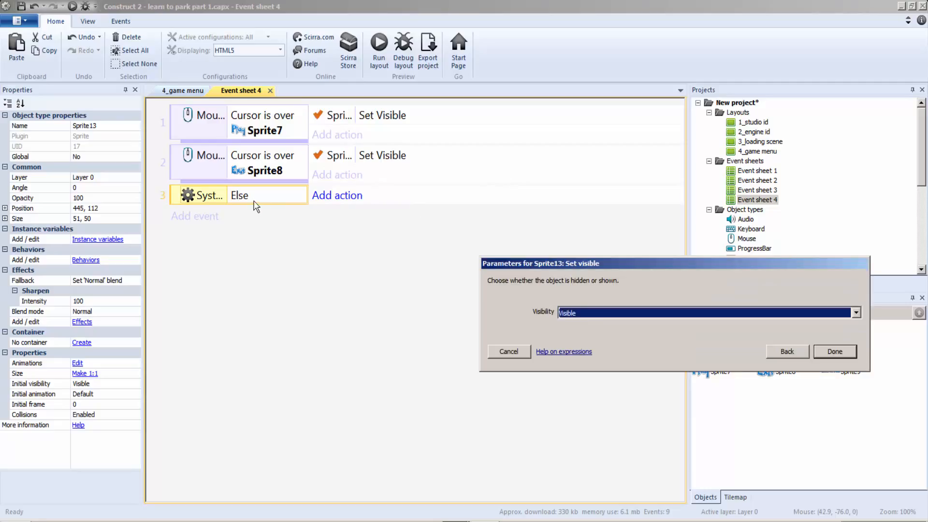
left_click(603, 316)
left_click(597, 329)
left_click(839, 356)
Try to duplicate the Else event and move the copy's Else condition up between the Sprite7 and Sprite8 hover events
left_click(225, 217)
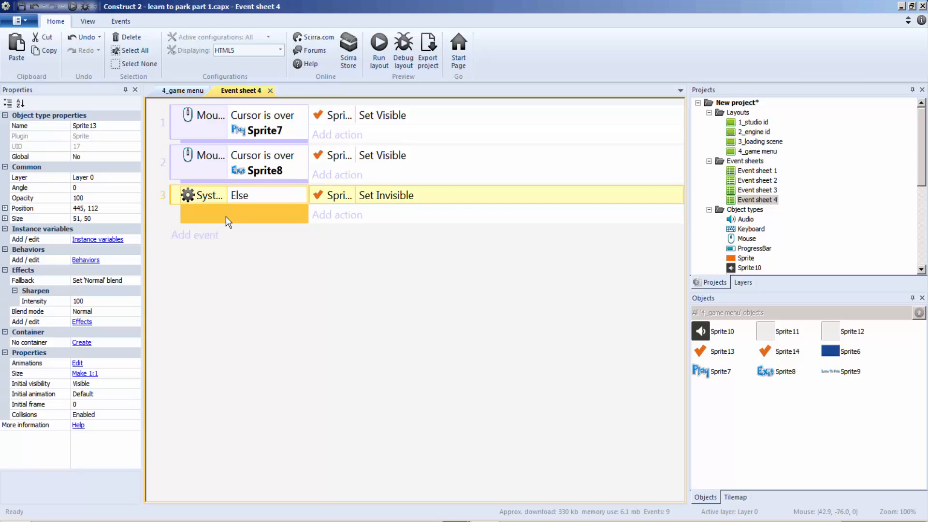
key("ctrl+v")
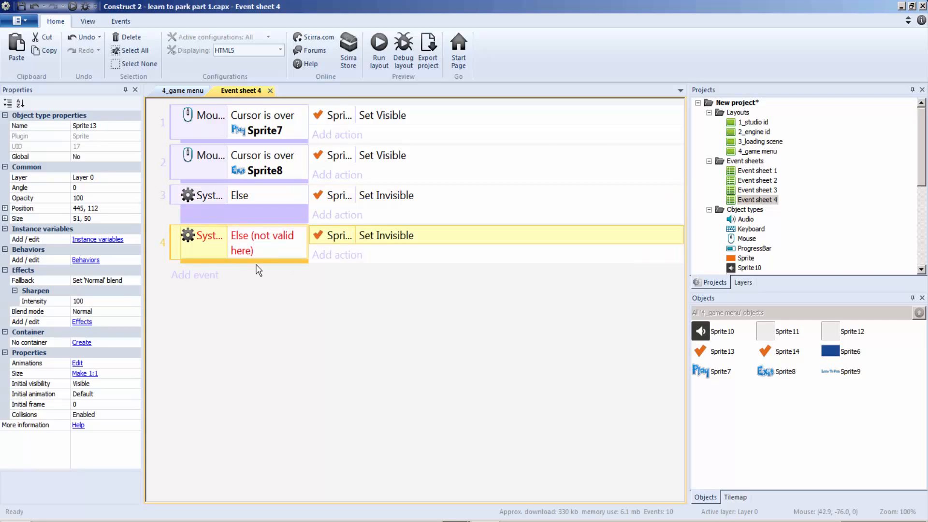
left_click_drag(258, 265, 265, 153)
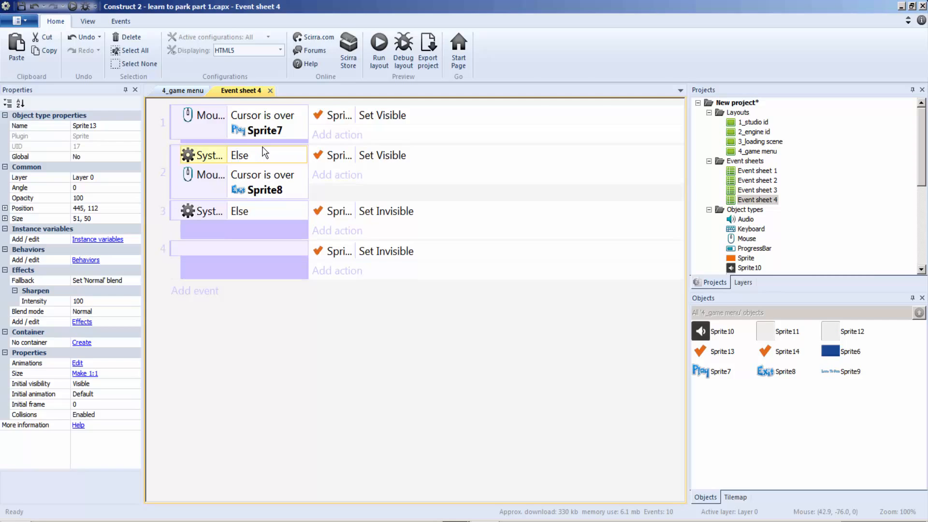
double_click(337, 155)
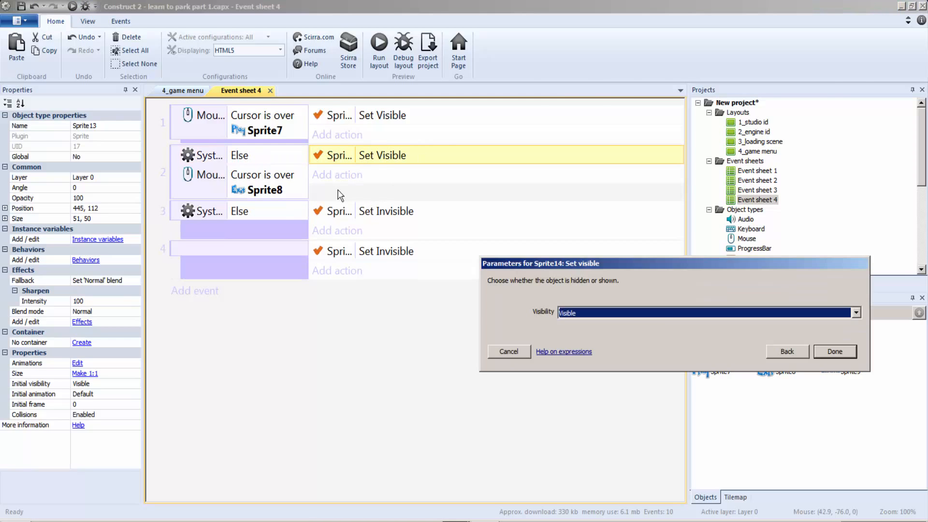
left_click(509, 351)
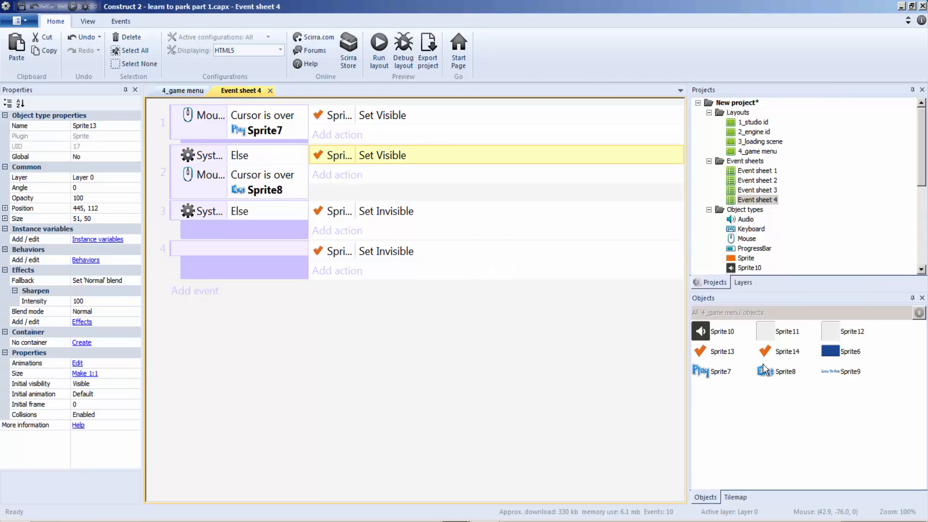
left_click_drag(270, 155, 272, 146)
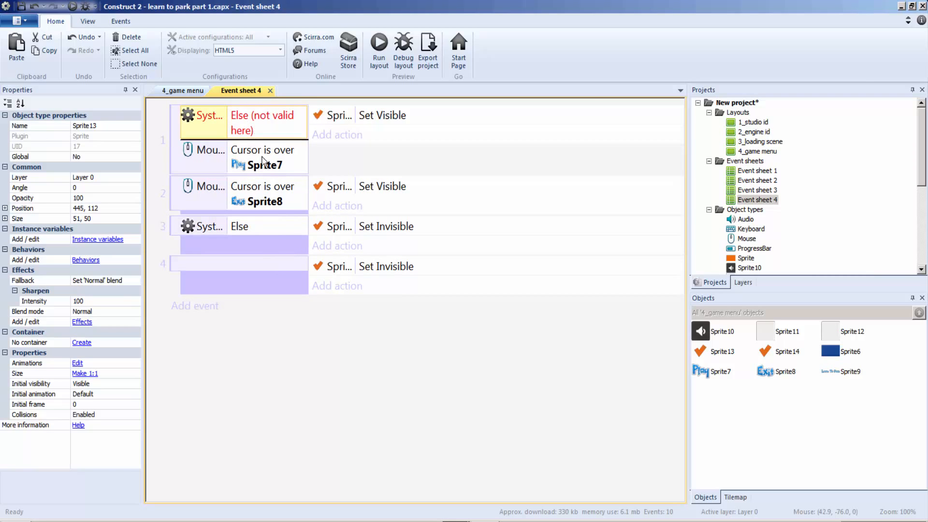
Undo the moves of the Else condition and the pasting of the duplicate Else event
key("ctrl+z")
key("ctrl+z")
key("ctrl+z")
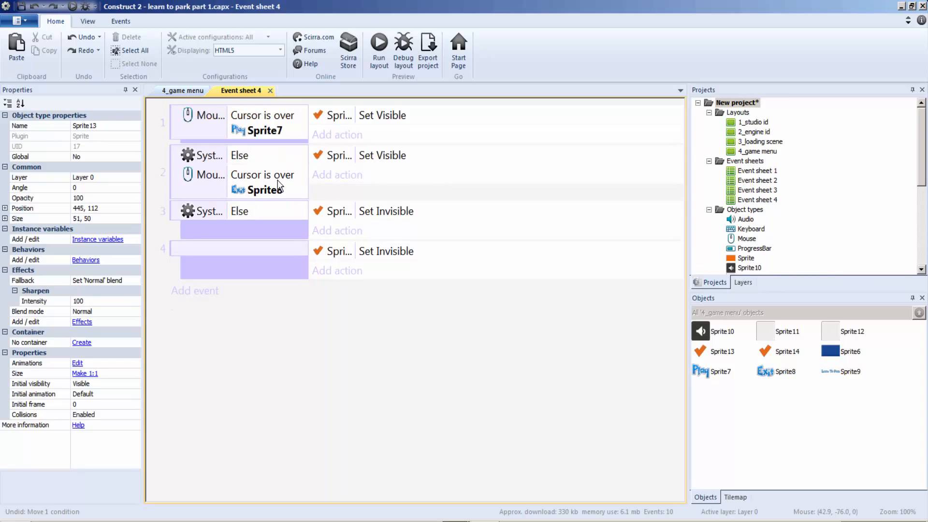
key("ctrl+z")
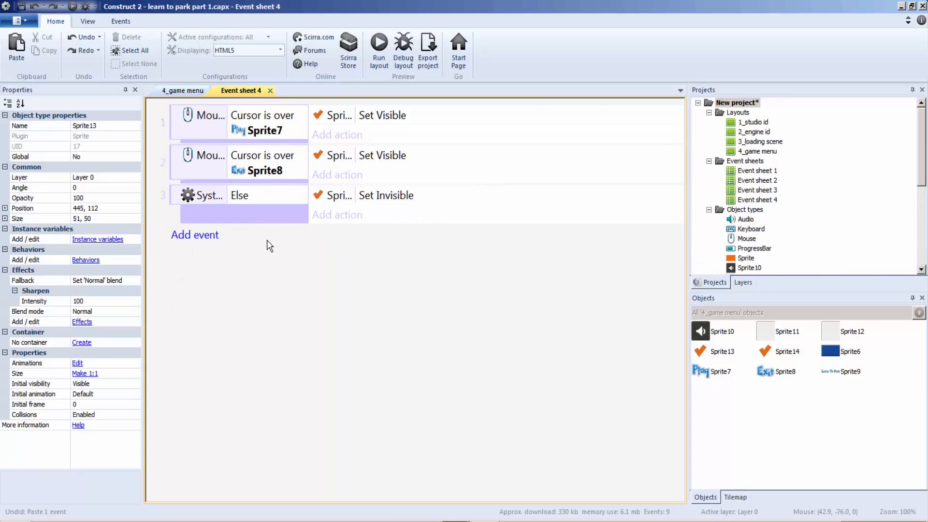
Move the Sprite7 hover event with its action below the Else event
left_click(219, 121)
left_click(218, 140)
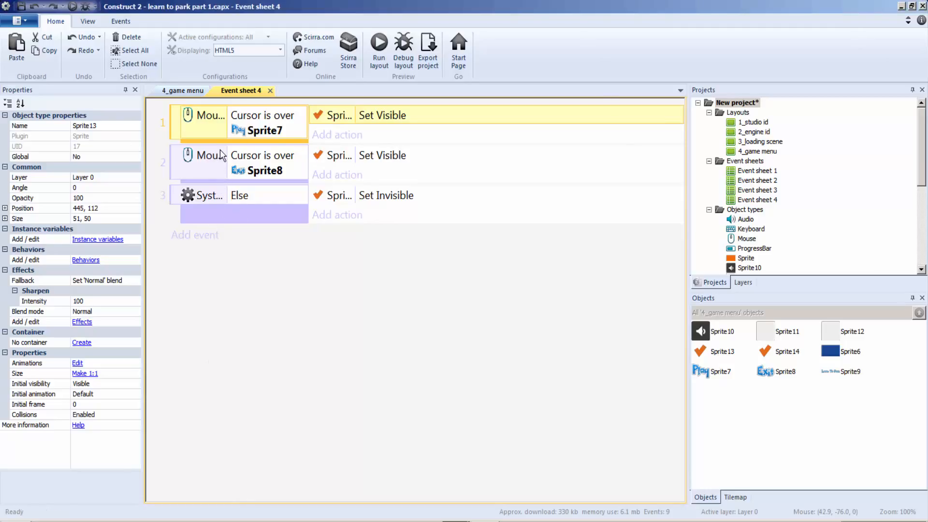
key("Delete")
key("ctrl+v")
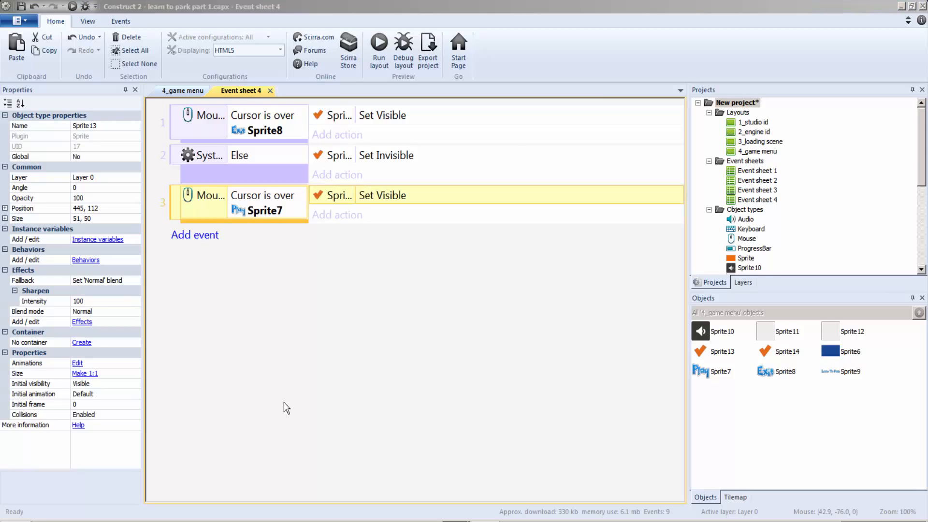
Add a new Else event directly after the Sprite7 hover event
right_click(249, 209)
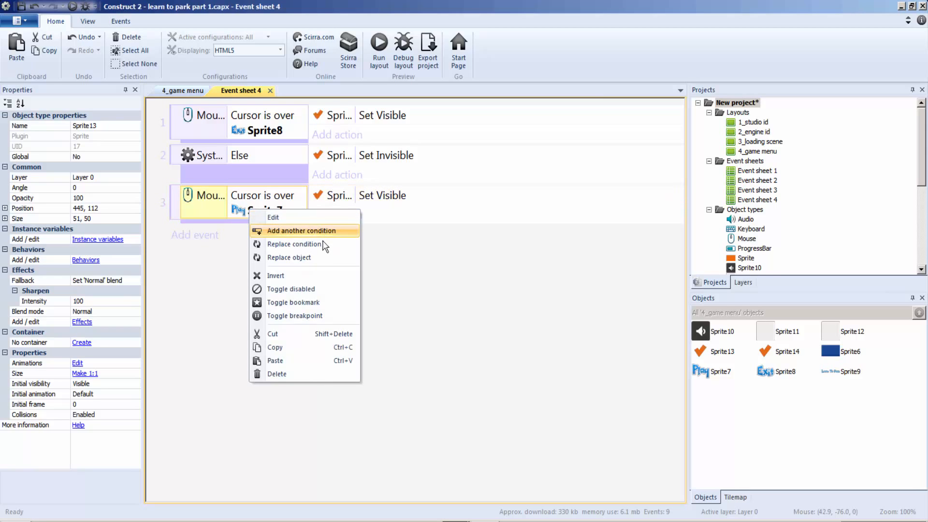
left_click(259, 255)
right_click(259, 252)
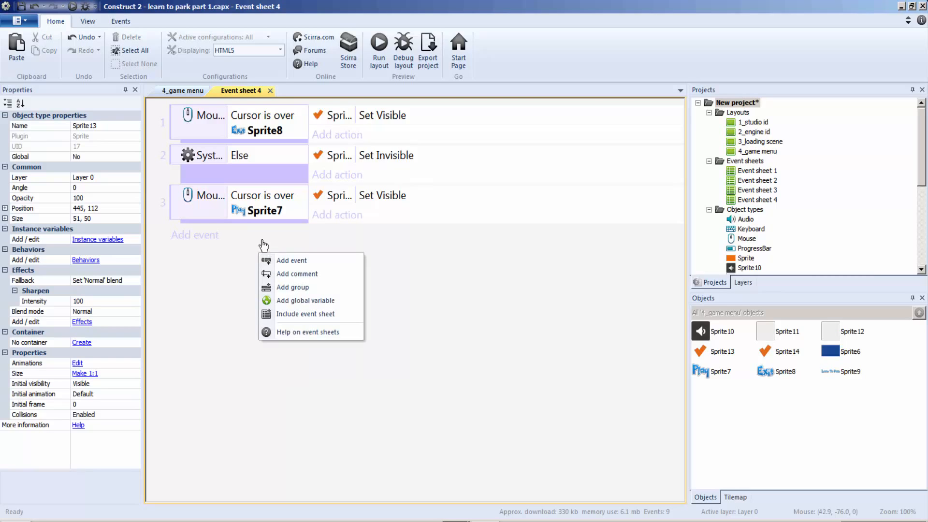
left_click(257, 225)
left_click(257, 221)
right_click(257, 221)
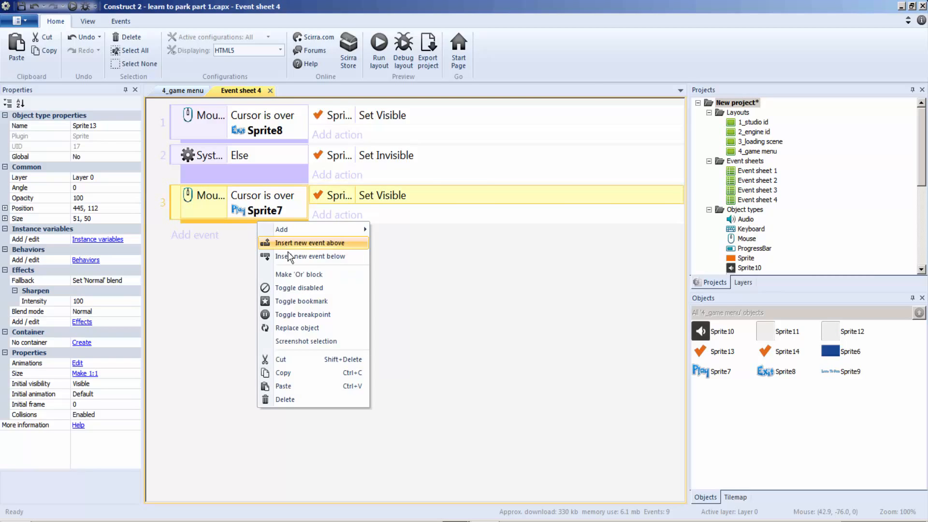
mouse_move(325, 230)
left_click(416, 334)
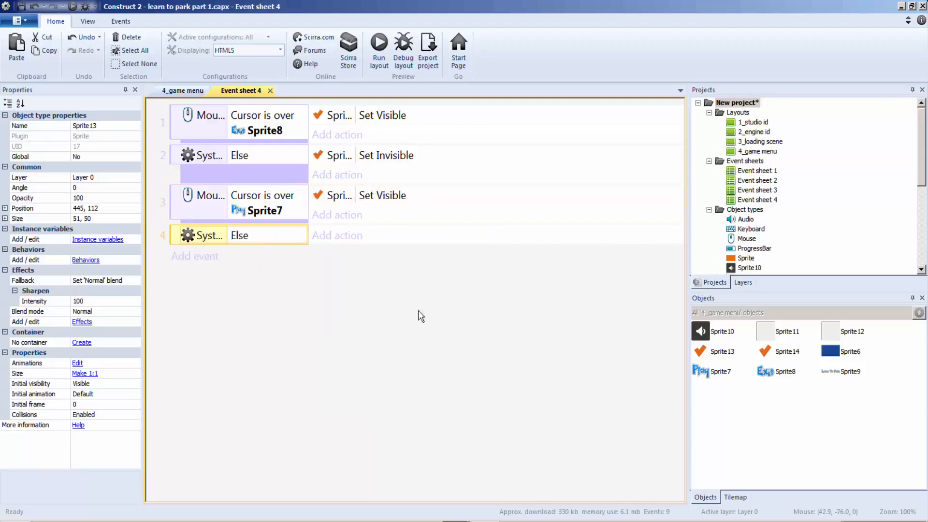
Add an action to the new Else event that sets Sprite14's visibility to Invisible
left_click(336, 242)
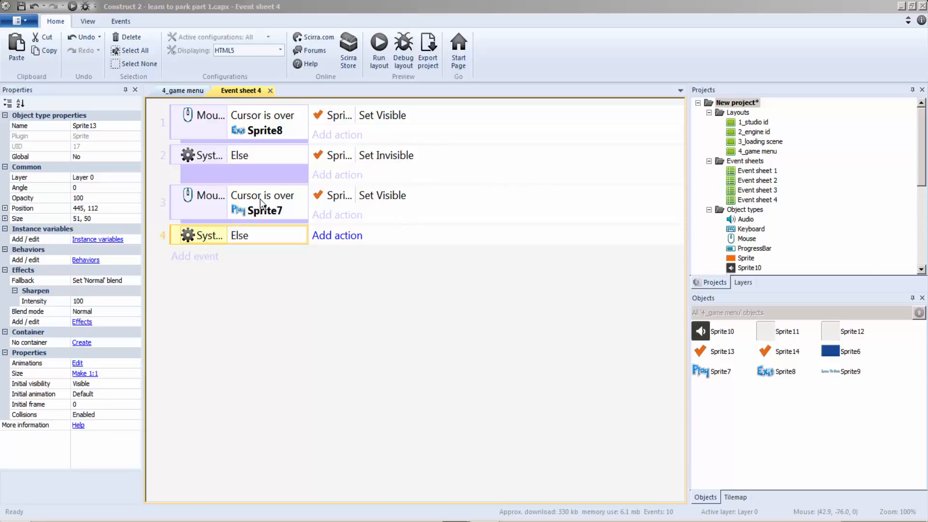
left_click(588, 313)
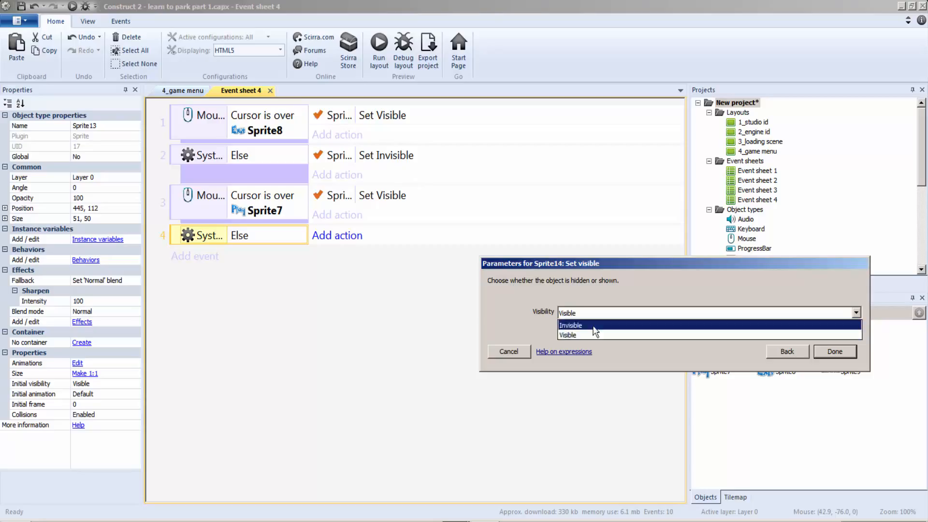
left_click(595, 327)
left_click(835, 352)
Run the layout to test how the checkmarks react over Play and Exit, and close the preview
left_click(259, 134)
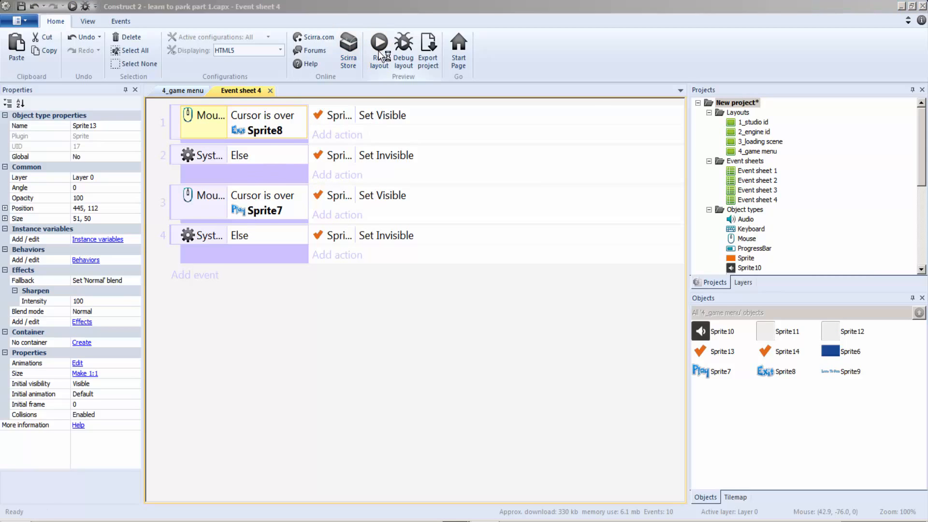
key("F5")
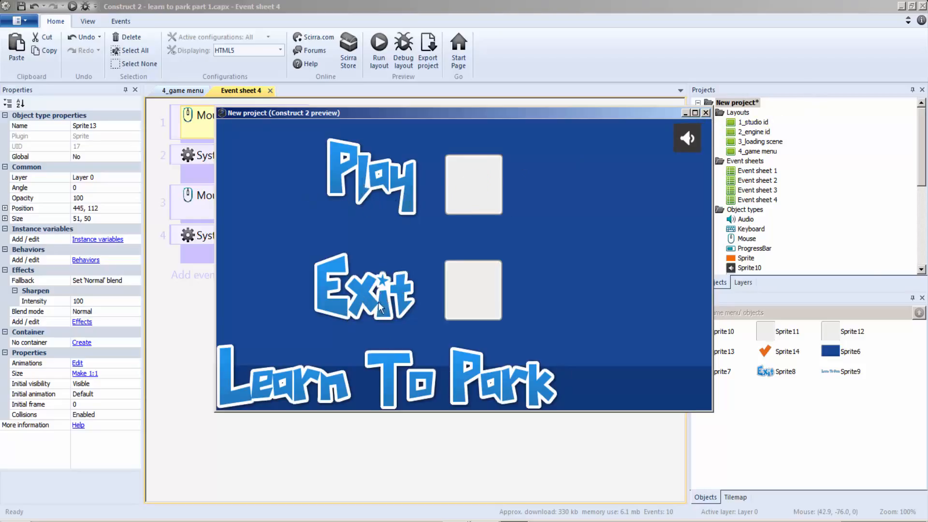
left_click(706, 112)
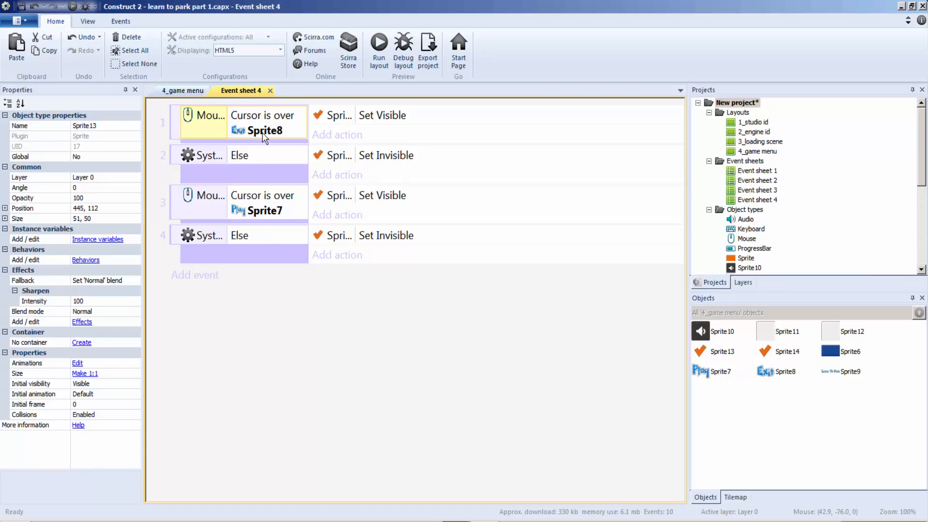
Change the Sprite8 hover event's action to set Sprite13 to Visible, and test it in a layout preview
left_click(260, 164)
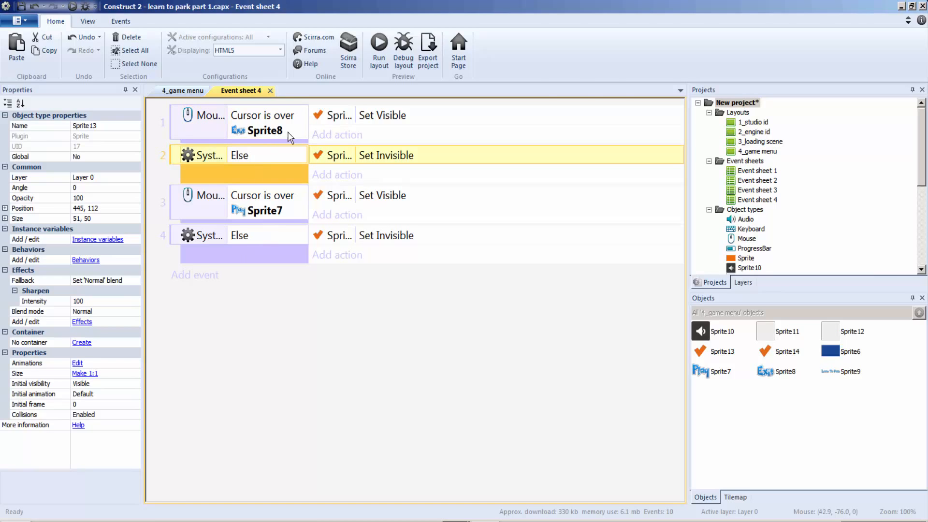
left_click(374, 158)
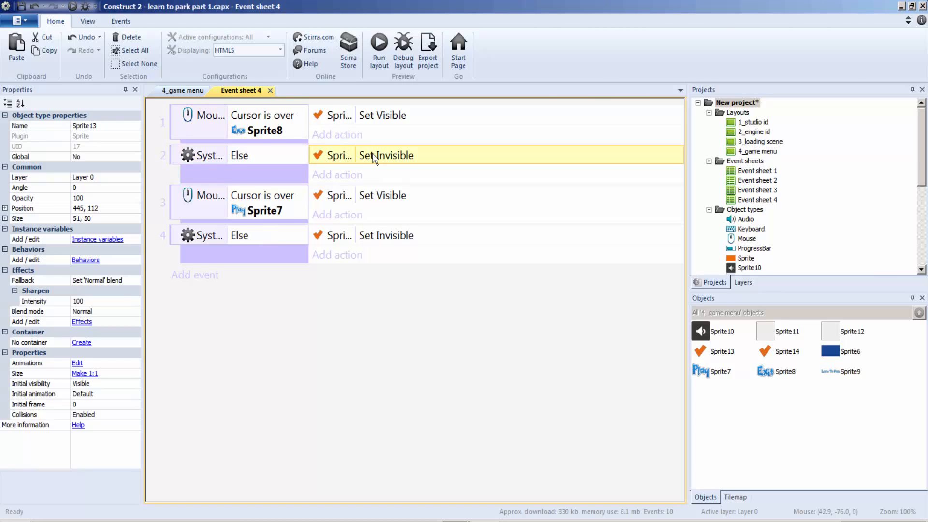
double_click(365, 117)
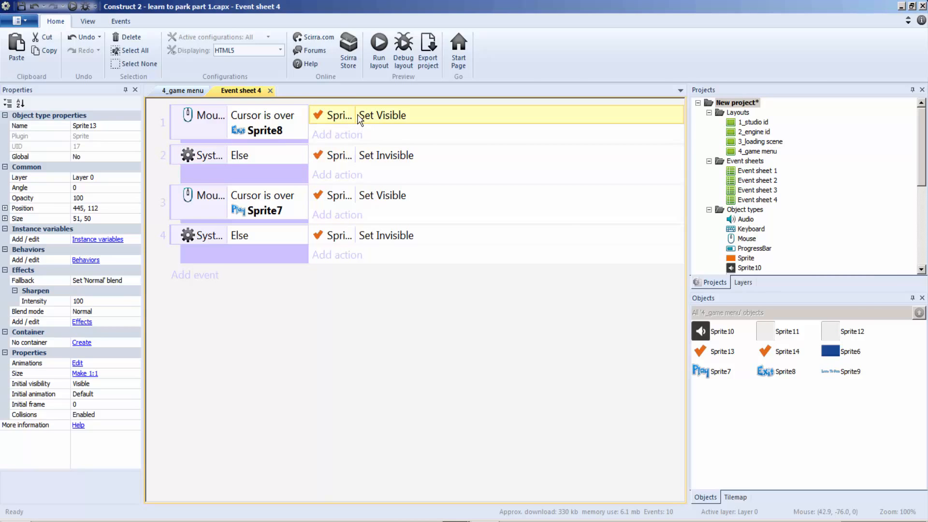
key("Return")
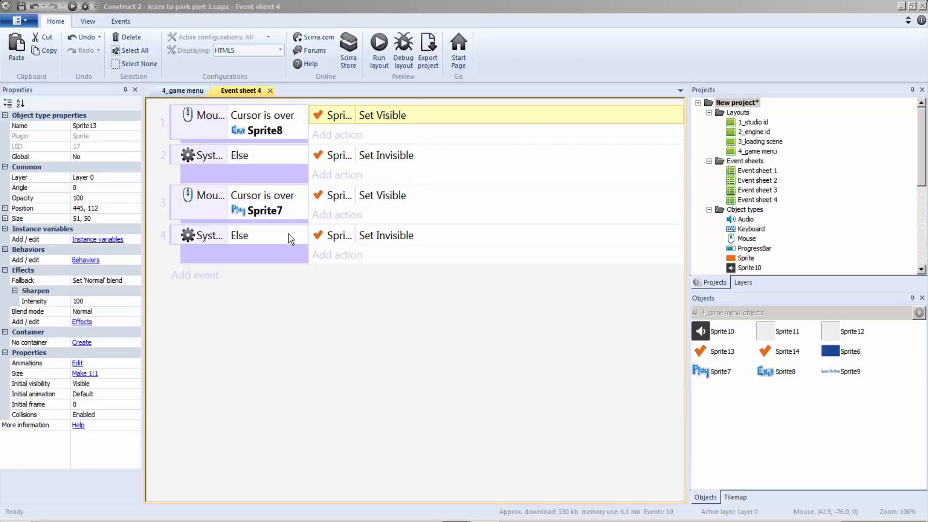
key("Return")
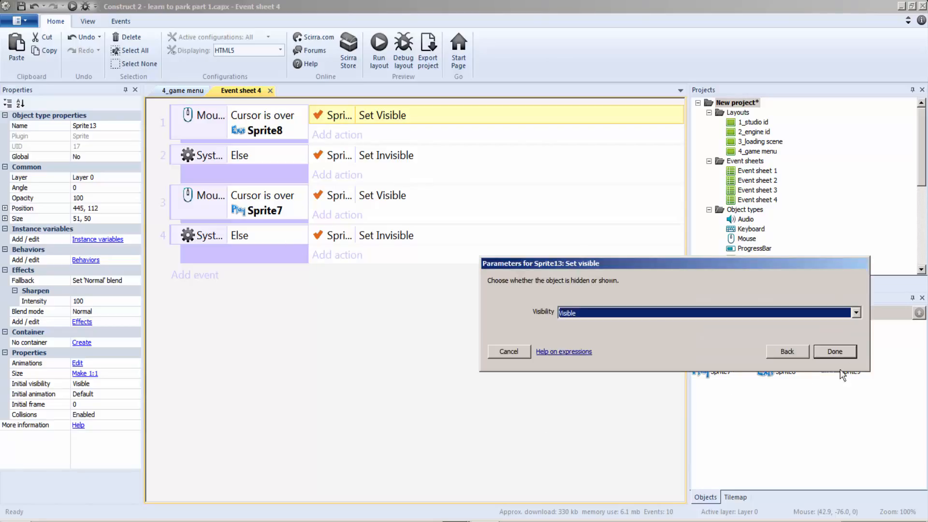
left_click(844, 352)
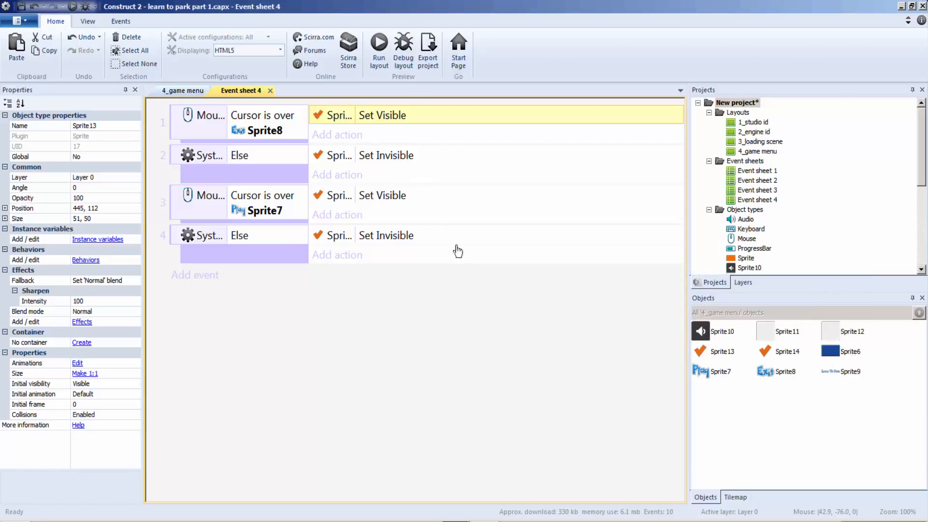
left_click(386, 59)
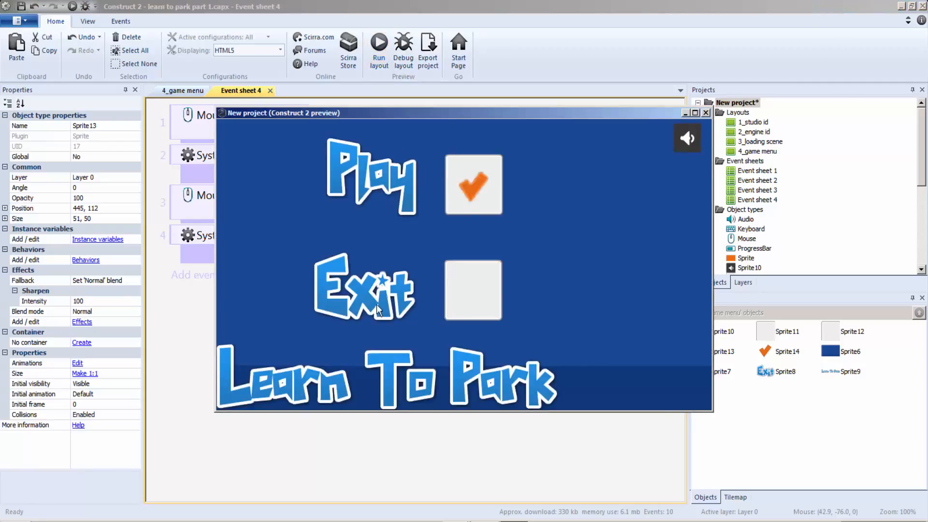
left_click(706, 114)
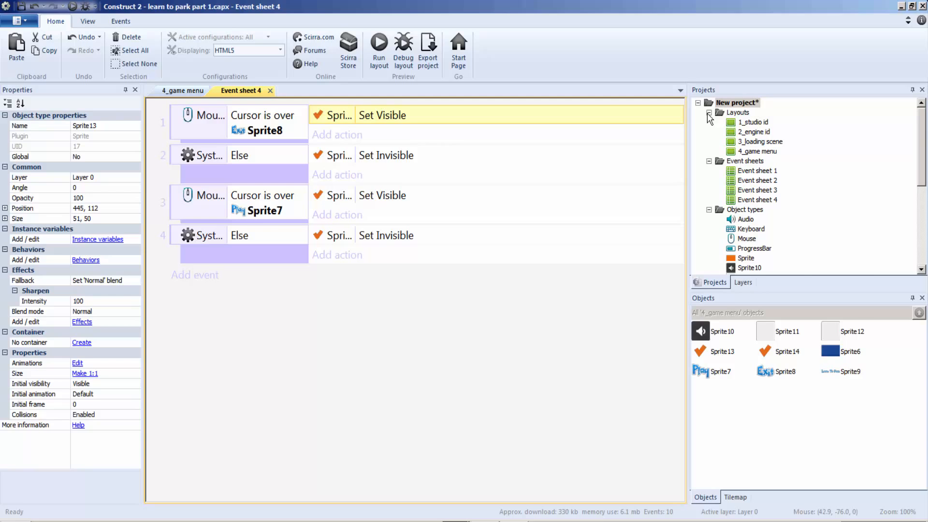
Try editing the Set Invisible action of the Else event below the Sprite7 hover event
double_click(354, 242)
key("Return")
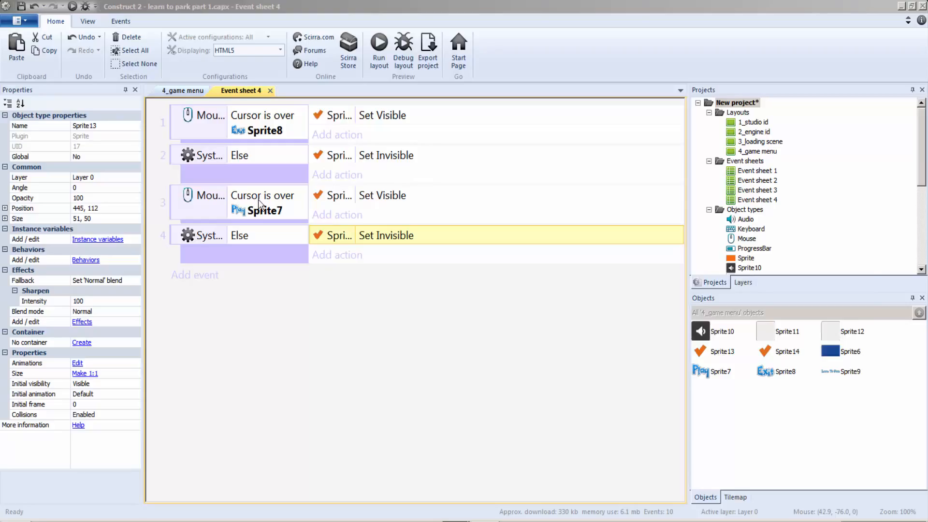
key("Return")
left_click(844, 352)
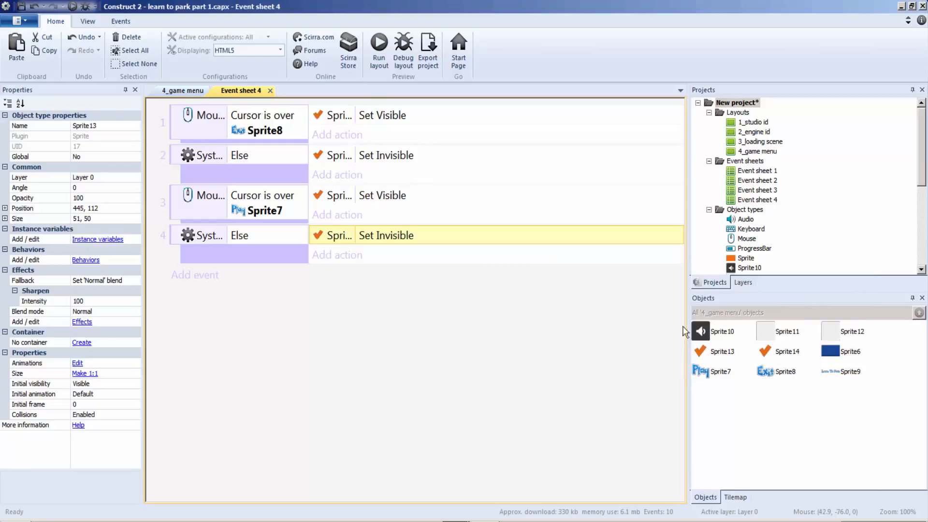
Test the checkmarks in a layout preview, close it, and undo the last action edit
left_click(380, 62)
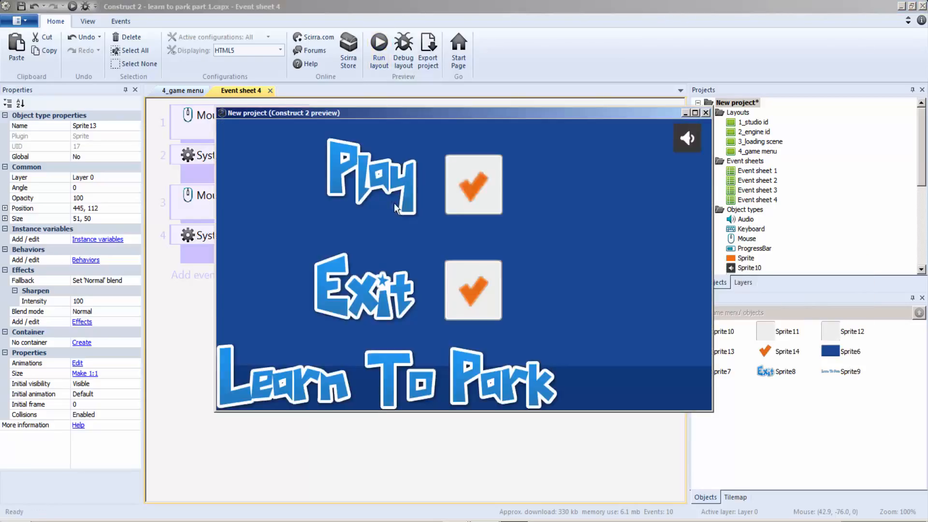
left_click(706, 113)
left_click(271, 257)
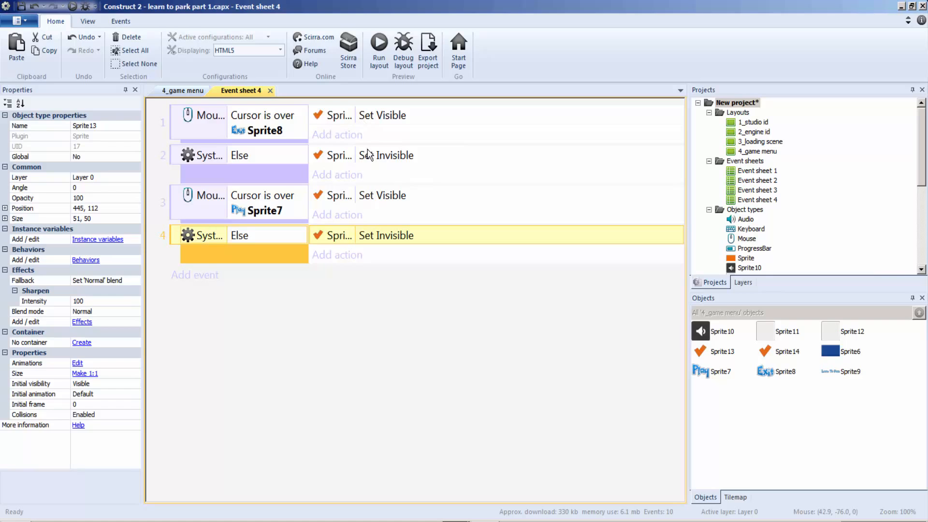
key("ctrl+z")
Review the object and visibility chosen in the Sprite7 hover event's Set Visible action
left_click(282, 208)
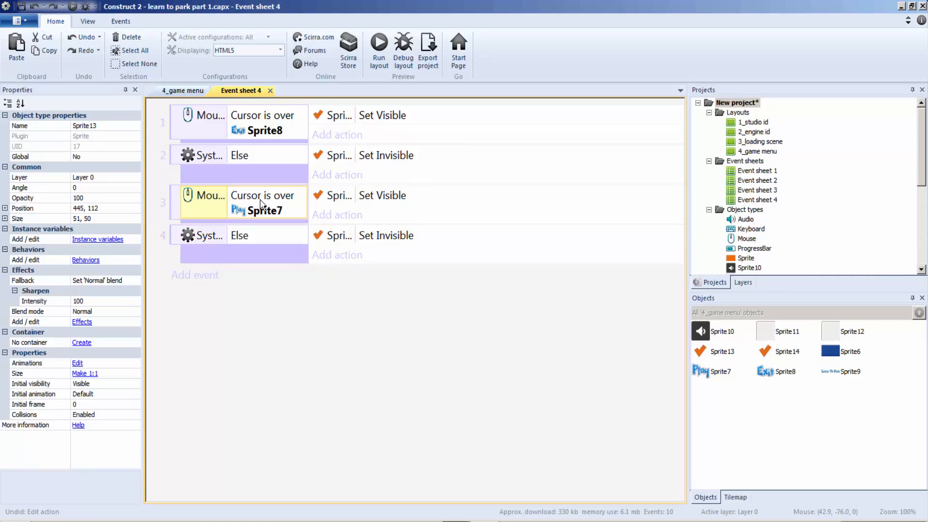
double_click(353, 195)
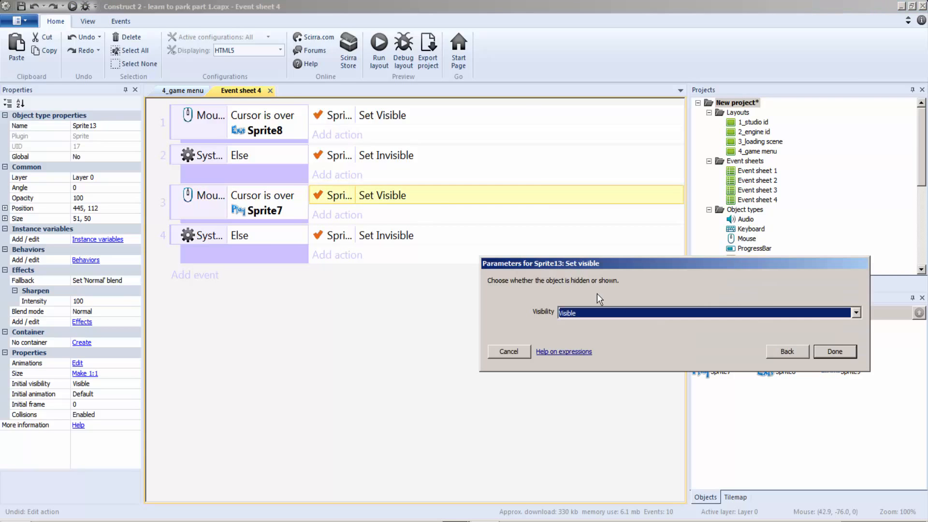
left_click(784, 351)
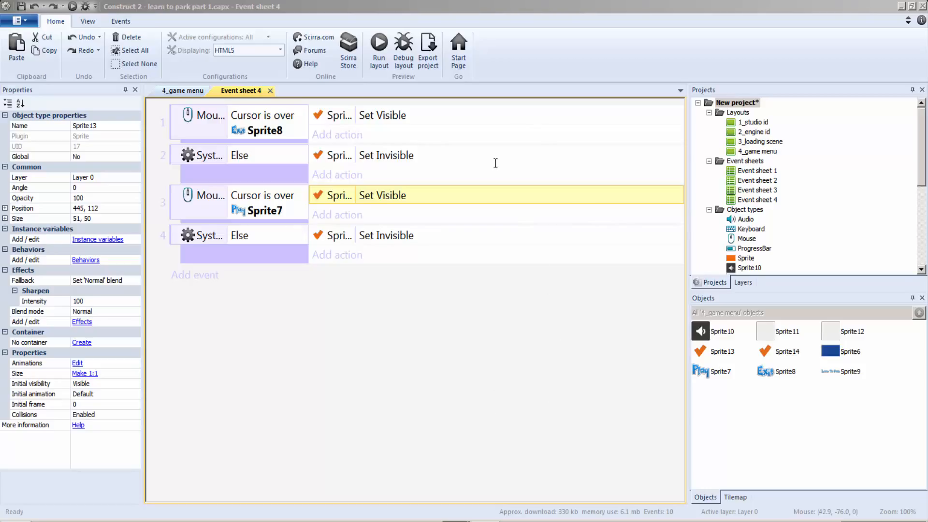
double_click(318, 198)
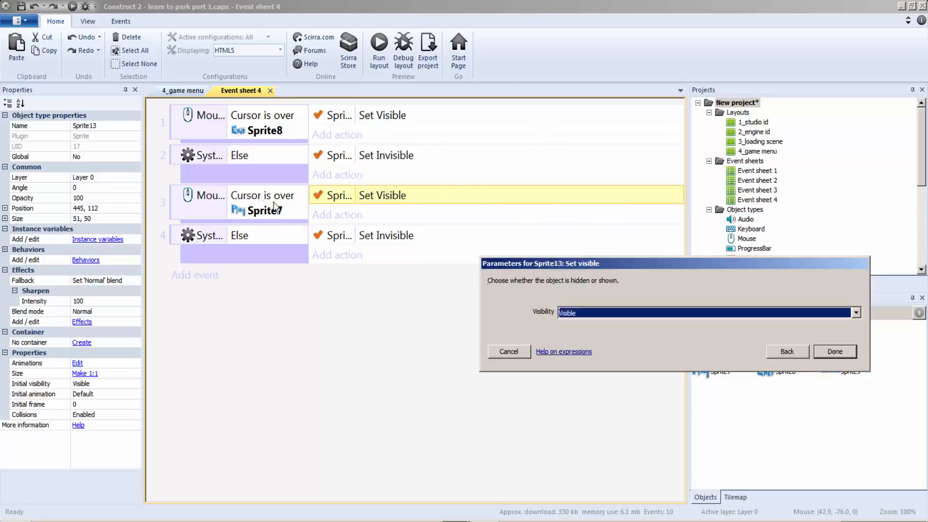
left_click(857, 353)
Change the action of the Else event after Sprite7 to set Sprite13's visibility to Invisible
double_click(381, 235)
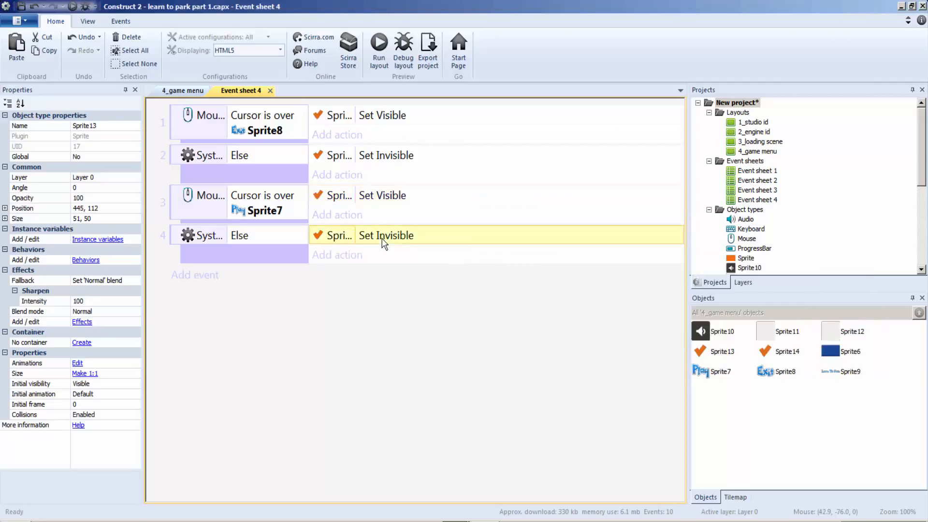
key("Return")
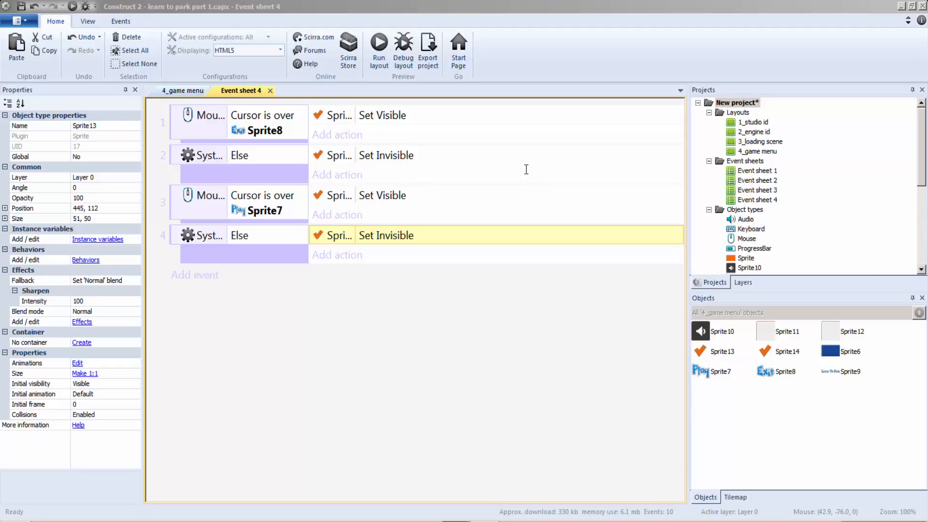
double_click(350, 240)
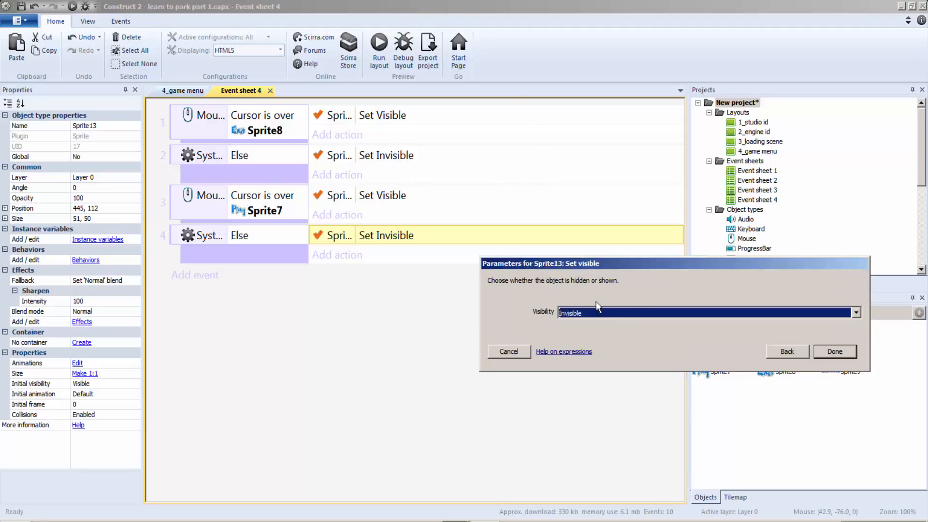
left_click(629, 312)
left_click(607, 325)
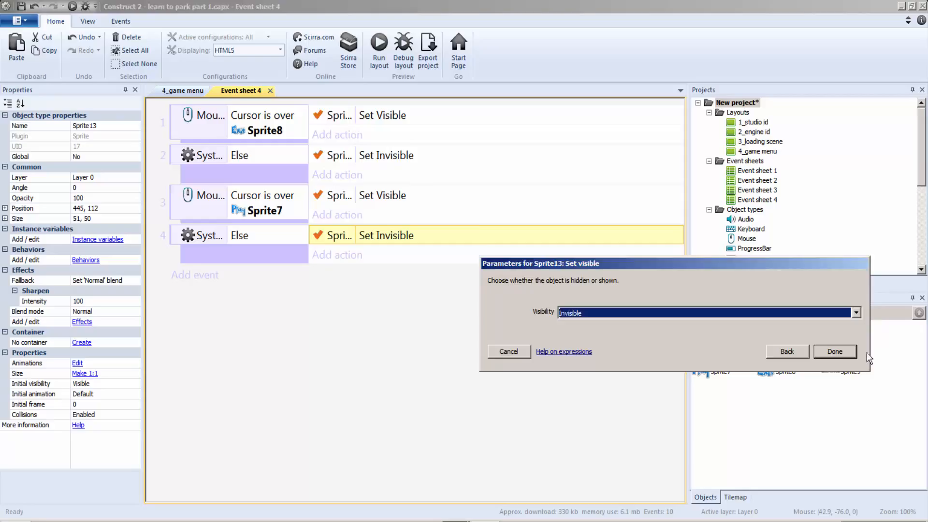
left_click(835, 351)
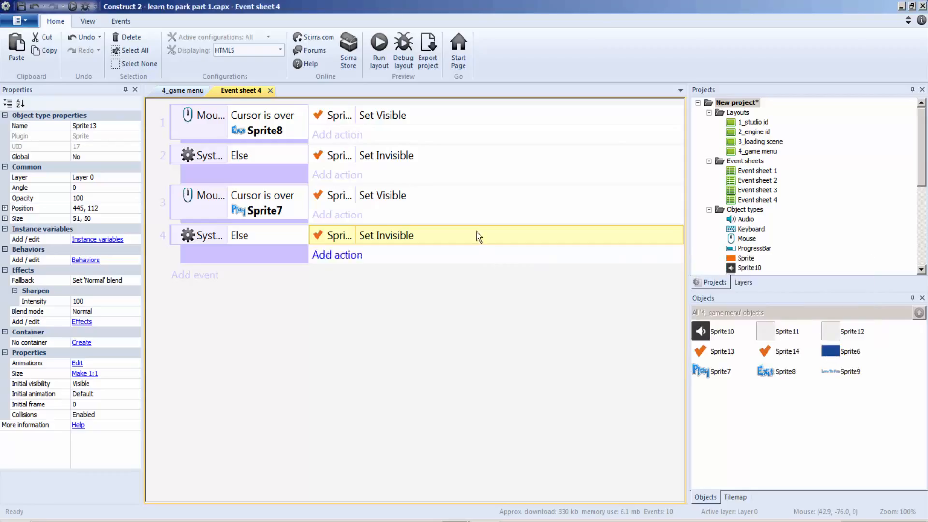
Run the layout again to check the checkmarks over Exit, close the preview, and select the Else event after Sprite8
left_click(369, 68)
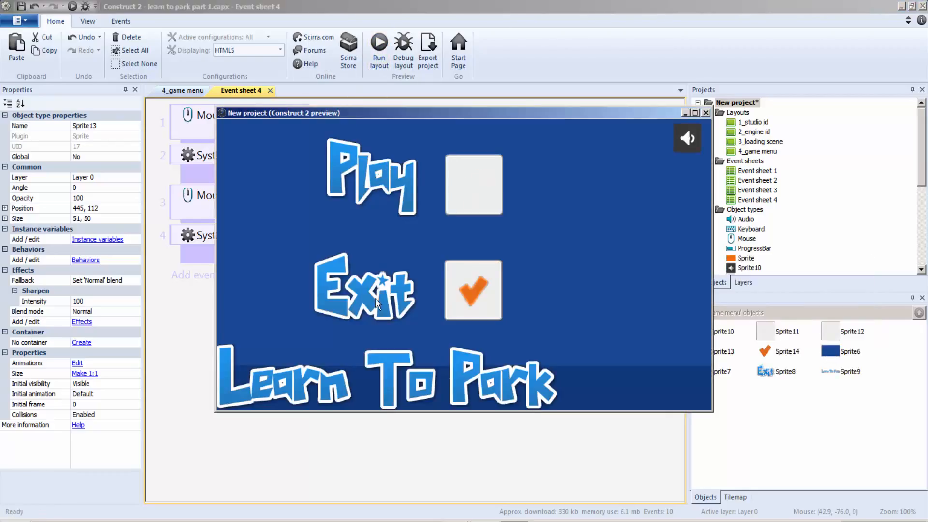
left_click(705, 113)
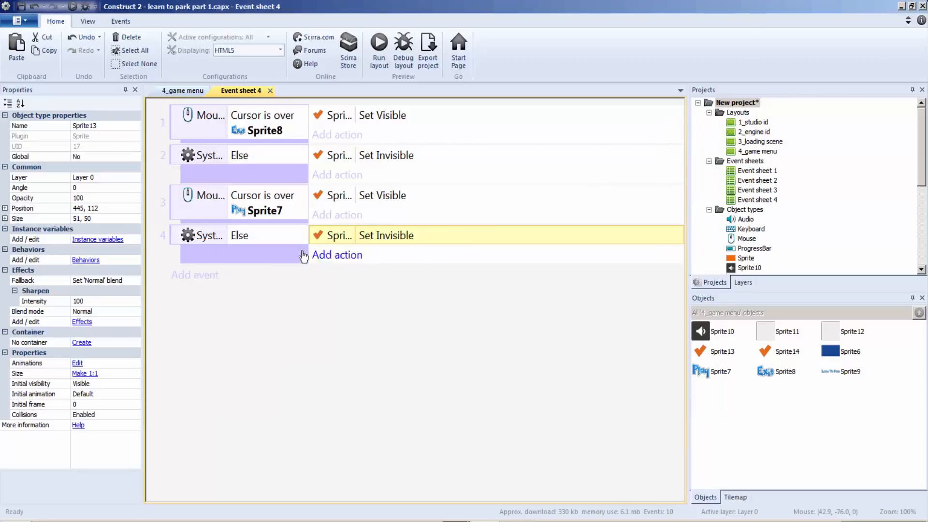
left_click(252, 168)
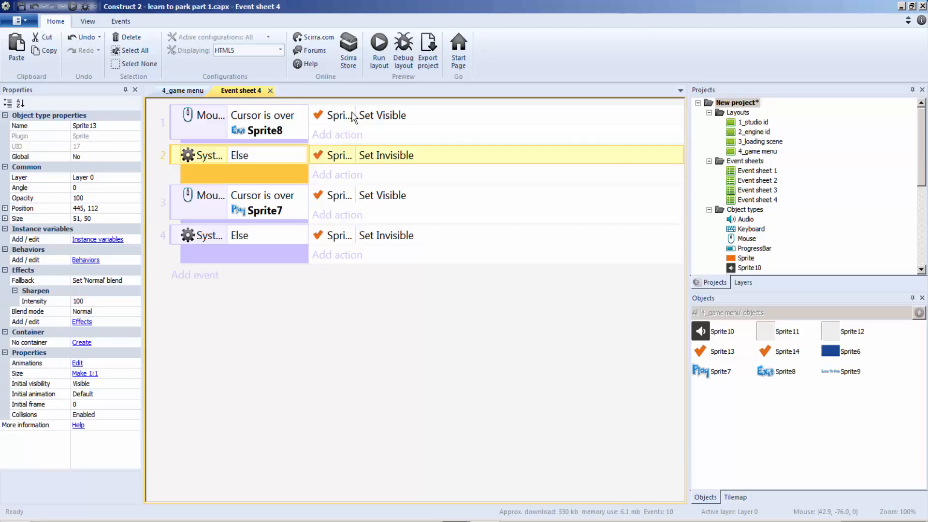
Edit the Sprite8 hover event's Set Visible action so that it shows the Exit checkmark, with visibility Visible
double_click(355, 118)
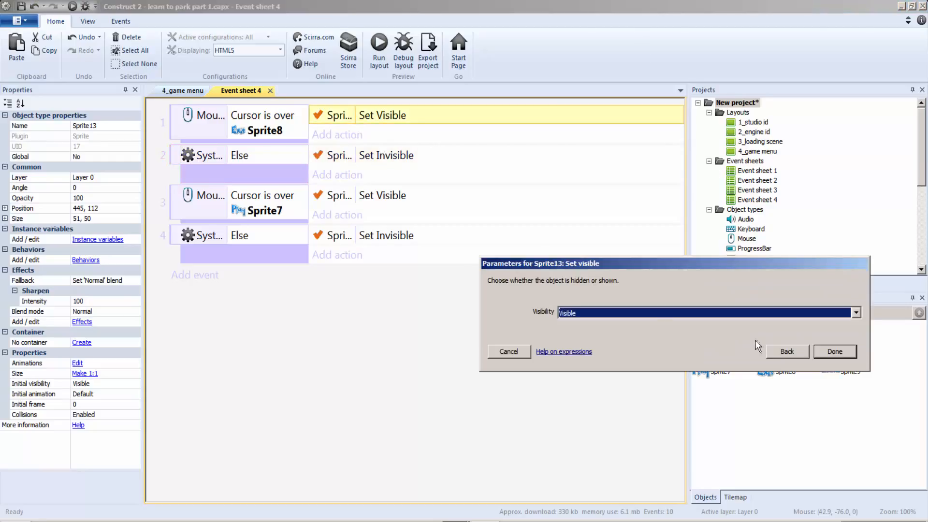
key("Return")
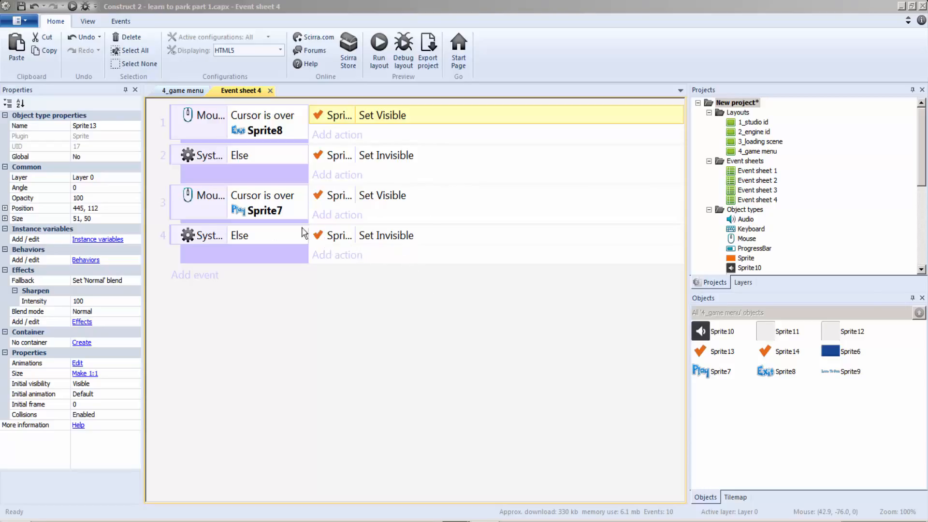
key("Return")
left_click(834, 351)
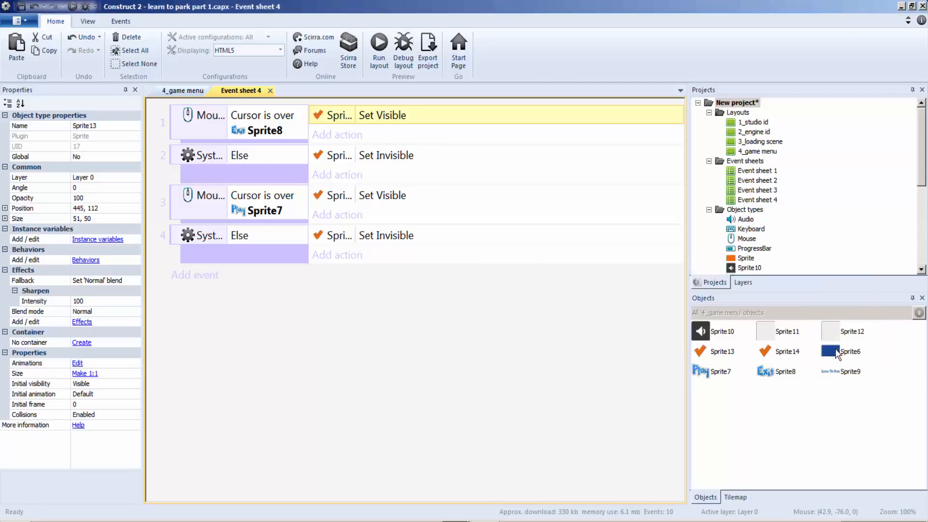
Change the action of the Else event after Sprite8 to set Sprite14's visibility to Invisible
left_click(371, 162)
double_click(384, 155)
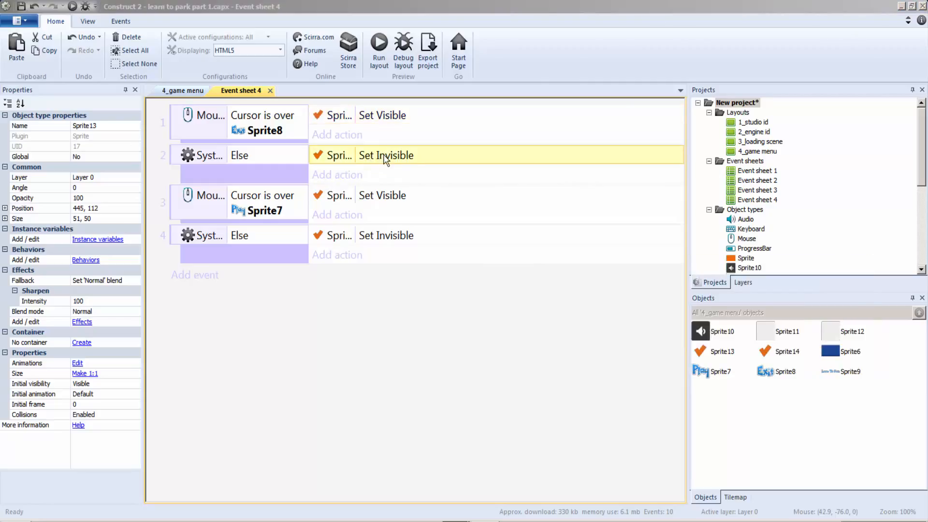
left_click(802, 353)
left_click(548, 320)
left_click(691, 313)
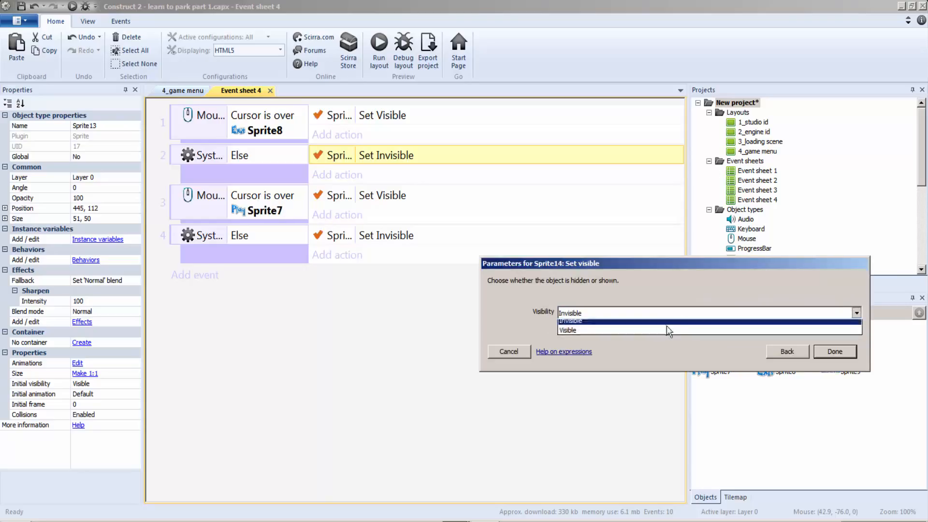
left_click(634, 324)
left_click(845, 355)
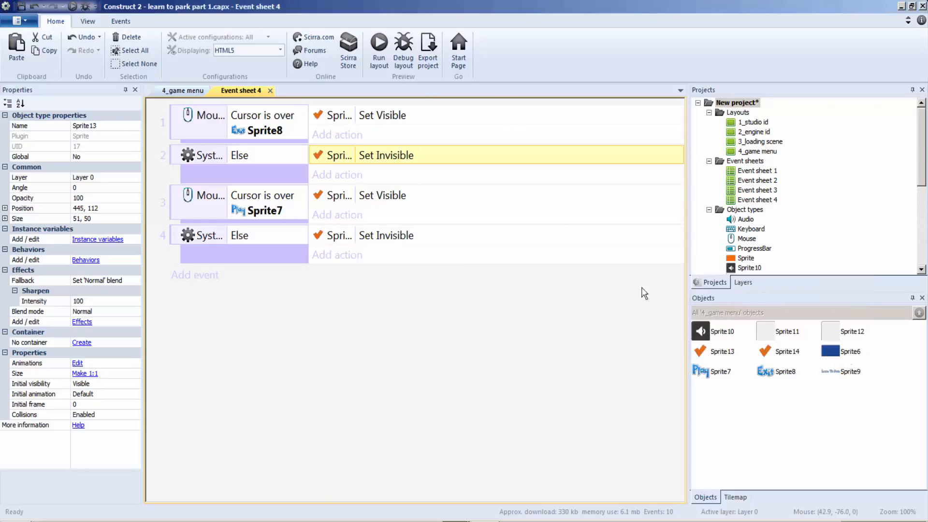
Test the Play and Exit checkmarks in a debug run and a normal layout preview, closing each one
left_click(396, 62)
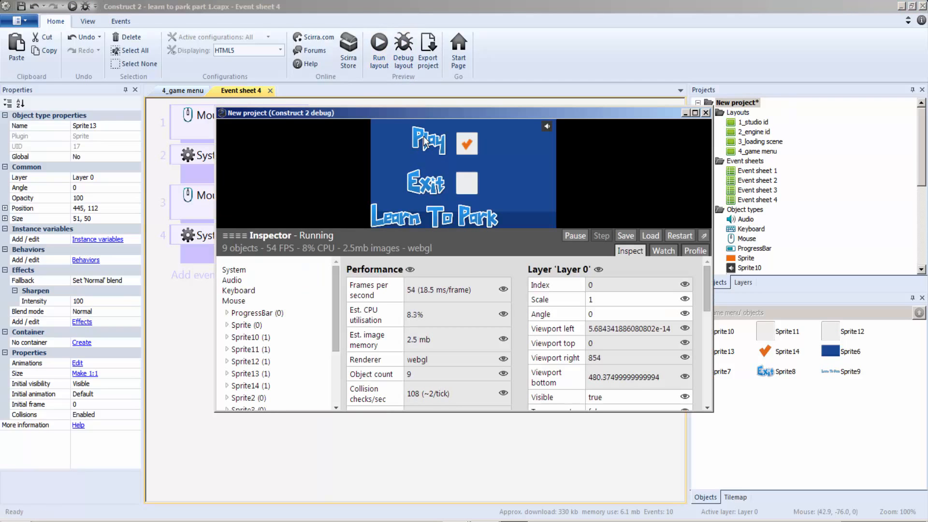
left_click(696, 113)
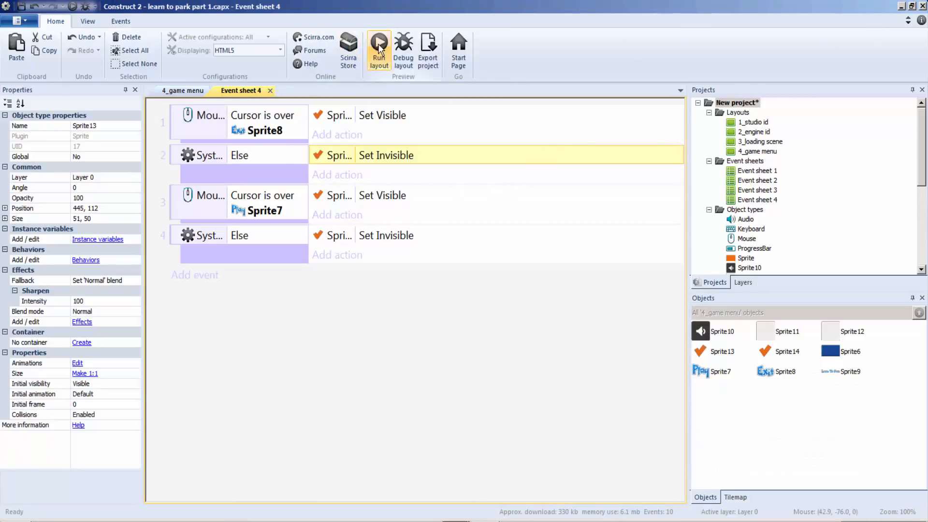
key("F5")
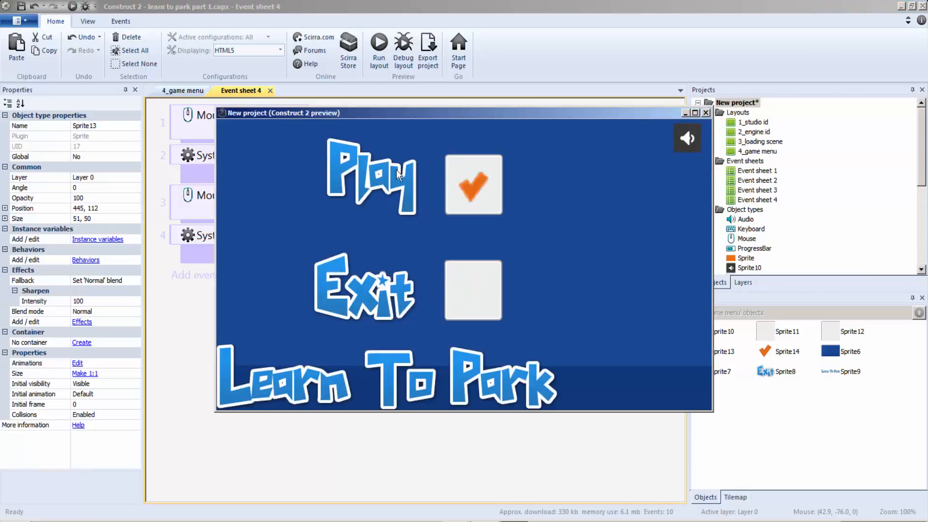
left_click(707, 113)
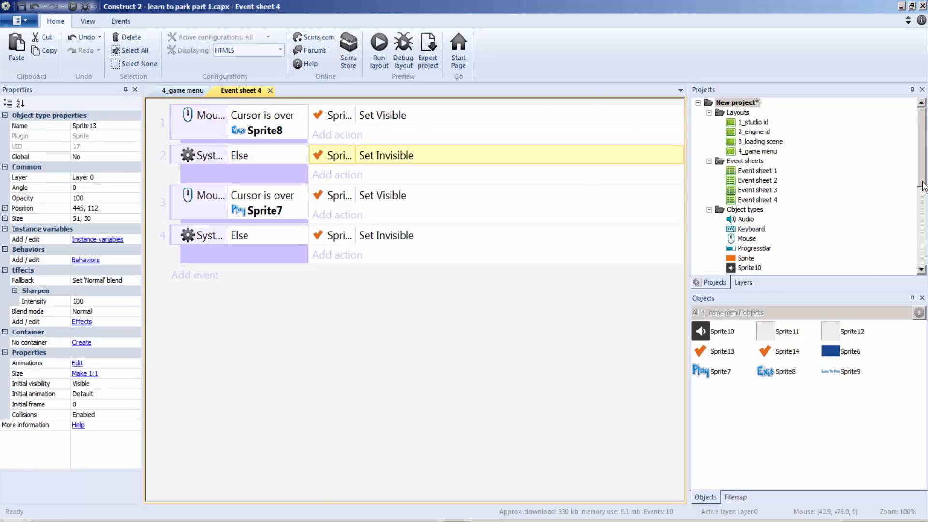
Import POL-funky-cruise-short.wav from the learn to park tutorial items folder into the project's Music folder
left_click_drag(921, 177, 925, 252)
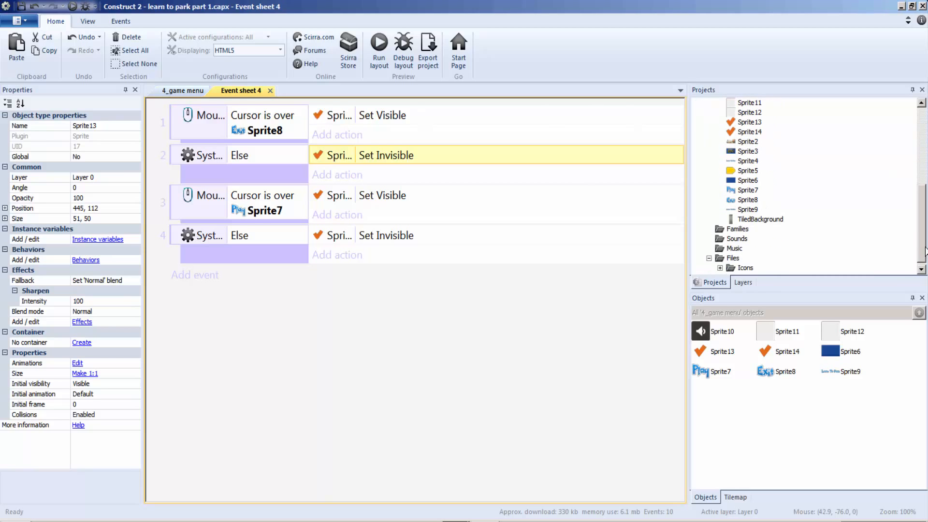
right_click(740, 241)
key("Escape")
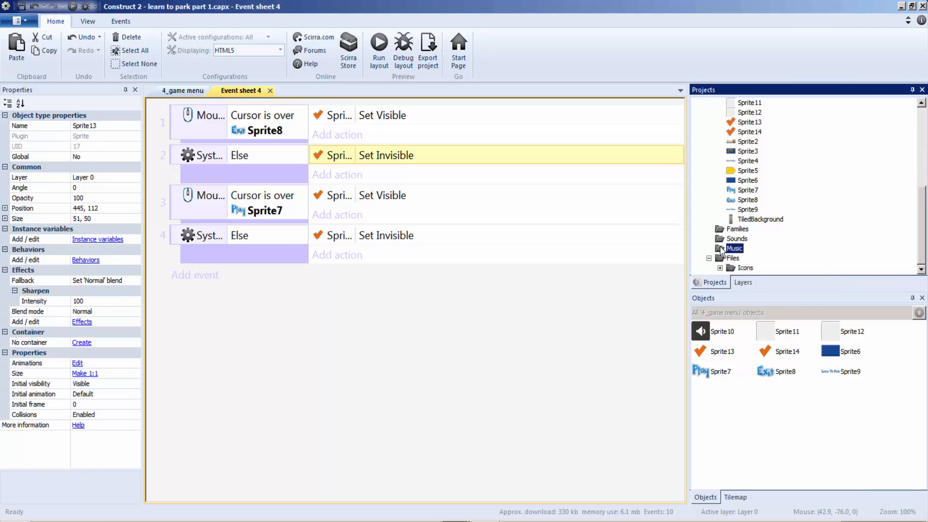
right_click(753, 250)
key("Escape")
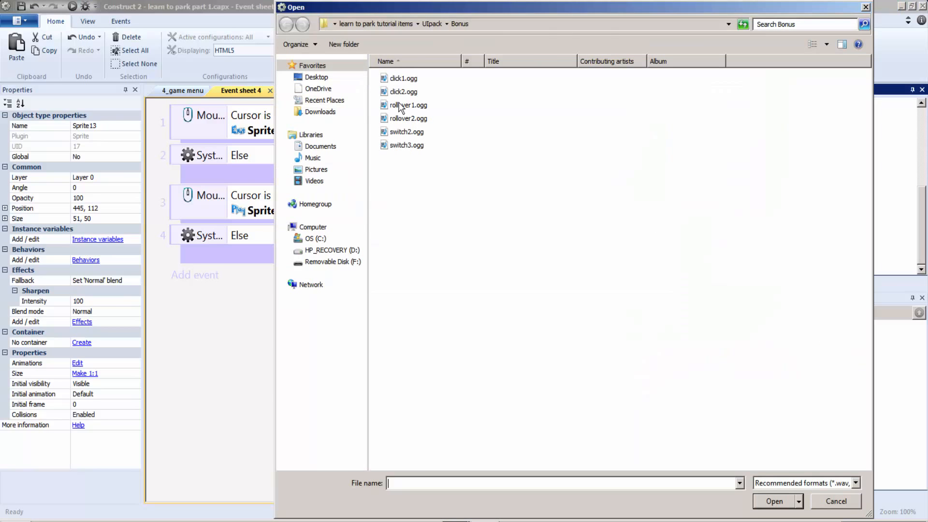
left_click(401, 24)
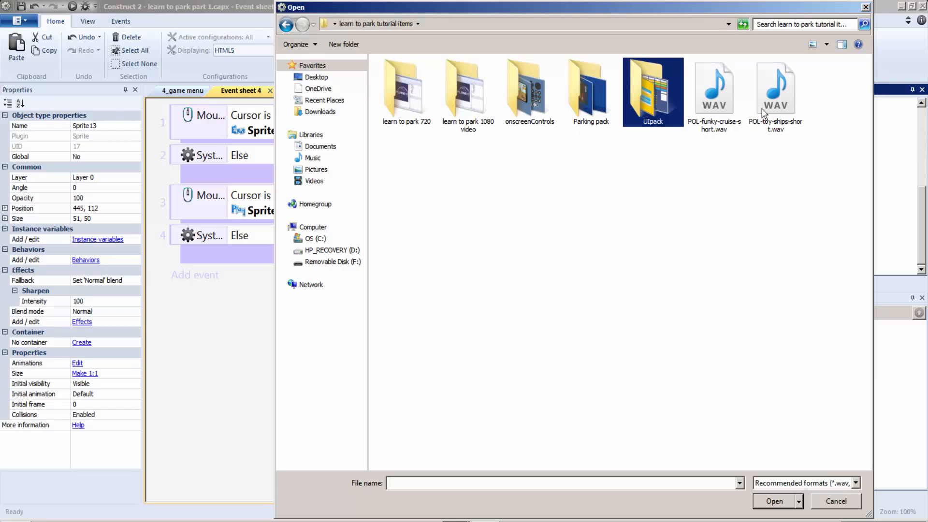
double_click(718, 101)
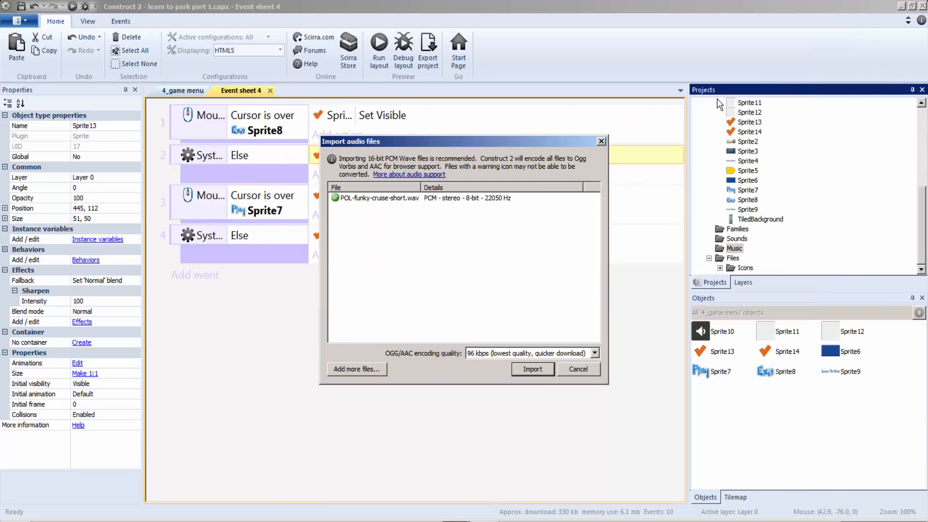
left_click(534, 370)
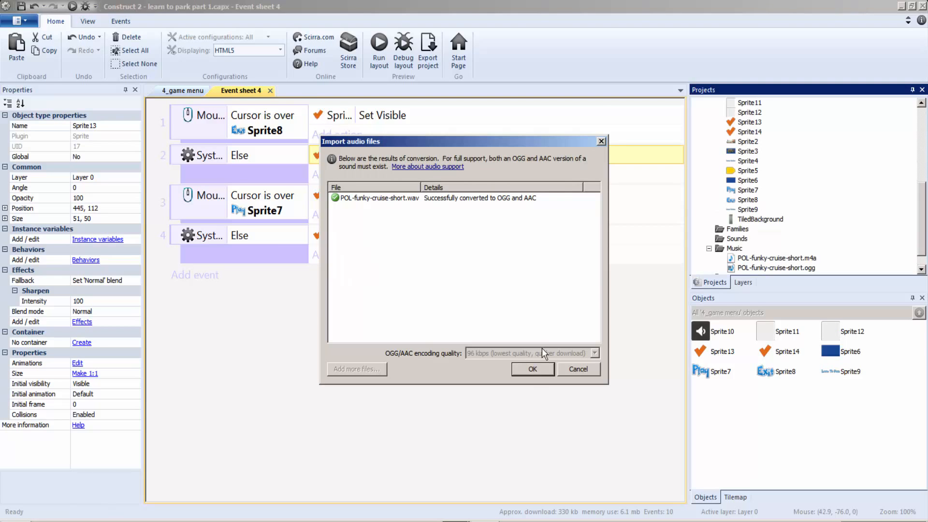
left_click(601, 141)
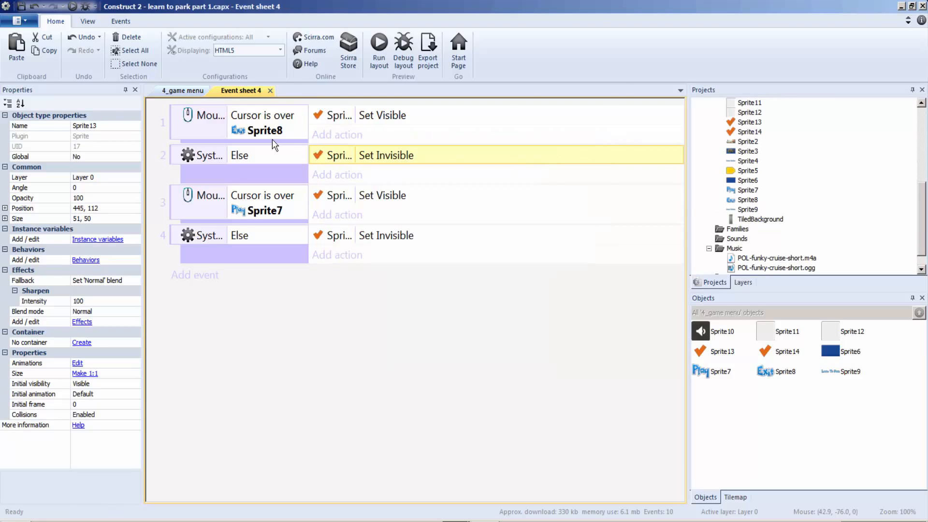
left_click(167, 92)
right_click(554, 245)
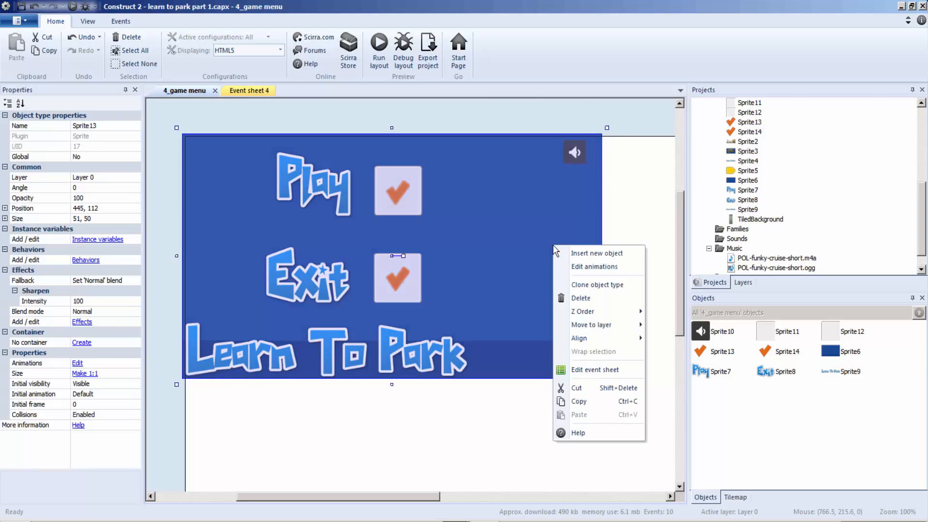
left_click(560, 253)
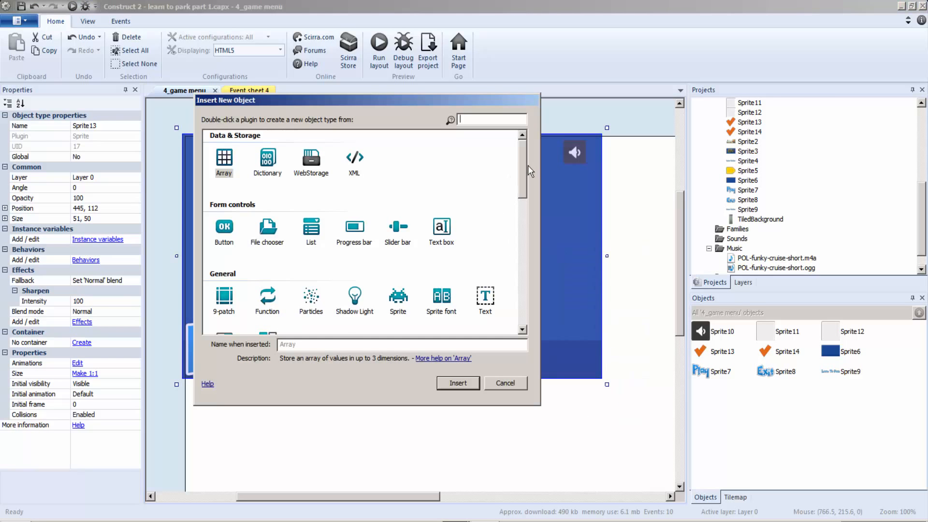
left_click_drag(526, 166, 547, 108)
left_click(505, 384)
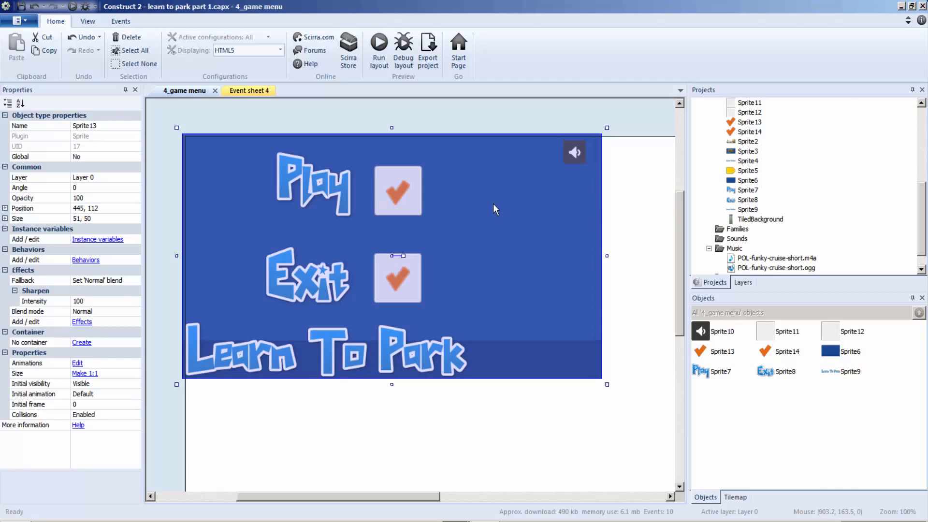
left_click(244, 91)
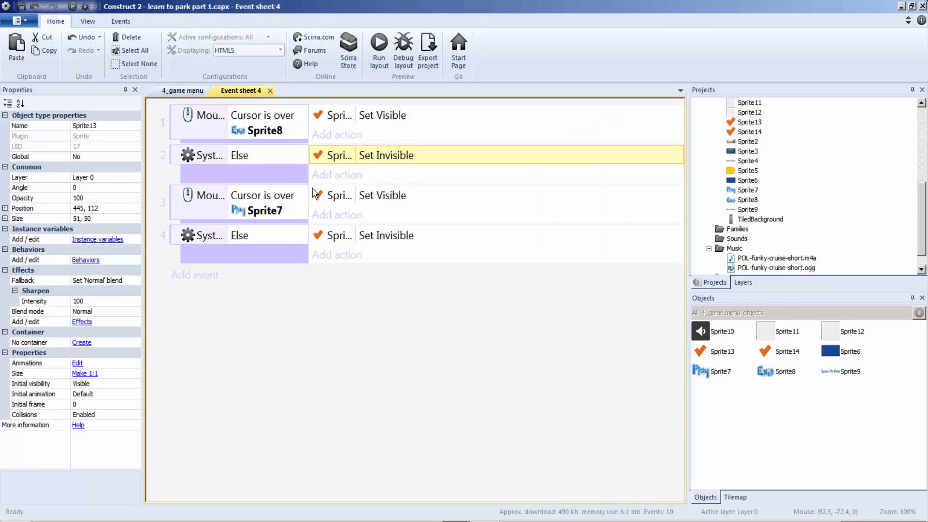
Reorder the animations of the speaker icon, Sprite10, in the game menu layout so that soundoff comes before soundon
left_click(179, 92)
left_click(575, 154)
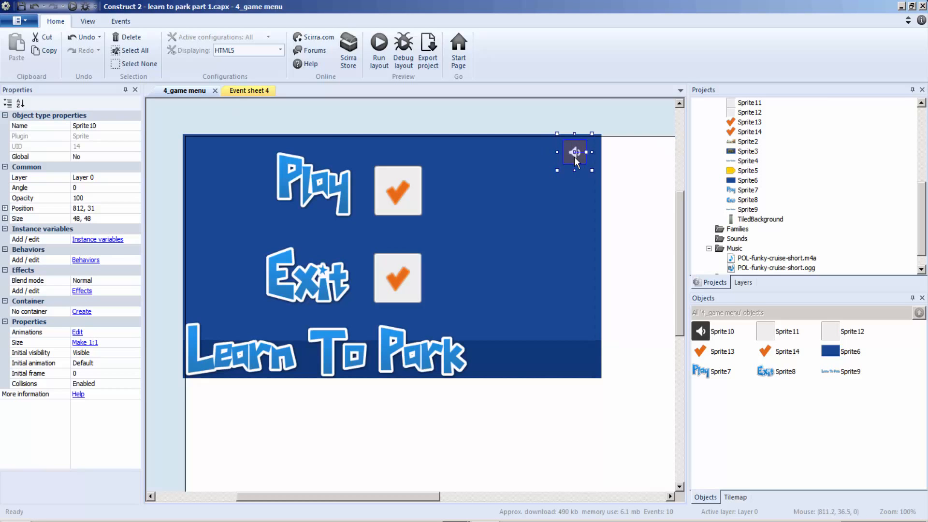
double_click(576, 158)
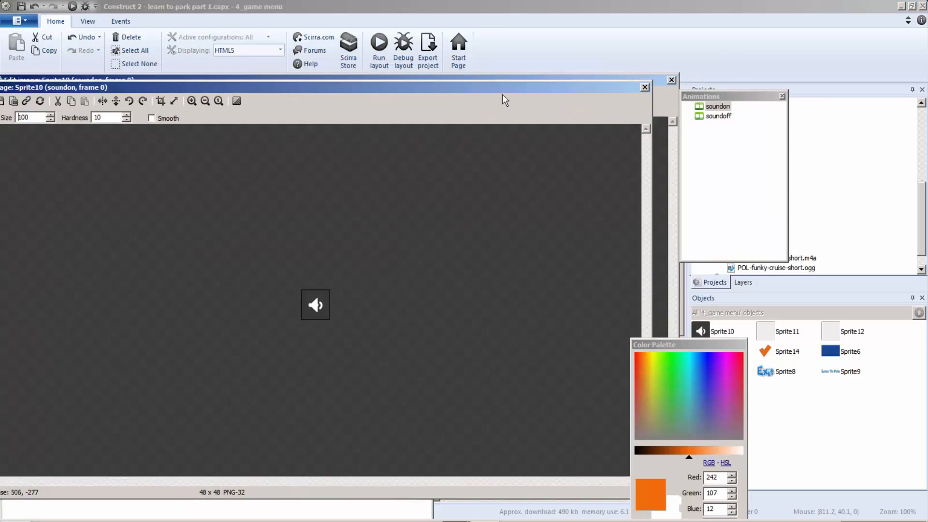
left_click_drag(721, 116, 716, 105)
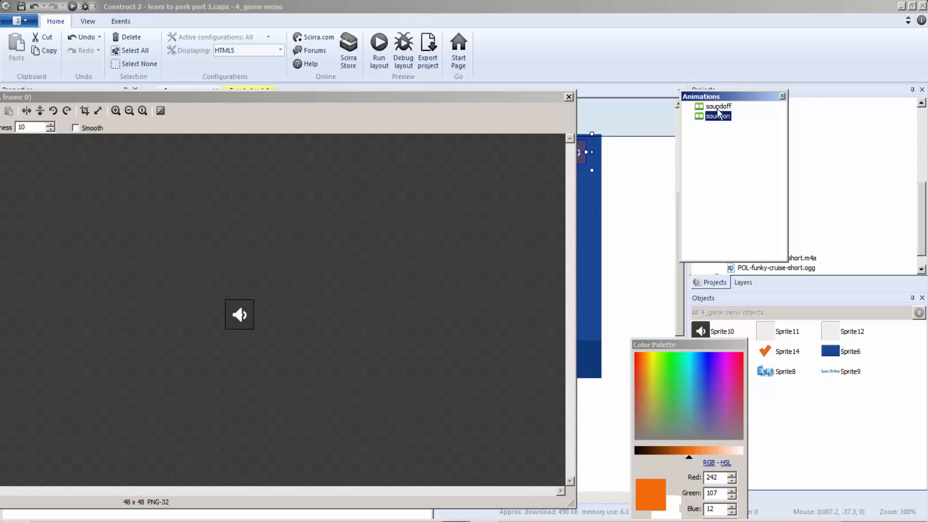
left_click(569, 97)
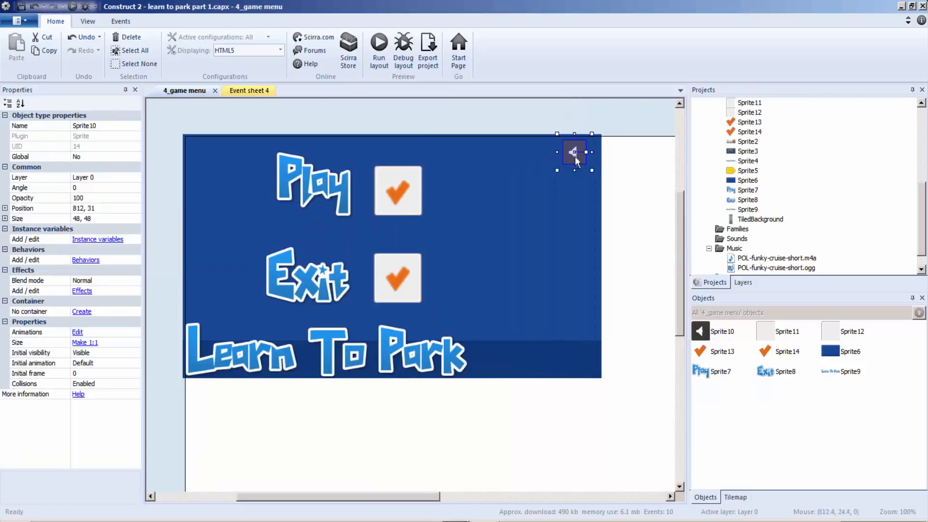
Try to add an Audio Stop action to an On start of layout event in Event sheet 4, and delete the event
left_click(252, 92)
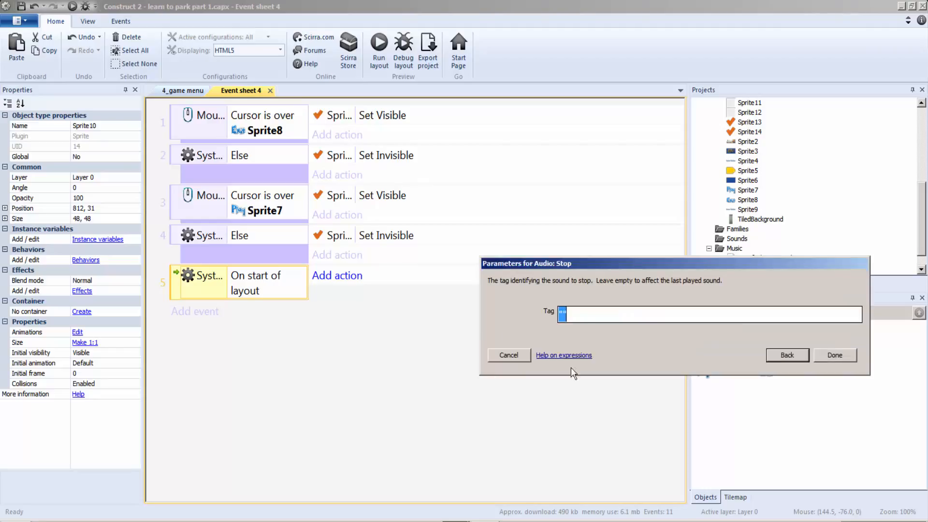
left_click(564, 316)
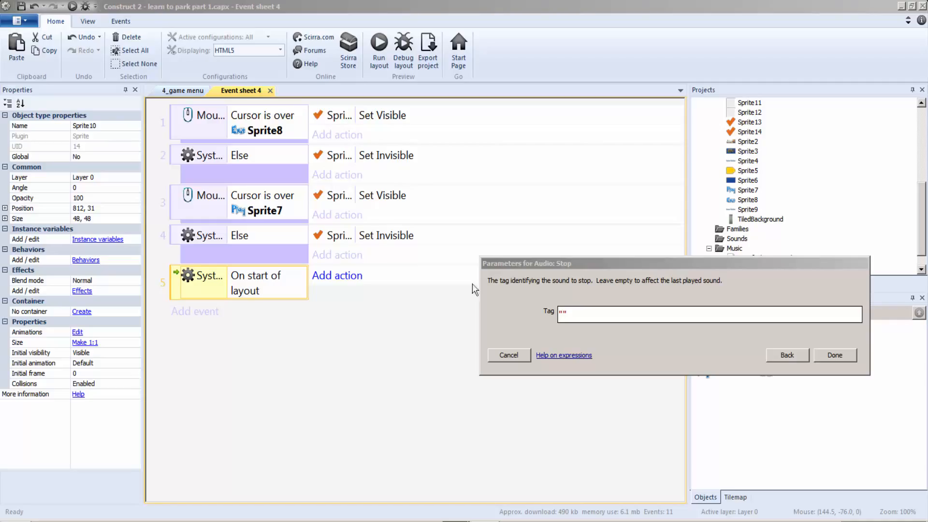
left_click(453, 304)
left_click(796, 360)
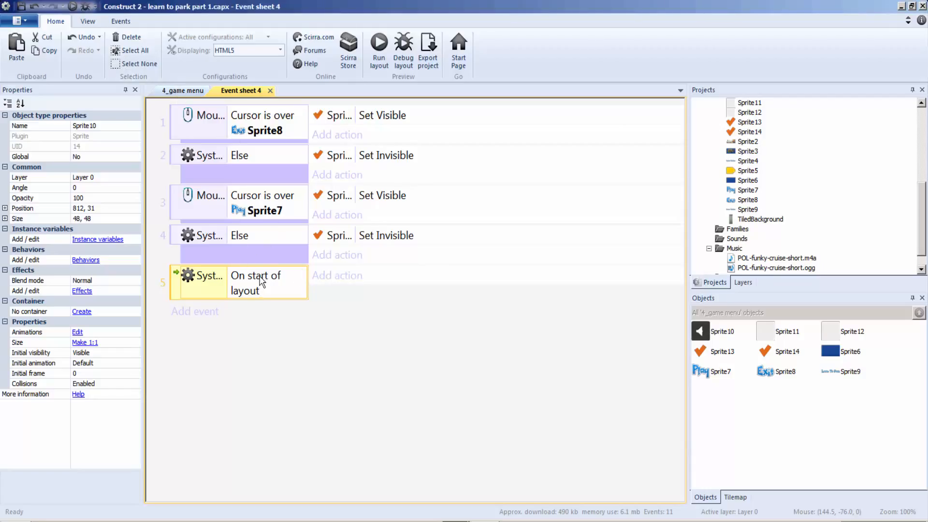
key("Delete")
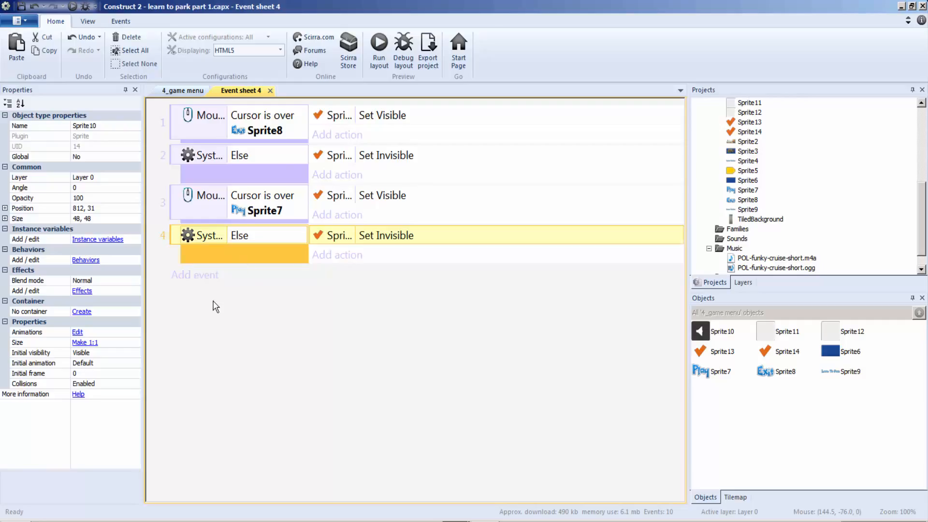
Move the soundon animation of the speaker icon, Sprite10, above soundoff and close the image editor
left_click(192, 92)
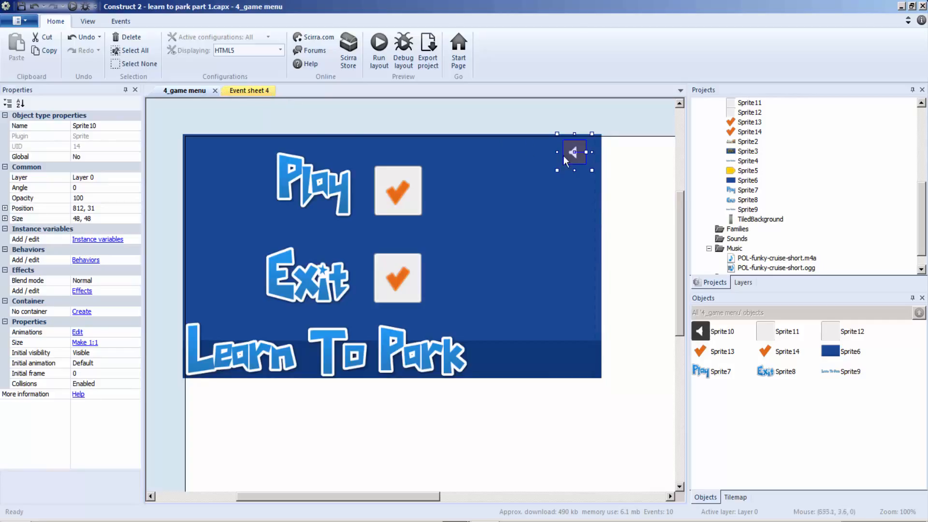
left_click(246, 92)
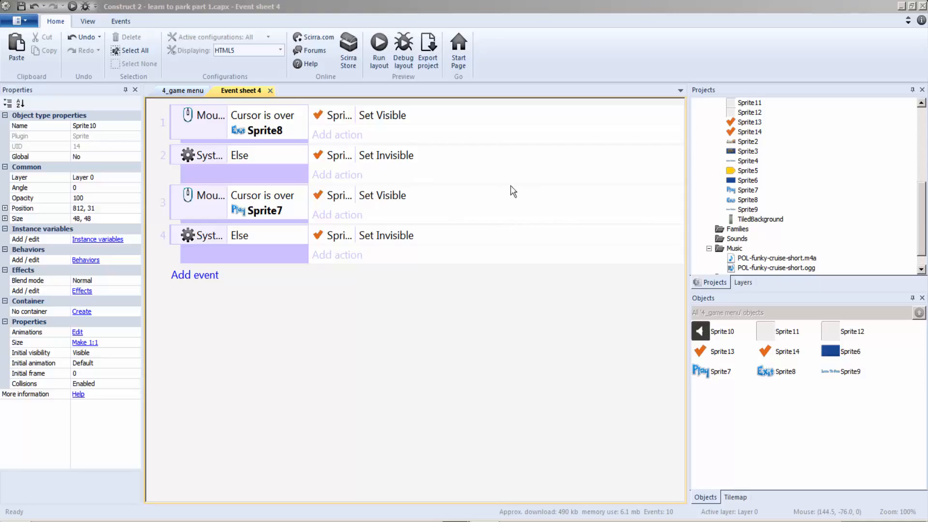
left_click(191, 91)
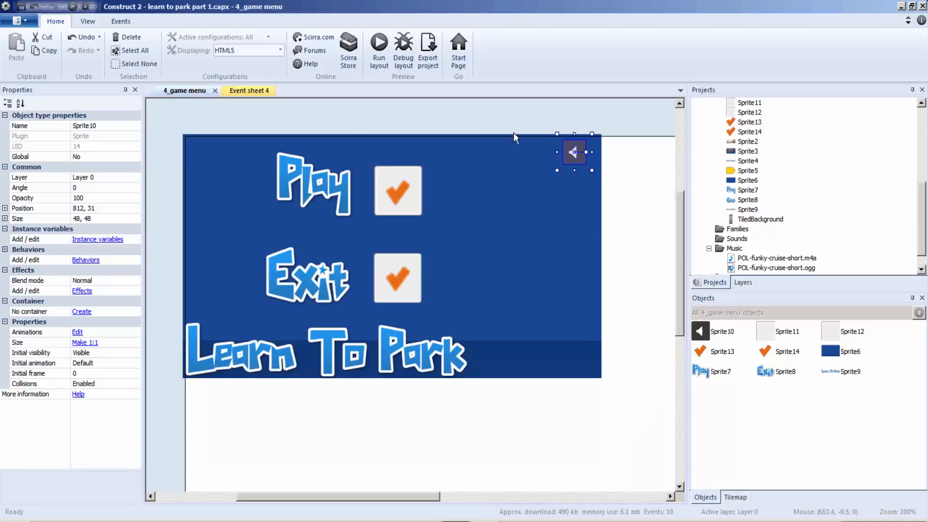
double_click(564, 156)
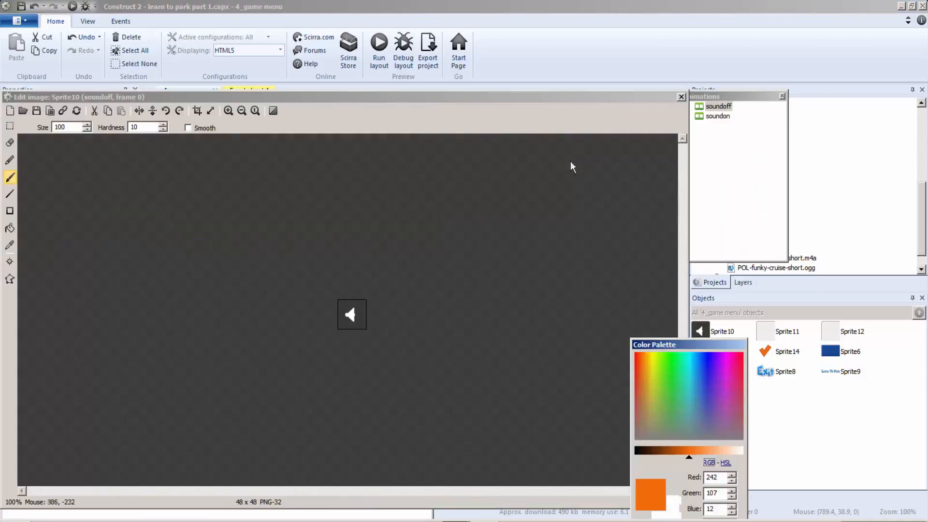
left_click(726, 115)
left_click_drag(725, 111, 706, 106)
left_click(666, 98)
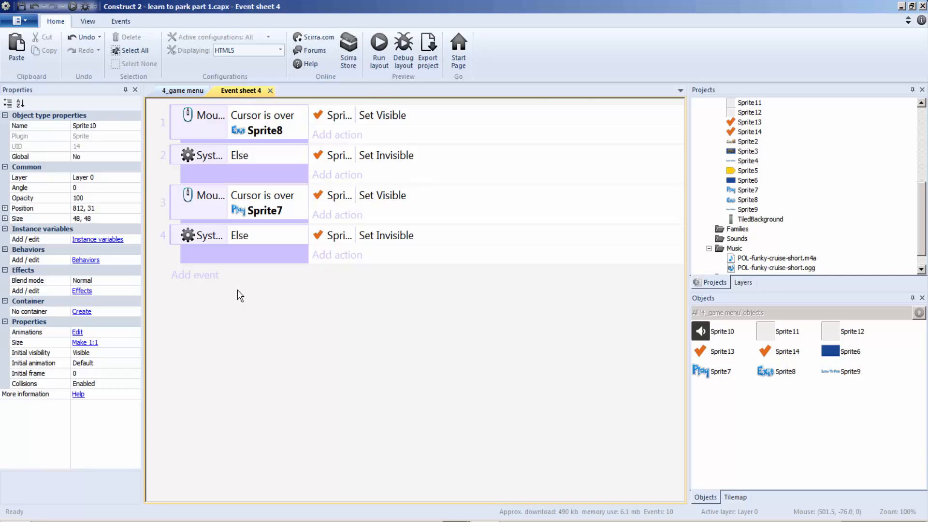
Add an On start of layout event that plays POL-funky-cruise-short looping at volume 20 with the tag "track_1"
left_click(204, 275)
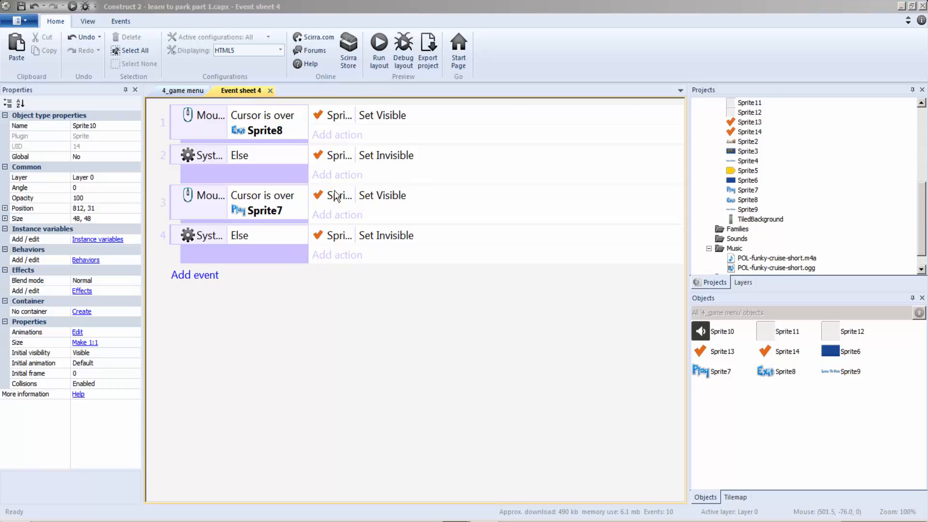
double_click(257, 366)
left_click(329, 281)
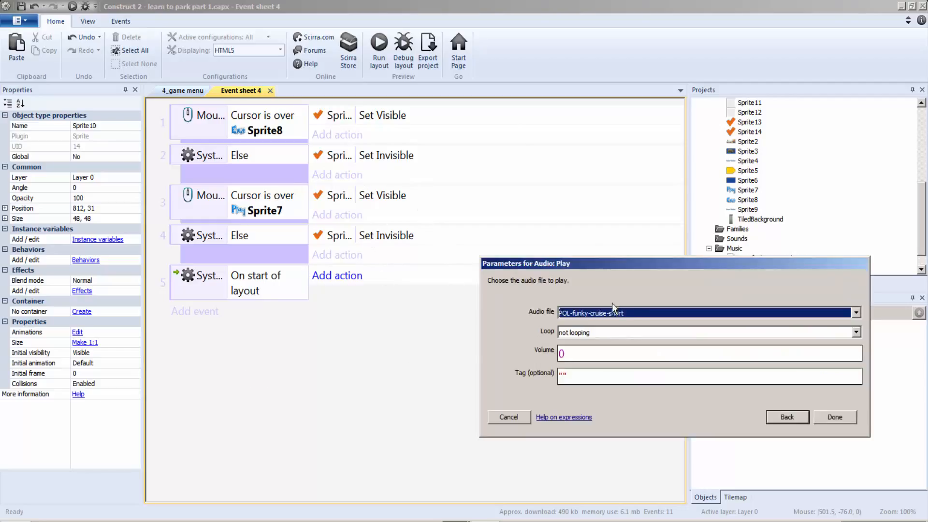
left_click(612, 310)
left_click(577, 328)
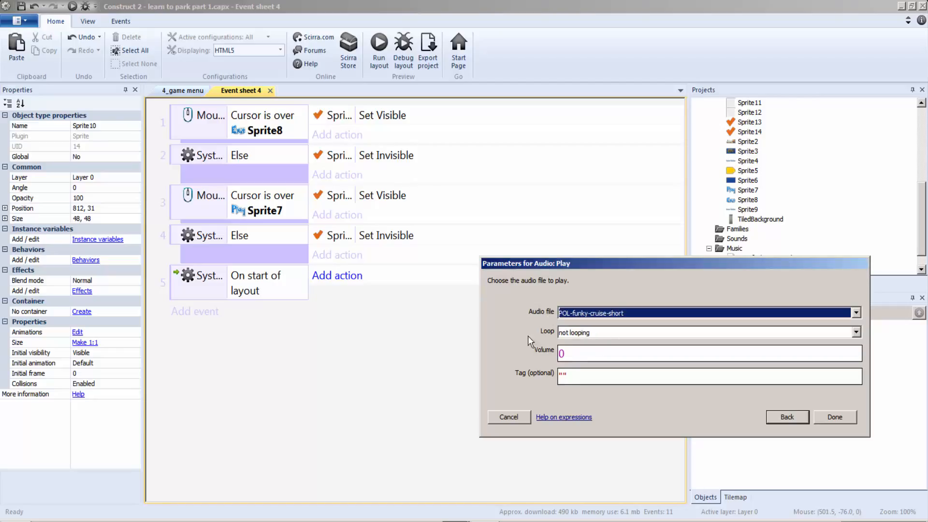
left_click(563, 377)
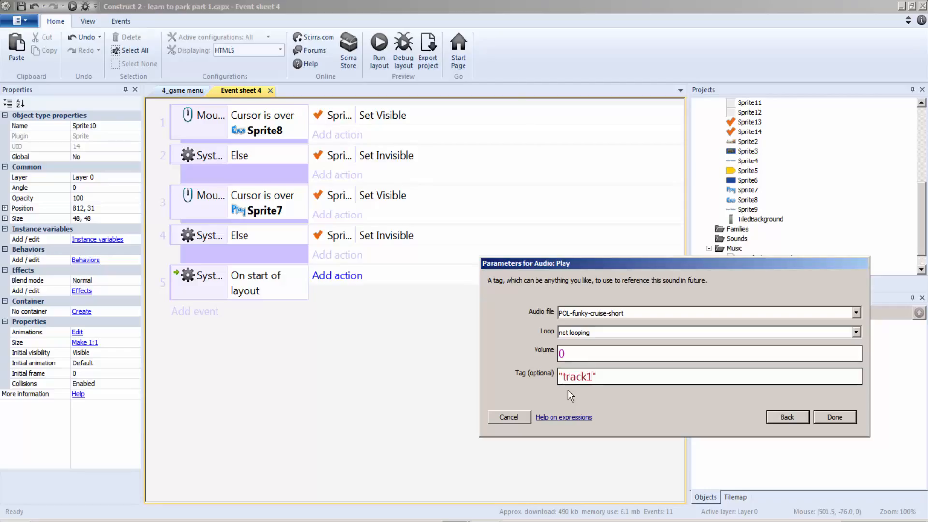
type("1")
left_click(583, 353)
type("20")
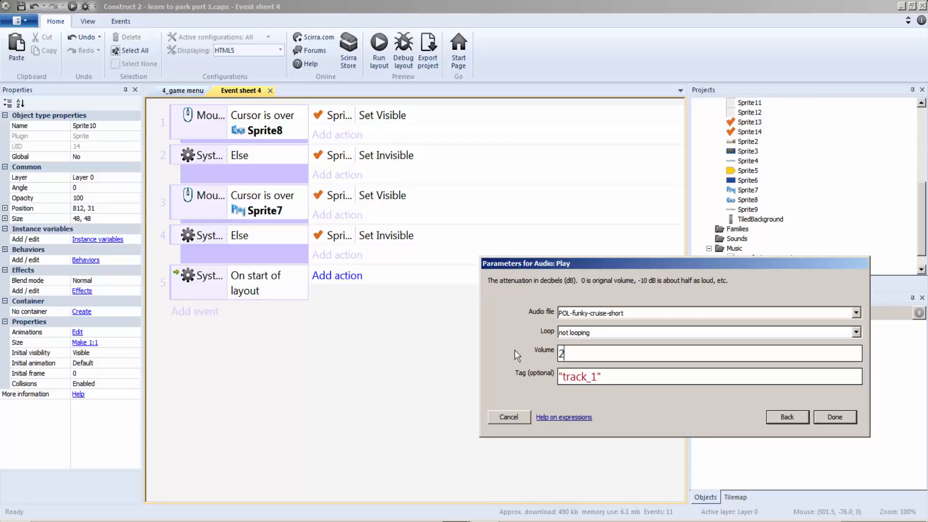
left_click(846, 333)
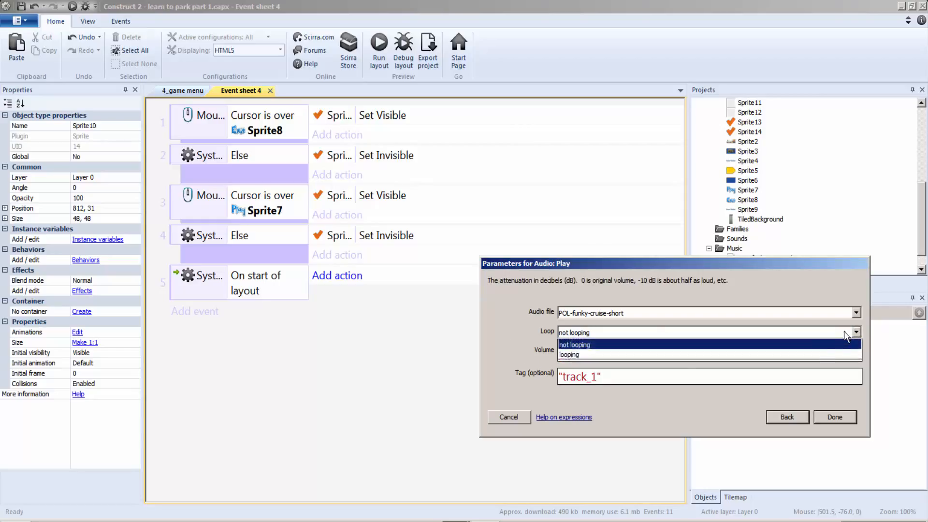
left_click(684, 355)
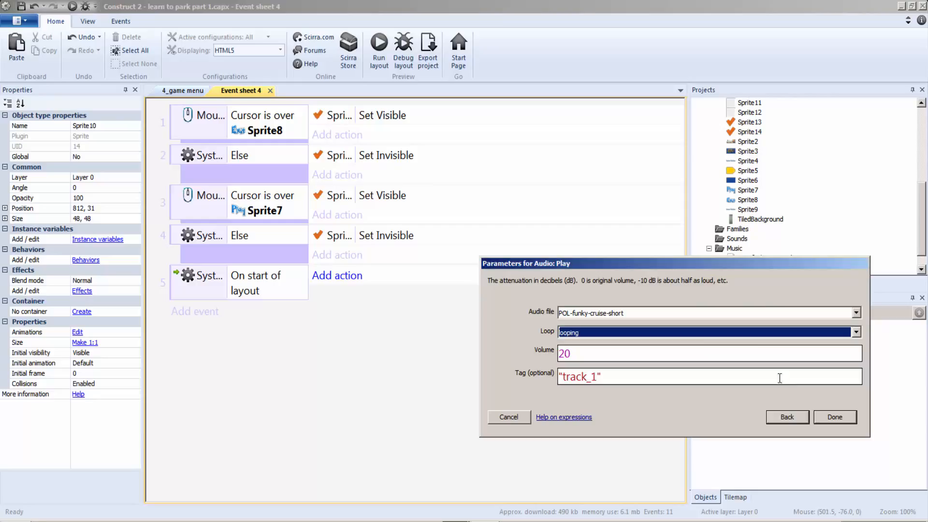
left_click(834, 417)
Run the layout to test the menu music, and check the speaker icon in the game menu layout
left_click(378, 44)
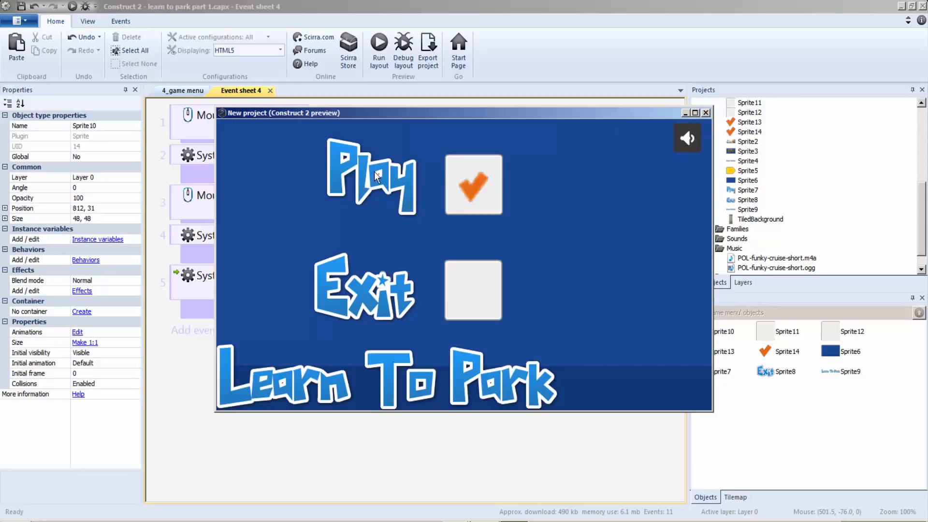
left_click(706, 113)
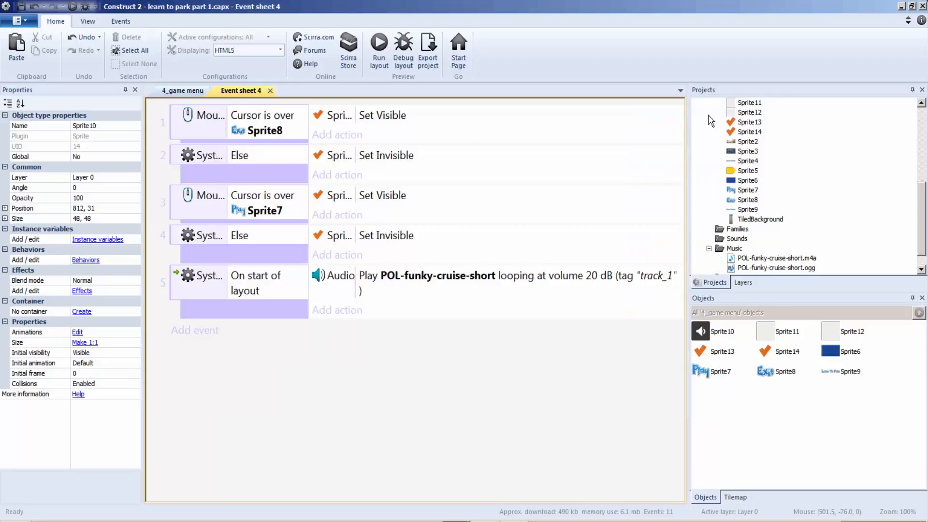
left_click(177, 92)
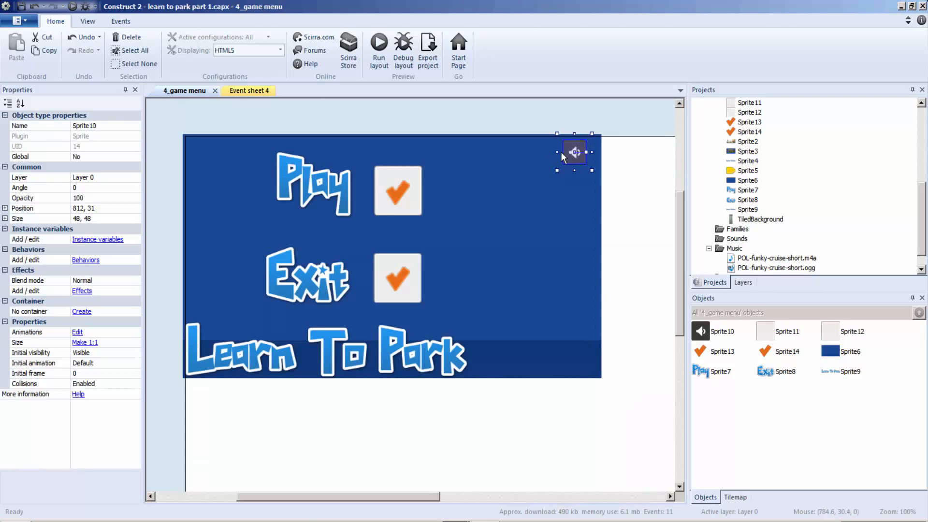
left_click(232, 91)
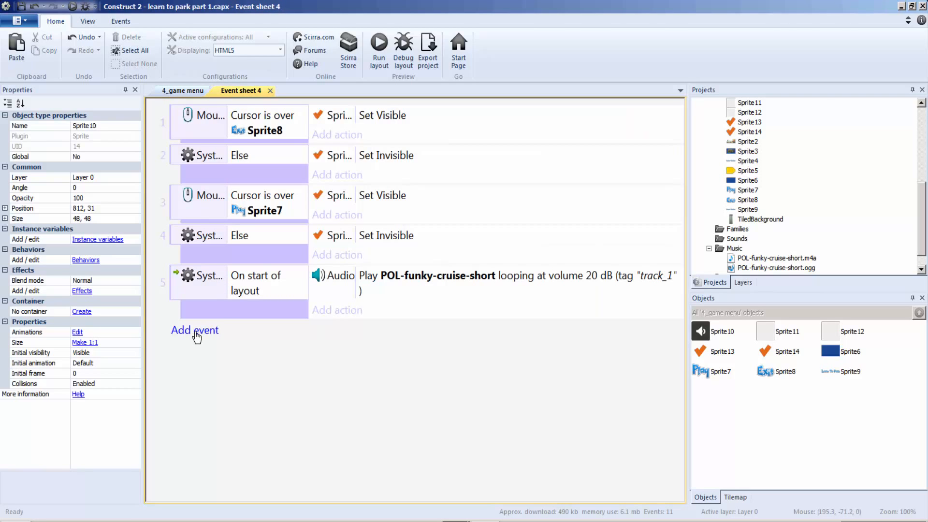
Add the comment "mute music" below the On start of layout event in Event sheet 4
right_click(203, 414)
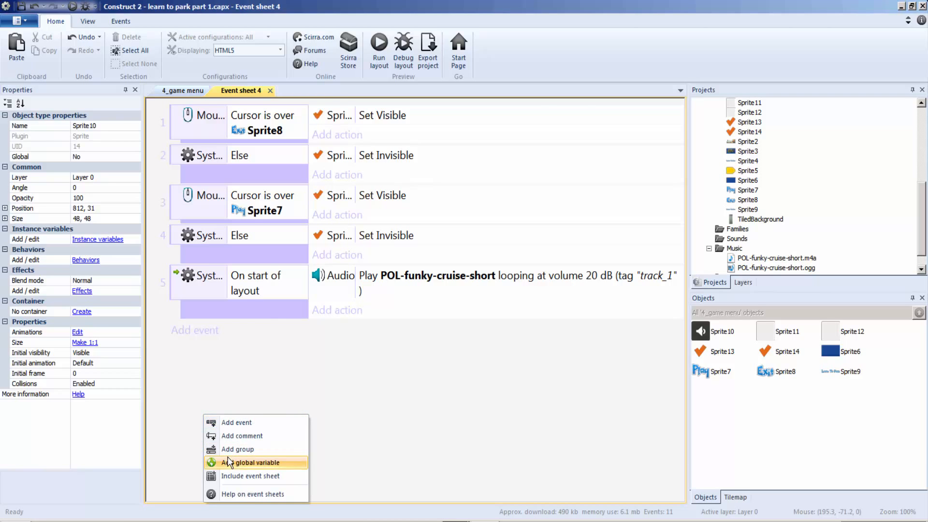
left_click(222, 436)
type("m")
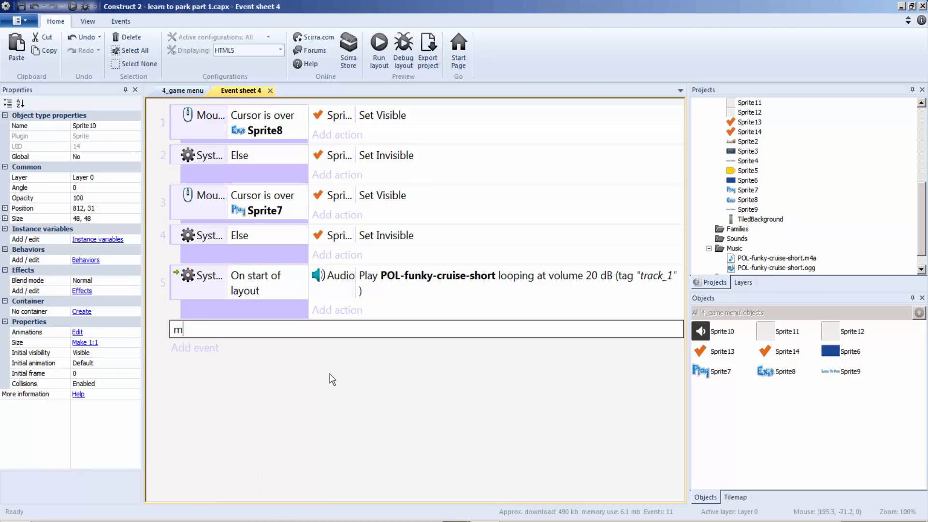
type("ute music")
key("Return")
Add a Mouse On object clicked event for a left click on the speaker icon, Sprite10, below the comment
left_click(196, 349)
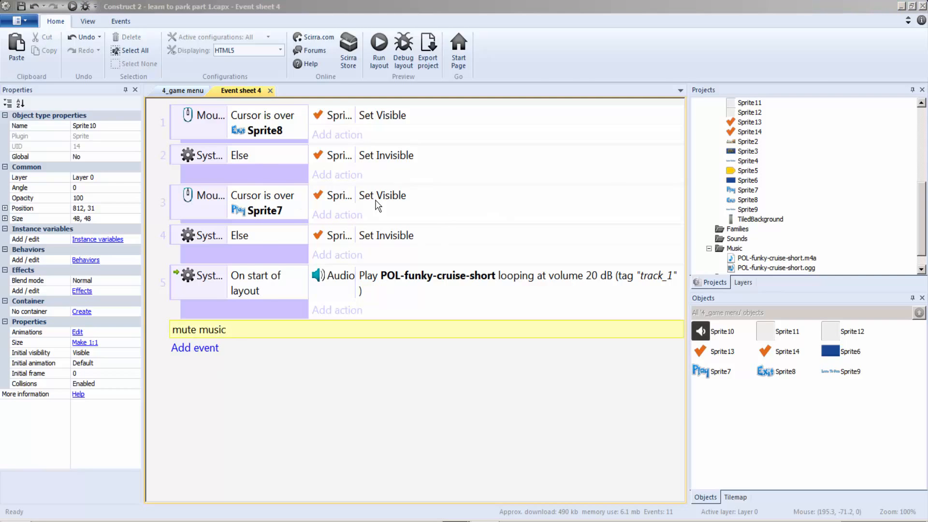
double_click(274, 236)
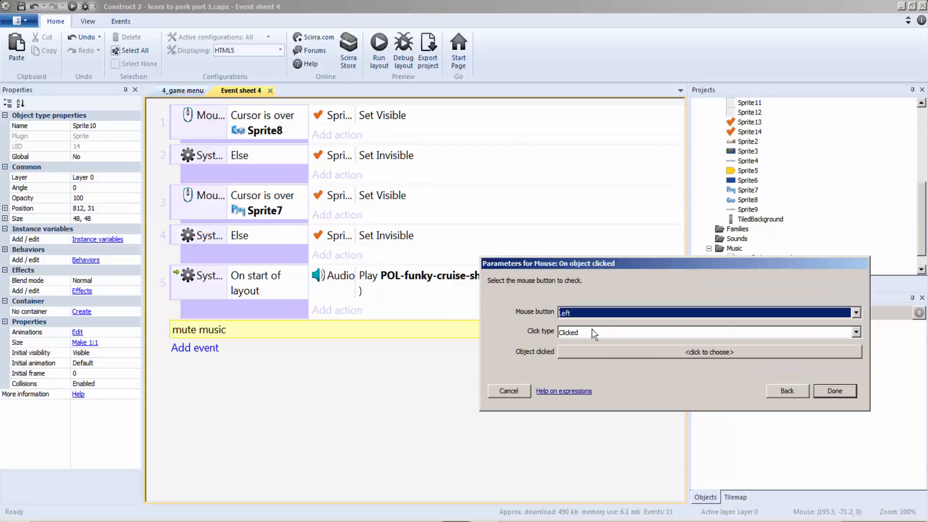
left_click(600, 353)
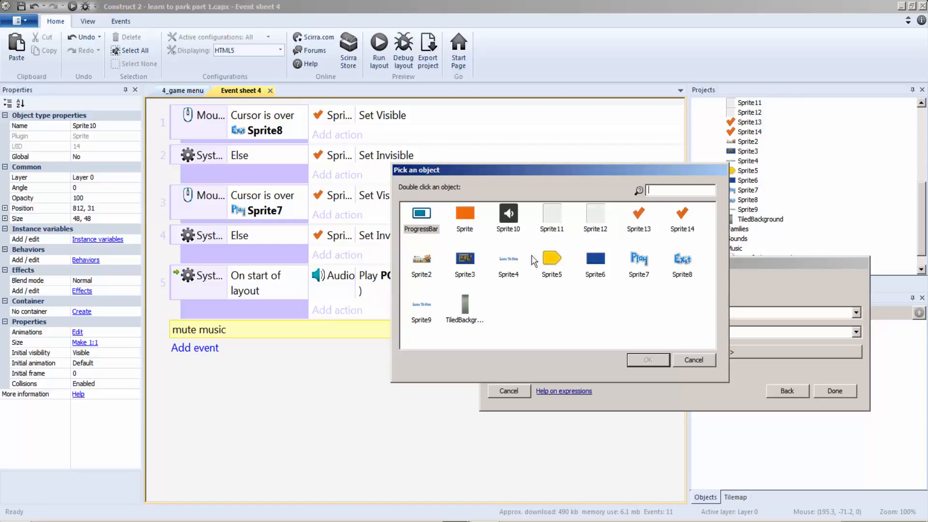
double_click(514, 231)
left_click(841, 401)
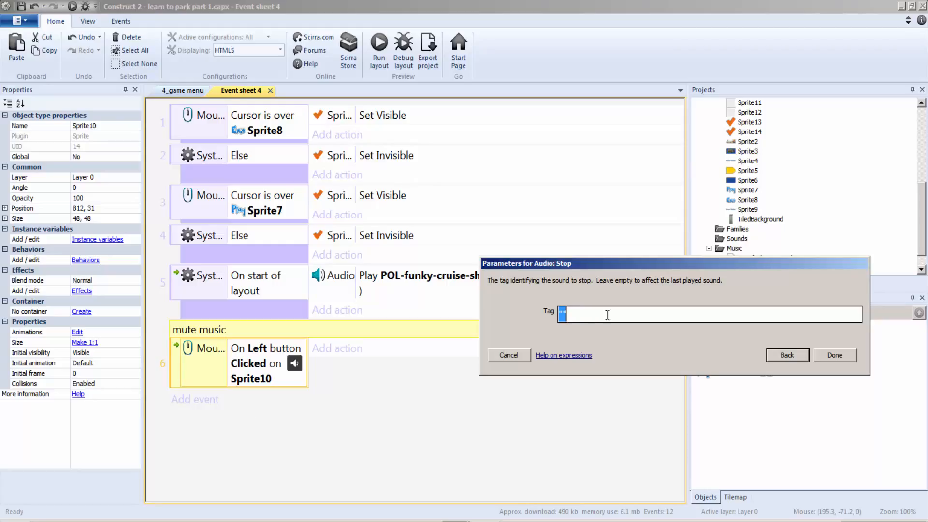
Give the Sprite10 click event an Audio Stop action for "track_1" and an action setting Sprite10's animation frame to 1
left_click(566, 315)
type("track_1")
left_click(837, 355)
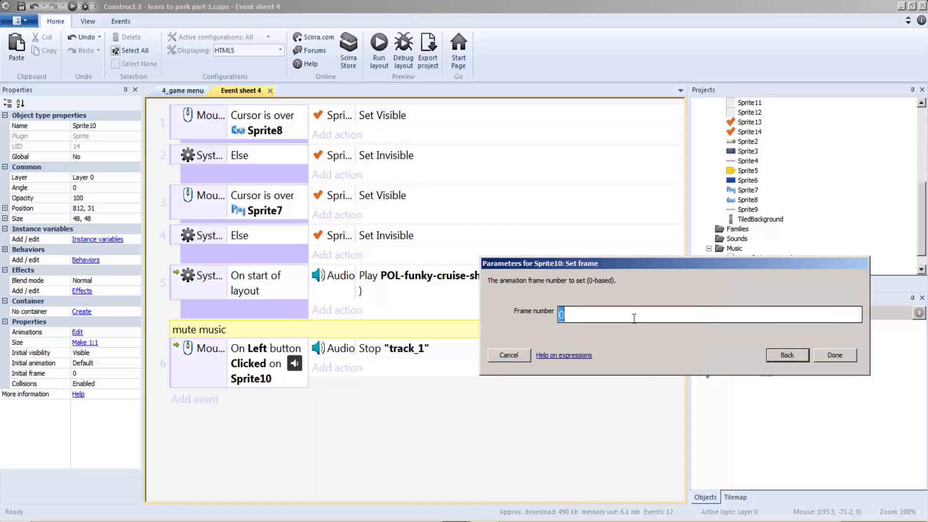
type("1")
left_click(832, 353)
Check the exact name of the speaker icon's sound-off animation in the game menu layout's Sprite10
left_click(185, 91)
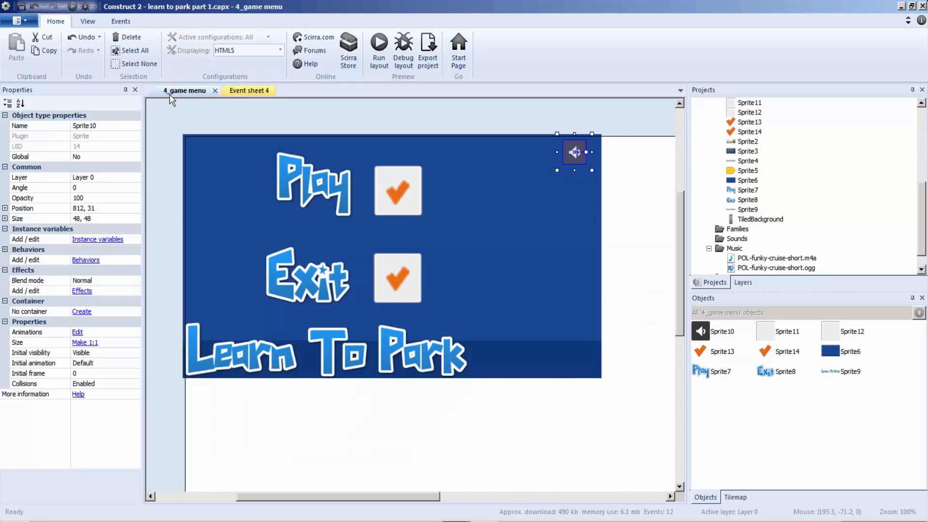
double_click(575, 154)
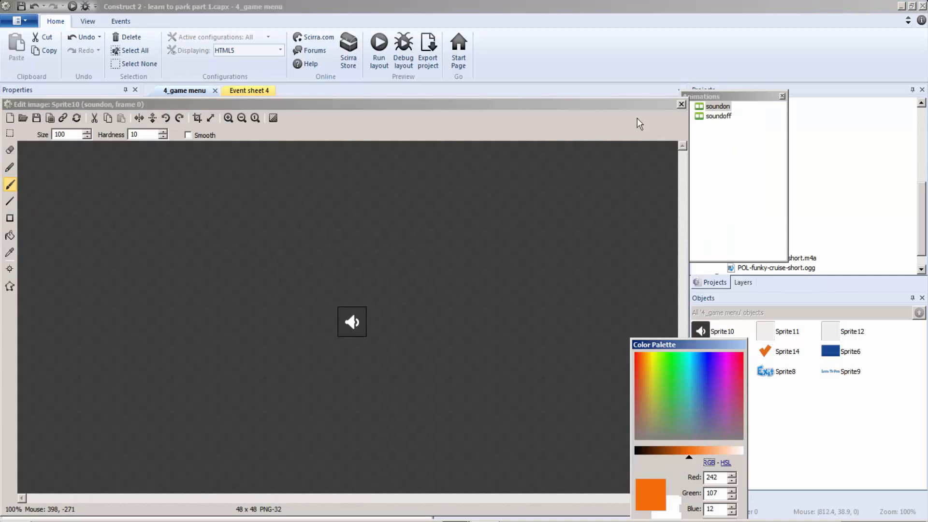
left_click_drag(628, 104, 625, 128)
left_click(715, 117)
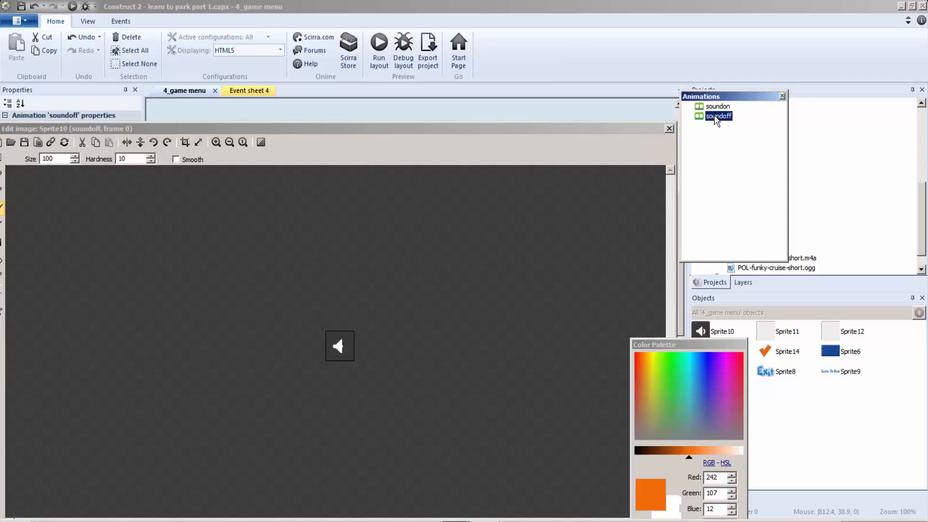
right_click(709, 118)
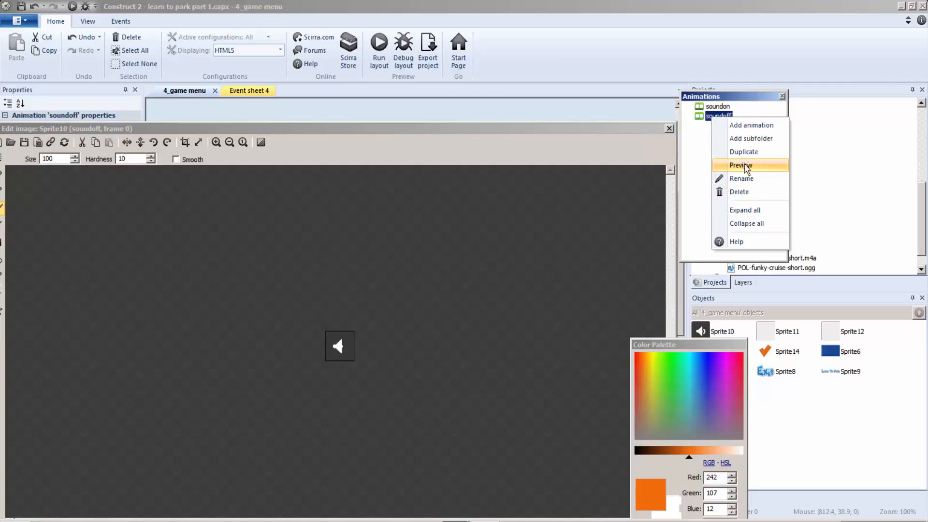
left_click(750, 180)
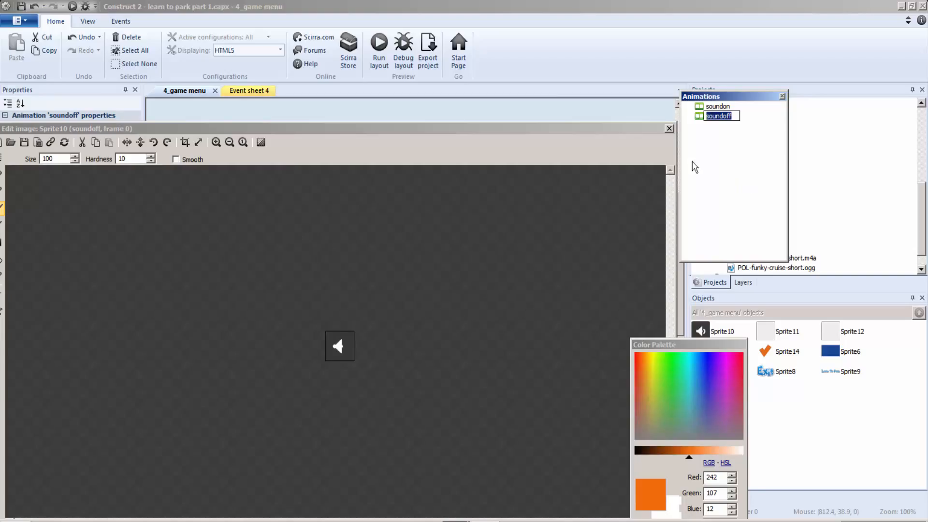
left_click(669, 129)
Replace Sprite10's Set frame action with Set animation to "soundoff" from the beginning, and test muting in a layout preview
left_click(249, 91)
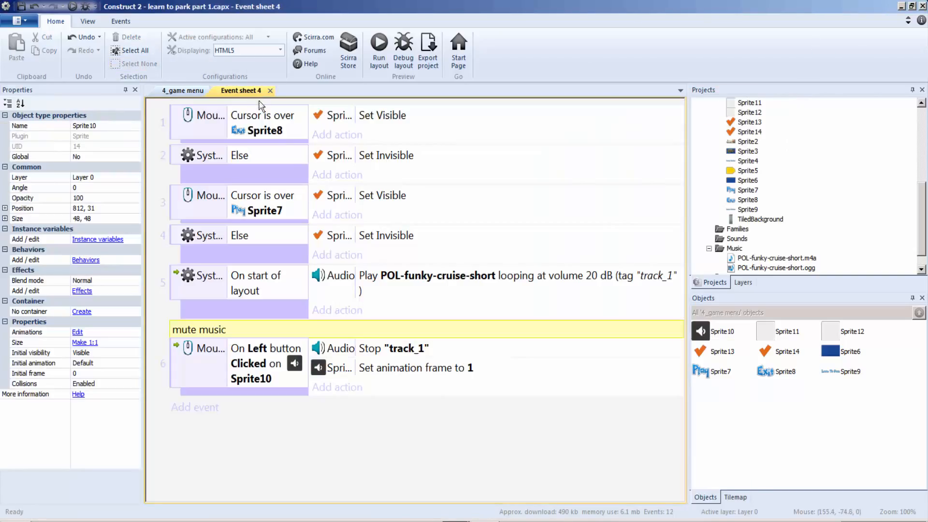
double_click(401, 366)
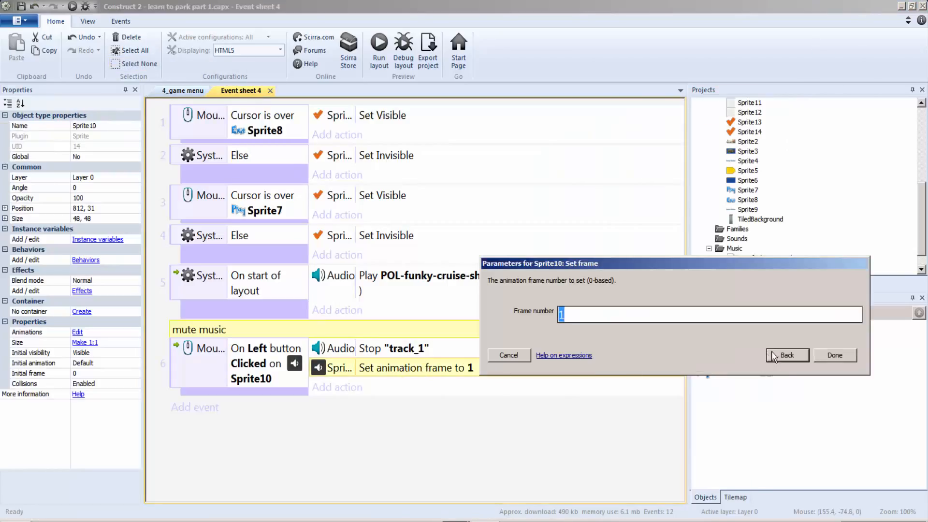
left_click(772, 356)
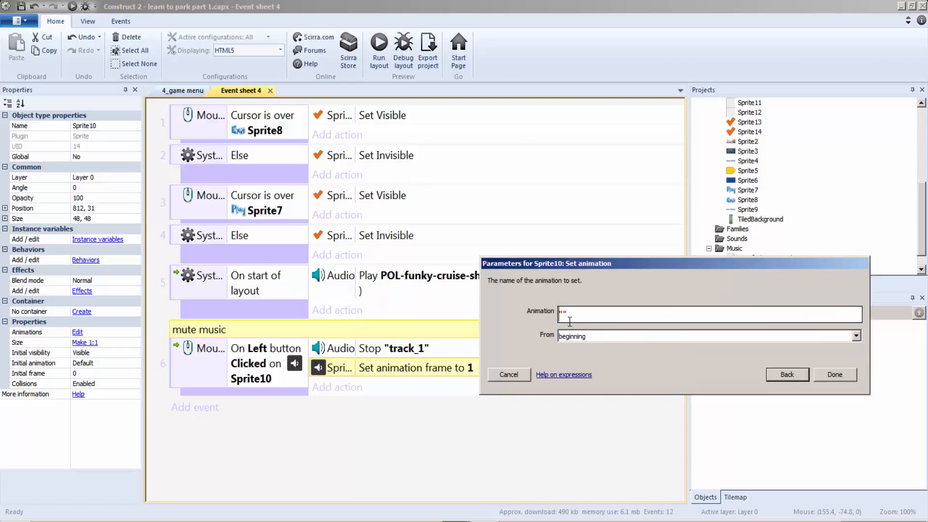
type("soundoff")
left_click(572, 338)
left_click(575, 337)
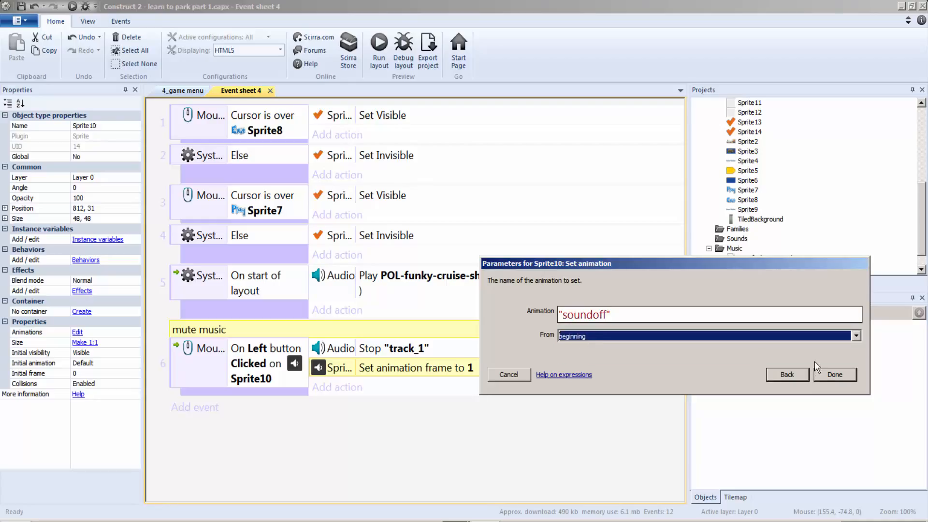
left_click(826, 375)
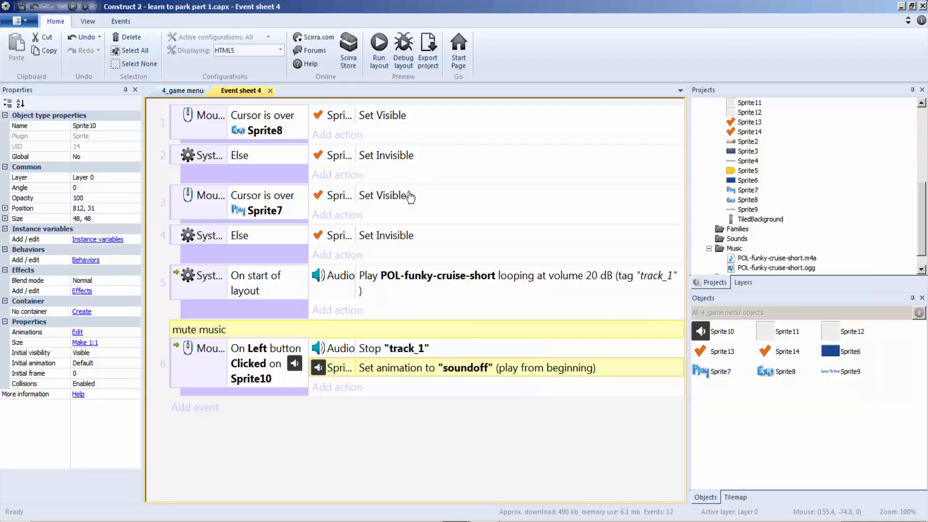
left_click(384, 54)
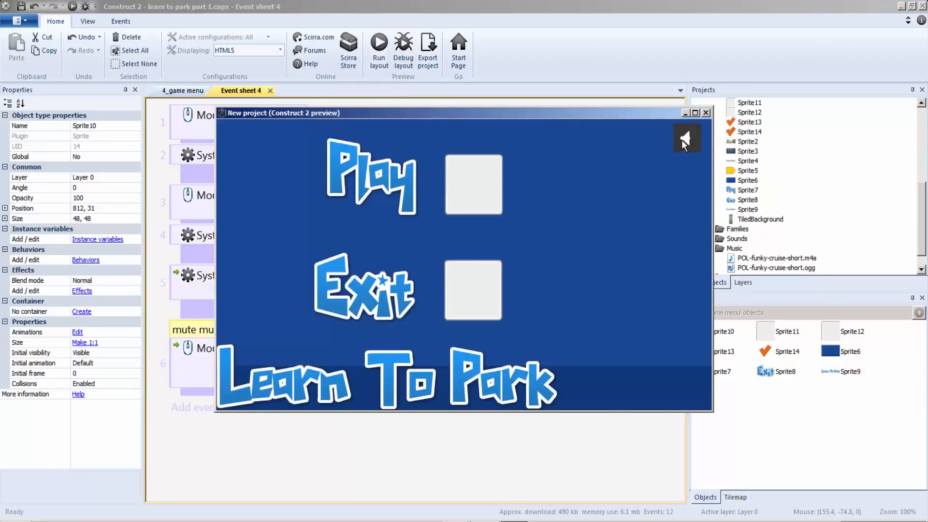
left_click(706, 112)
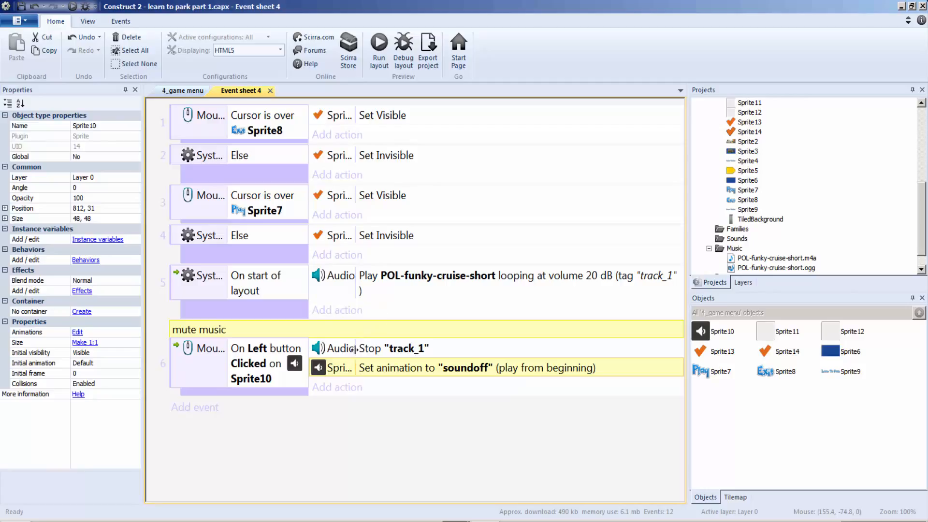
Add the comment "unmute music" below the Sprite10 click event in Event sheet 4
left_click(224, 432)
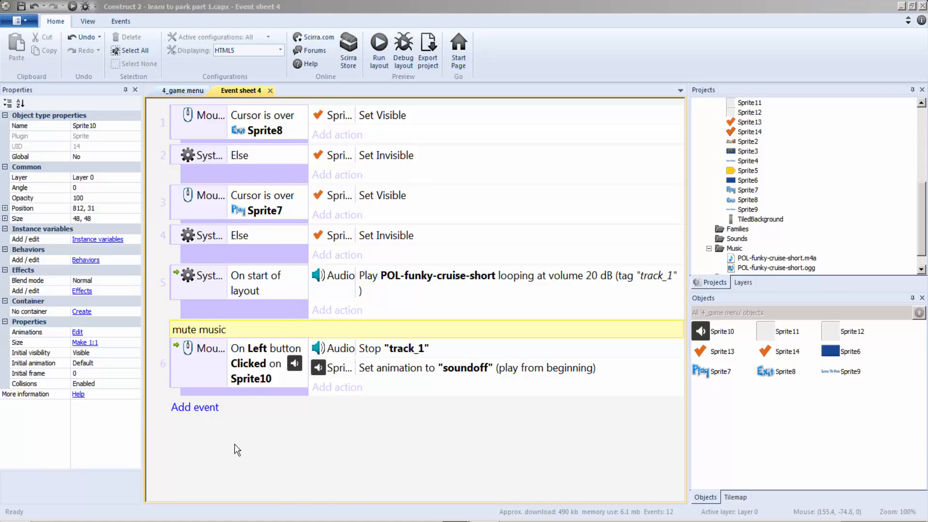
right_click(221, 433)
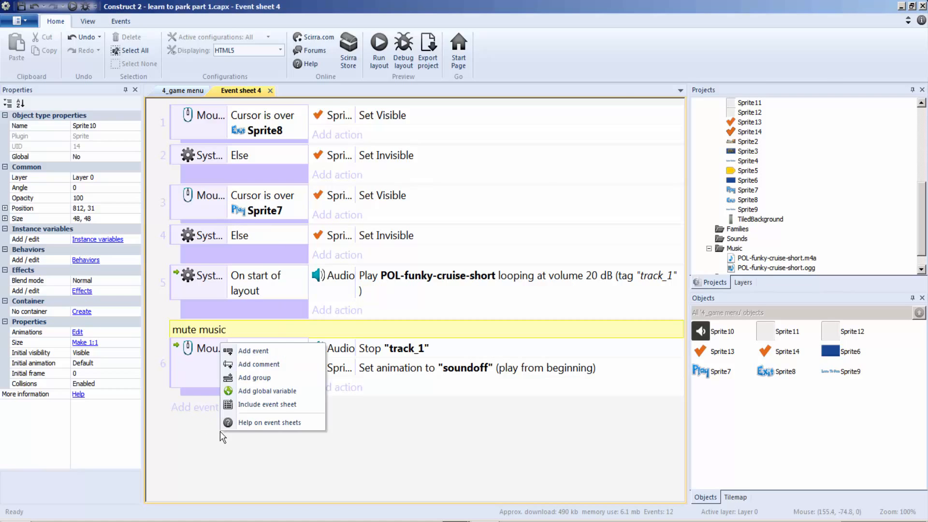
left_click(261, 366)
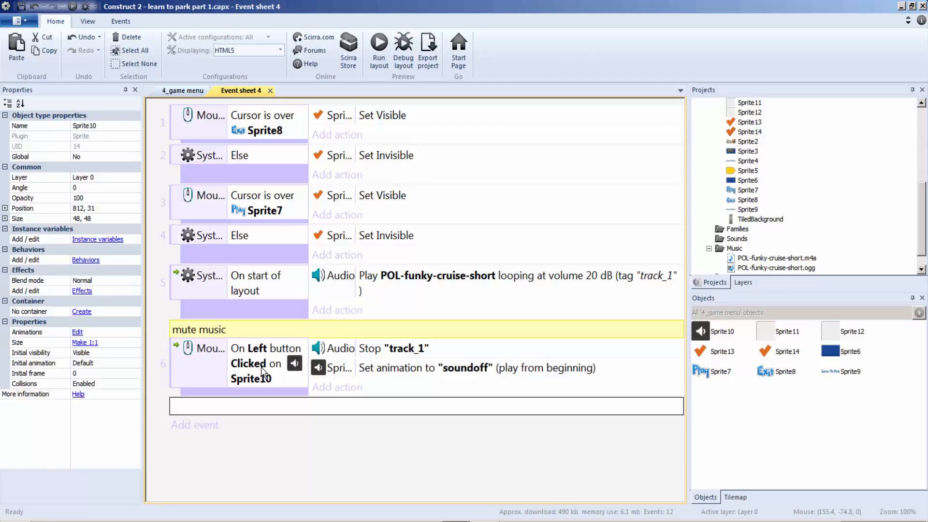
type("unmute music")
left_click(231, 446)
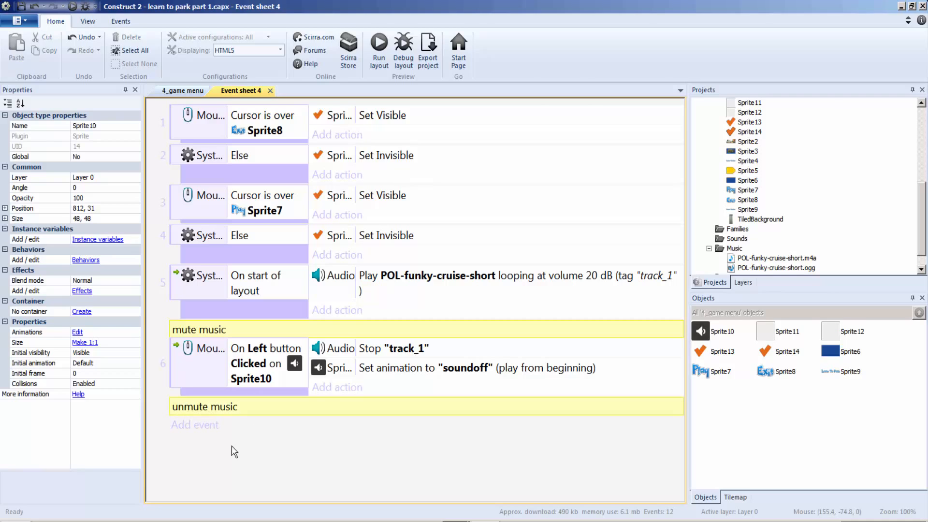
left_click(188, 424)
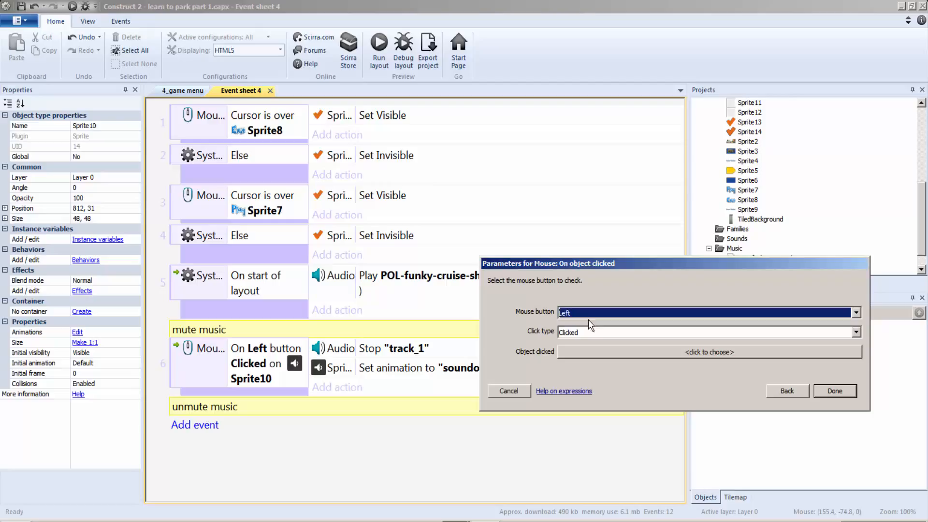
left_click(588, 317)
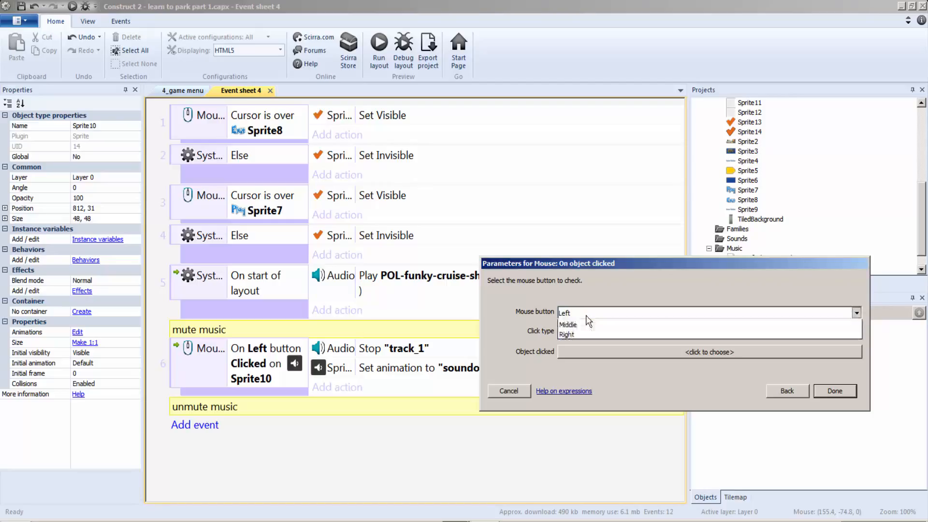
left_click(584, 344)
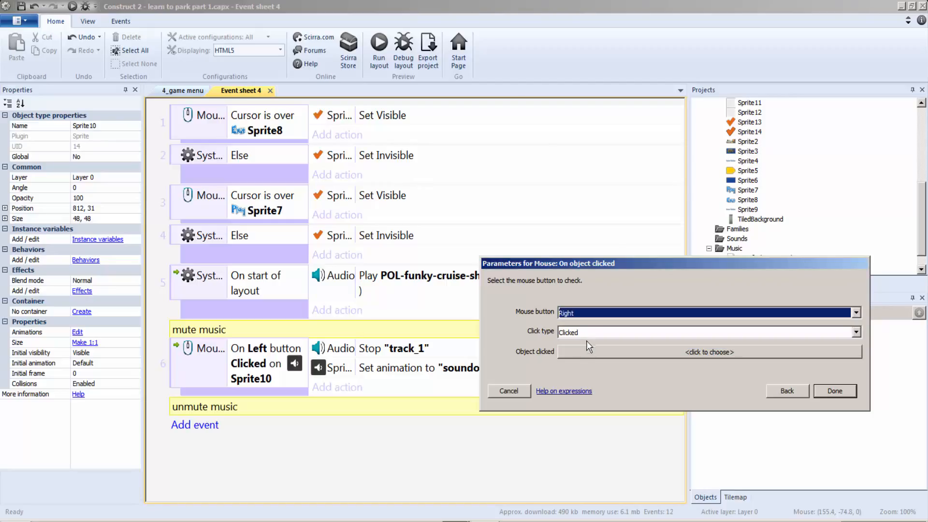
left_click(577, 334)
left_click(585, 335)
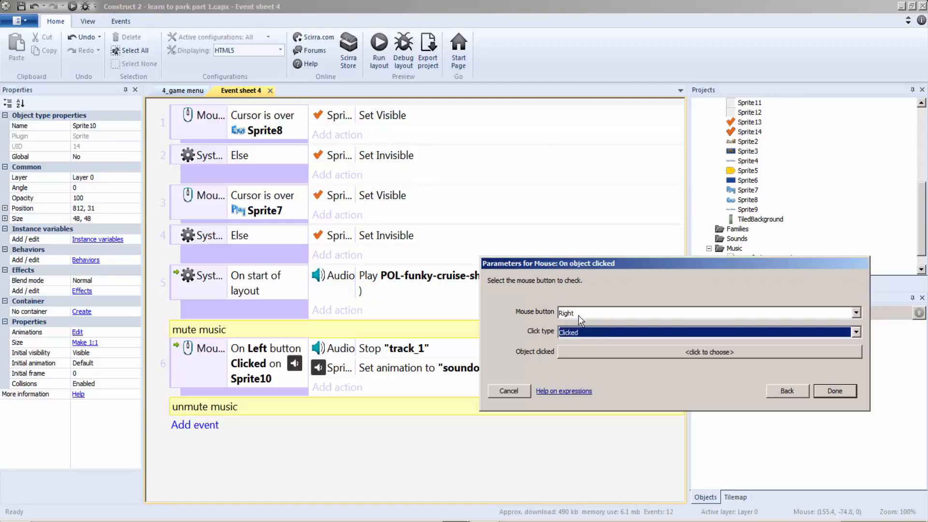
left_click(579, 316)
left_click(583, 328)
left_click(580, 335)
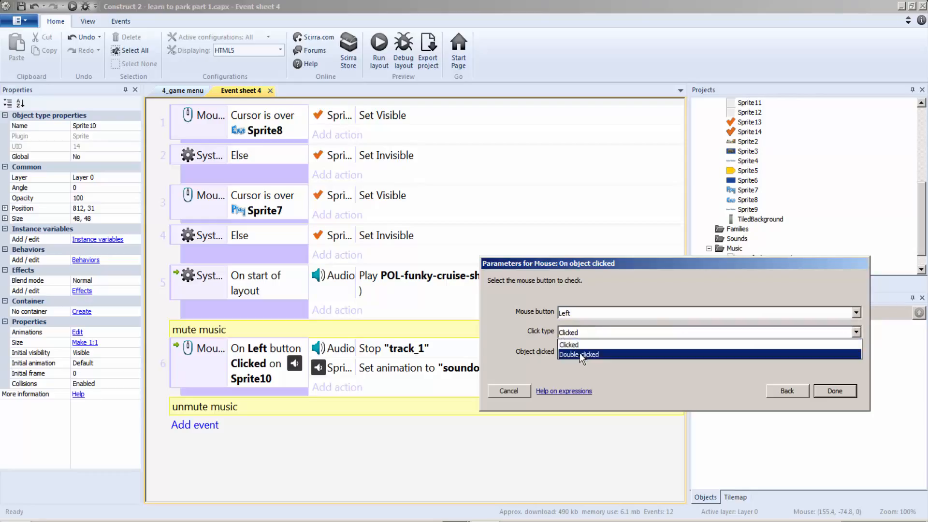
left_click(579, 353)
left_click(586, 351)
double_click(509, 215)
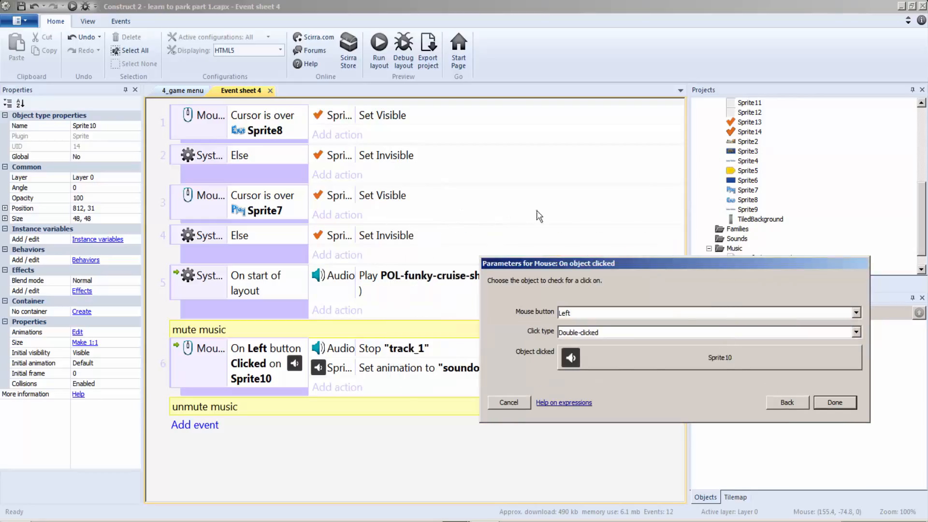
left_click(516, 408)
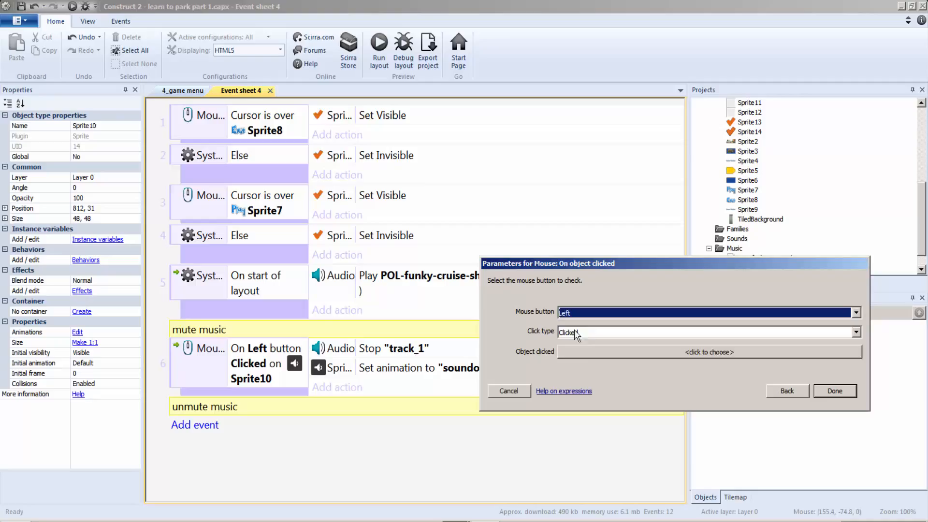
Add a mouse event below the "unmute music" comment for a left-button double-click on Sprite10
left_click(574, 330)
left_click(583, 353)
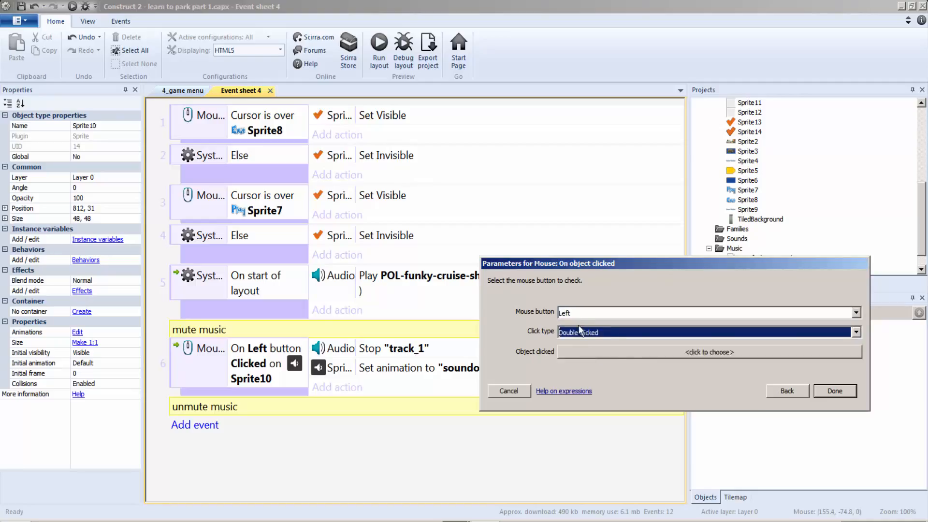
left_click(628, 352)
double_click(507, 213)
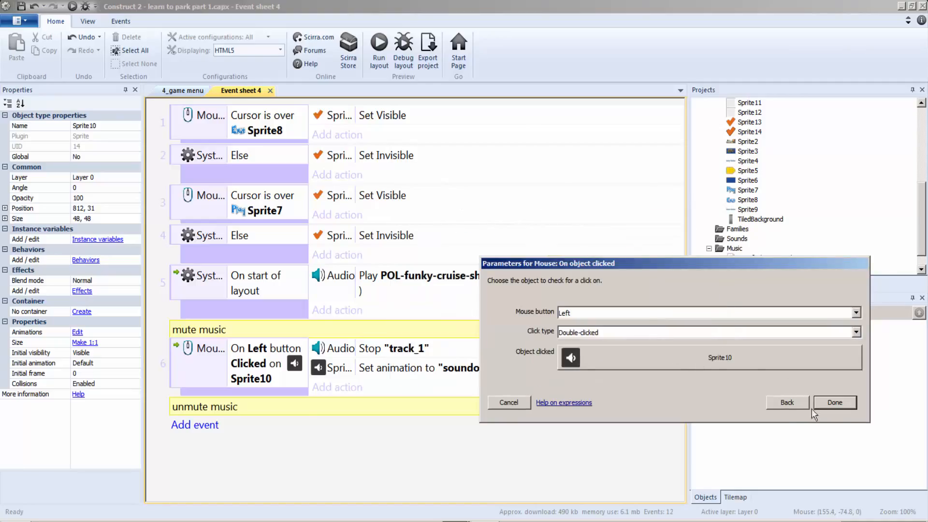
left_click(841, 408)
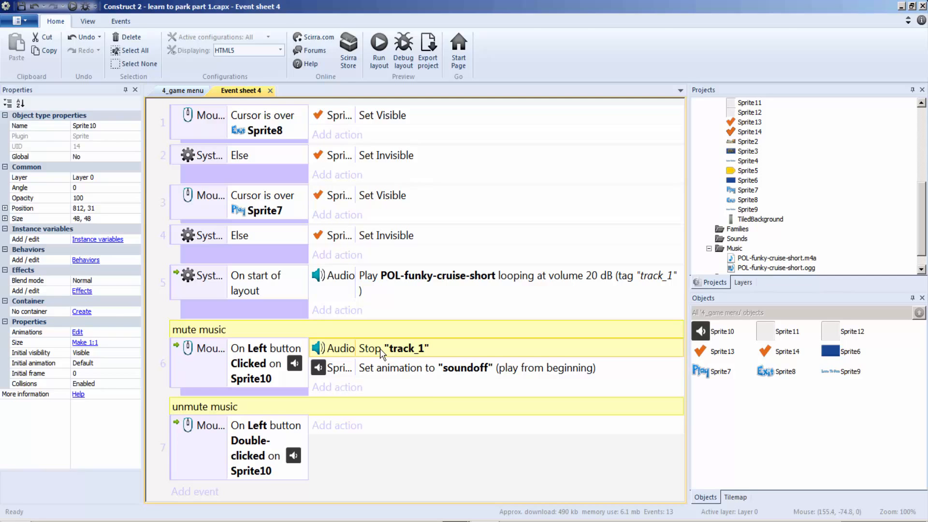
Try to copy the Stop "track_1" action for the double-click event, and undo the paste
key("ctrl+c")
key("ctrl+v")
left_click_drag(356, 381, 368, 381)
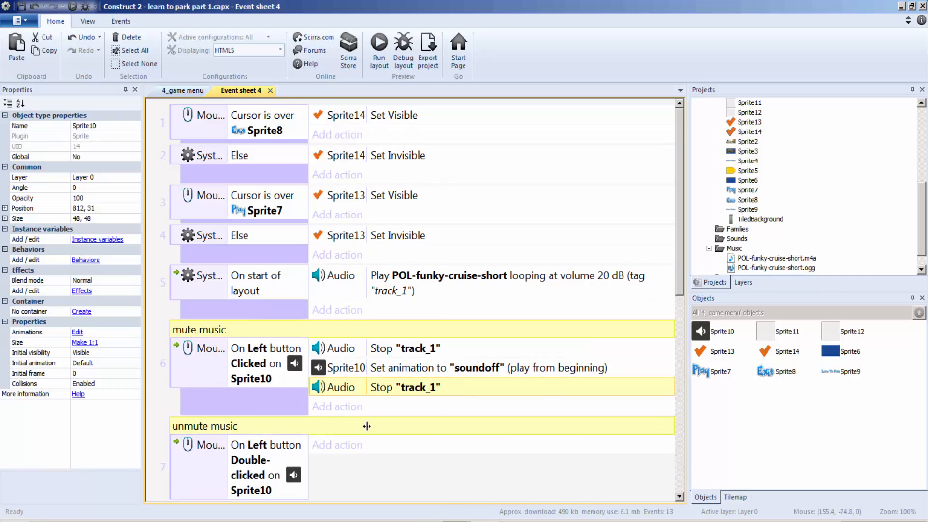
key("ctrl+z")
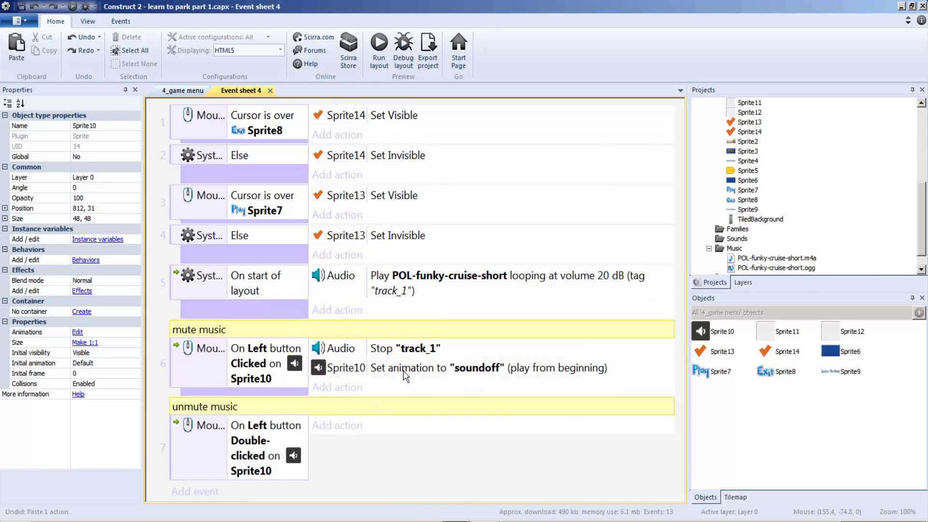
Copy Sprite10's Set animation "soundoff" action from the click event into the double-click event
left_click(409, 370)
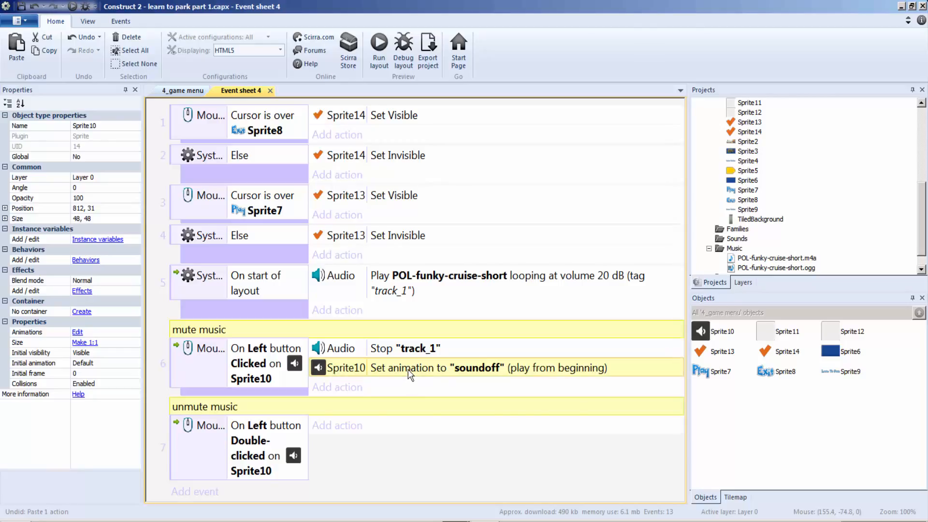
left_click_drag(408, 375, 394, 454, "ctrl")
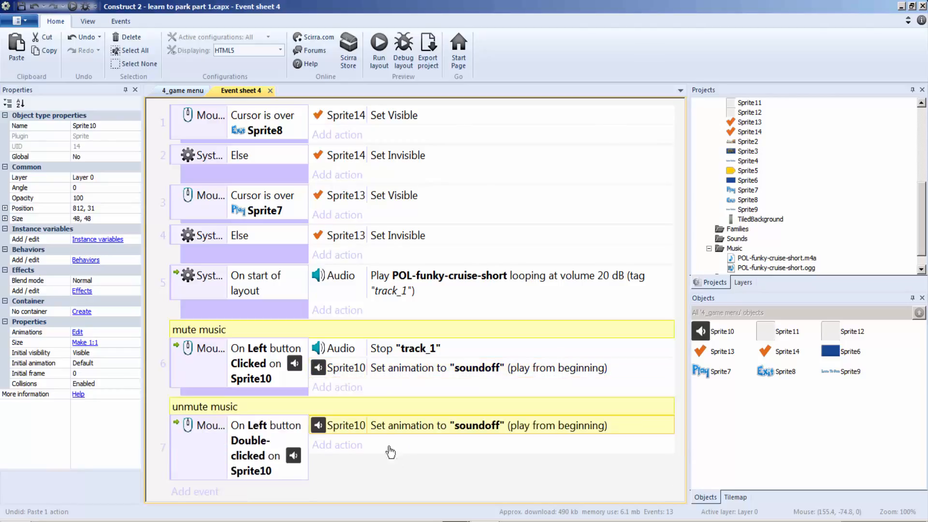
left_click(390, 353)
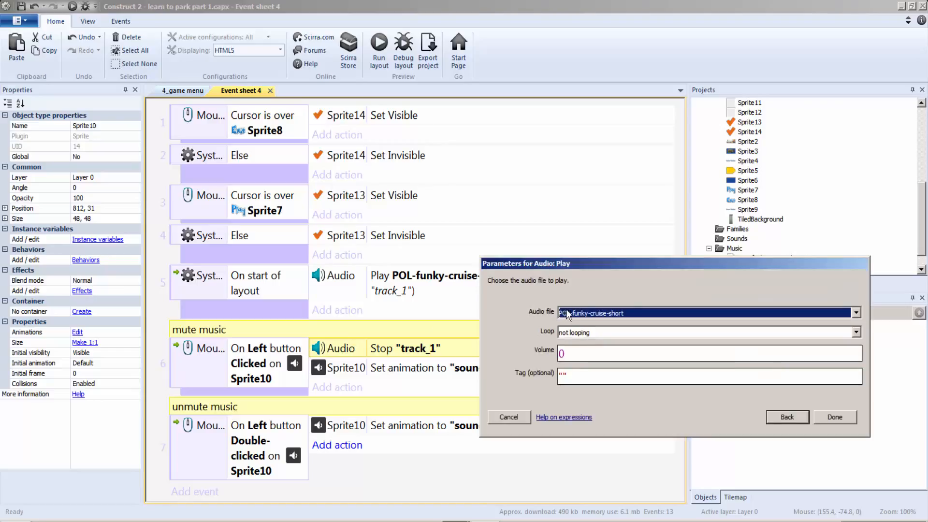
Give the Sprite10 double-click event an Audio Play action for POL-funky-cruise-short, looping, volume 20, tag "track_1"
left_click(576, 332)
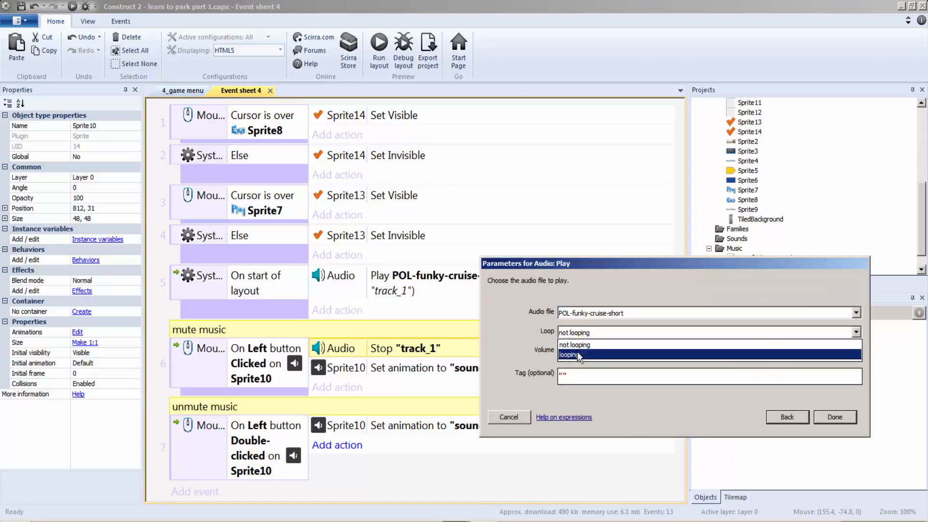
left_click(578, 352)
key("BackSpace")
type("20")
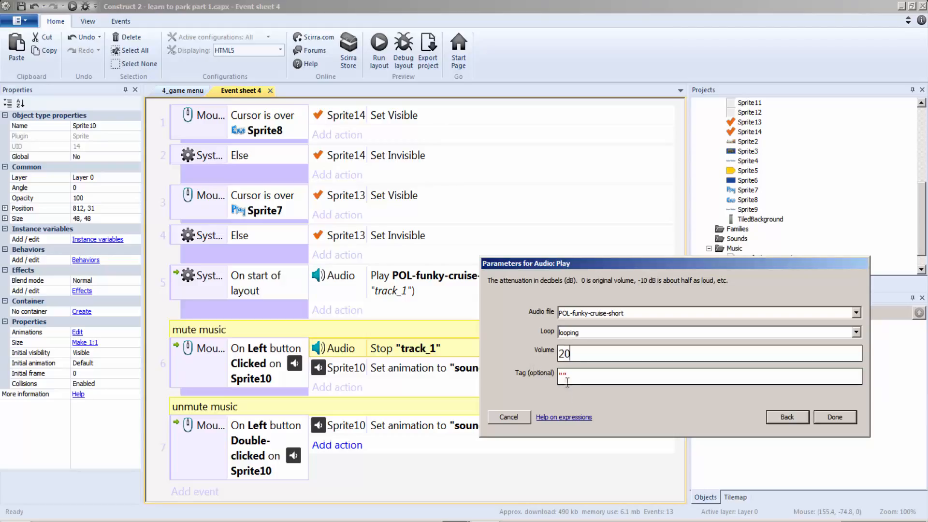
left_click(562, 378)
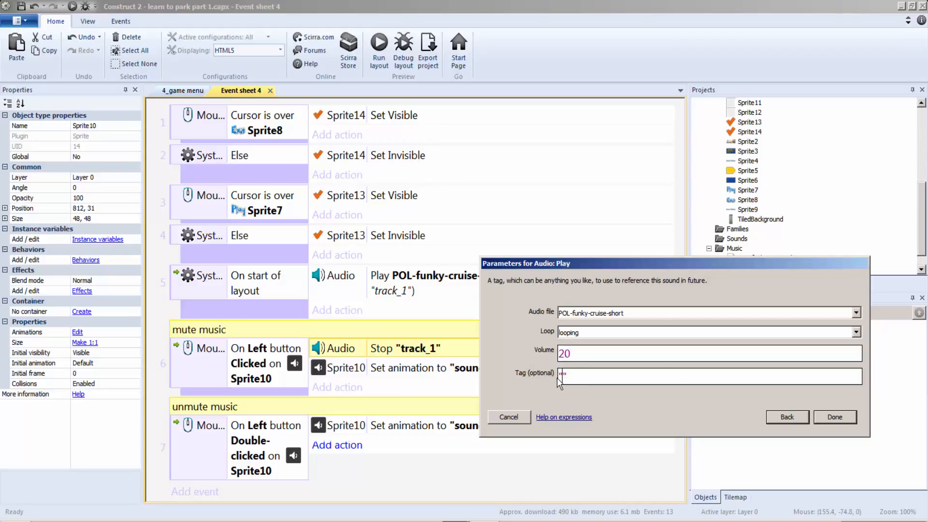
type("track_1")
left_click(835, 417)
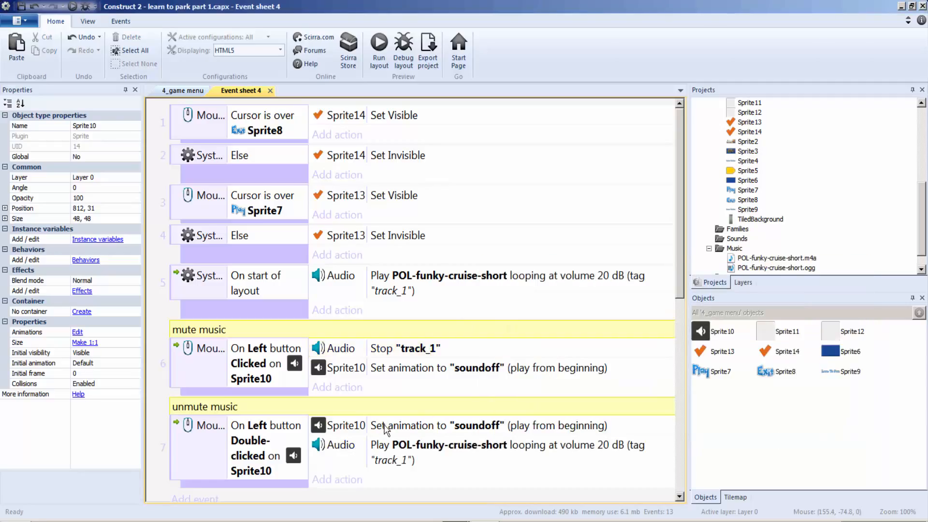
Change the double-click event's Set animation action to "soundon", and test muting and unmuting in a layout preview
double_click(385, 430)
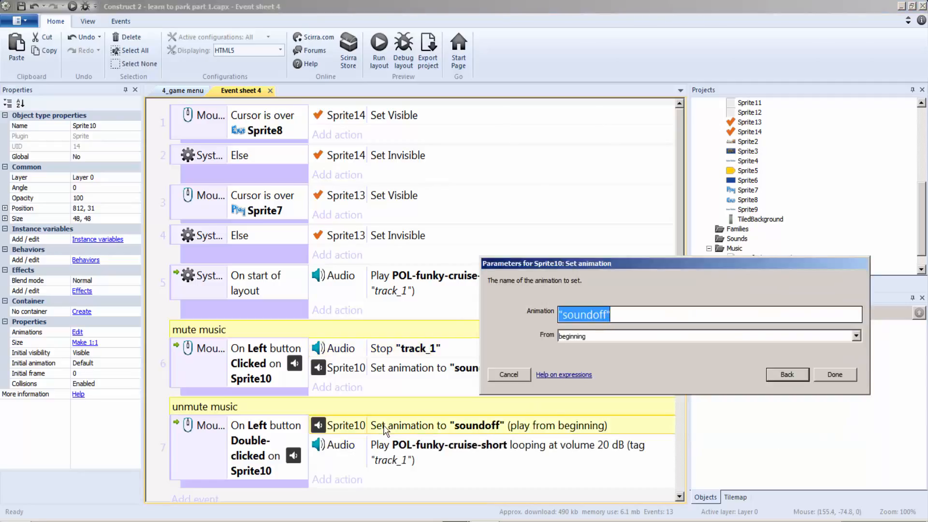
left_click(605, 317)
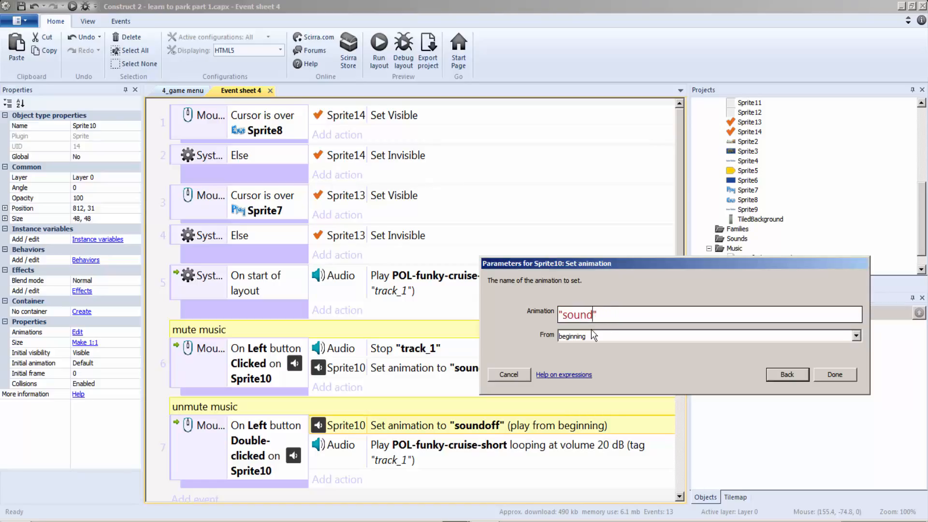
left_click(838, 373)
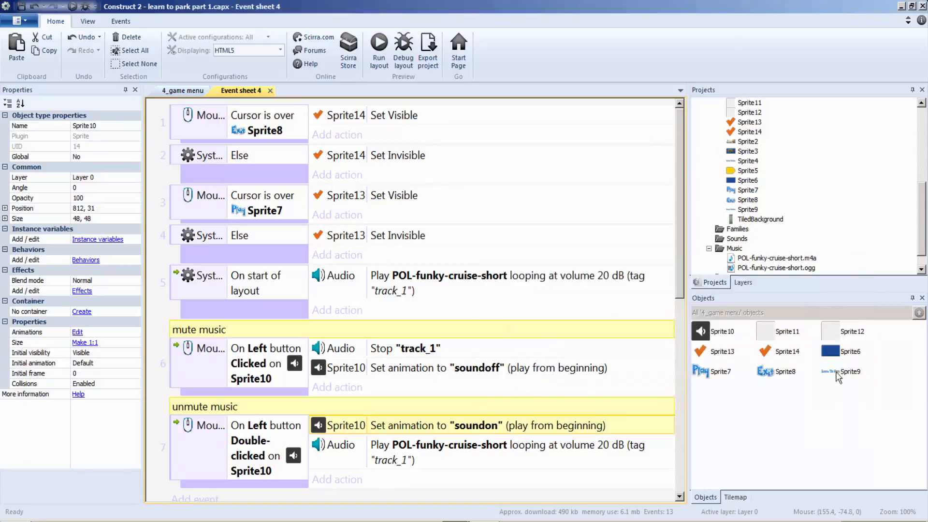
left_click(382, 49)
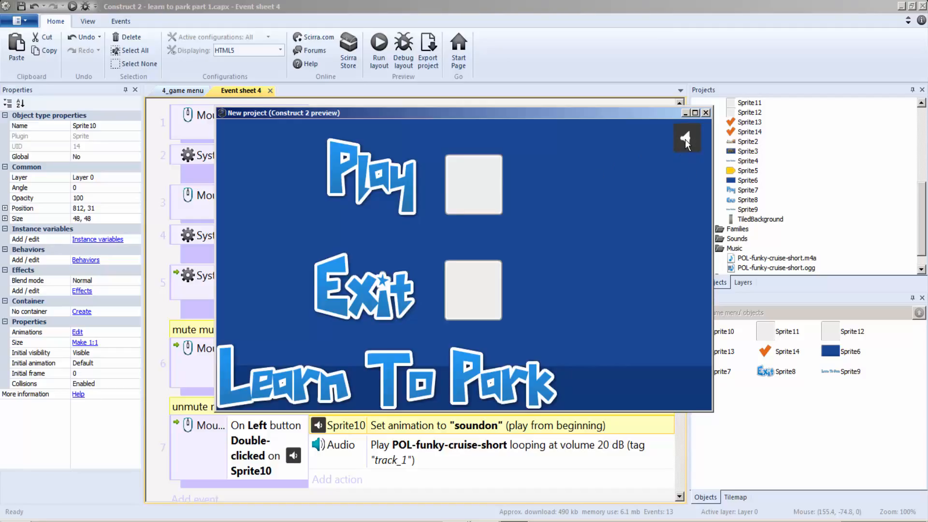
left_click(706, 113)
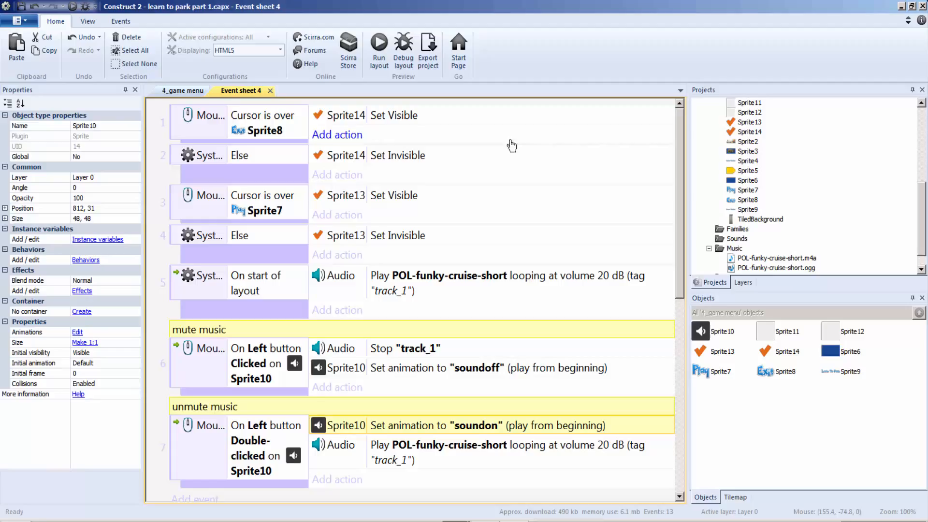
left_click(196, 92)
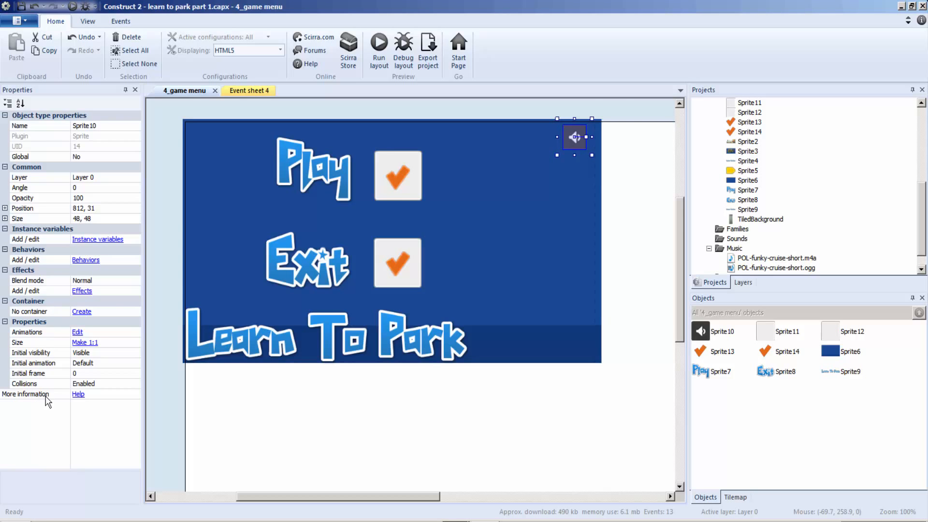
left_click(244, 90)
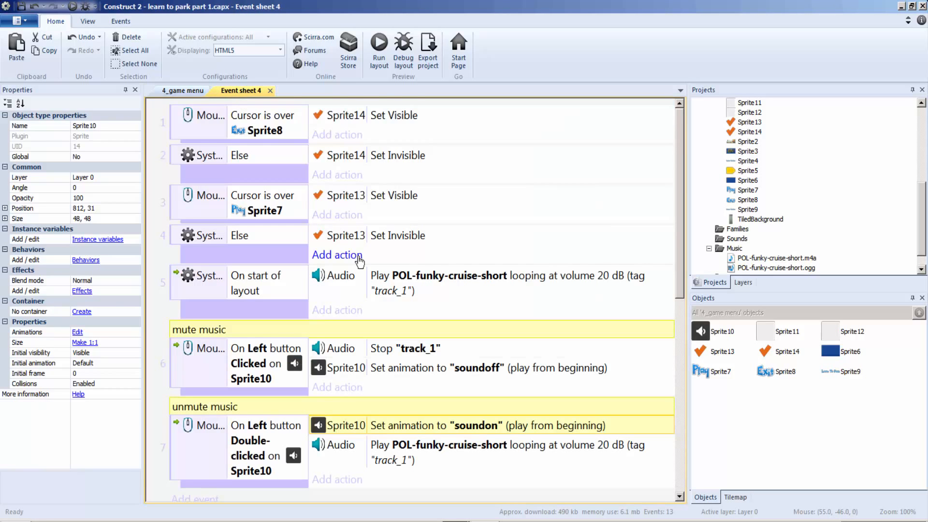
scroll(392, 490, "down", 3)
left_click(184, 90)
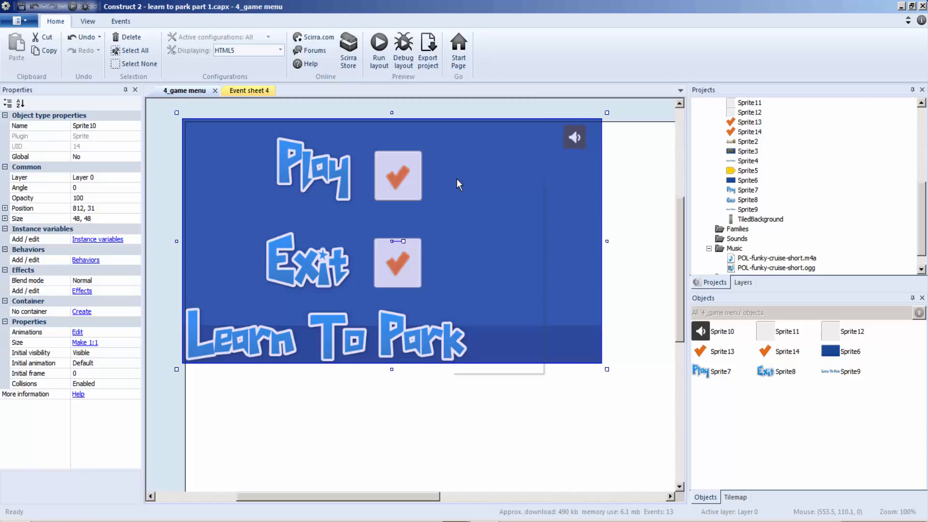
right_click(457, 179)
left_click(498, 186)
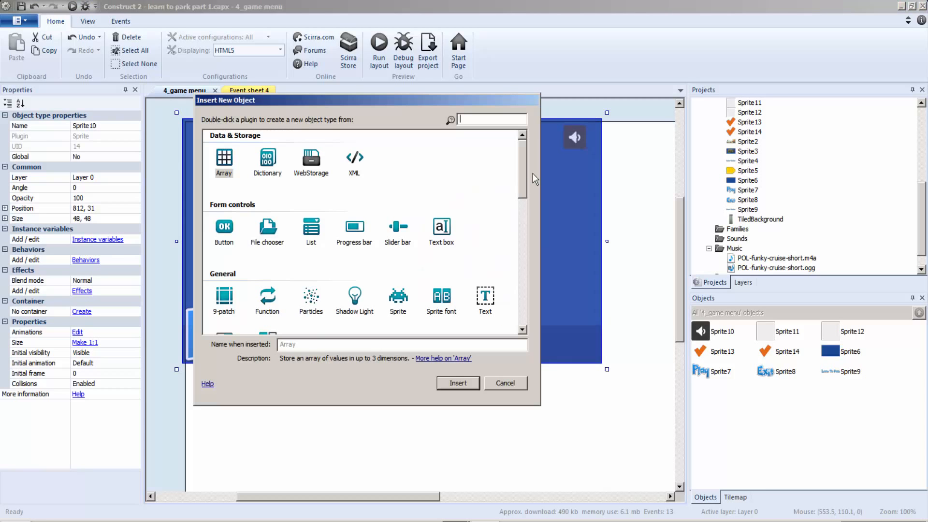
left_click_drag(526, 192, 542, 293)
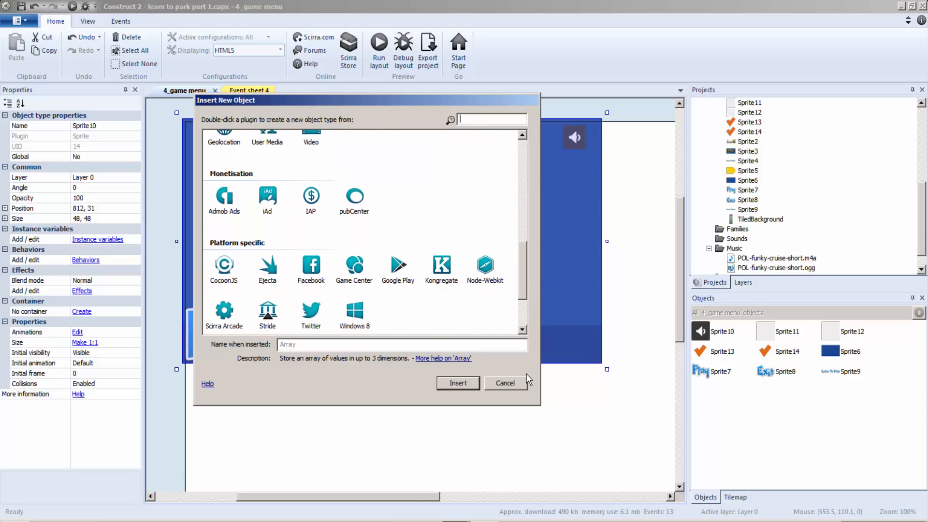
left_click(508, 384)
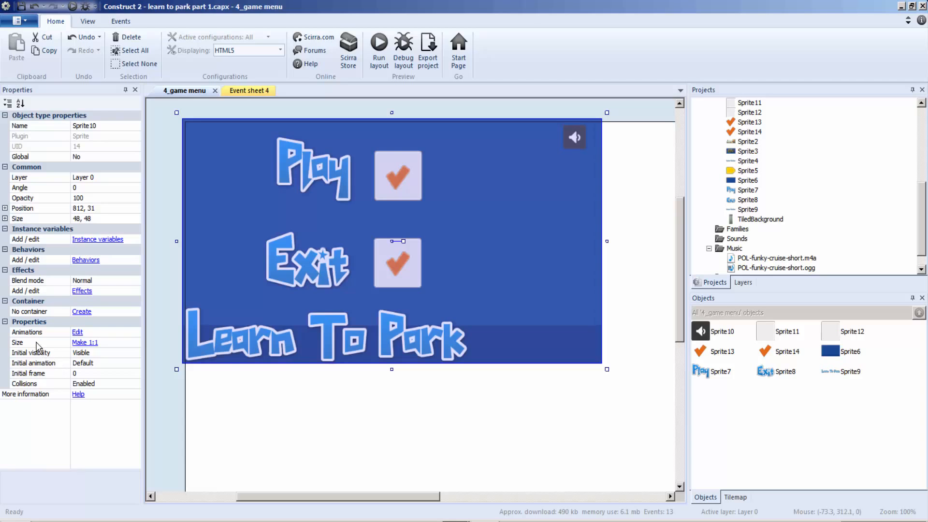
left_click(81, 312)
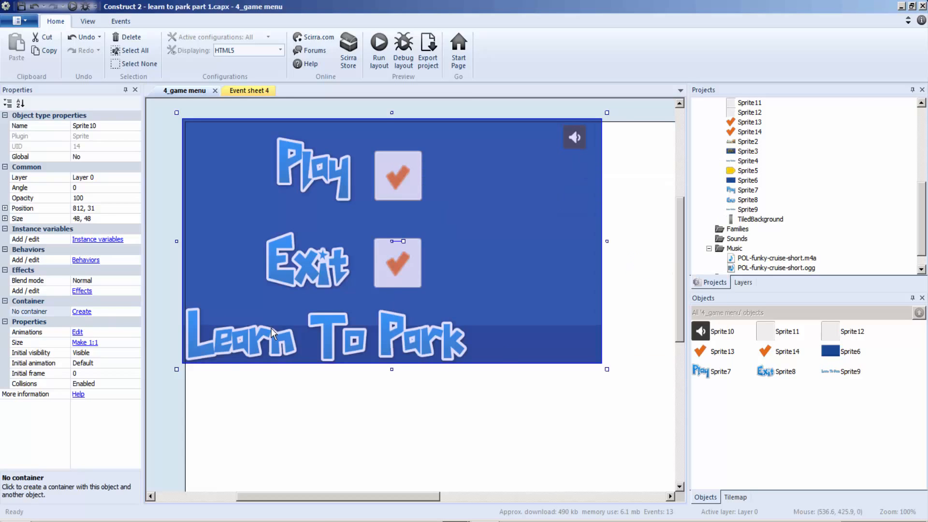
left_click(693, 360)
left_click(571, 135)
Insert a Text object in the game menu layout and place it beside the speaker icon at about 577, 17
right_click(597, 161)
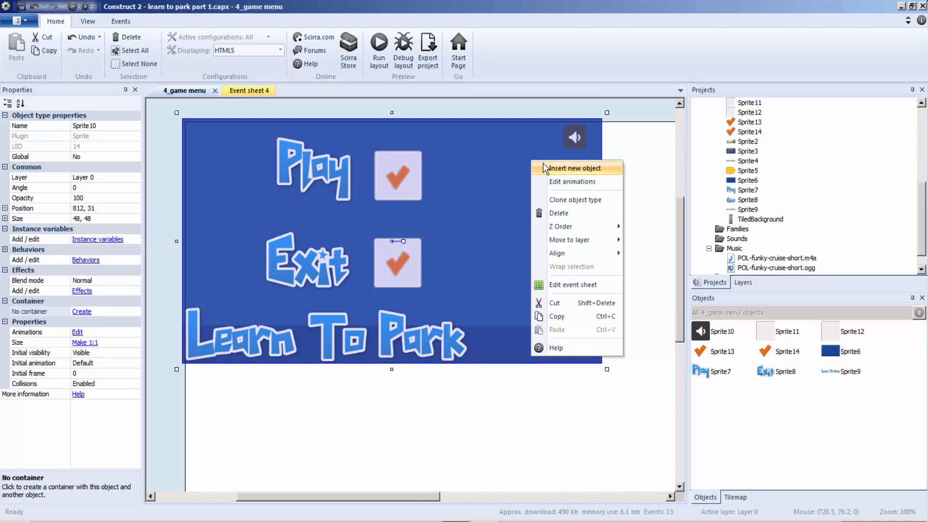
left_click(620, 166)
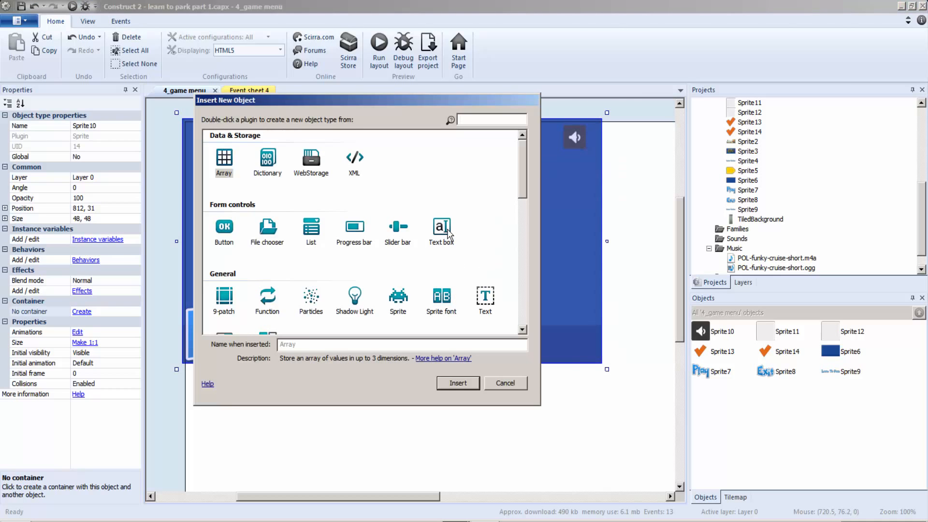
left_click(495, 301)
double_click(495, 301)
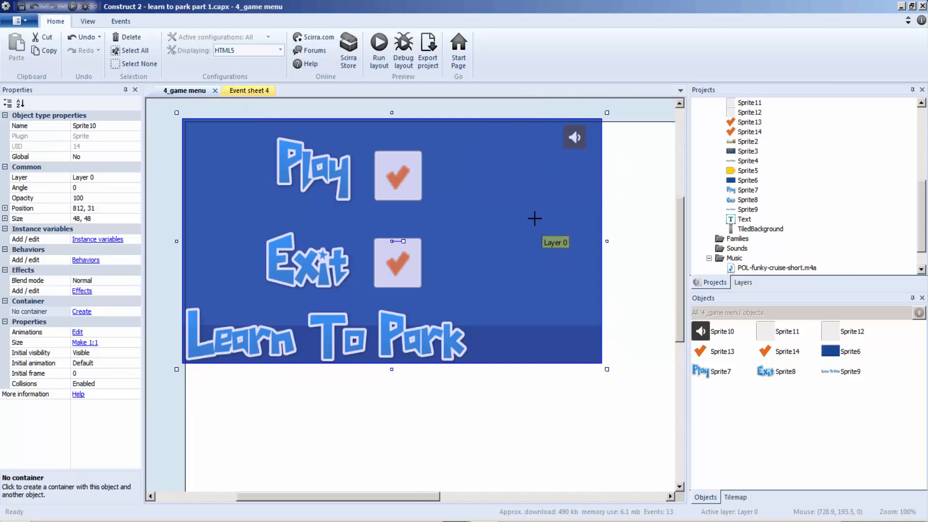
left_click(535, 216)
left_click_drag(558, 230, 491, 141)
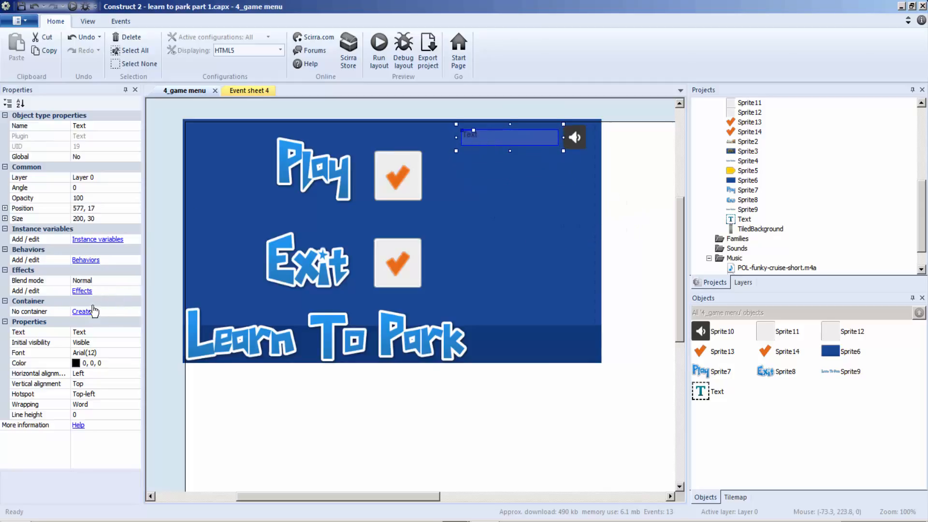
Set the Text object's text to "1 click sound off/ 2 click sound on" and enlarge its box to 200 by 48
left_click(99, 333)
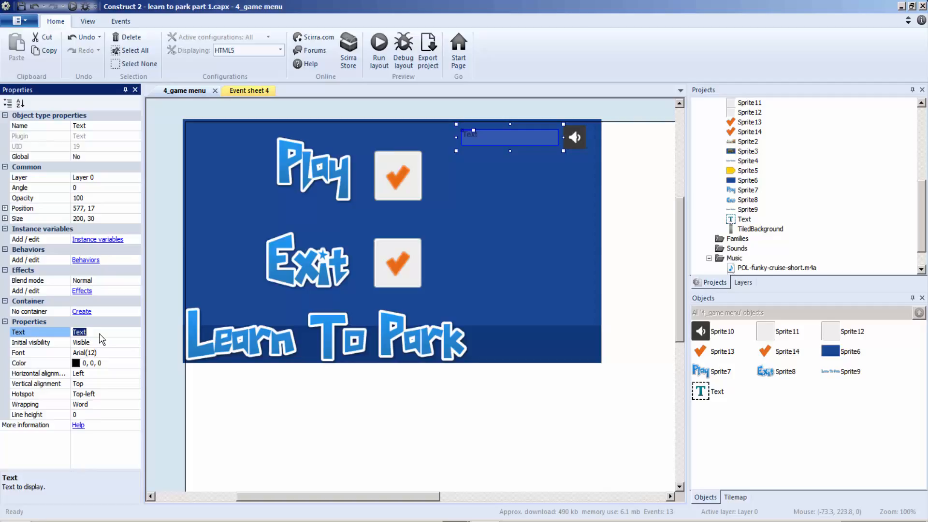
key("BackSpace")
type("und off")
key("BackSpace")
key("BackSpace")
key("BackSpace")
key("BackSpace")
key("BackSpace")
key("BackSpace")
key("BackSpace")
key("BackSpace")
key("BackSpace")
key("BackSpace")
key("BackSpace")
key("BackSpace")
key("BackSpace")
key("BackSpace")
key("BackSpace")
key("BackSpace")
key("BackSpace")
key("BackSpace")
key("BackSpace")
key("BackSpace")
type("ck sound on")
left_click(80, 353)
mouse_move(510, 152)
left_mouse_down()
mouse_move(512, 171)
mouse_move(513, 161)
left_mouse_up()
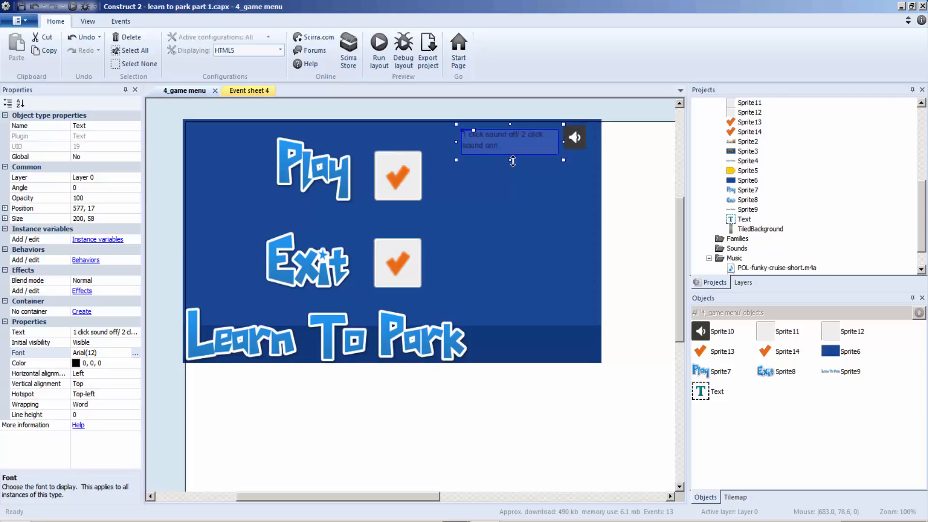
left_click(123, 333)
key("End")
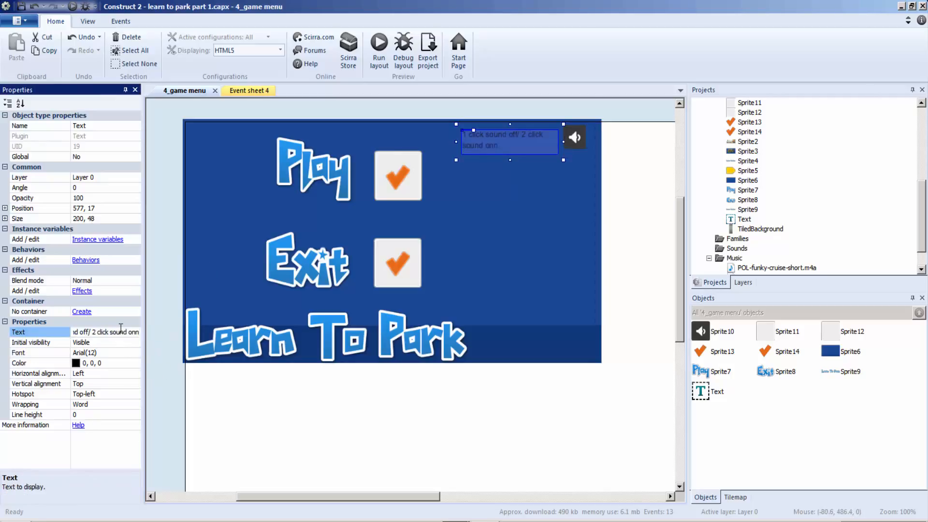
key("BackSpace")
left_click(503, 208)
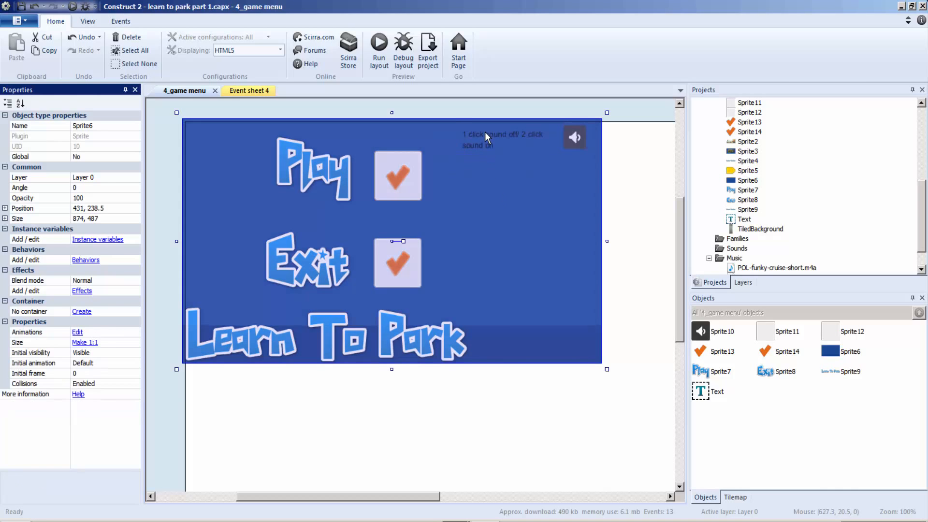
left_click(486, 132)
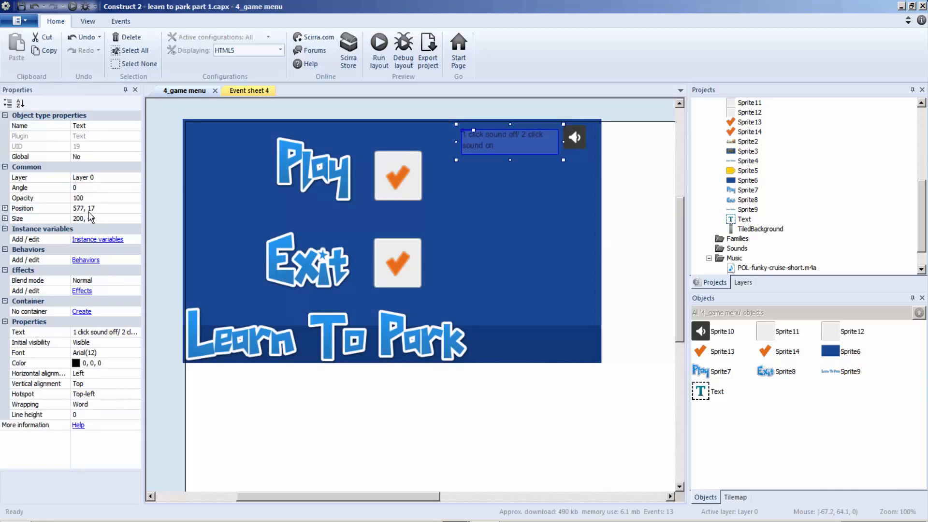
Copy the Sprite7 "Cursor is over" event and its following Else event in Event sheet 4
left_click(252, 89)
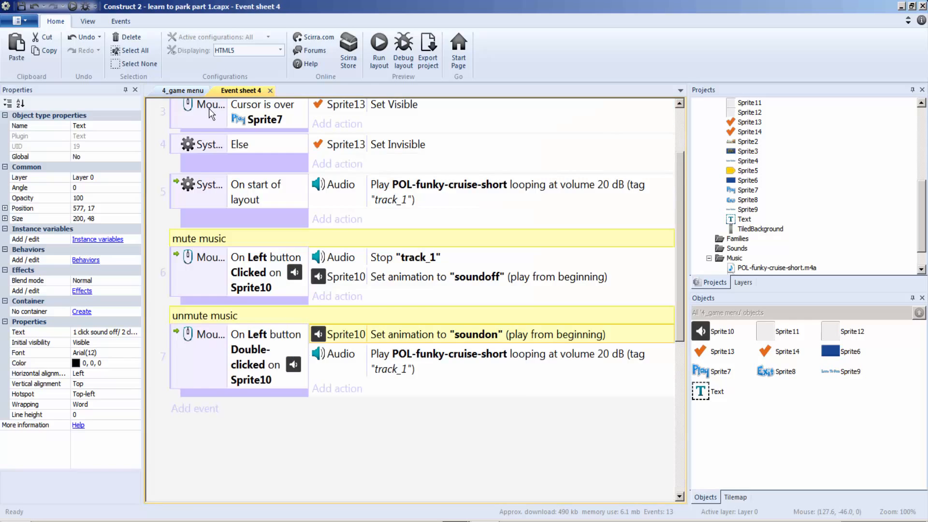
scroll(335, 266, "up", 2)
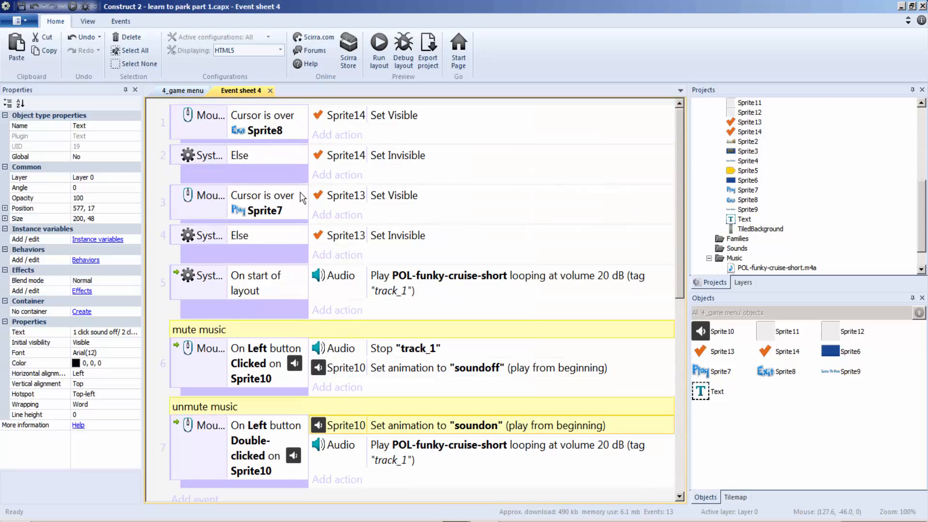
scroll(306, 208, "down", 5)
scroll(311, 217, "up", 4)
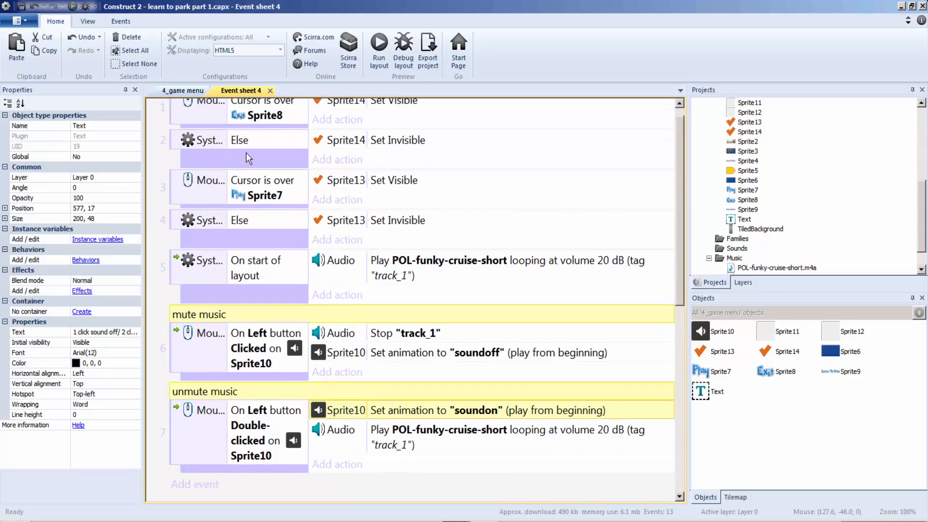
left_click(236, 236)
left_click(236, 207, "ctrl")
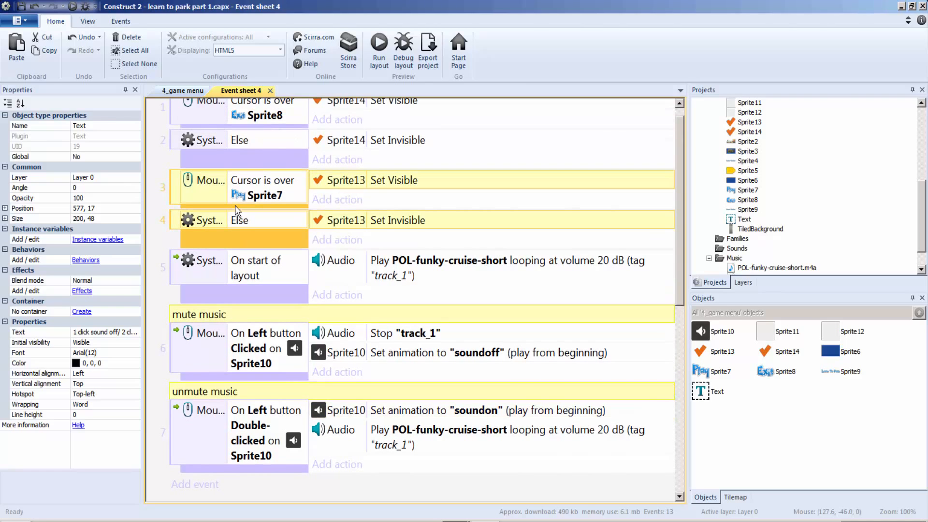
Add the comment "mouse over music button" at the end of Event sheet 4
scroll(236, 213, "down", 5)
right_click(263, 351)
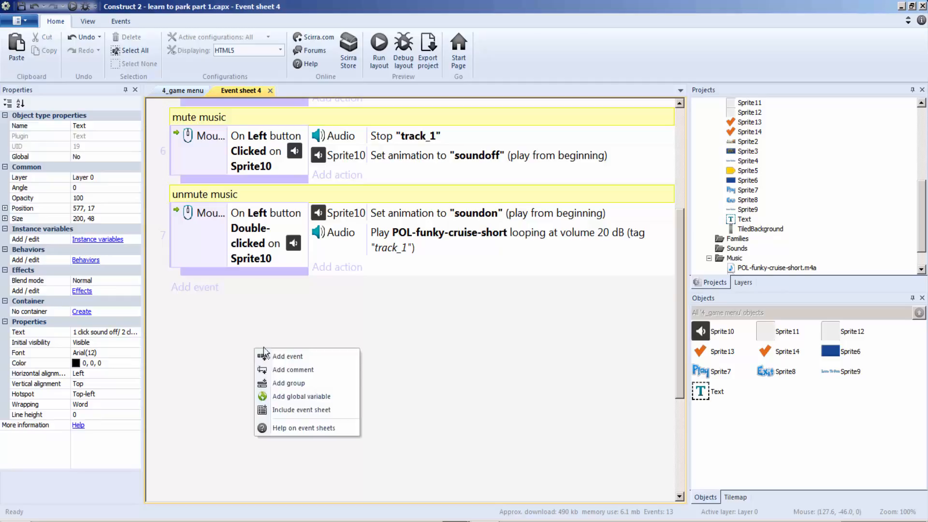
left_click(280, 369)
type("mou")
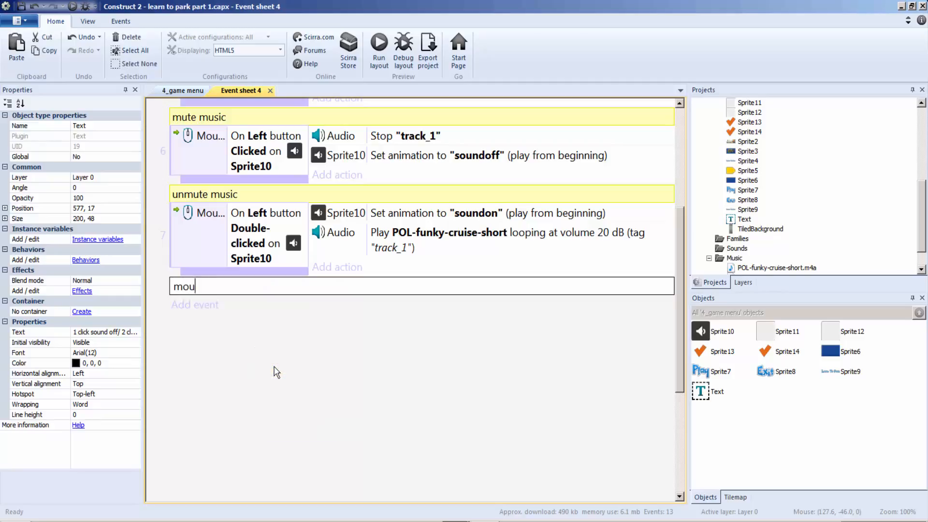
type("se over music button")
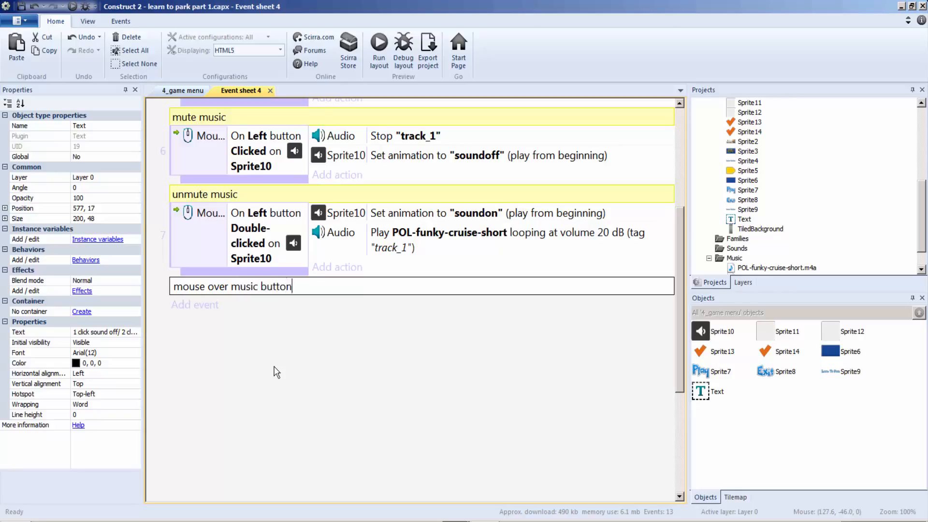
Paste the copied mouse-over and Else events below the "mouse over music button" comment
left_click(248, 371)
key("ctrl+v")
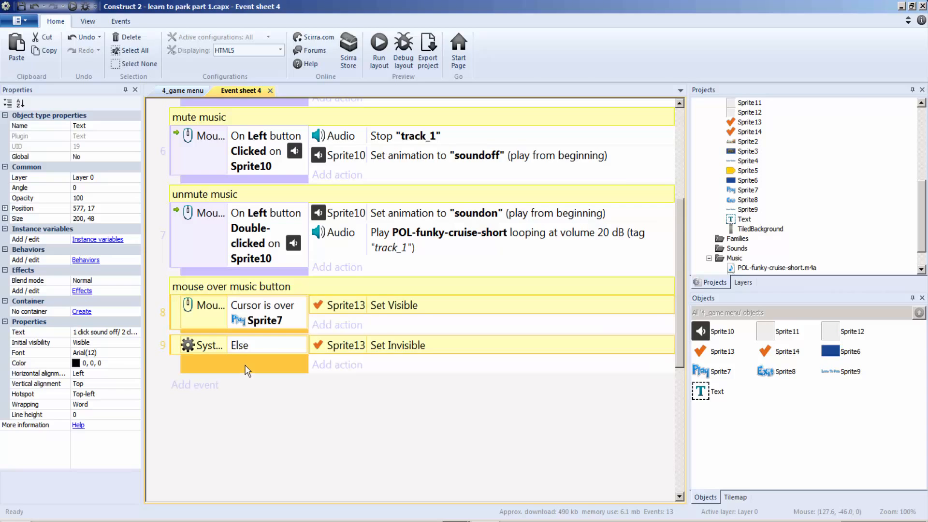
left_click(420, 411)
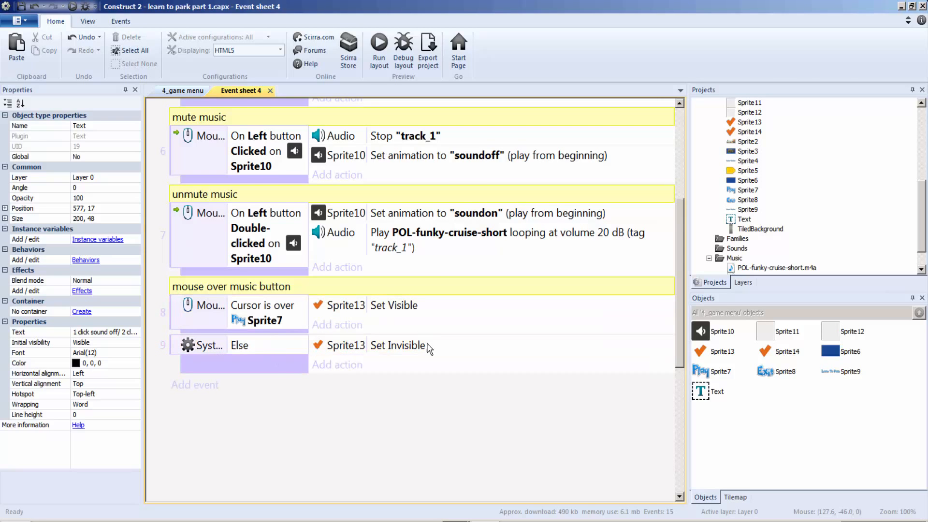
Change the object checked by the pasted "Cursor is over" condition to Sprite10
double_click(247, 319)
left_click(685, 316)
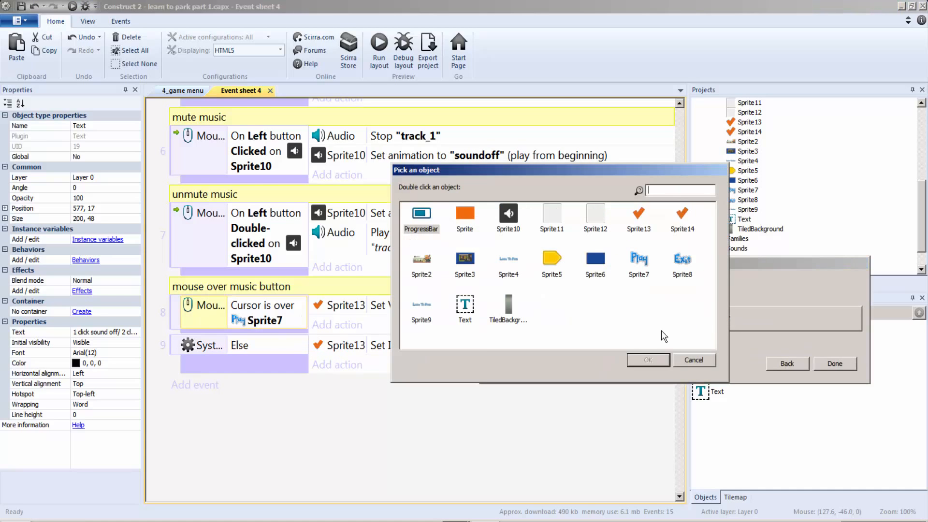
double_click(509, 214)
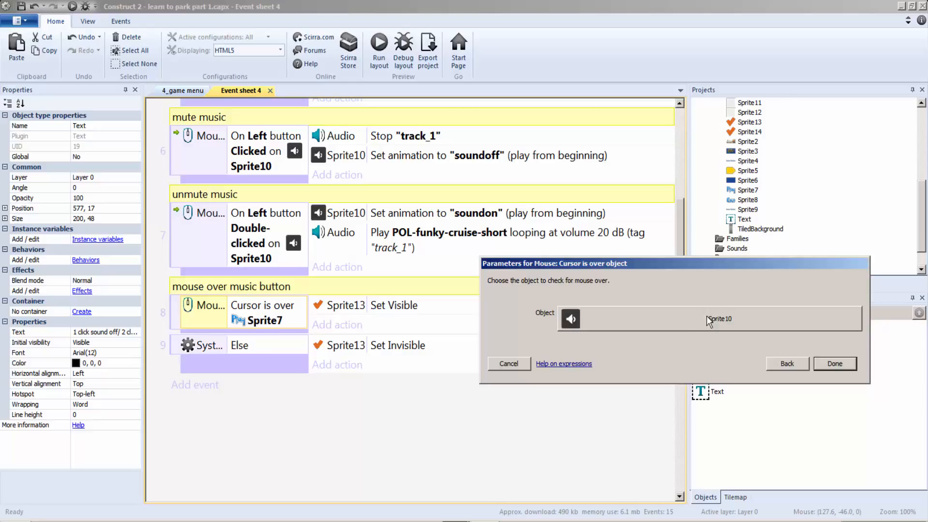
left_click(835, 363)
Replace Sprite13 in the Sprite10 mouse-over event's action with the Text object, set to Visible
double_click(365, 310)
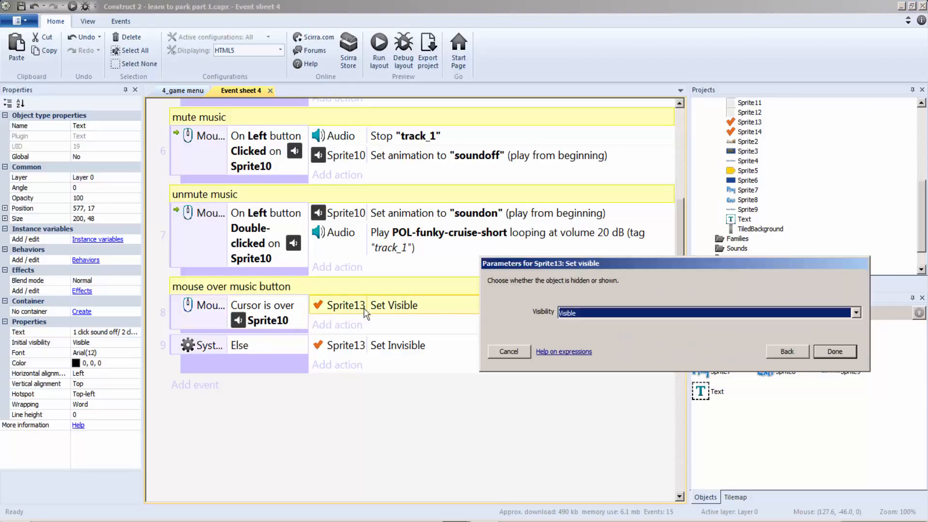
left_click(789, 352)
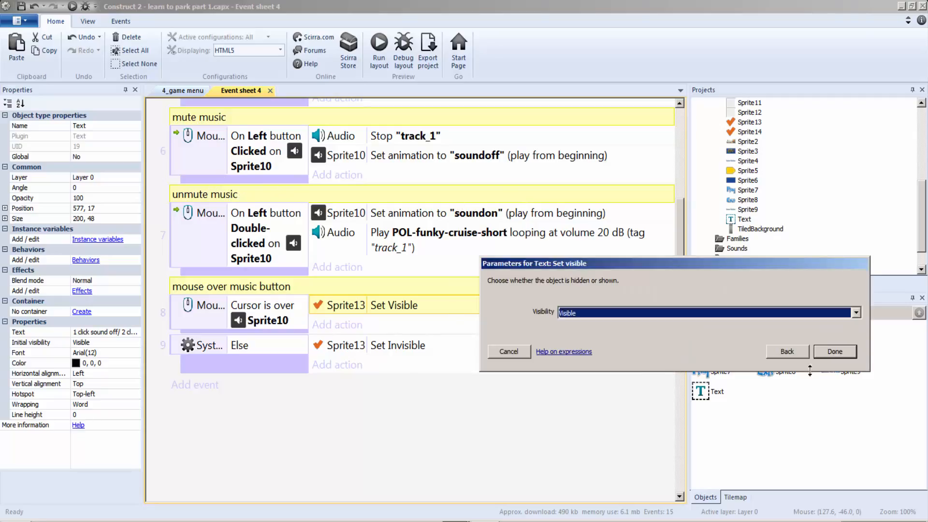
left_click(835, 351)
Replace Sprite13 in the last Else event's action with the Text object, set to Invisible
double_click(403, 345)
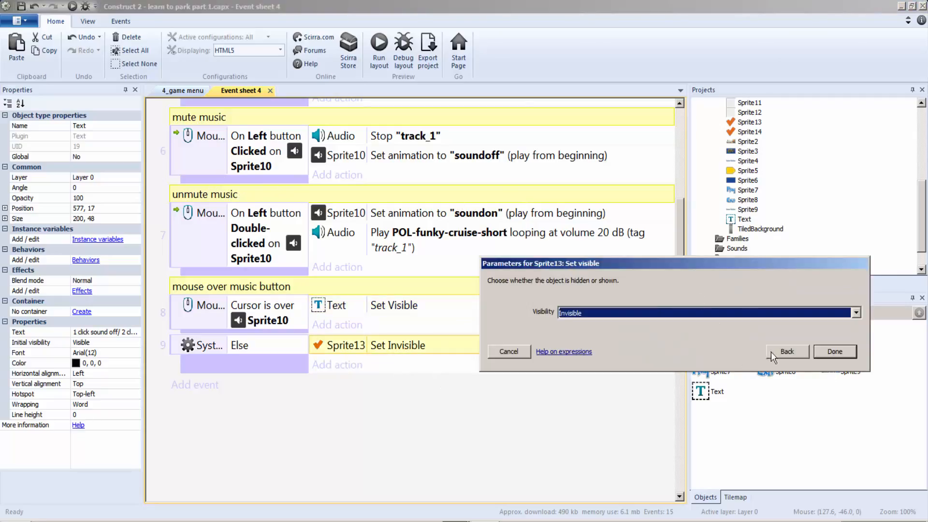
left_click(829, 352)
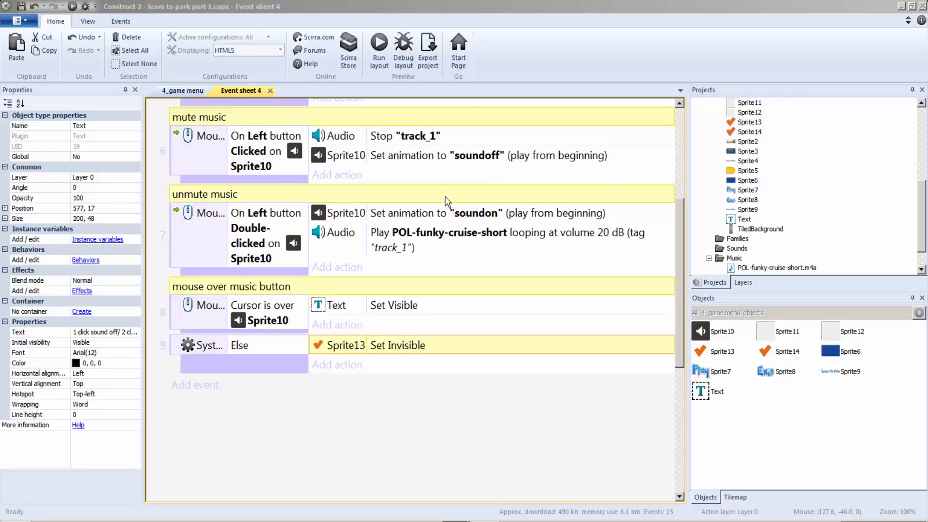
double_click(274, 199)
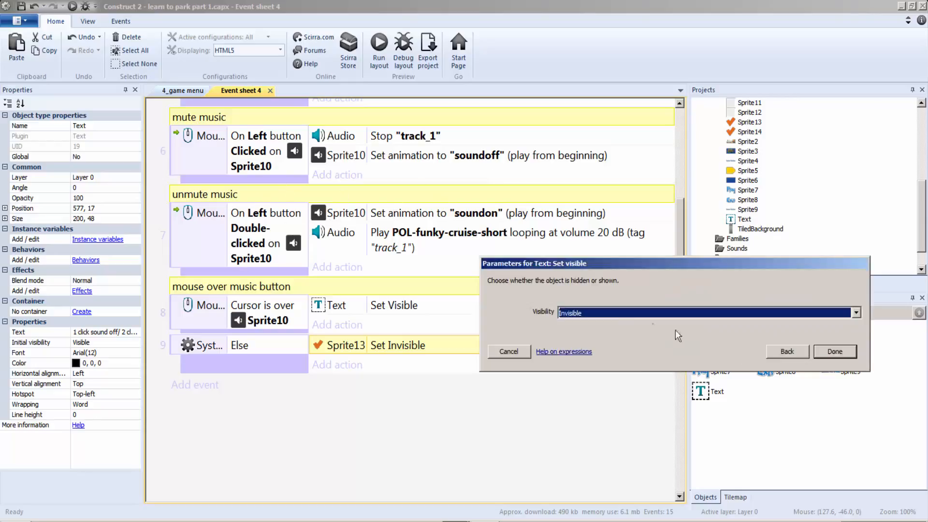
left_click(617, 315)
left_click(580, 328)
left_click(834, 352)
Preview the layout and test the speaker icon's hover text and muting
left_click(378, 50)
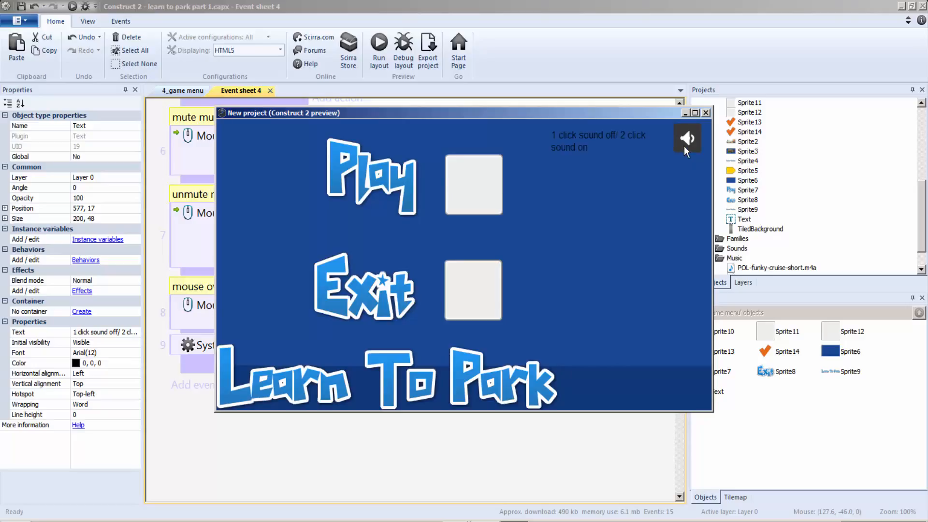
left_click(691, 142)
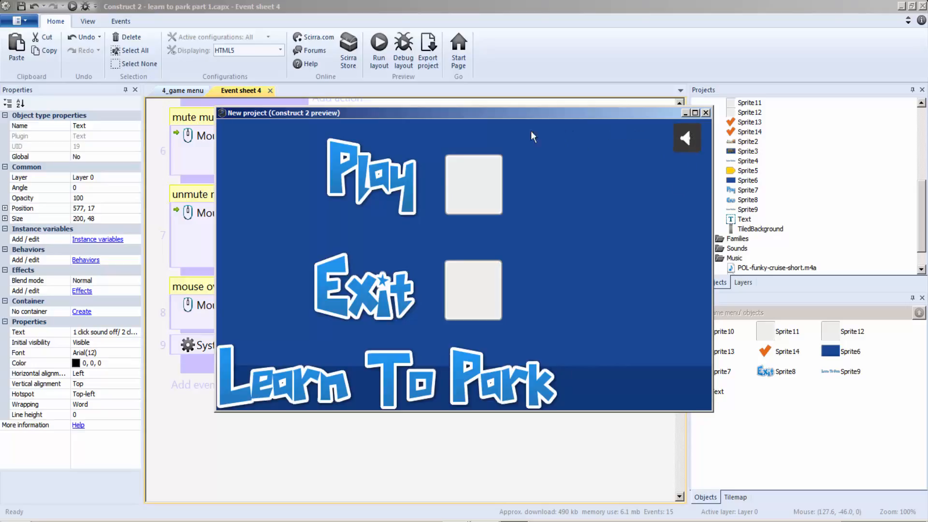
mouse_move(688, 143)
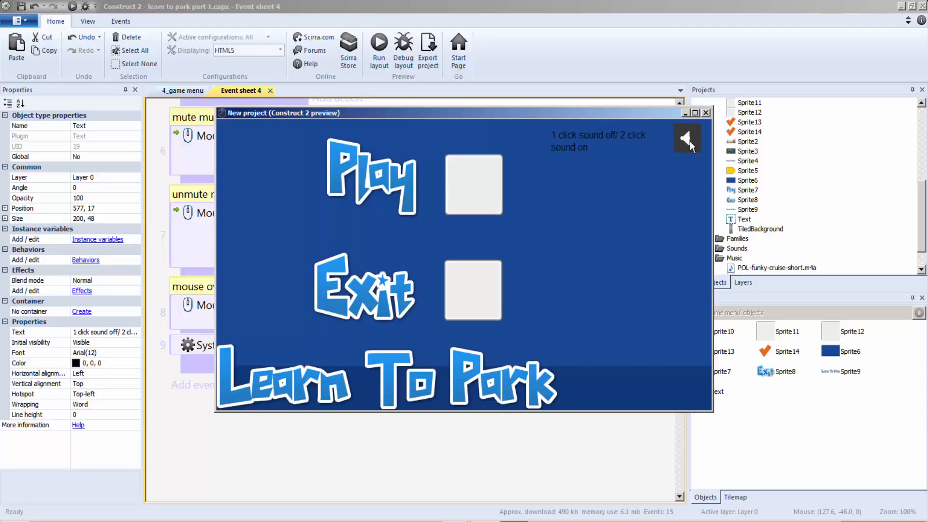
left_click(706, 113)
Try the unmute event with its click type set to Clicked, and test it in a layout preview
scroll(319, 209, "up", 3)
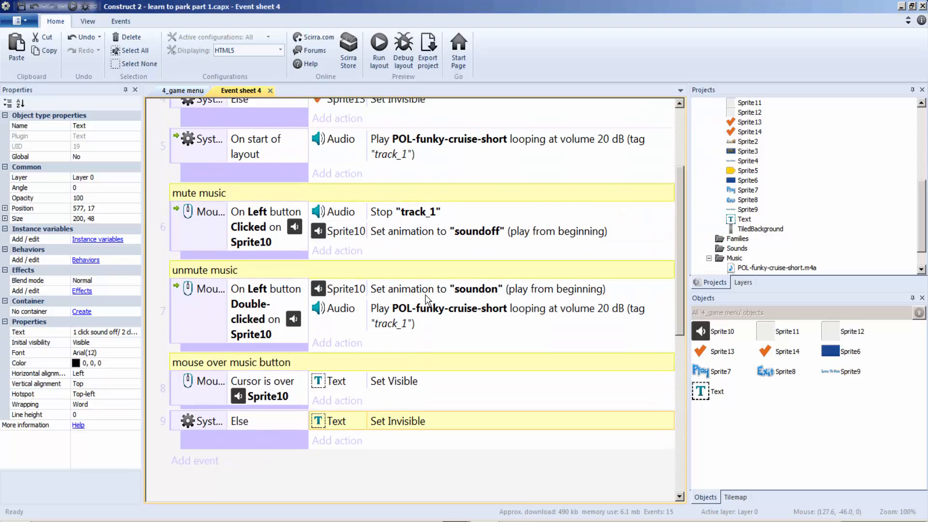
double_click(261, 323)
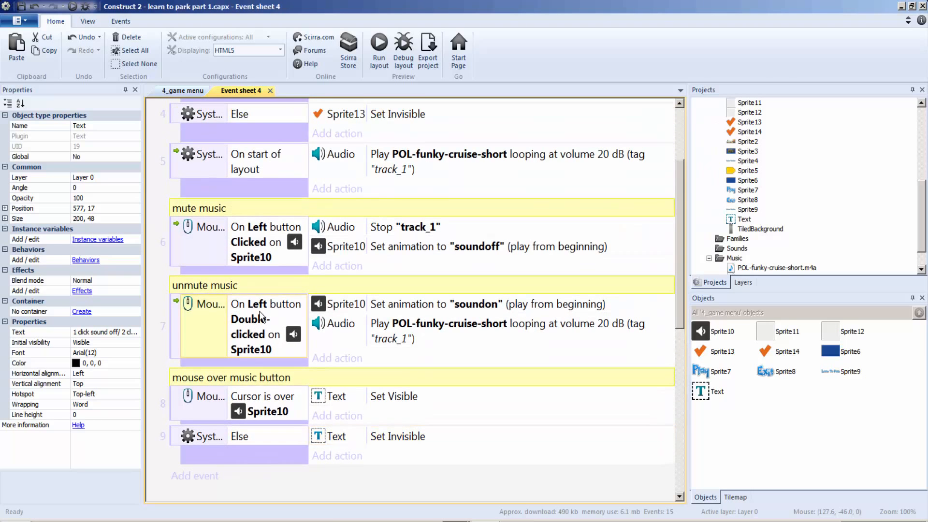
left_click(569, 334)
left_click(591, 344)
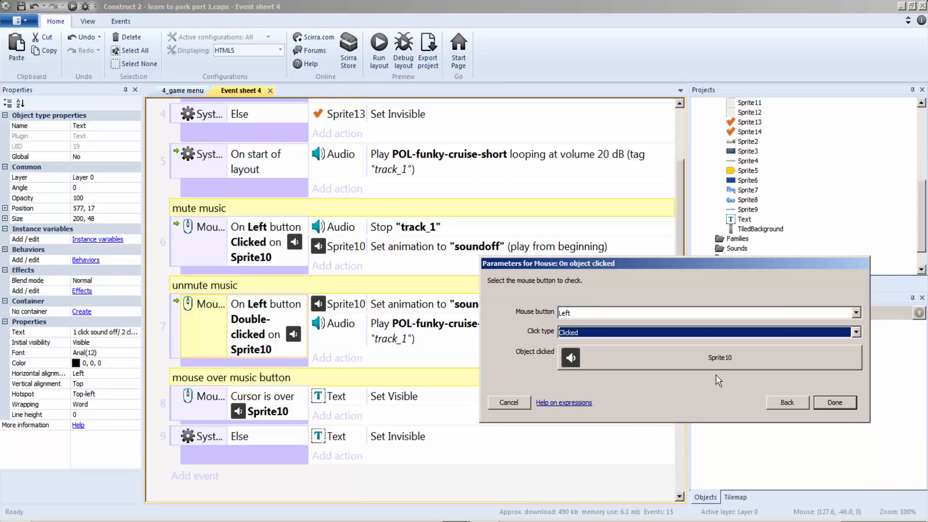
left_click(837, 404)
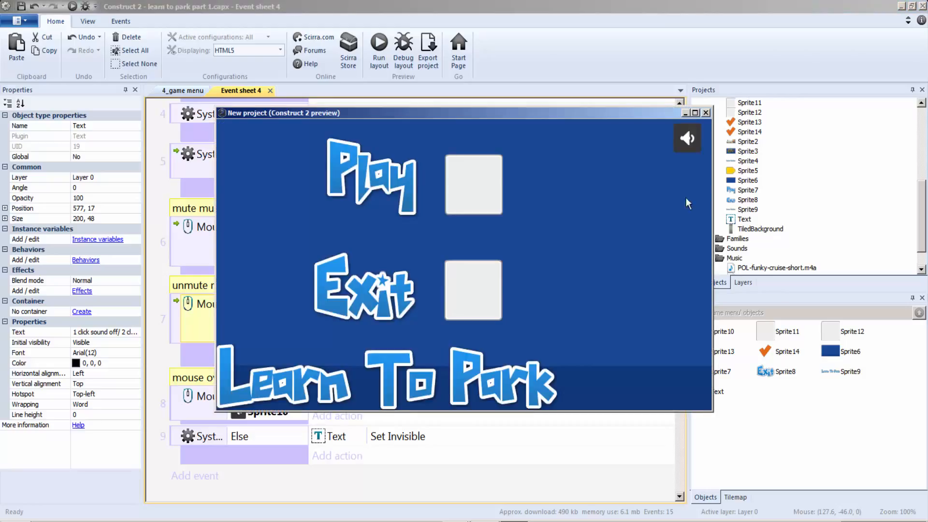
mouse_move(695, 141)
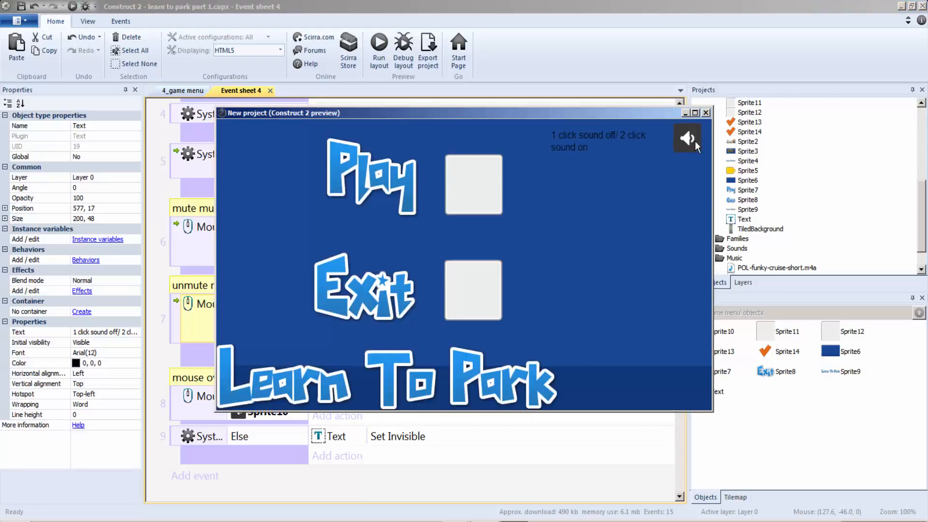
left_click(707, 113)
Set the unmute event's click type back to Double-clicked
double_click(254, 327)
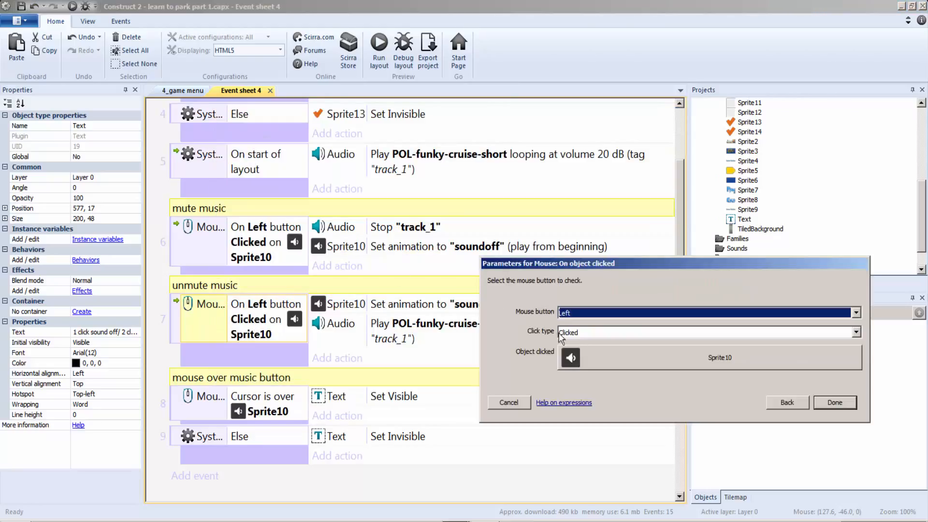
left_click(567, 336)
left_click(576, 352)
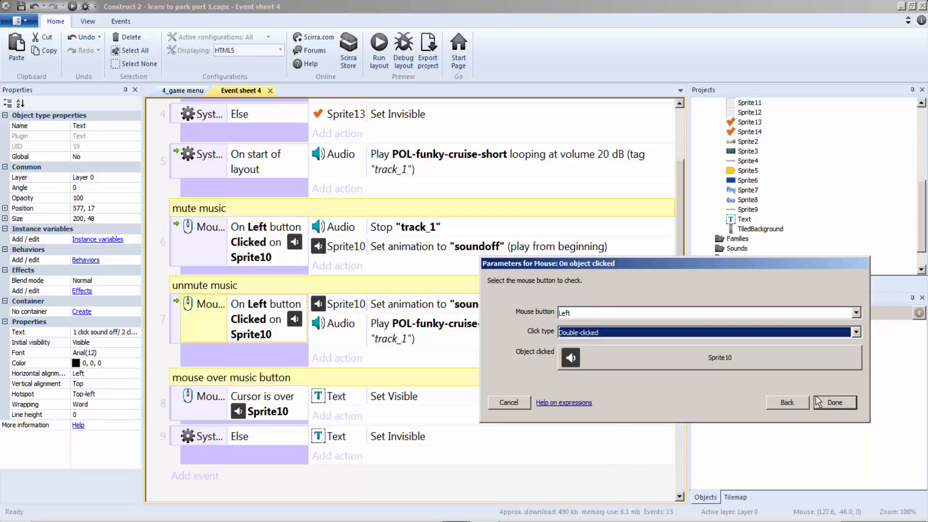
left_click(835, 402)
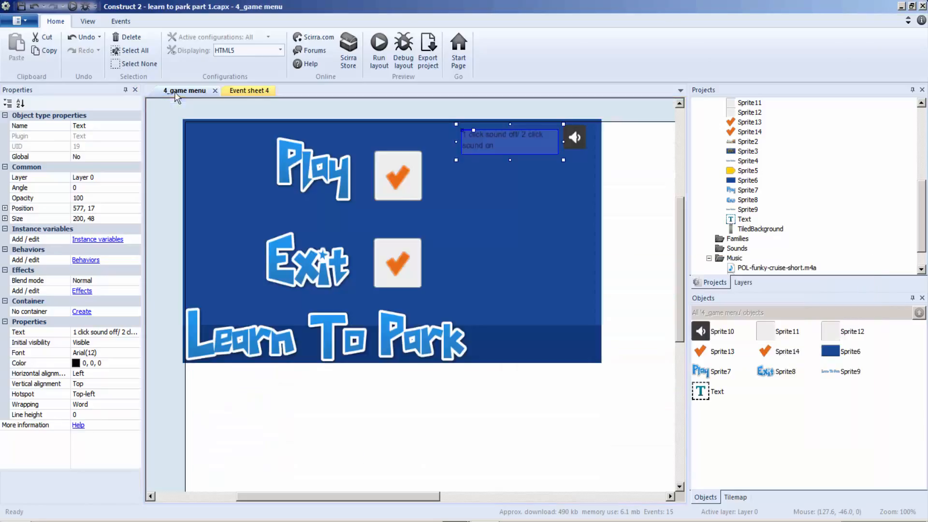
Return to the 4_game menu layout and run it in a preview
left_click(166, 92)
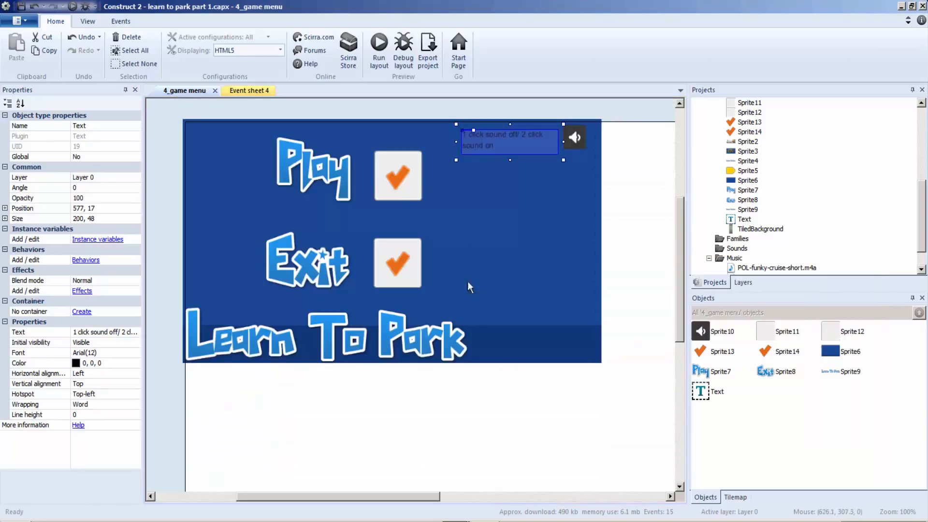
left_click(420, 420)
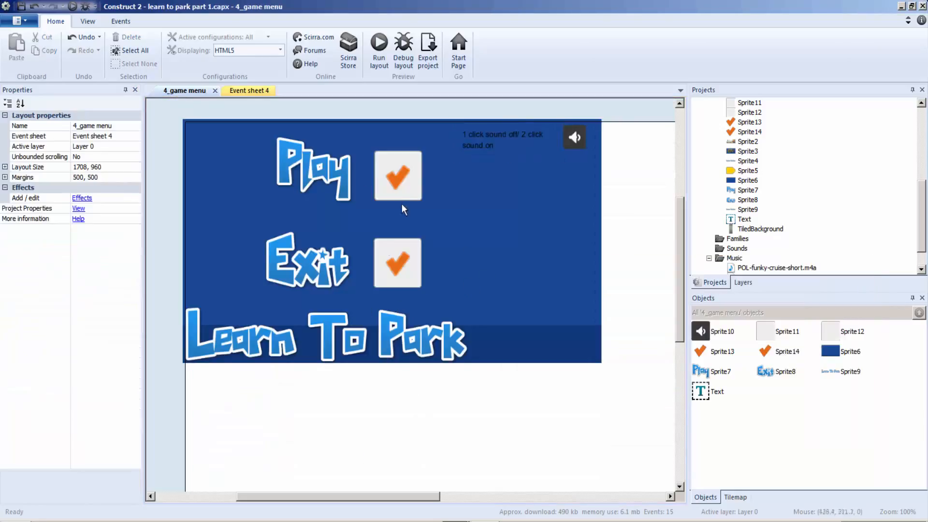
left_click(386, 58)
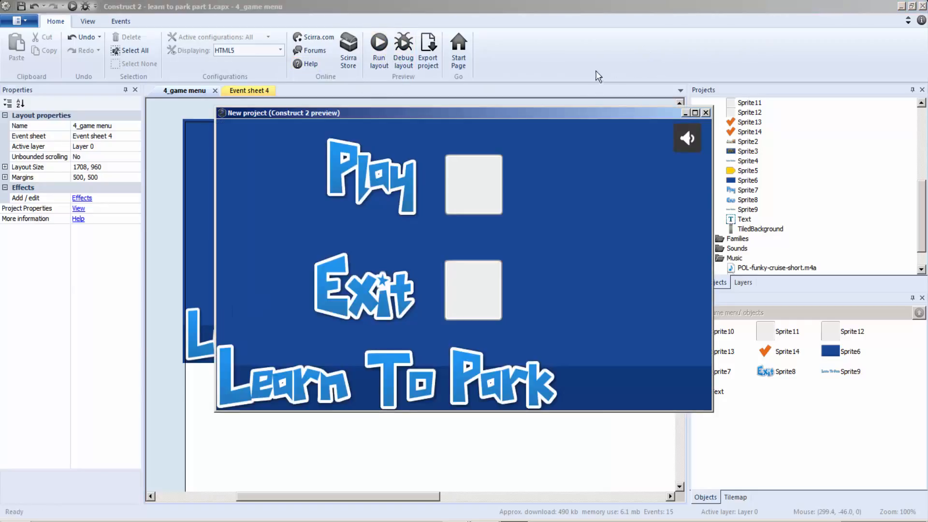
Run the game from the 1_studio id layout, continue past the loading scene to the menu, and check the speaker icon
left_click(707, 112)
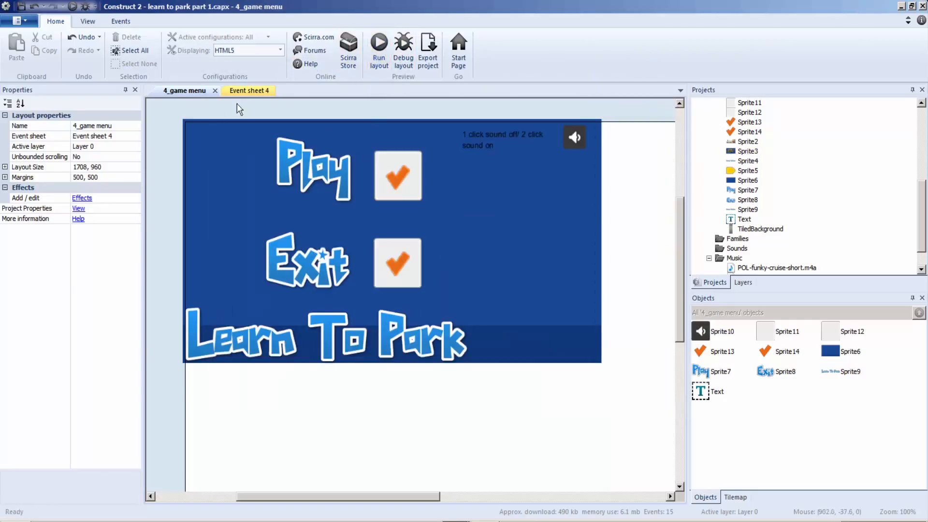
left_click_drag(923, 231, 923, 158)
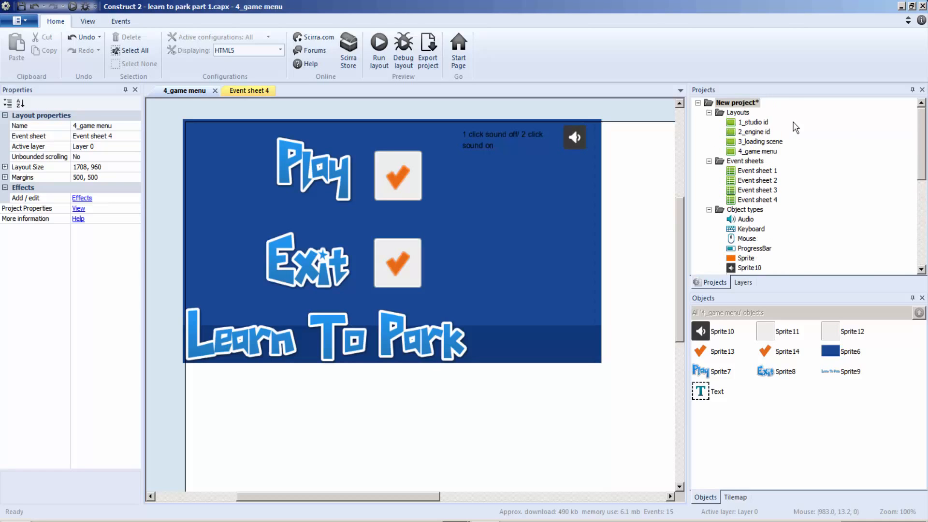
left_click(755, 131)
double_click(754, 122)
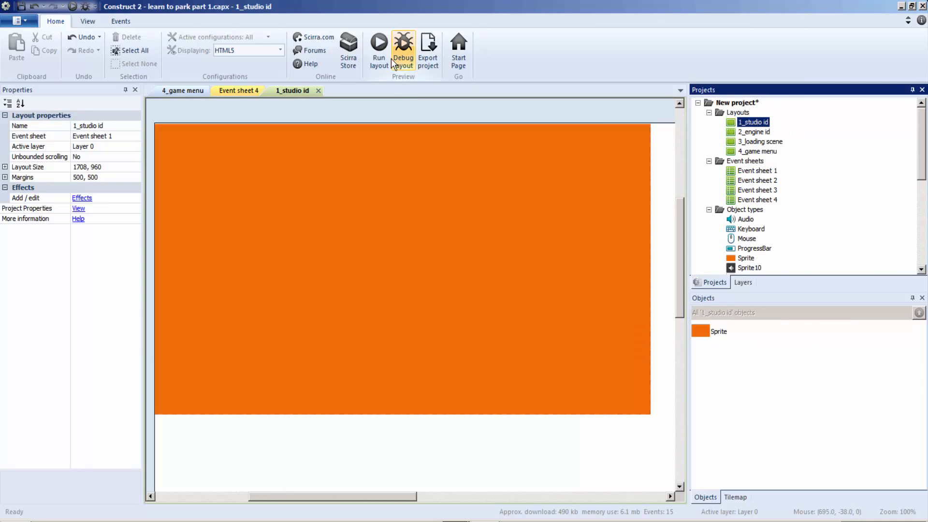
left_click(388, 58)
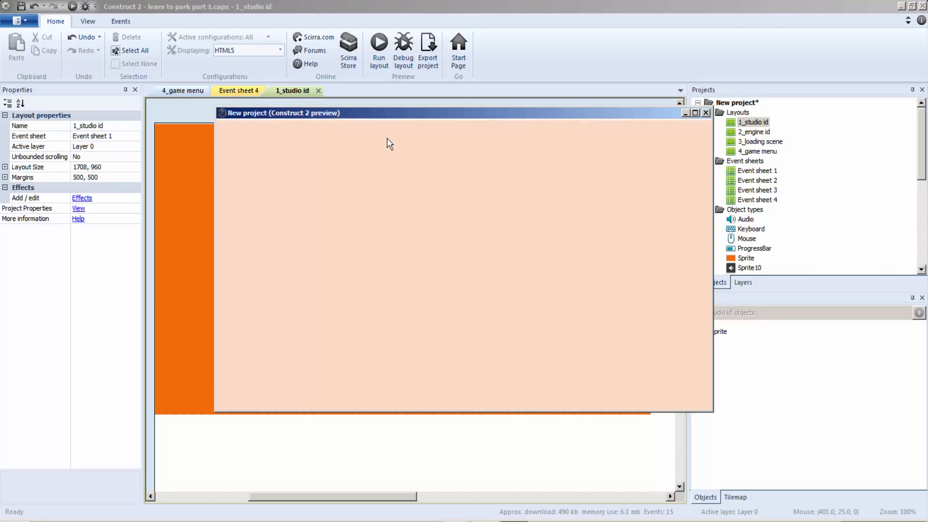
left_click_drag(378, 114, 315, 122)
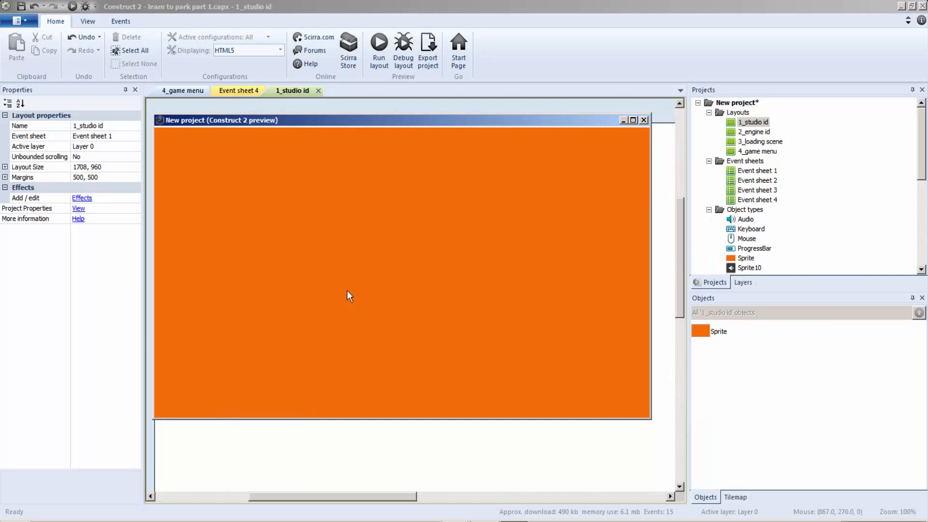
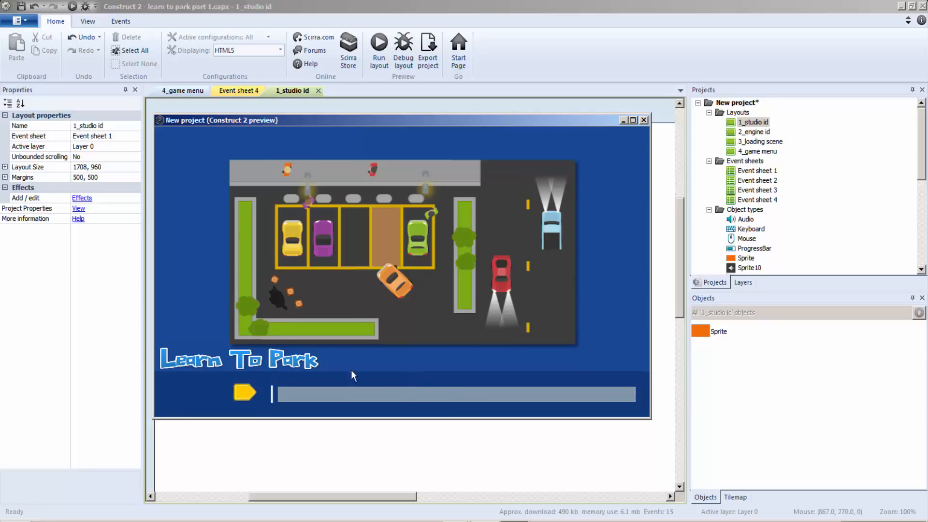
left_click(244, 396)
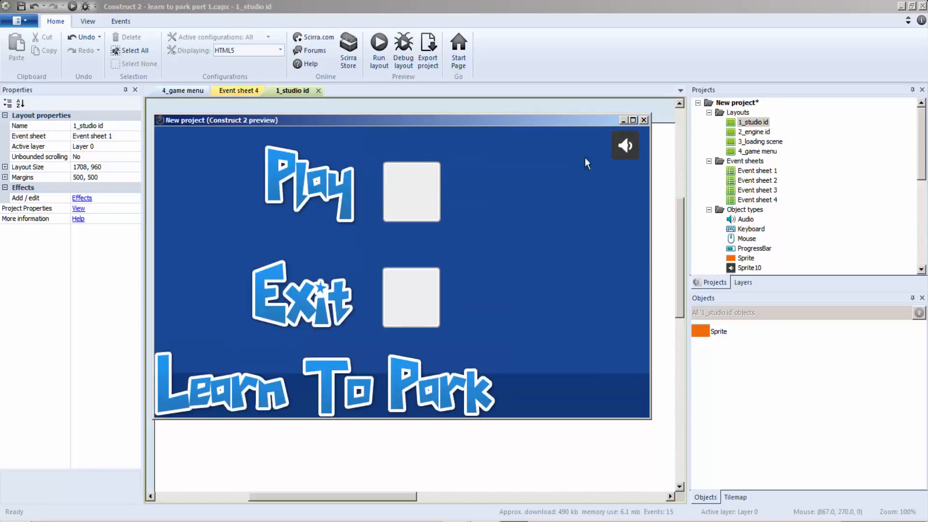
mouse_move(628, 146)
left_click(644, 120)
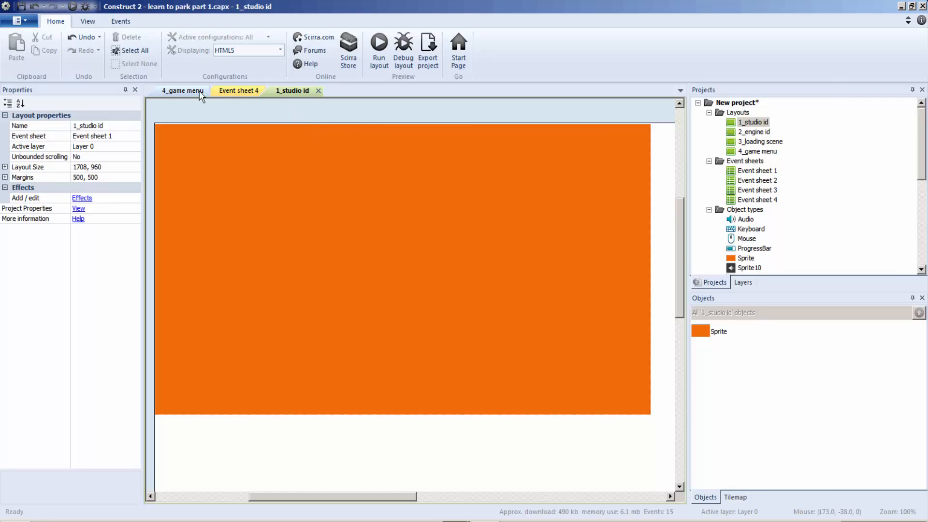
Close the 1_studio id layout and return to the 4_game menu layout
left_click(227, 91)
left_click(310, 90)
left_click(318, 91)
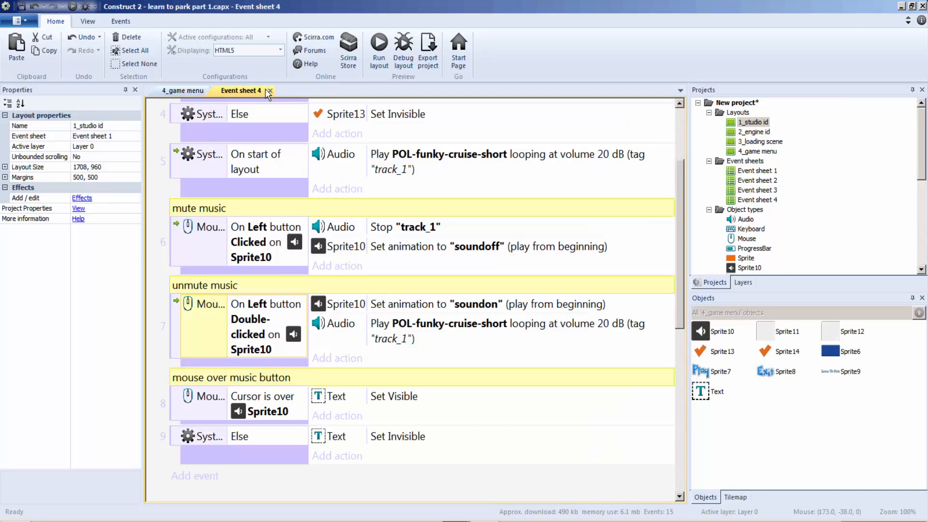
left_click(196, 92)
Add a new layout with its own event sheet and name it 5_level scene
right_click(732, 113)
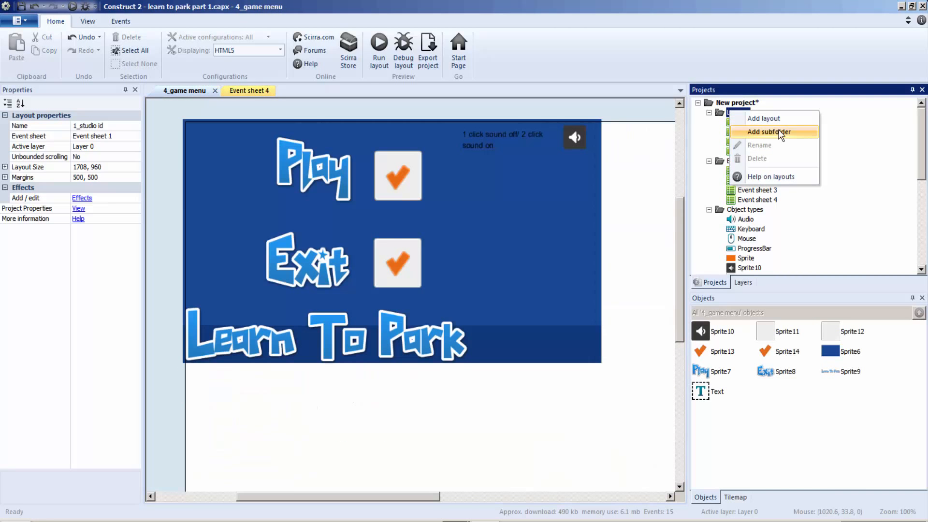
left_click(764, 118)
left_click(514, 249)
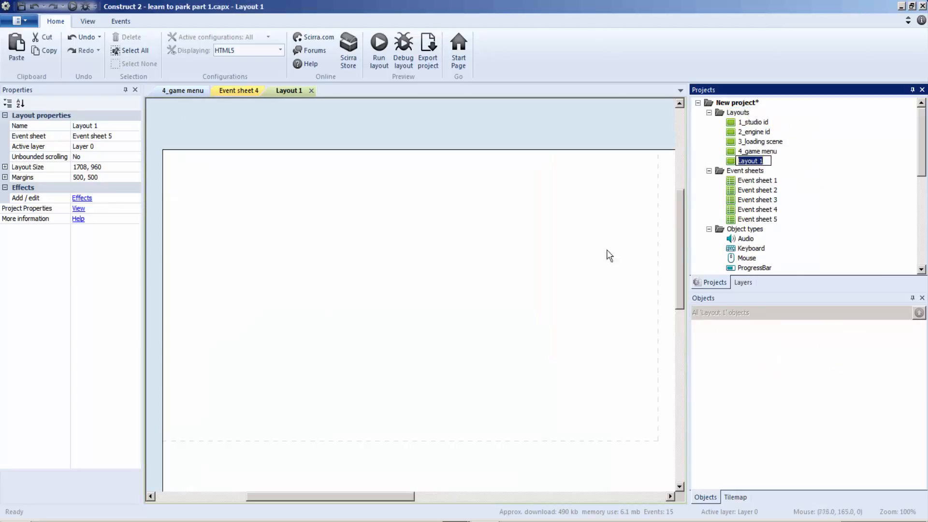
type("5_level s")
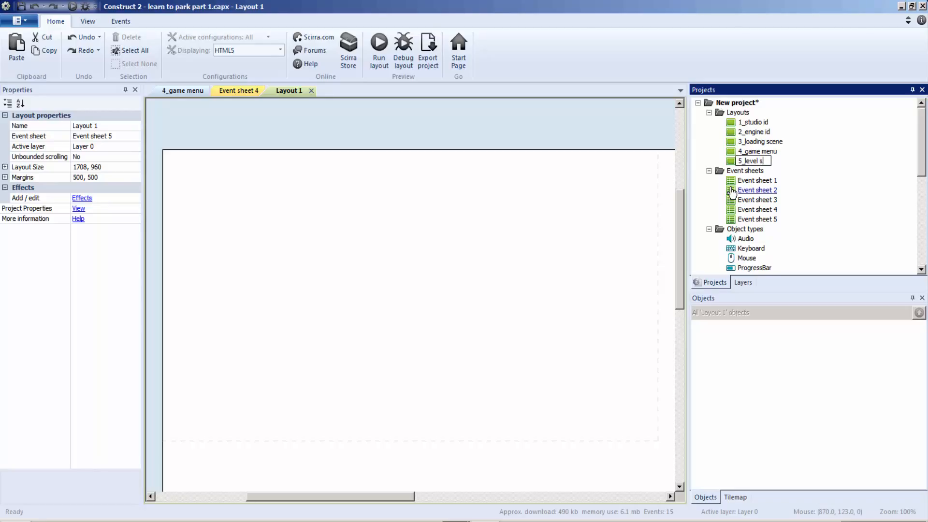
key("BackSpace")
key("BackSpace")
Switch to the learn to park project and examine its 5_level_sheet layout and Event sheet 5 as a reference
left_click(432, 483)
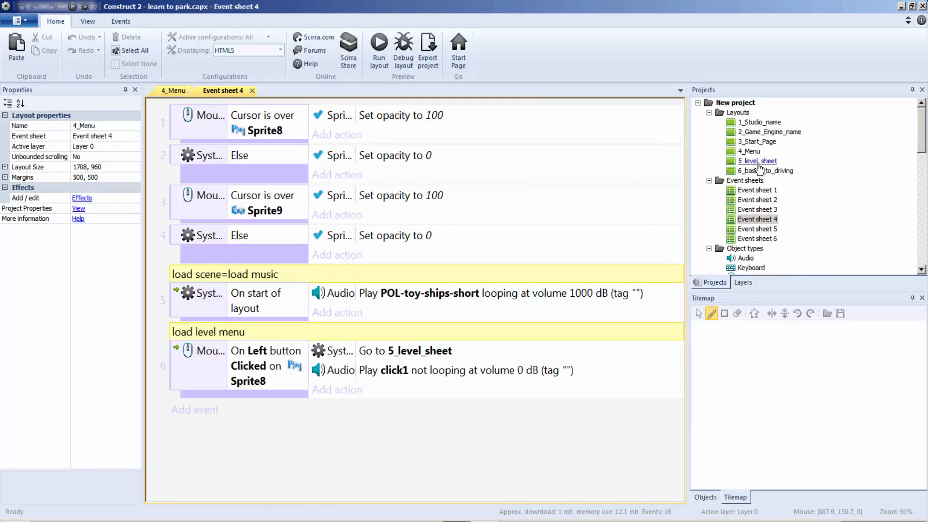
left_click(252, 90)
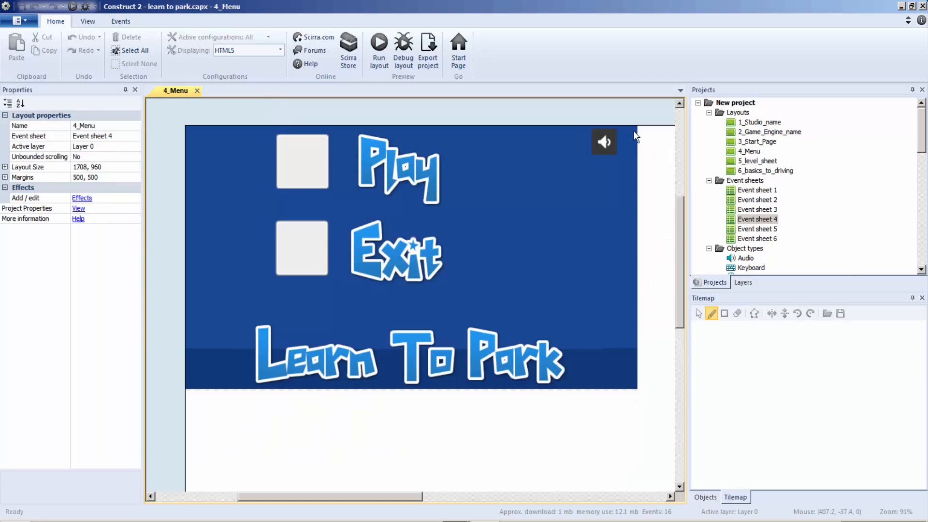
double_click(733, 162)
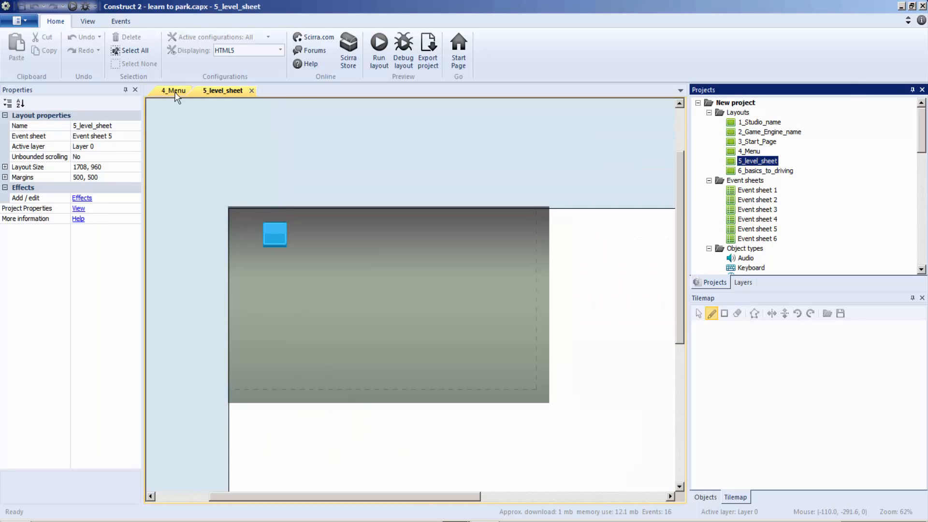
left_click(174, 93)
left_click(194, 89)
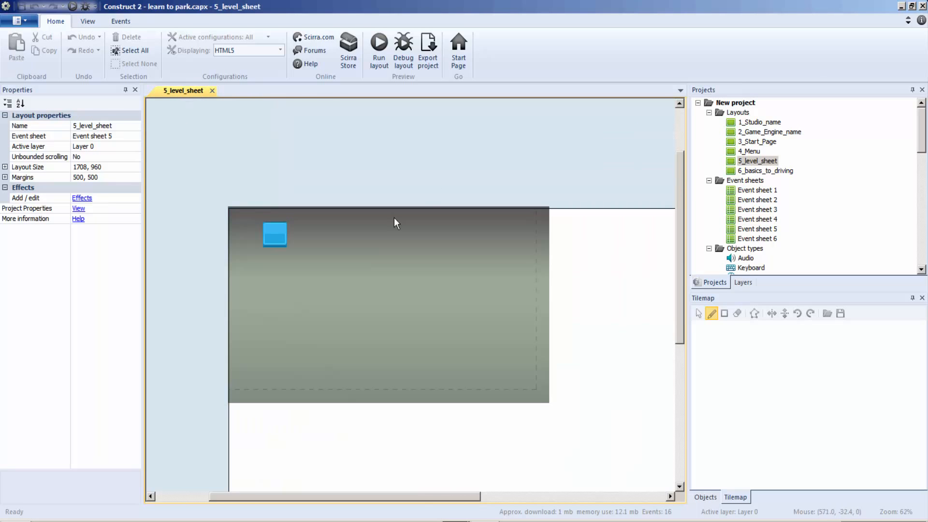
left_click(313, 257)
double_click(759, 229)
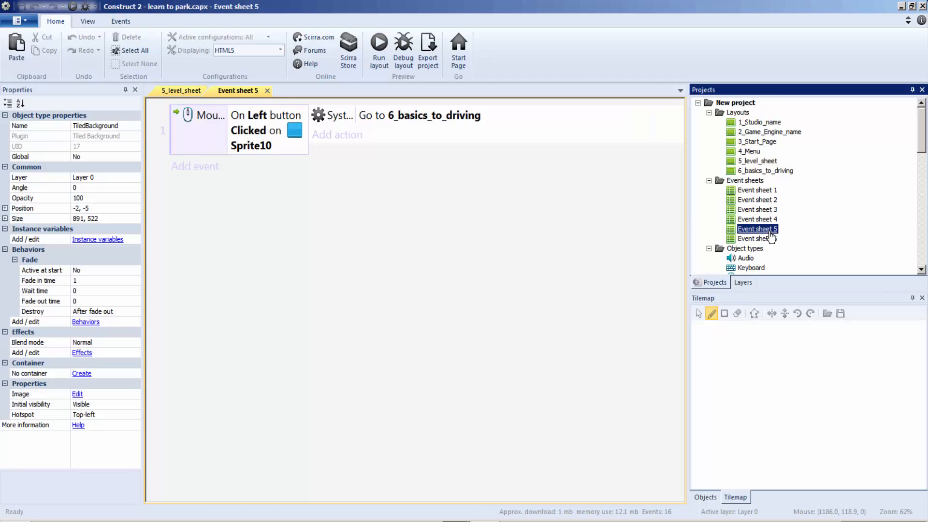
left_click(168, 91)
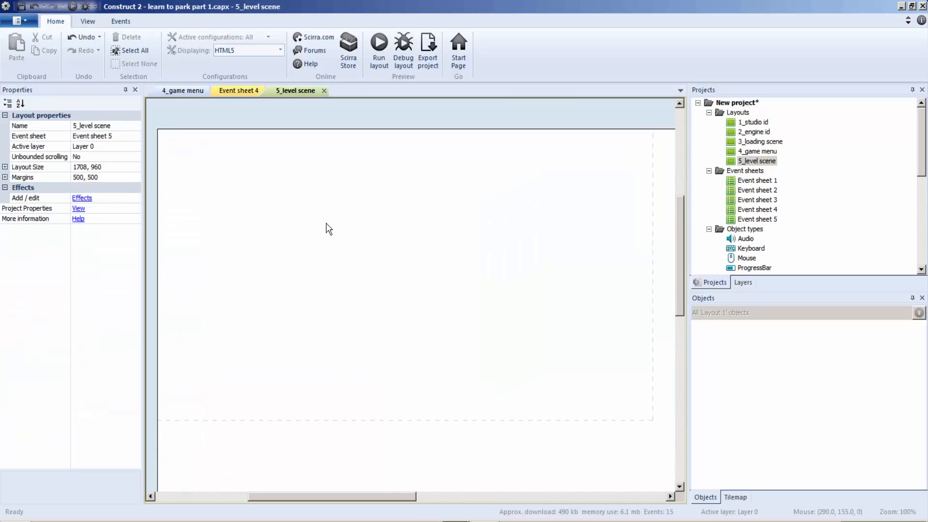
right_click(327, 224)
left_click(358, 230)
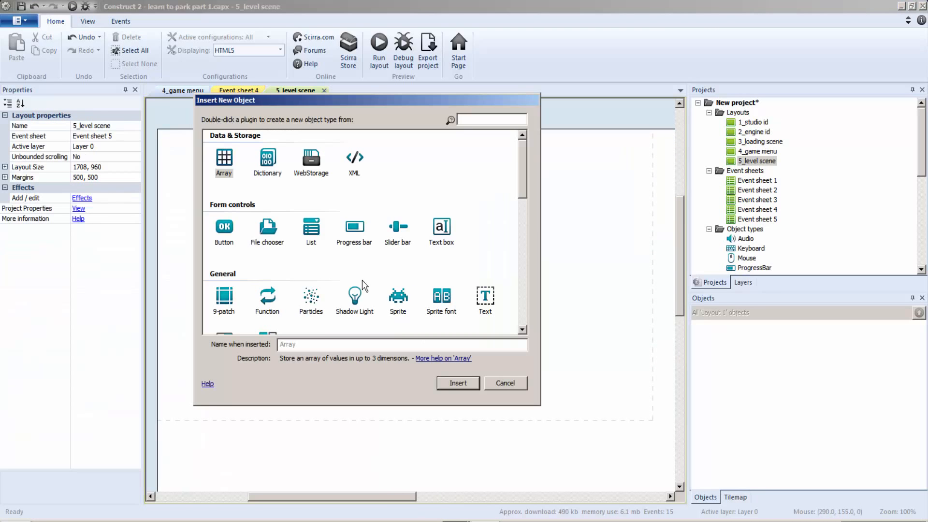
key("Escape")
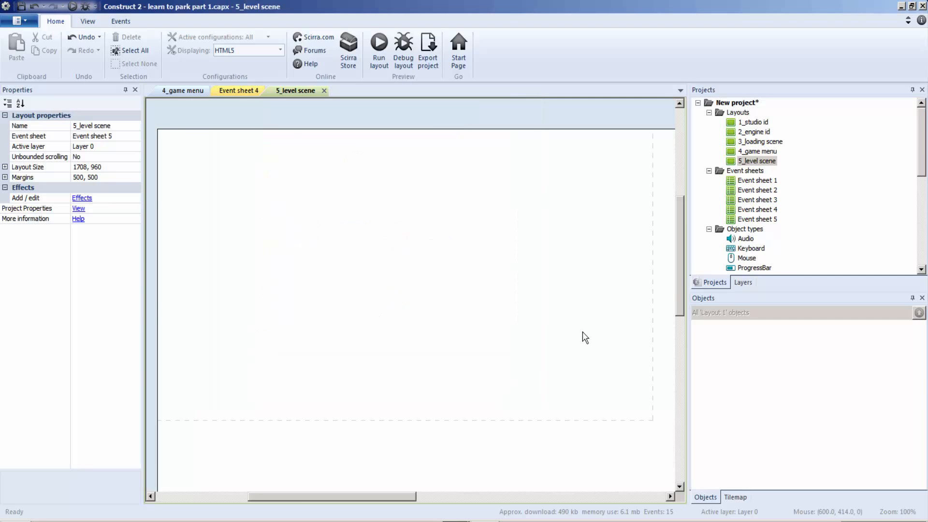
Place the existing TiledBackground on the 5_level scene layout at -9, -6 and resize it to 872 by 497 to cover the window area
left_click_drag(917, 126, 924, 220)
left_click_drag(760, 199, 245, 239)
left_click_drag(405, 301, 325, 217)
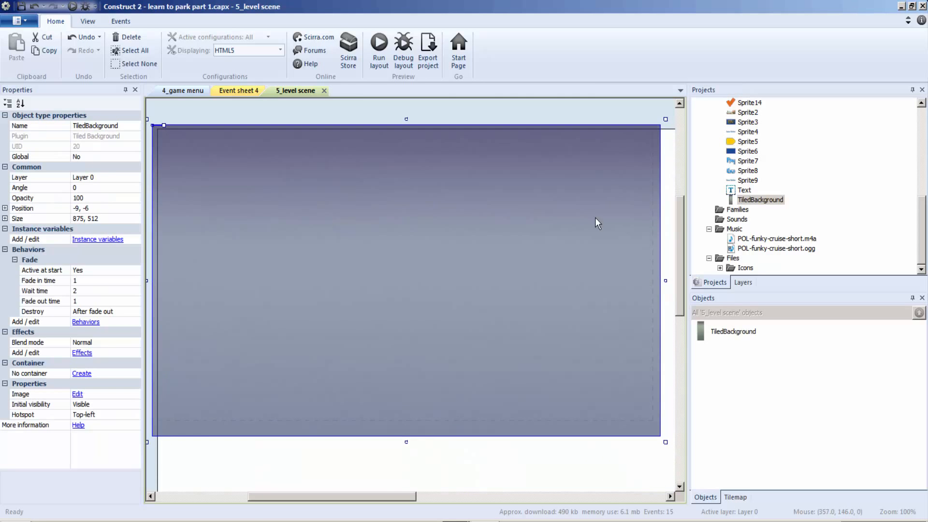
scroll(436, 245, "down", 3, "ctrl")
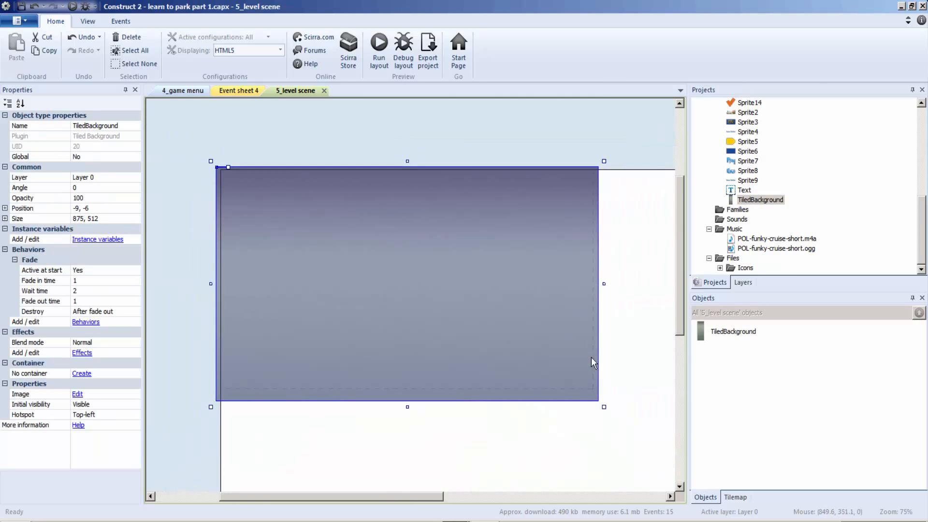
left_click_drag(604, 402, 594, 396)
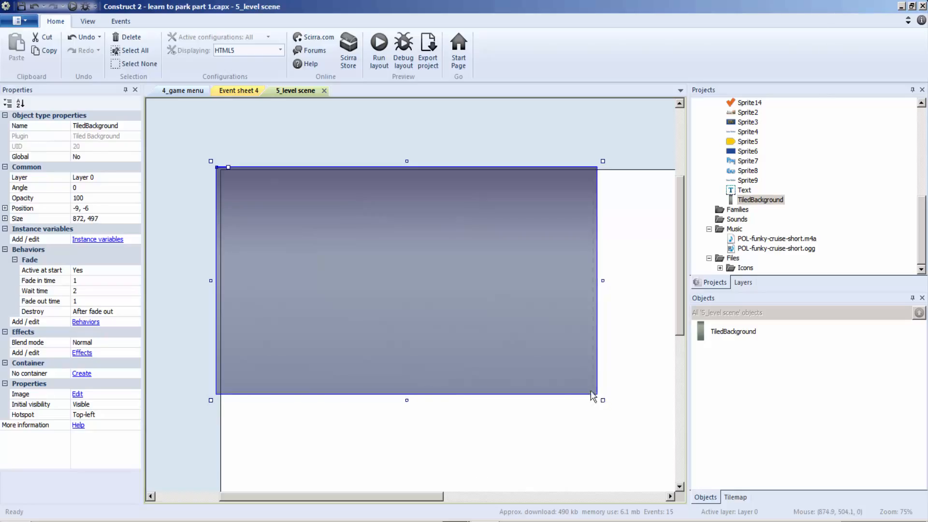
left_click(642, 328)
Insert a new sprite over the tiled background and load blue_button07.png as its image
right_click(345, 236)
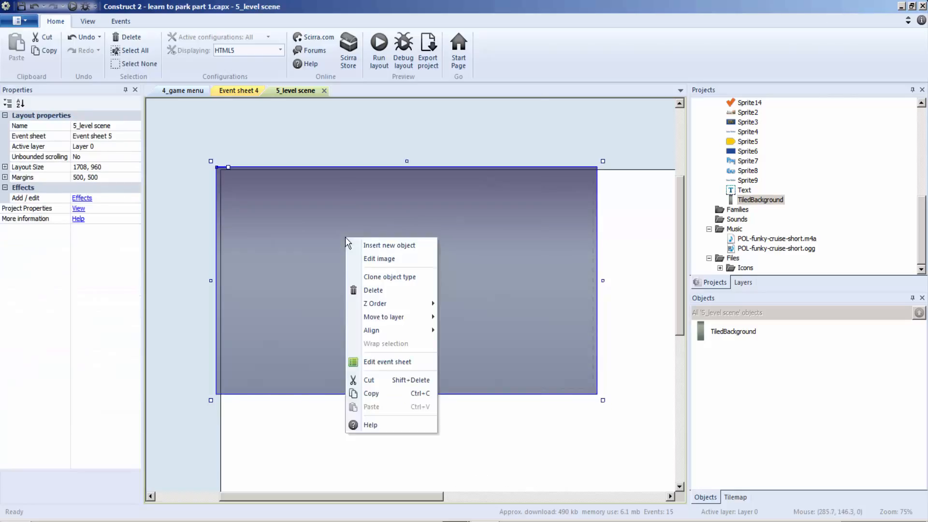
left_click(370, 248)
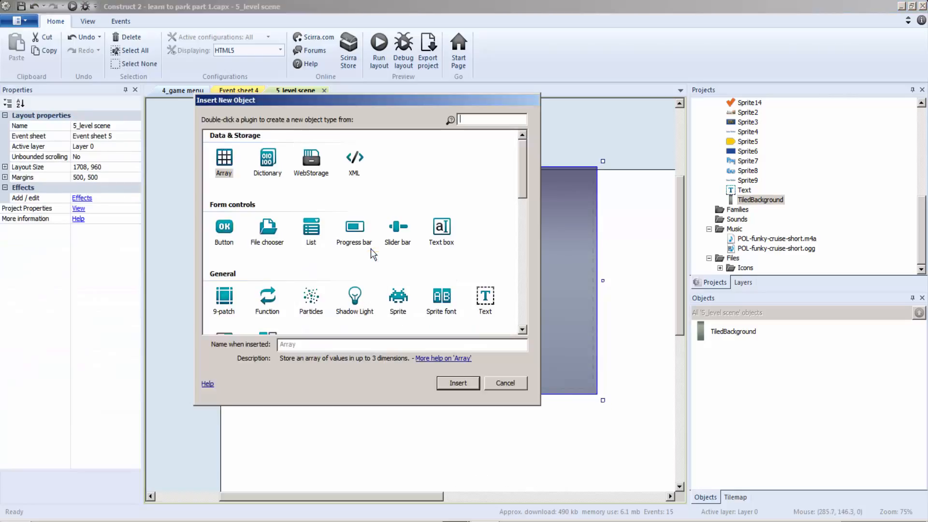
double_click(398, 298)
left_click(325, 261)
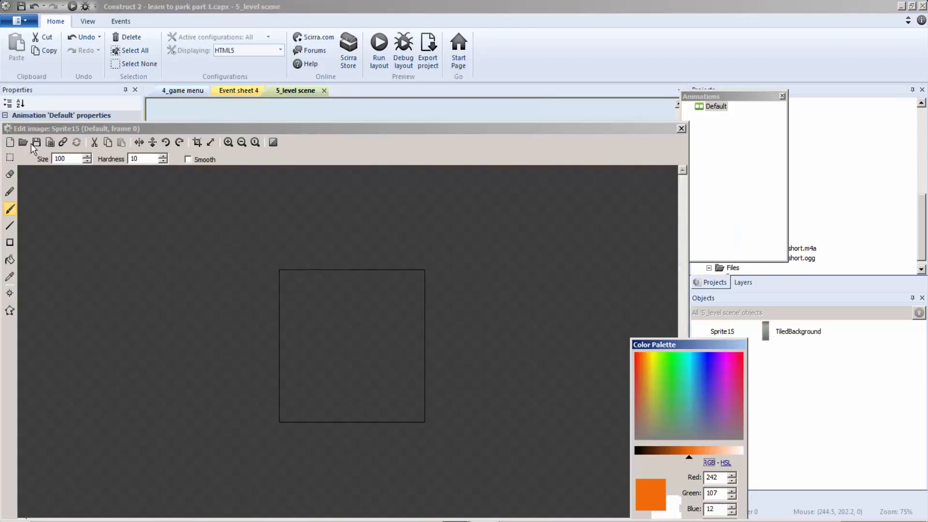
left_click(22, 142)
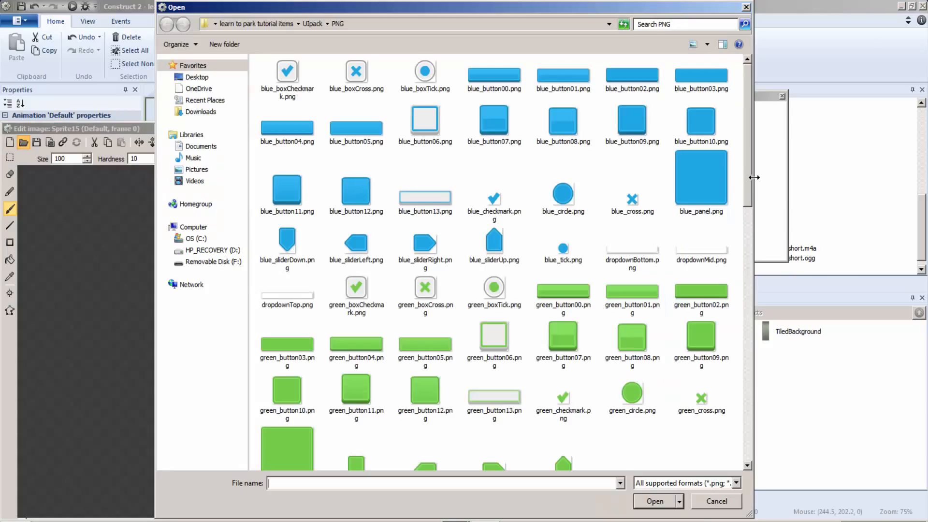
left_click(507, 125)
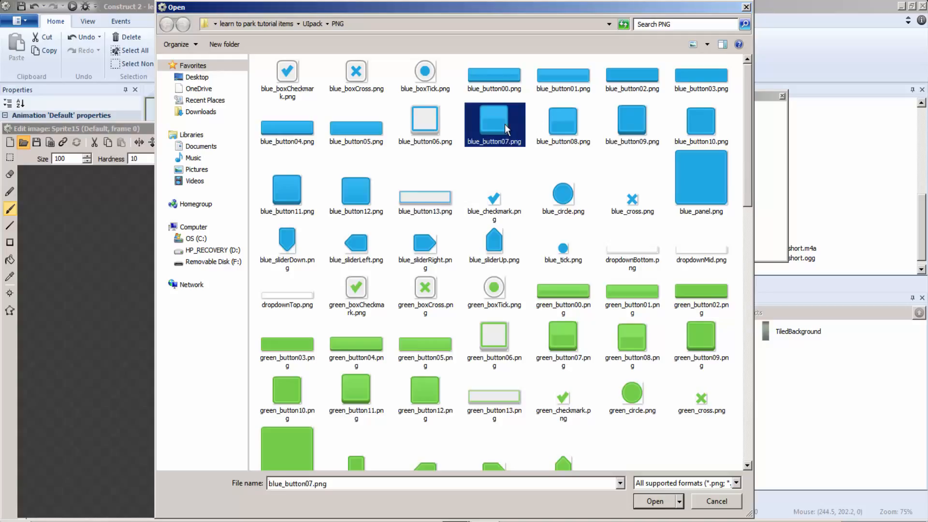
left_click(560, 128)
double_click(497, 136)
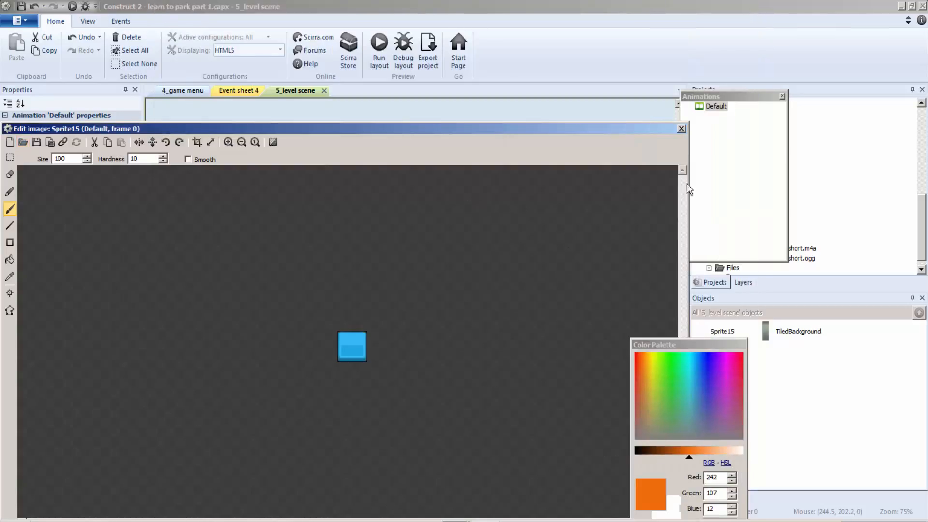
Rename the sprite's Default animation to blueButton
right_click(708, 109)
left_click(747, 167)
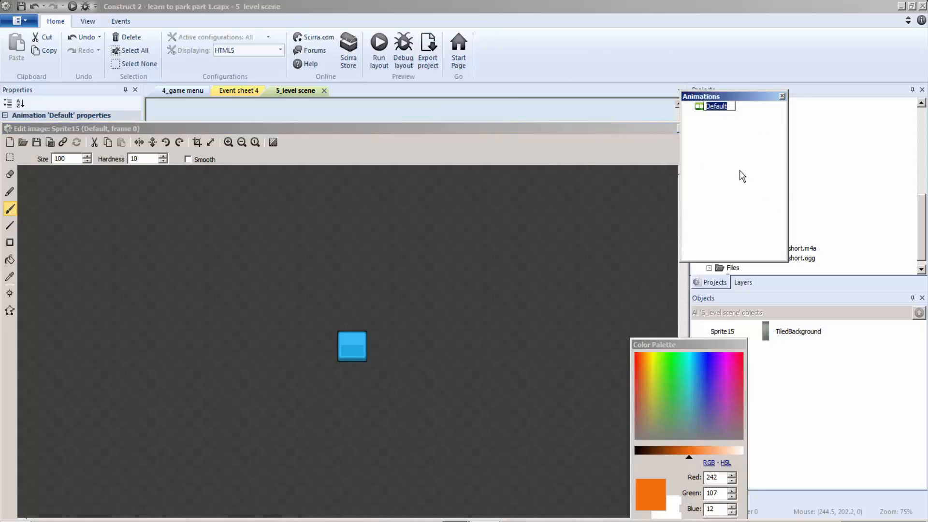
type("blue button")
Add a second frame to the blueButton animation and load blue_button08.png into it
left_click_drag(627, 132, 652, 55)
left_click(372, 479)
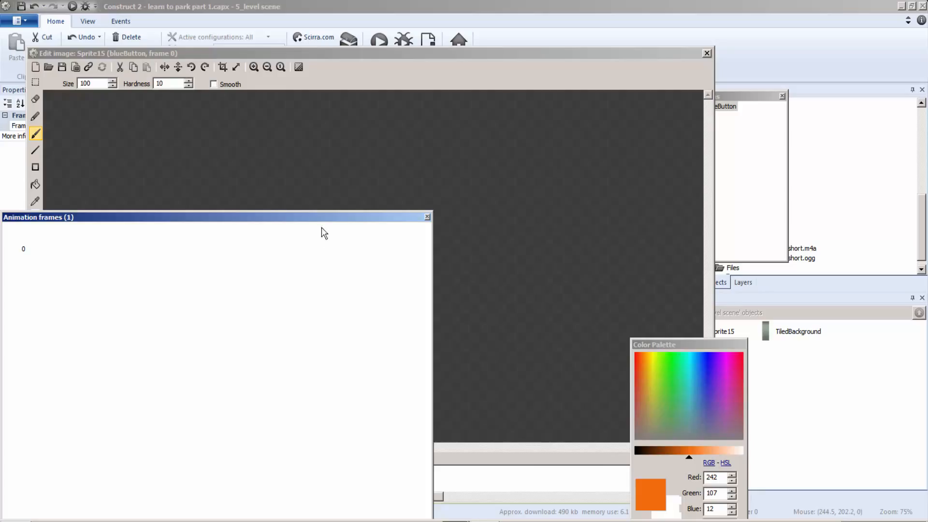
left_click_drag(321, 218, 598, 218)
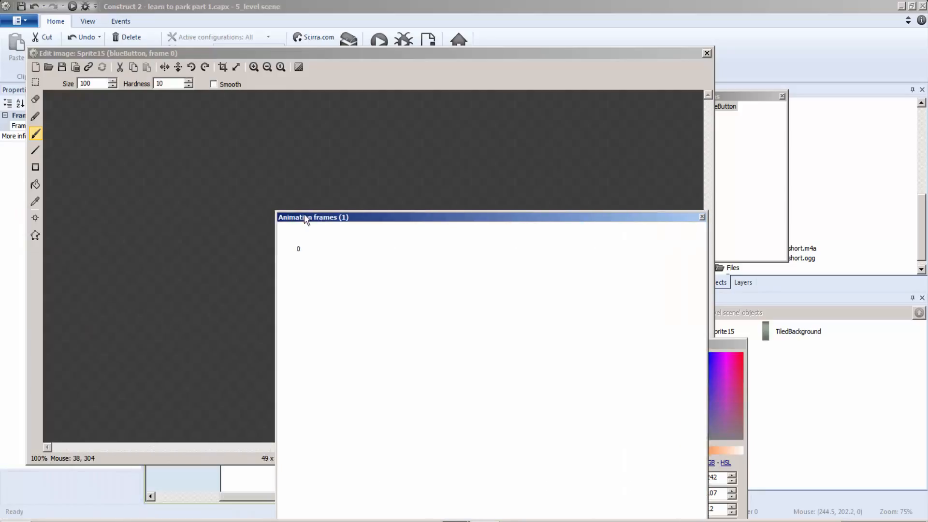
left_click_drag(423, 217, 333, 272)
right_click(301, 308)
left_click(334, 315)
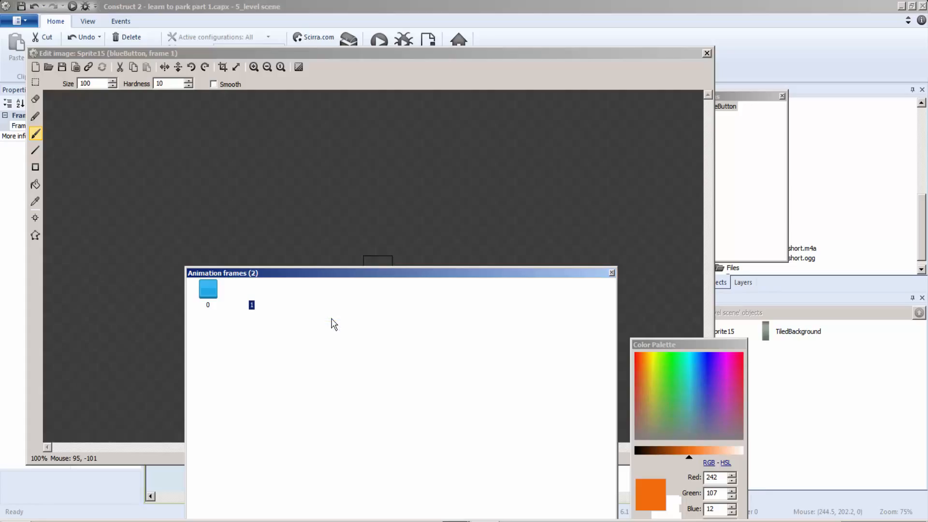
left_click(48, 67)
left_click(578, 124)
double_click(577, 121)
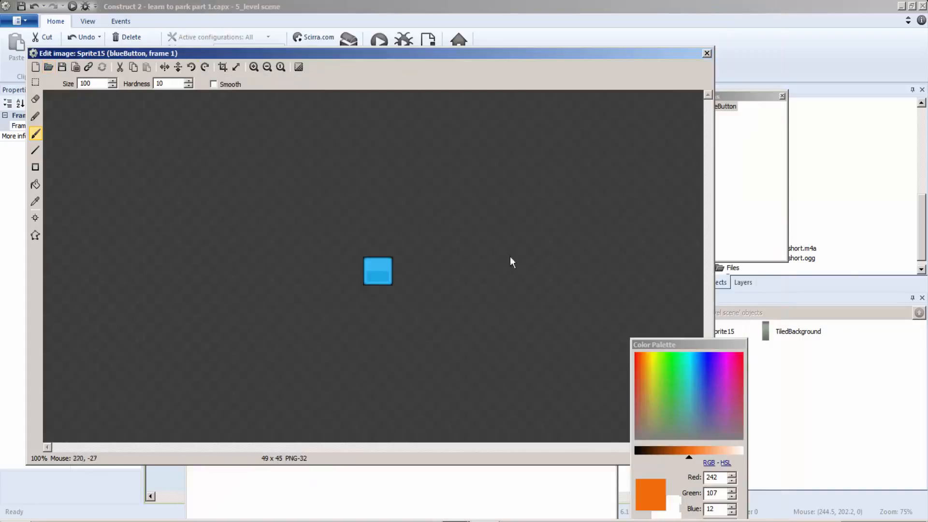
left_click(199, 485)
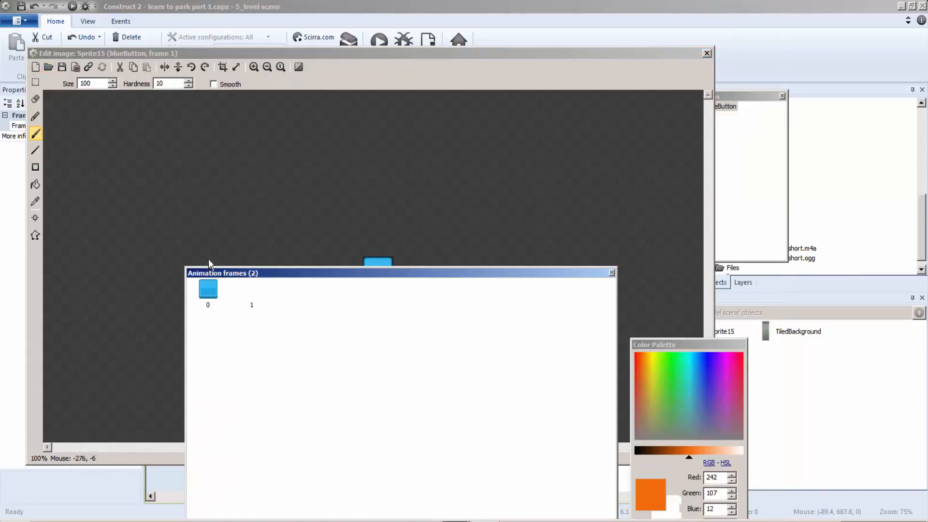
Close the image editor and move the blue button sprite to about 86, 77 near the background's upper-left corner
left_click(706, 53)
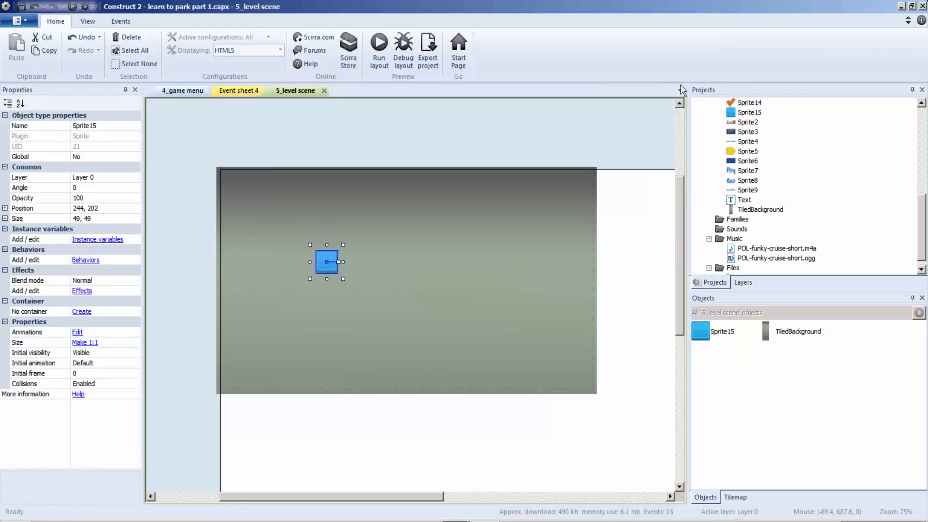
left_click_drag(332, 262, 264, 205)
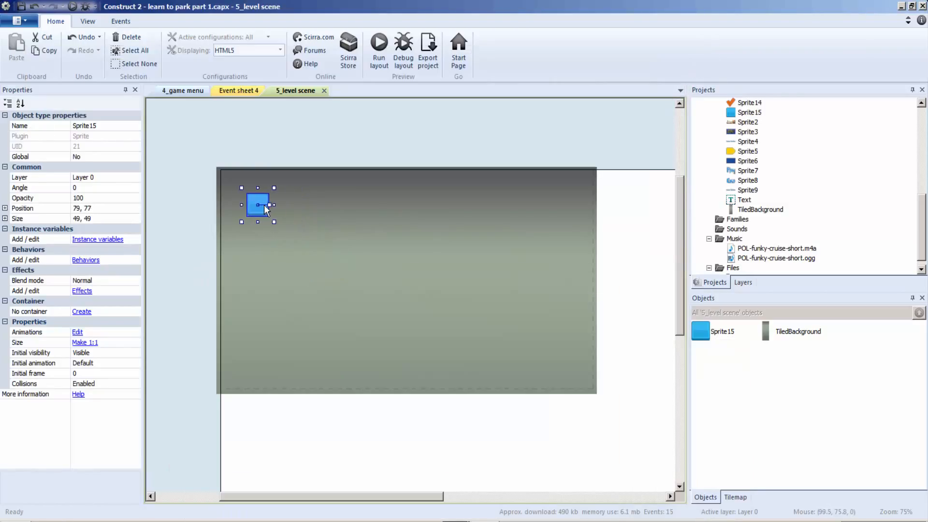
left_click(281, 165)
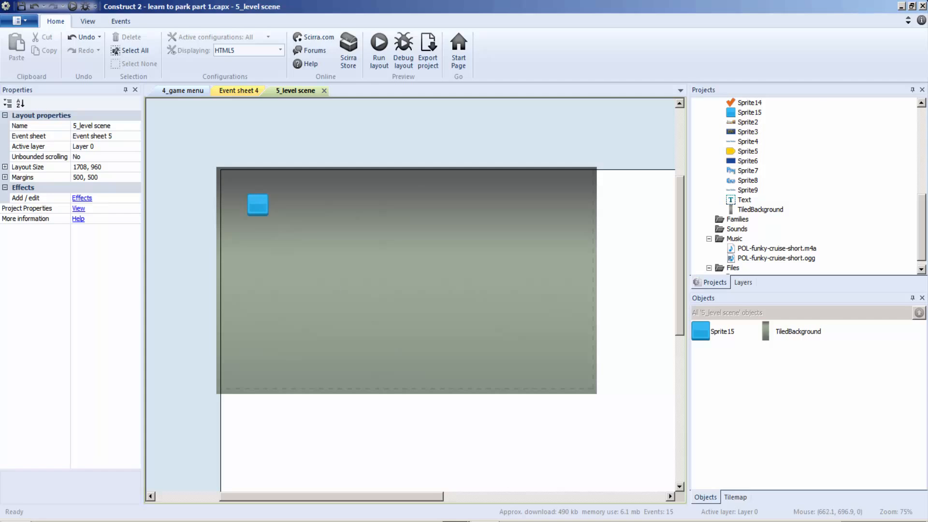
Review the events in Event sheet 4 and the 4_game menu layout, and close both of them
left_click(446, 521)
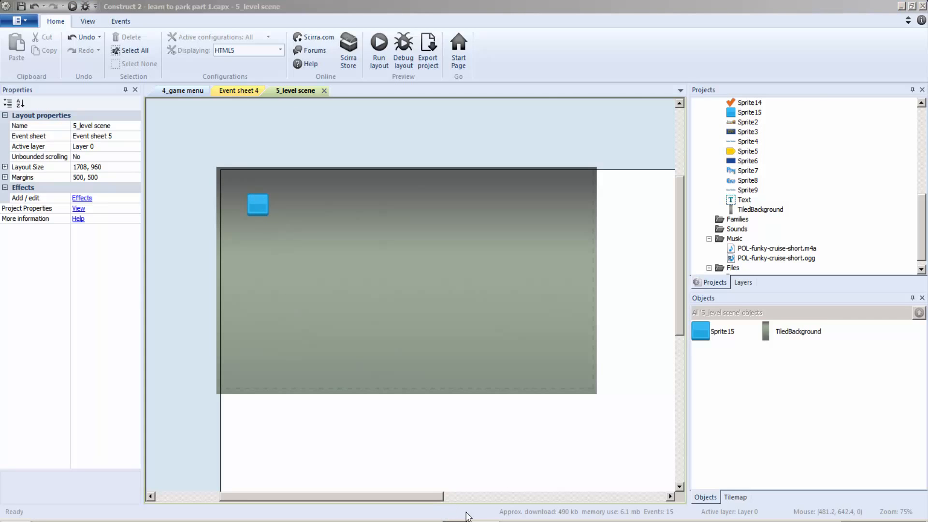
left_click(237, 93)
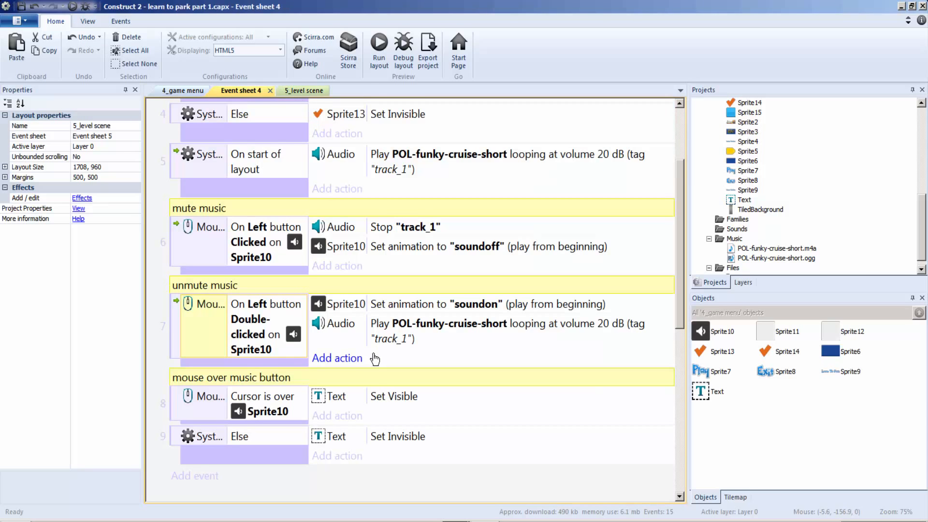
scroll(375, 359, "down", 2)
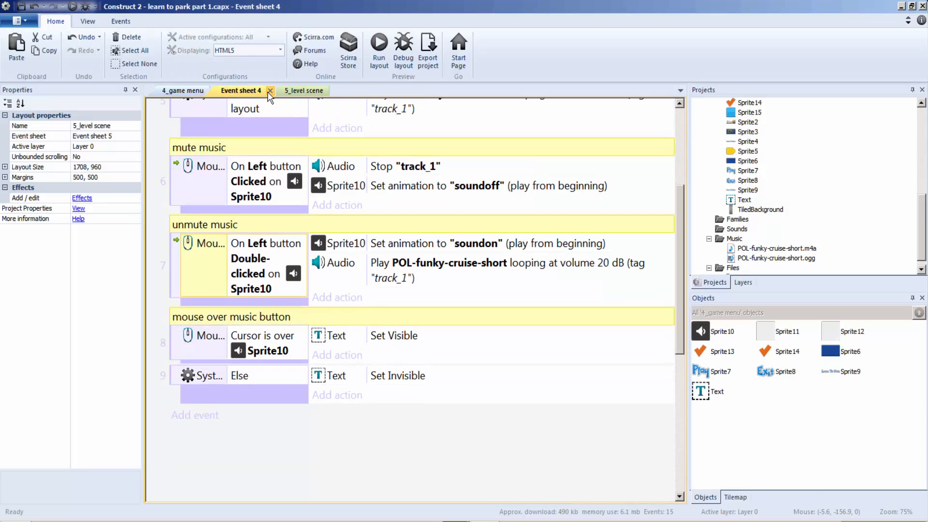
left_click(189, 91)
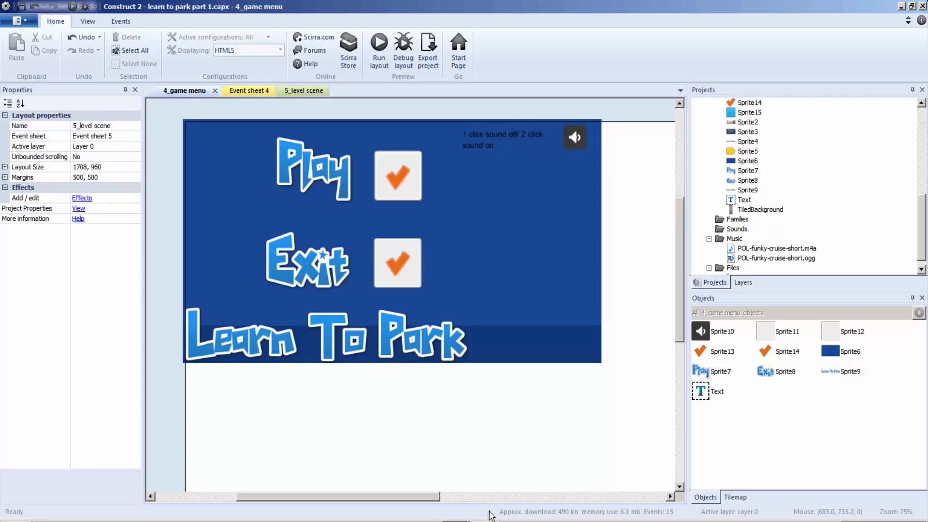
left_click(454, 521)
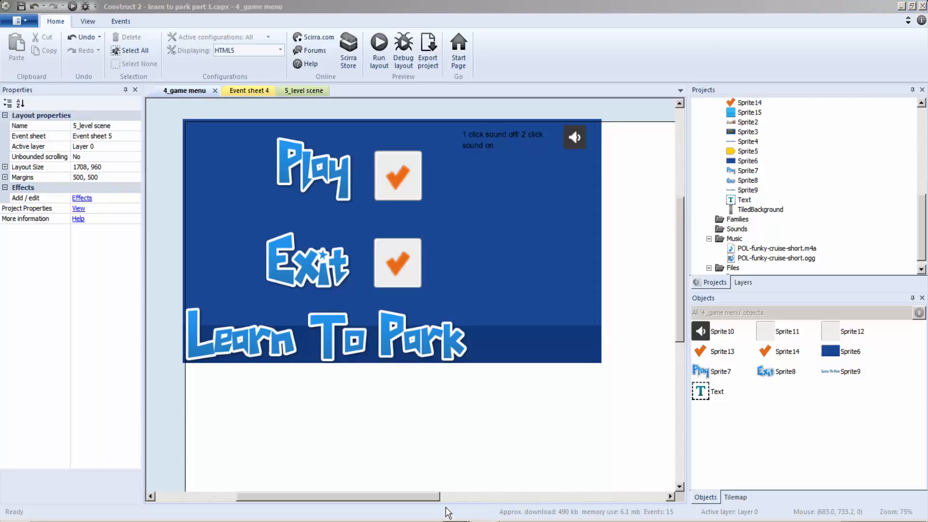
left_click(452, 491)
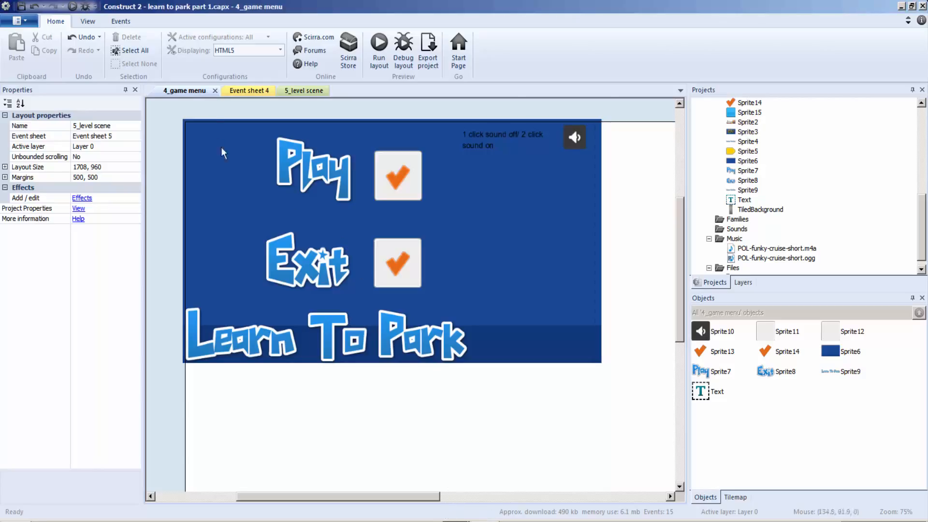
left_click(216, 91)
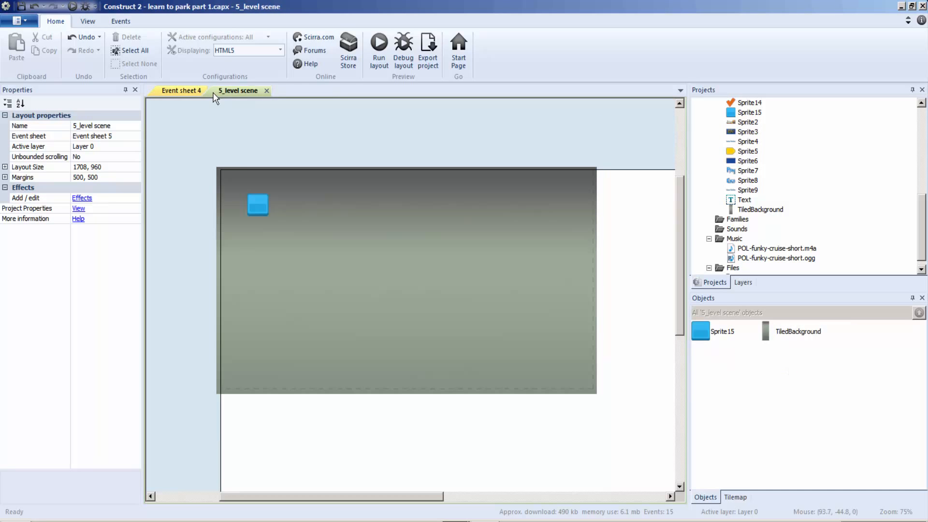
left_click(199, 92)
left_click(212, 92)
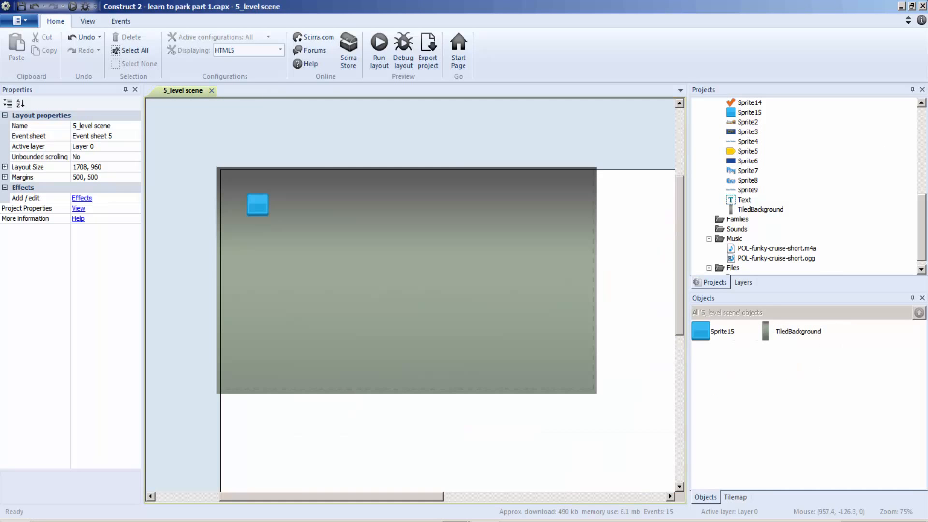
Open the empty Event sheet 5 from the project and return to the 5_level scene layout
left_click_drag(923, 220, 917, 154)
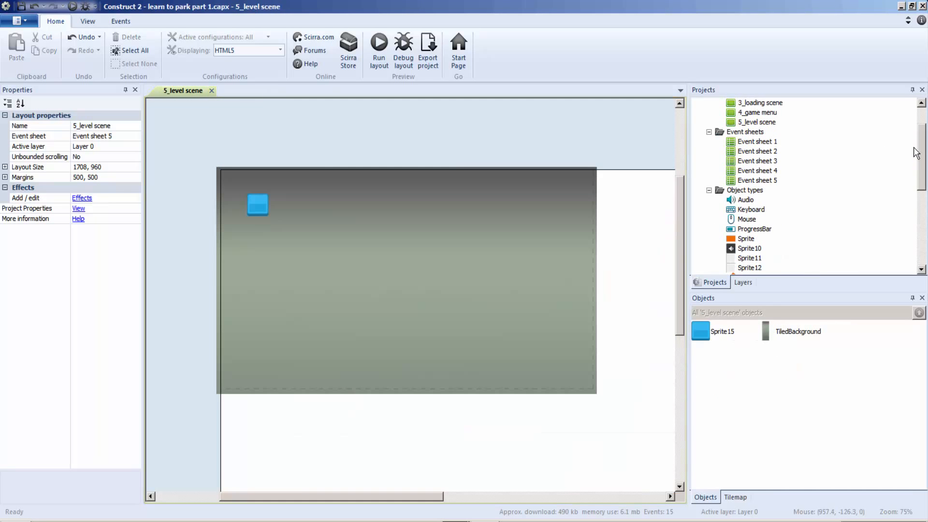
left_click(744, 182)
double_click(743, 182)
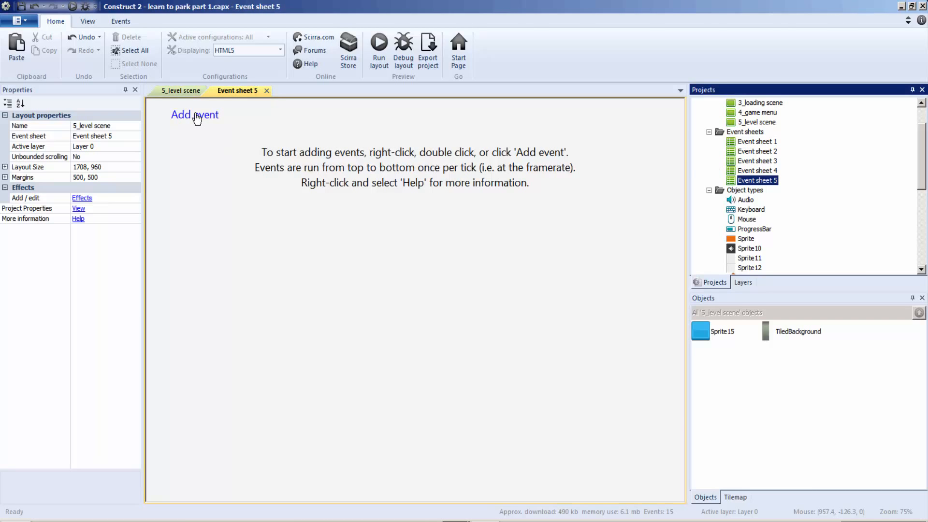
left_click(166, 89)
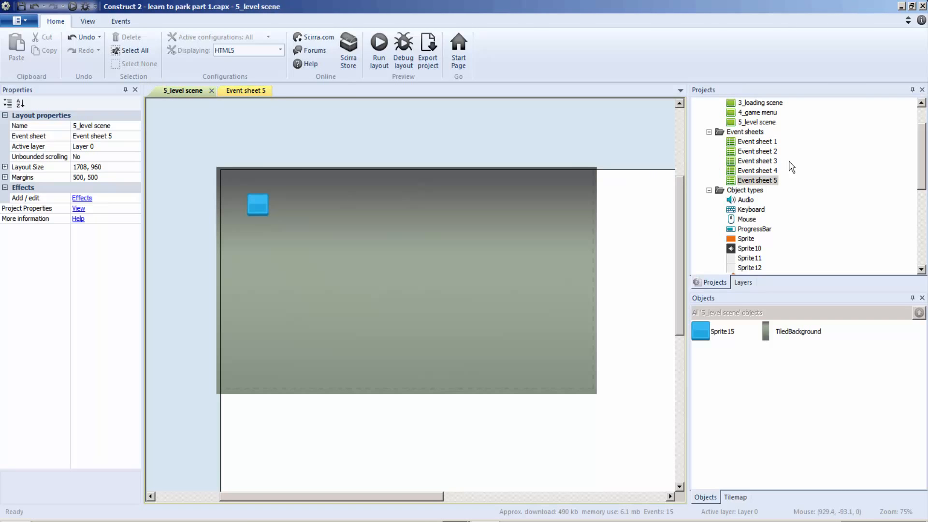
Open Event sheet 4 and the 4_game menu layout, and check which sprite is the Play button
double_click(757, 171)
left_click_drag(922, 175, 920, 153)
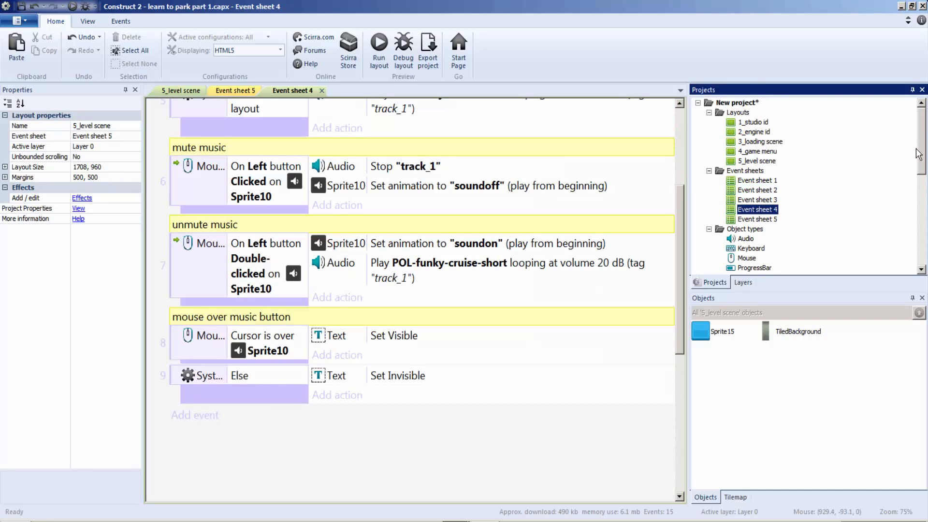
double_click(757, 151)
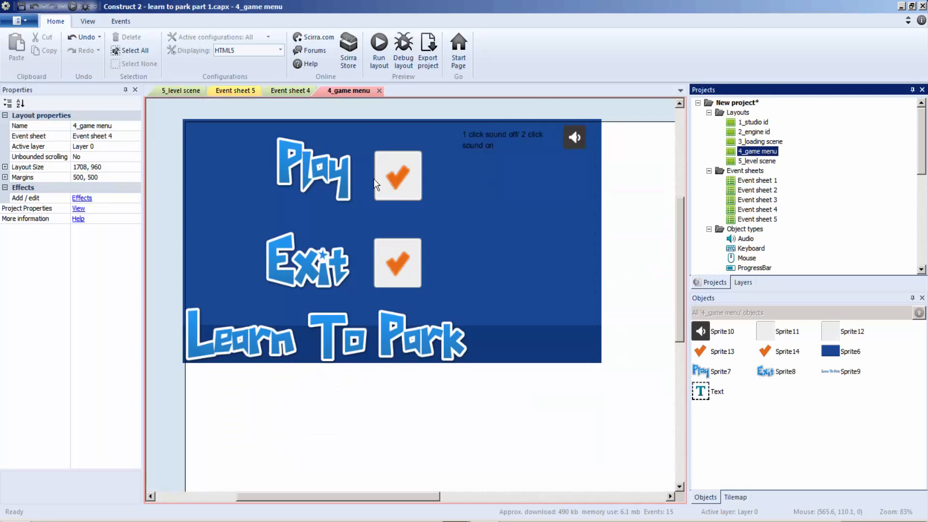
left_click(316, 178)
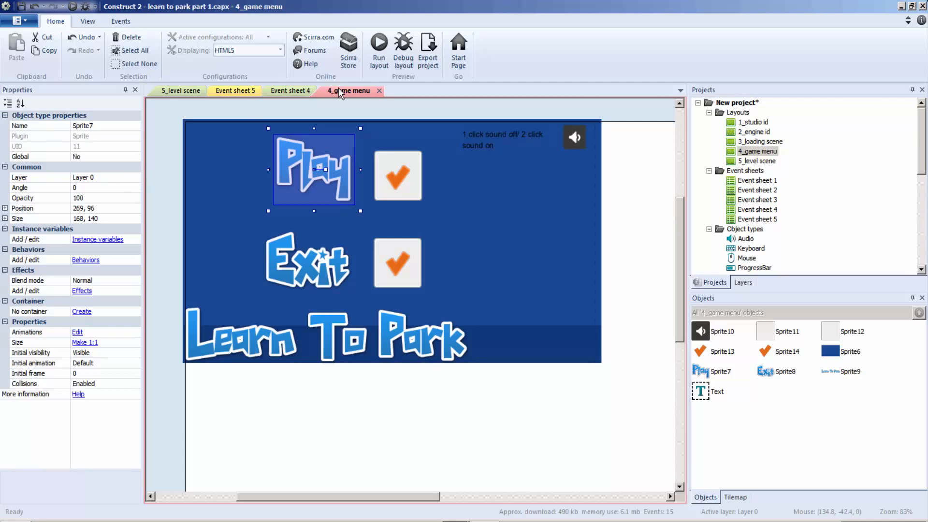
Add the comment "next scene" below the last event of Event sheet 4
left_click(288, 91)
scroll(197, 337, "down", 3)
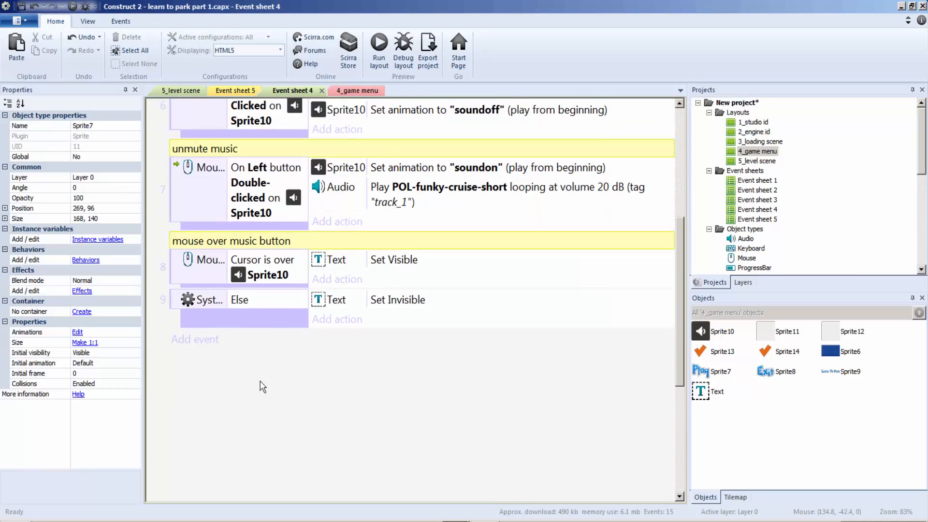
right_click(220, 359)
key("Escape")
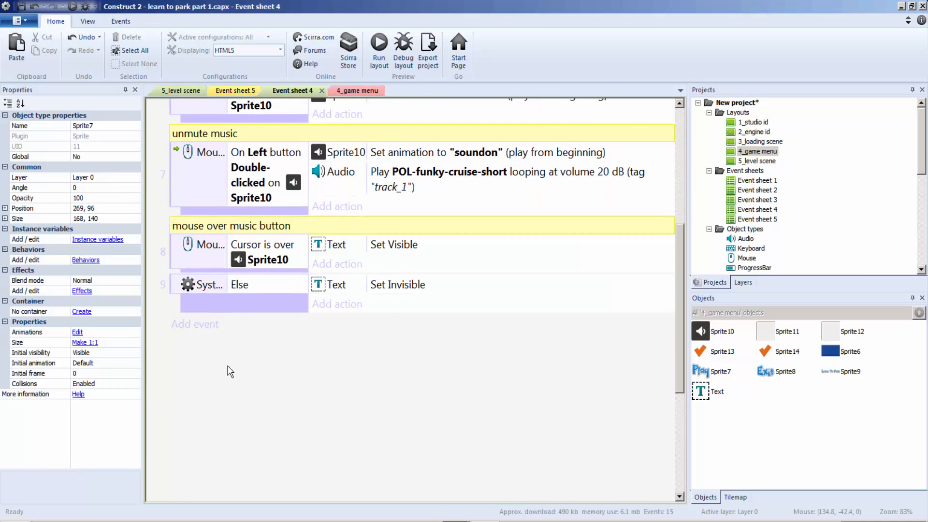
right_click(229, 372)
left_click(269, 388)
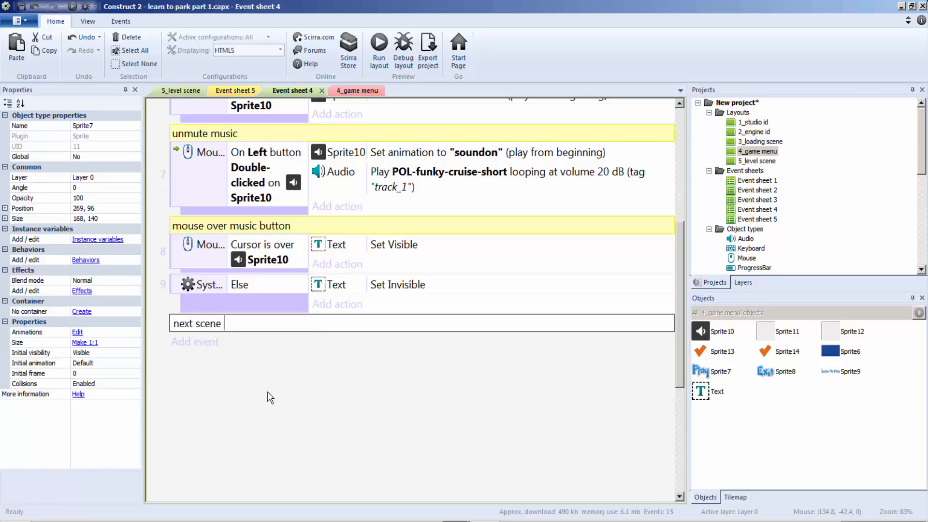
key("Return")
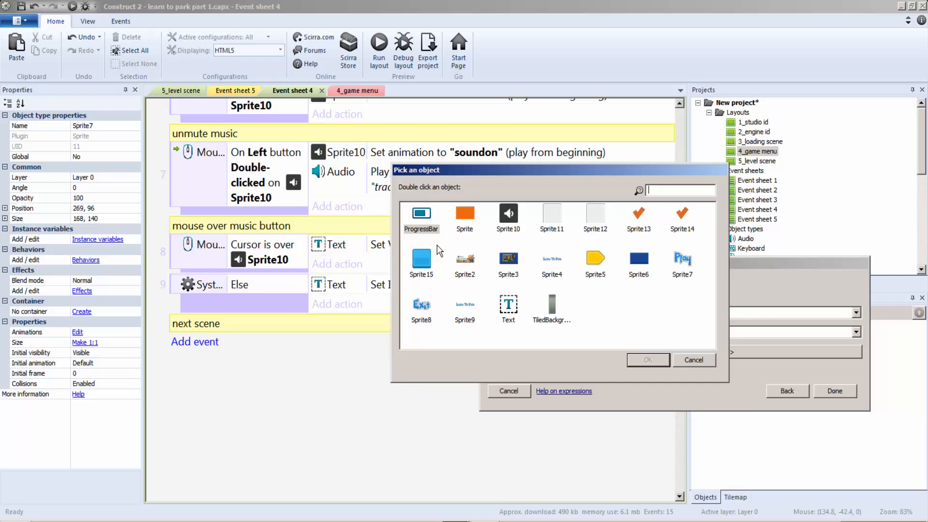
Add an event under the next scene comment that goes to the 5_level scene layout when the Play sprite, Sprite7, is left-clicked
double_click(682, 261)
left_click(836, 391)
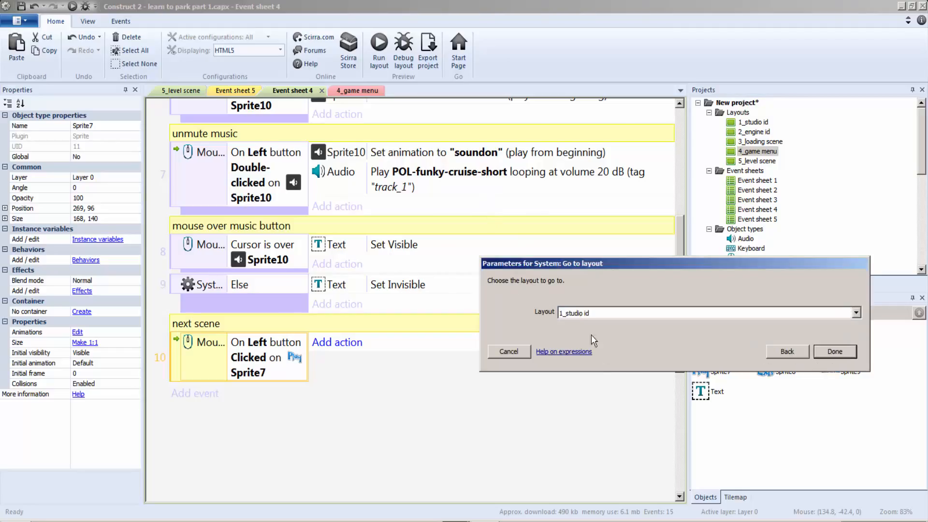
left_click(580, 313)
left_click(597, 363)
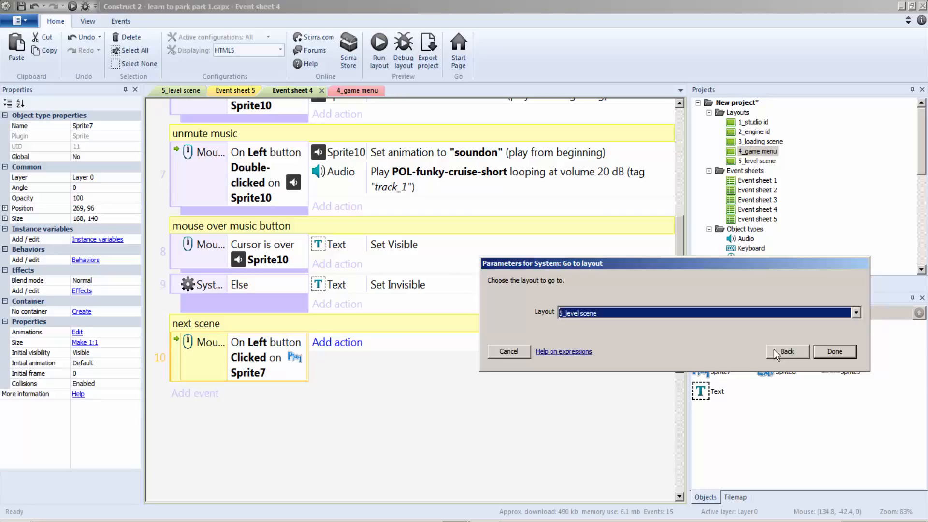
left_click(835, 352)
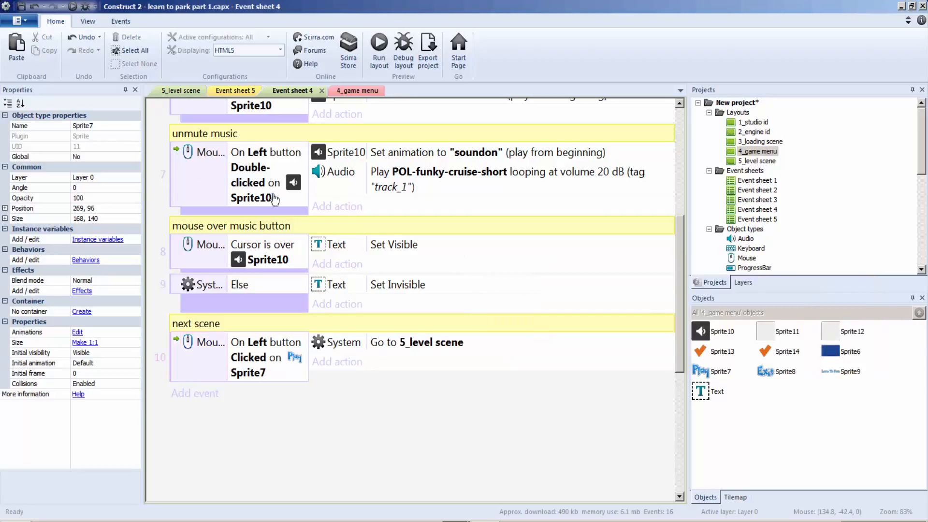
Close Event sheet 4 and the 4_game menu layout, keeping 5_level scene and Event sheet 5 open
left_click(321, 91)
left_click(237, 90)
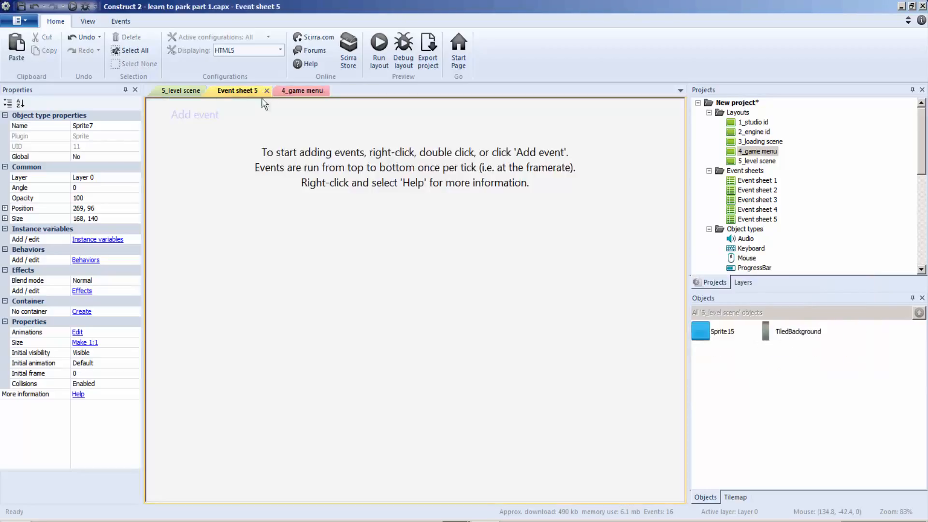
left_click(309, 92)
left_click(330, 91)
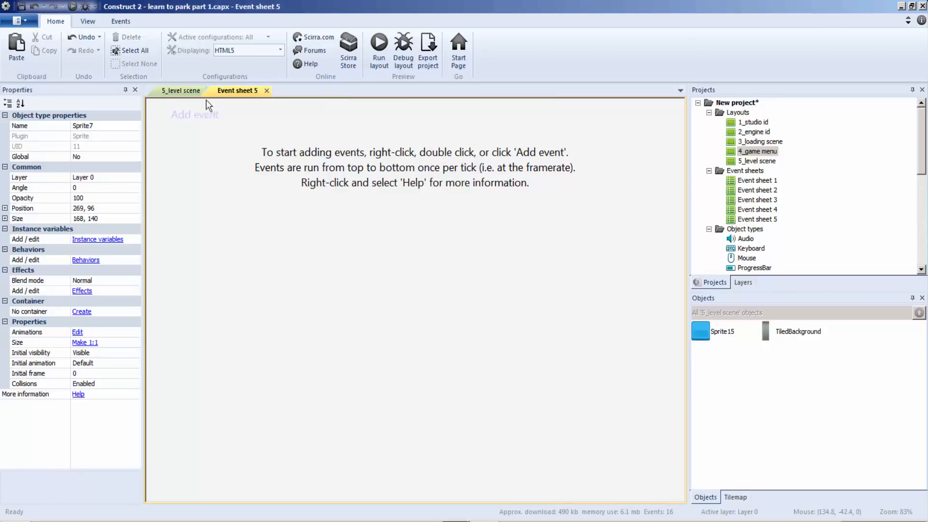
Add an event to Event sheet 5 that sets Sprite15's animation from the beginning on a left click, leaving the animation name empty
left_click(179, 91)
left_click(258, 91)
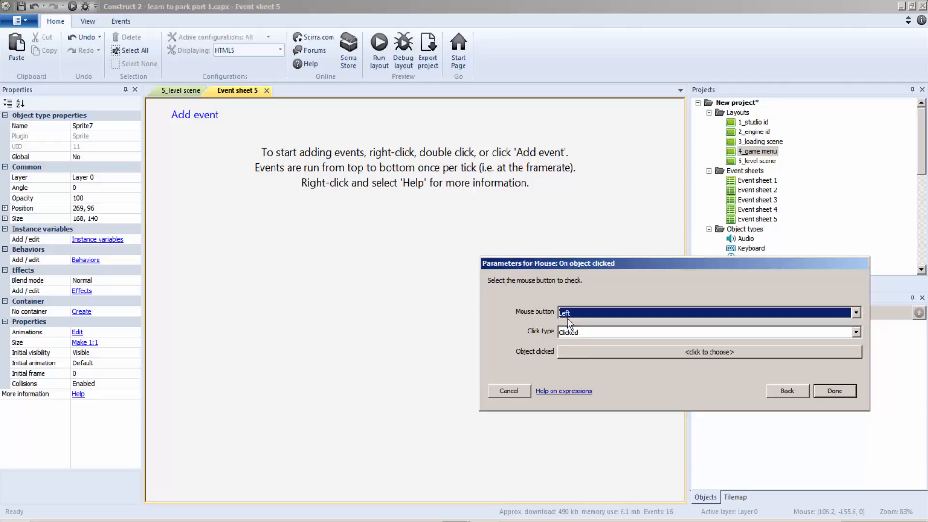
left_click(579, 350)
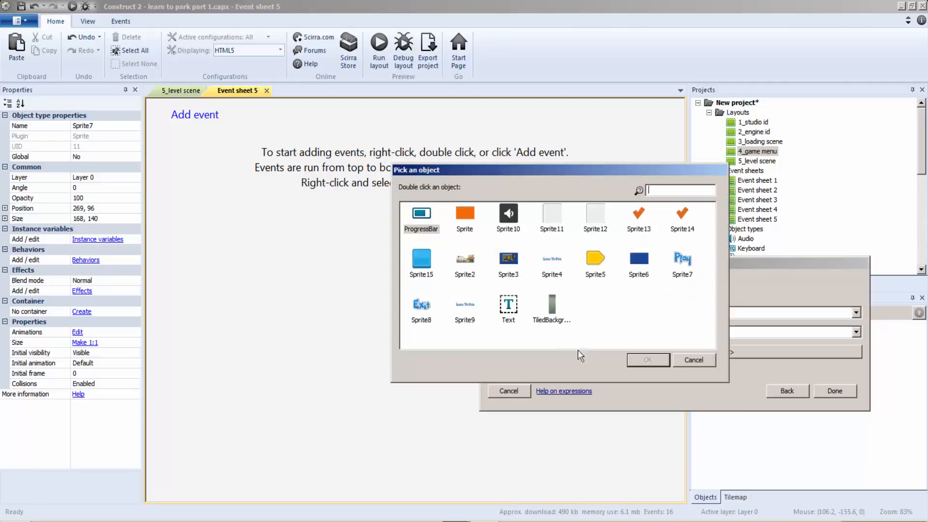
left_click(419, 269)
double_click(418, 269)
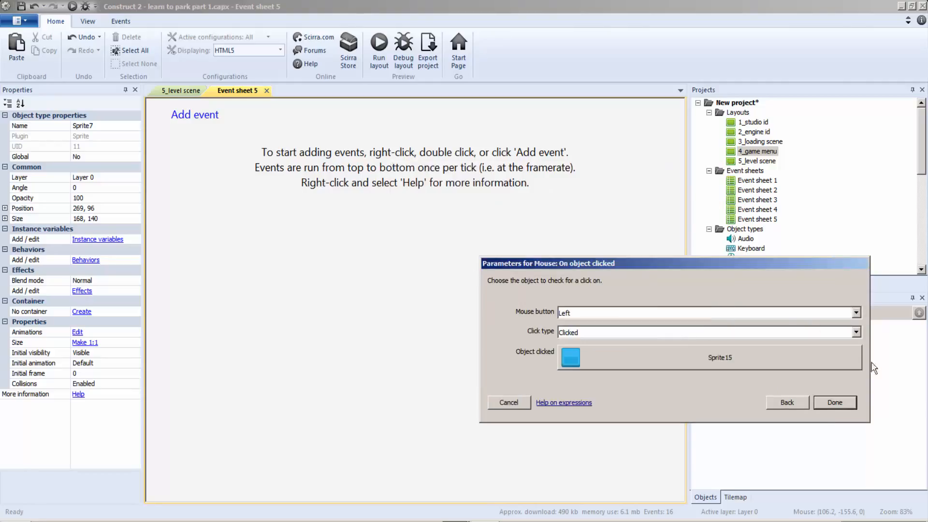
left_click(830, 403)
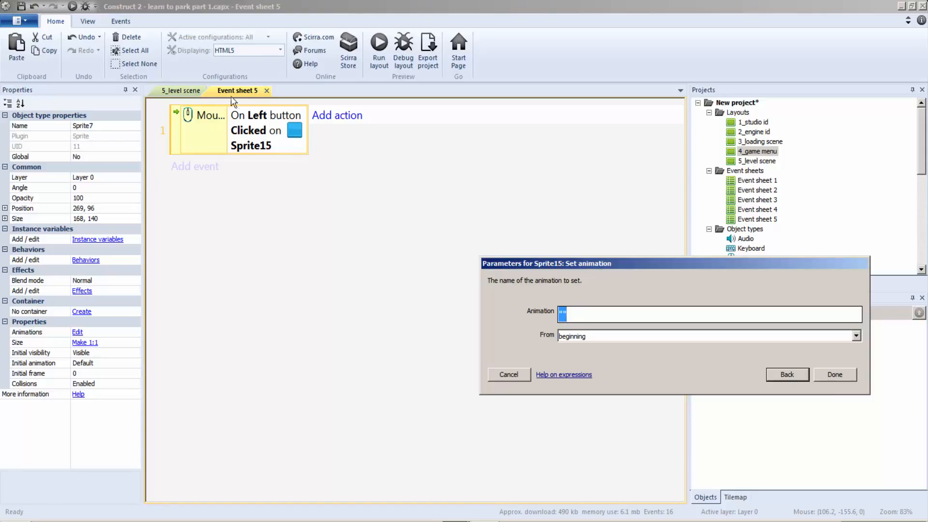
left_click(828, 374)
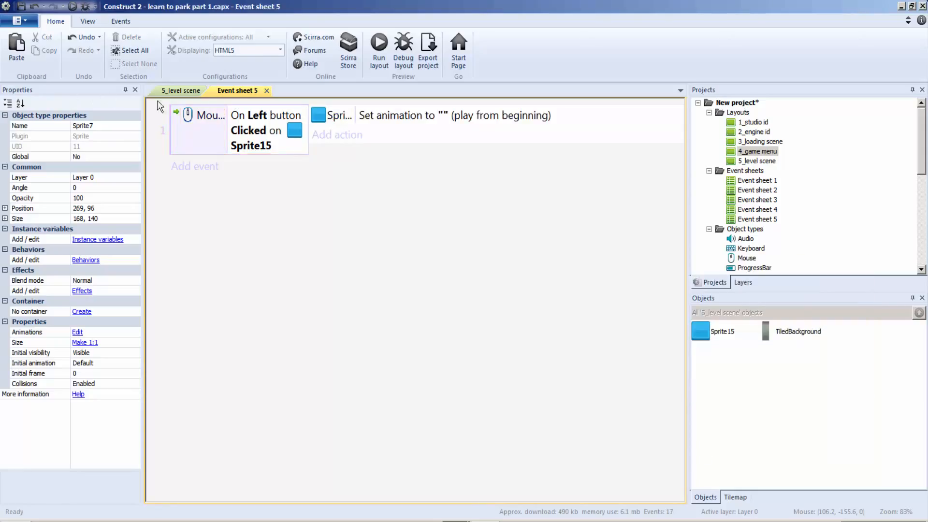
Open the blue button sprite's animations on the 5_level scene layout and check the animation's name
left_click(175, 91)
double_click(258, 204)
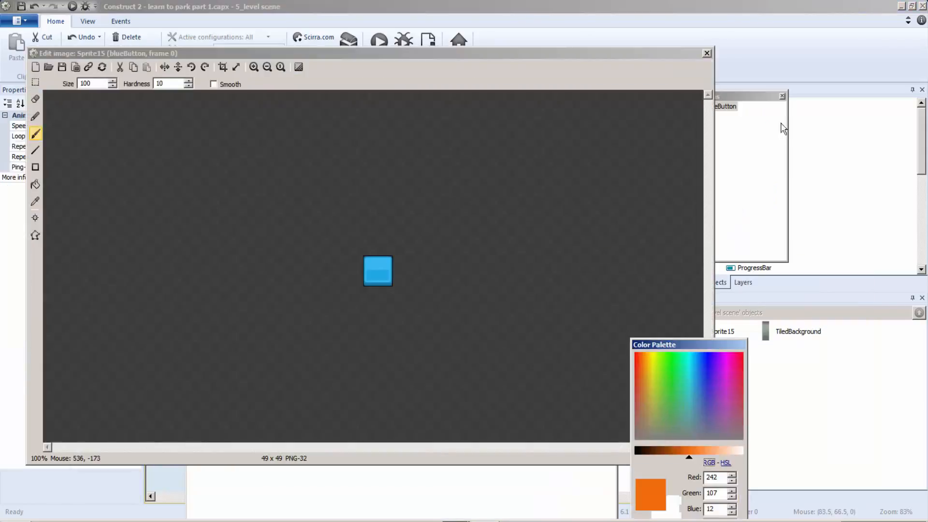
left_click(730, 107)
left_click(730, 107)
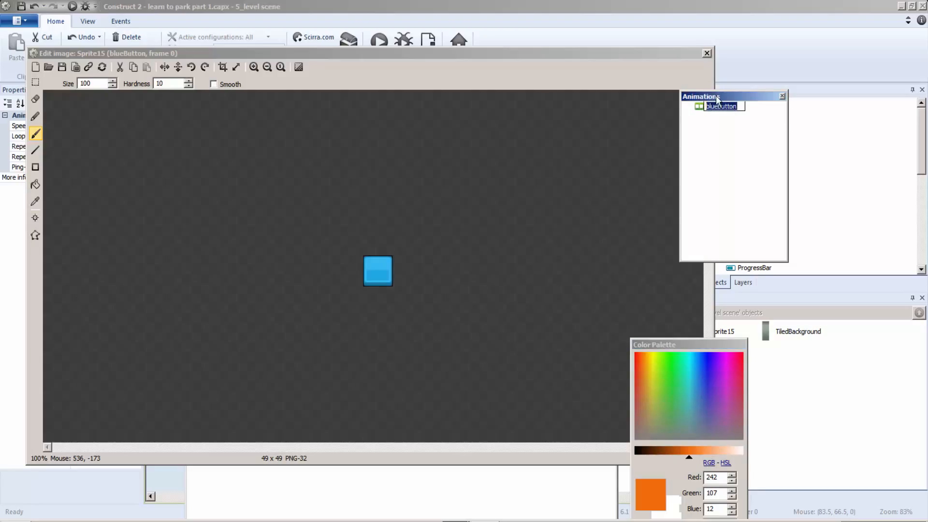
left_click(707, 52)
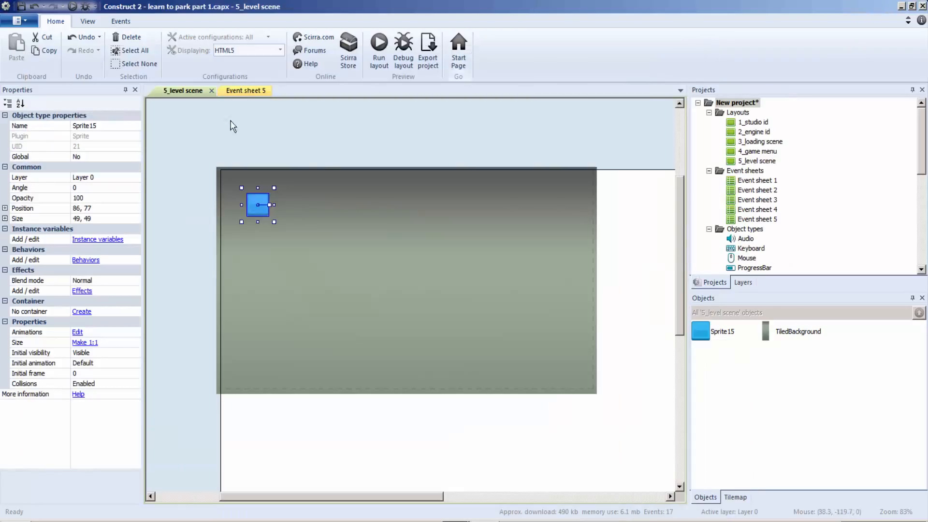
double_click(257, 211)
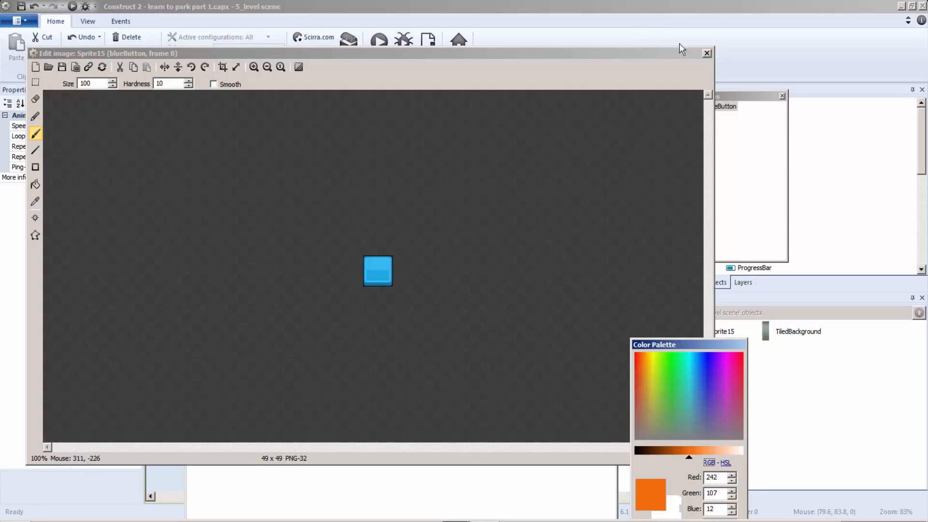
Set the animation name in Sprite15's Set animation action on Event sheet 5 to "blueButton" and preview the layout
left_click(707, 52)
left_click(226, 91)
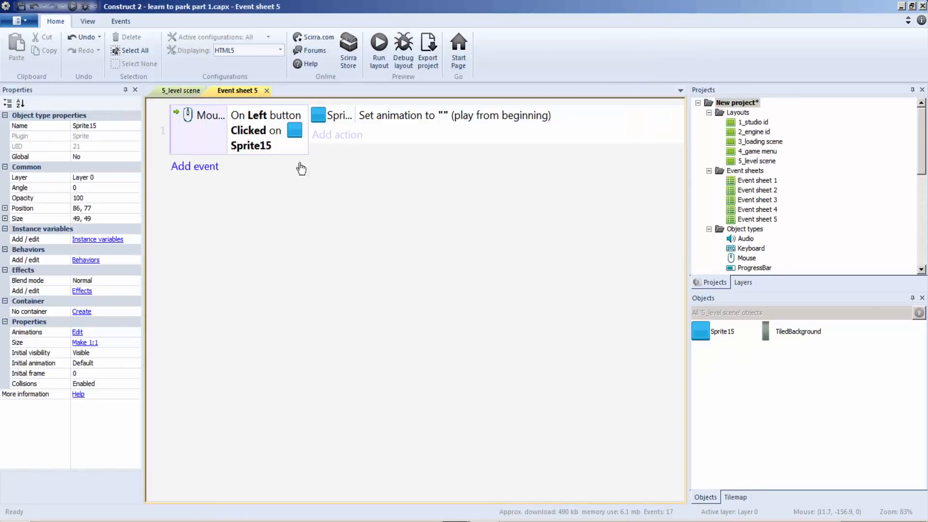
double_click(366, 115)
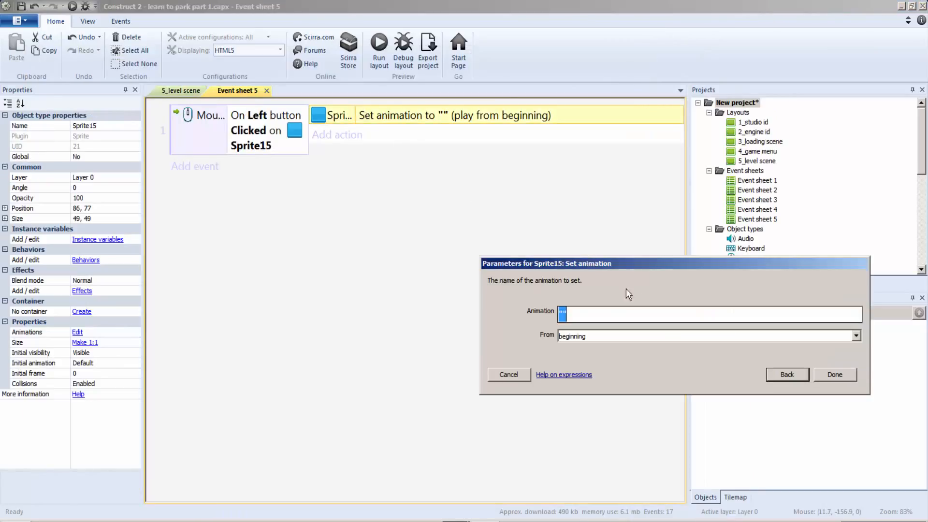
left_click(563, 315)
type("blueButton")
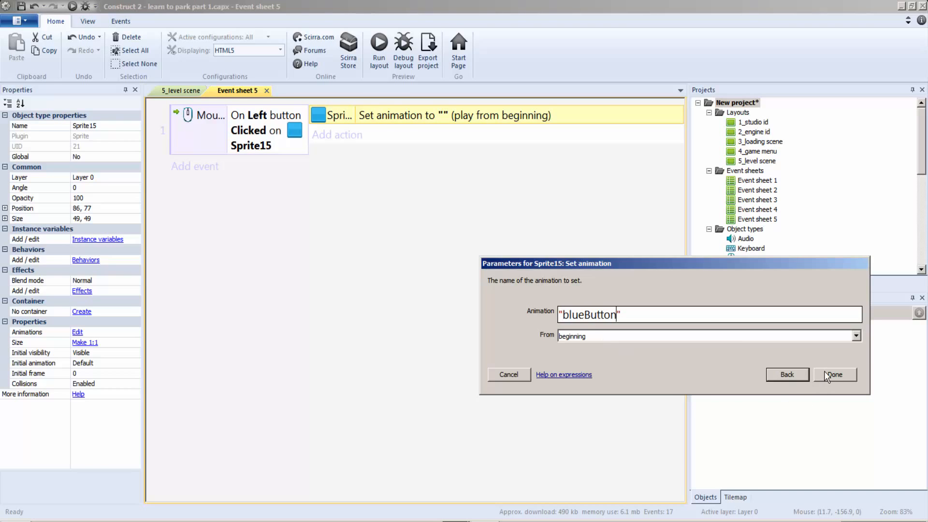
left_click(835, 374)
left_click(379, 48)
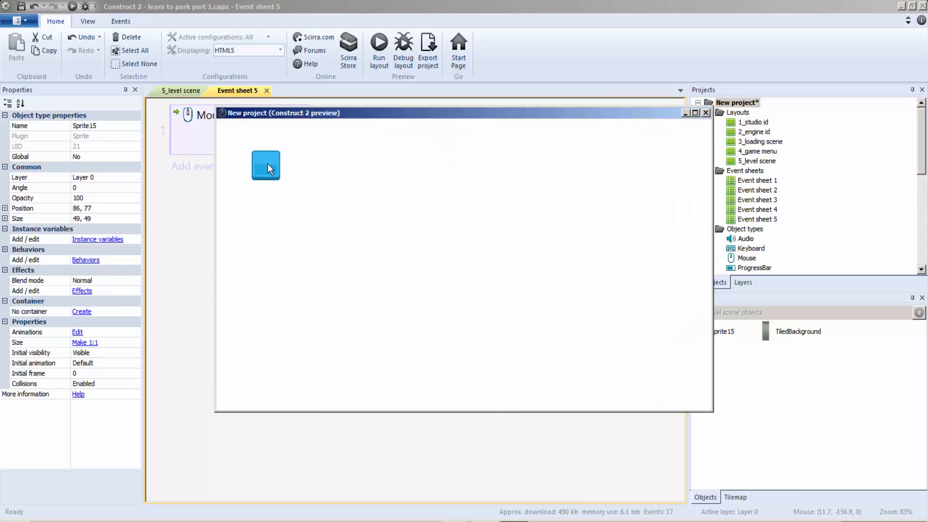
left_click(706, 112)
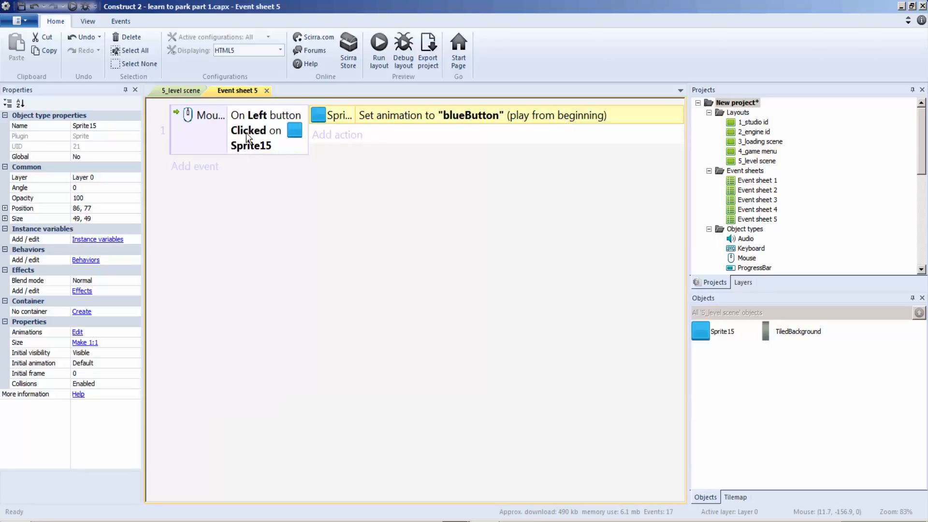
Set the speed of the blue button sprite's blueButton animation to 1 from the 5_level scene layout
left_click(174, 92)
double_click(261, 213)
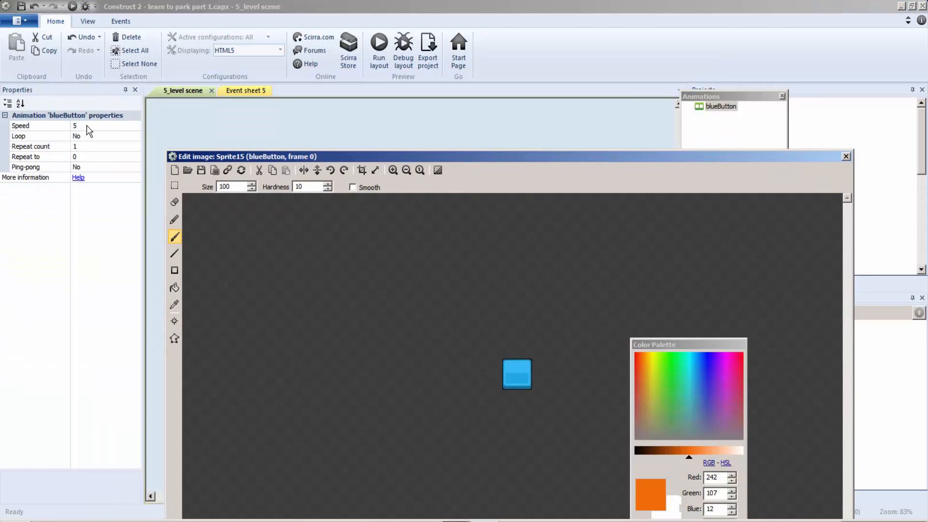
left_click(86, 126)
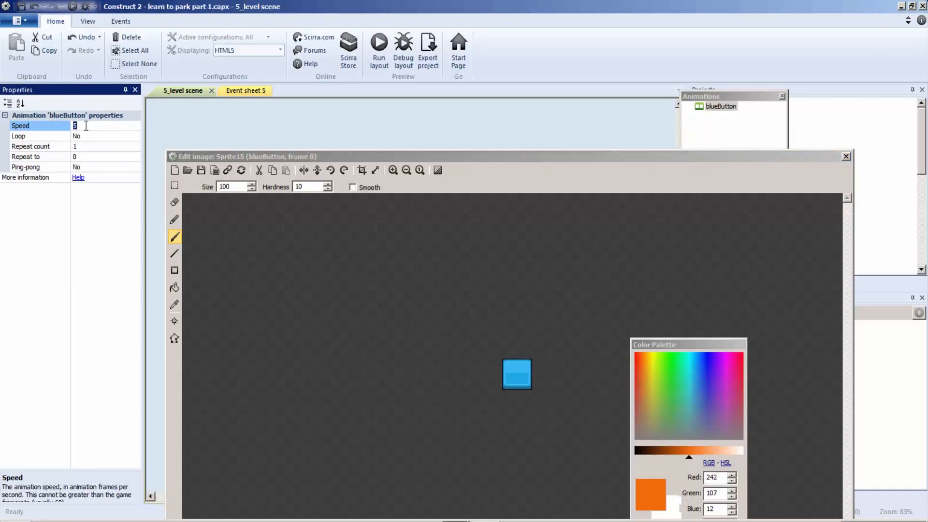
left_click(213, 140)
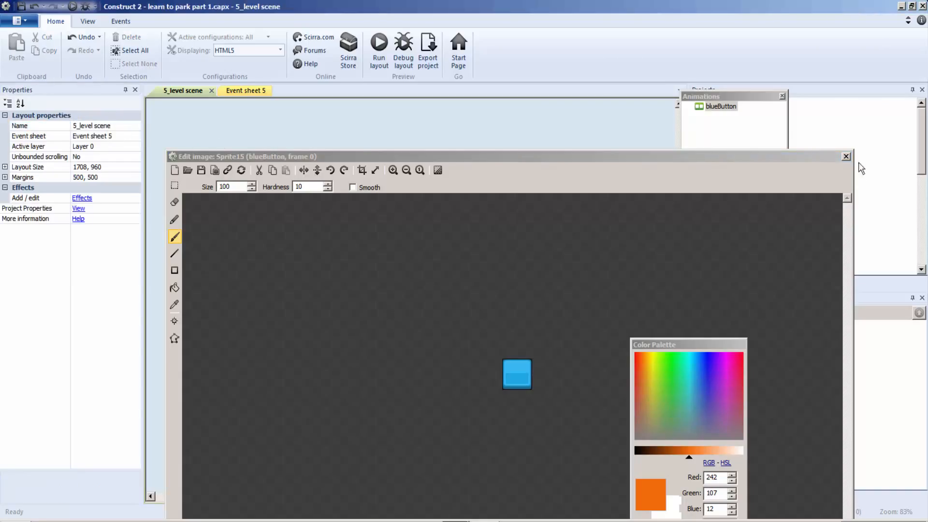
left_click(847, 157)
Set the TiledBackground's Fade in time, Wait time and Fade out time to 0
left_click(393, 234)
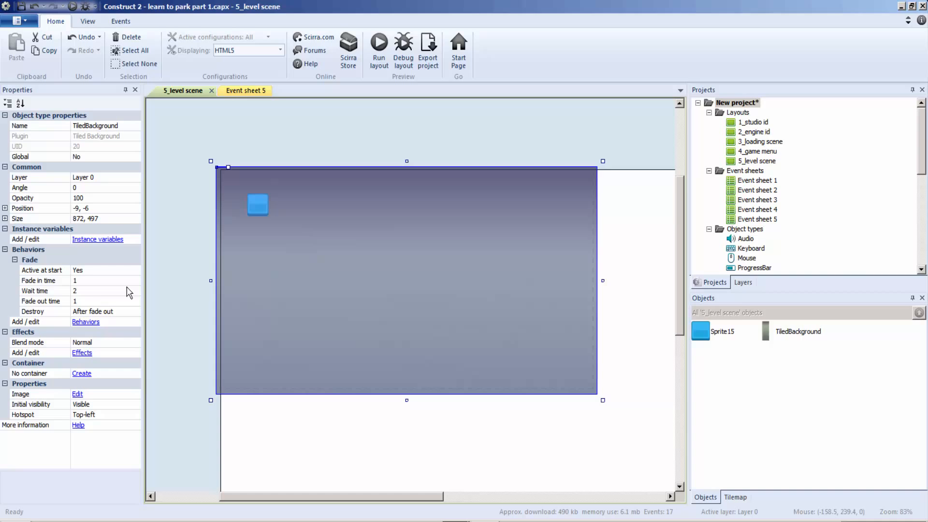
left_click(76, 283)
type("0")
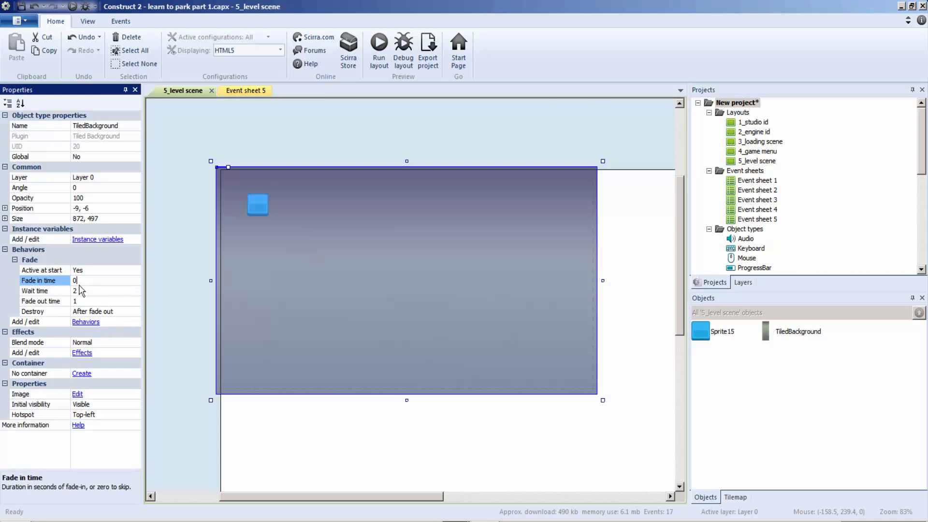
left_click(76, 291)
type("0")
left_click(83, 301)
type("0")
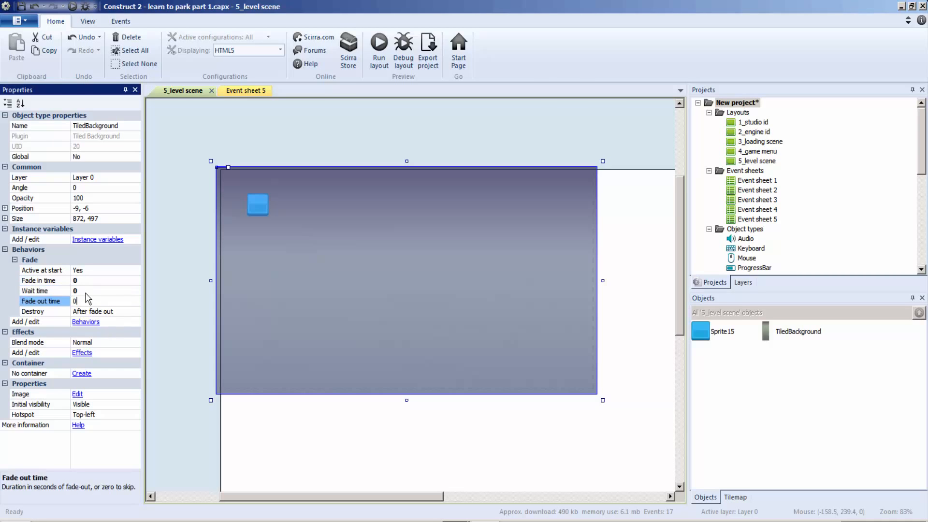
Set Active at start to No for the TiledBackground's Fade behavior and preview the layout
left_click(90, 271)
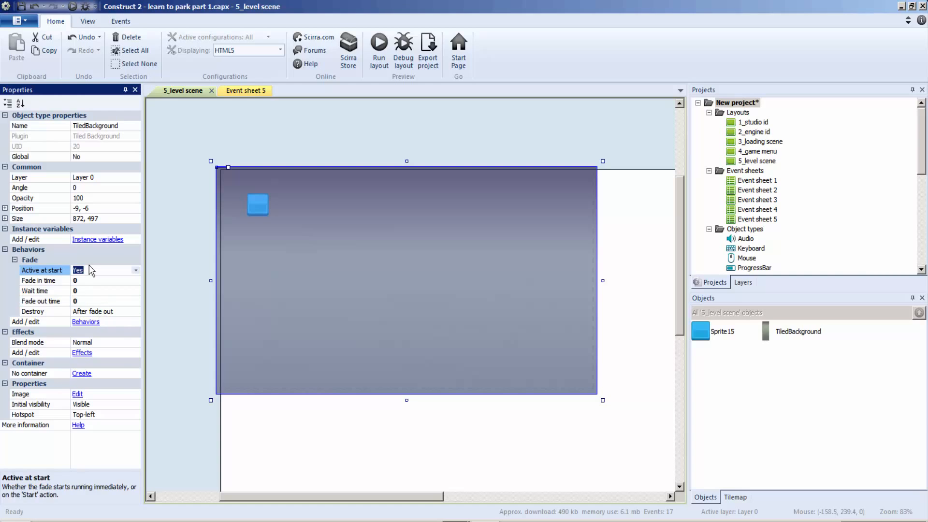
left_click(136, 270)
left_click(123, 289)
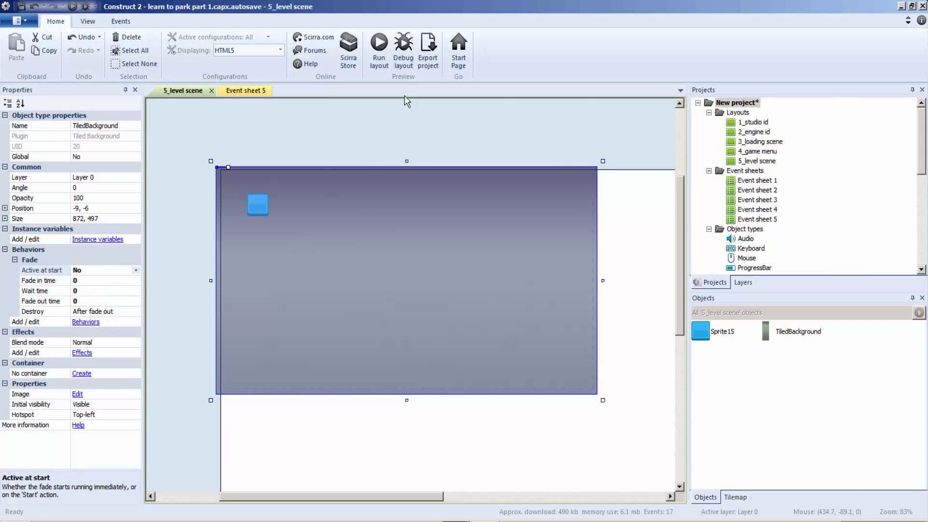
key("F5")
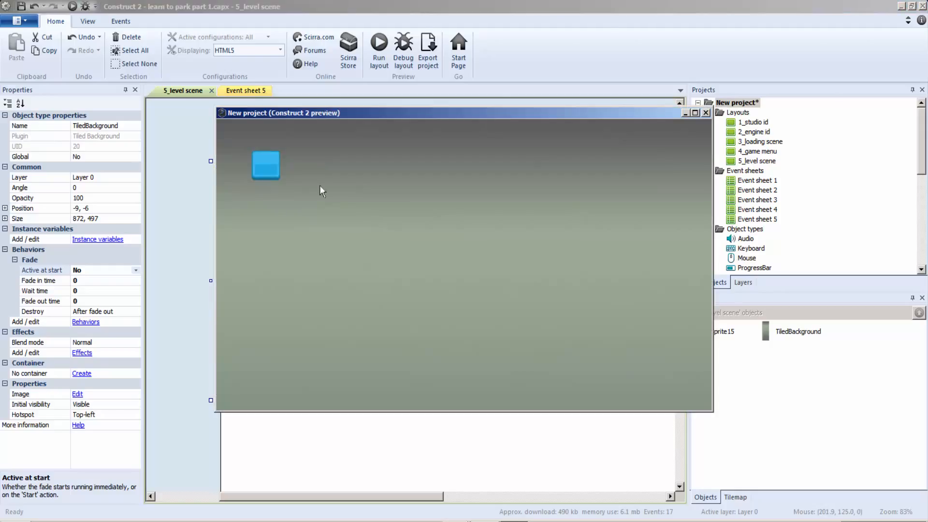
left_click(705, 113)
Set the speed of the blue button sprite's blueButton animation to 8 and preview the layout
double_click(263, 213)
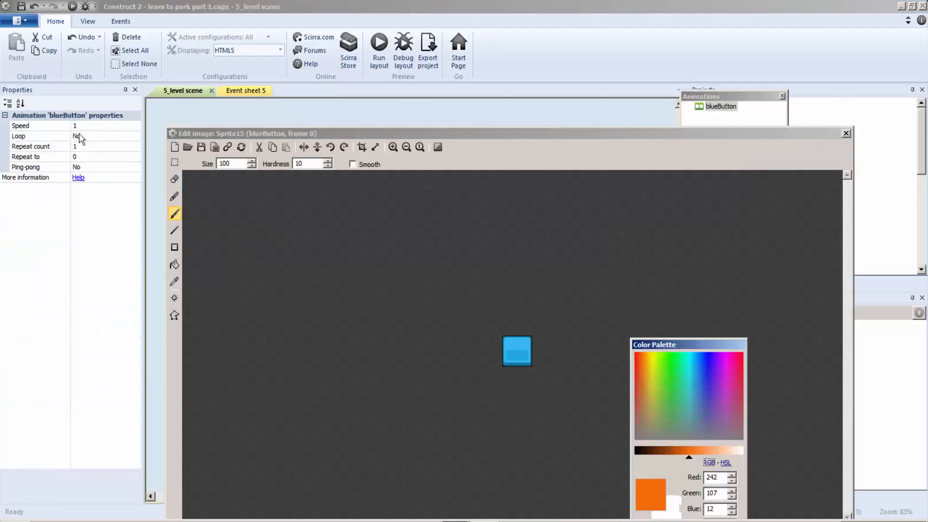
left_click(76, 129)
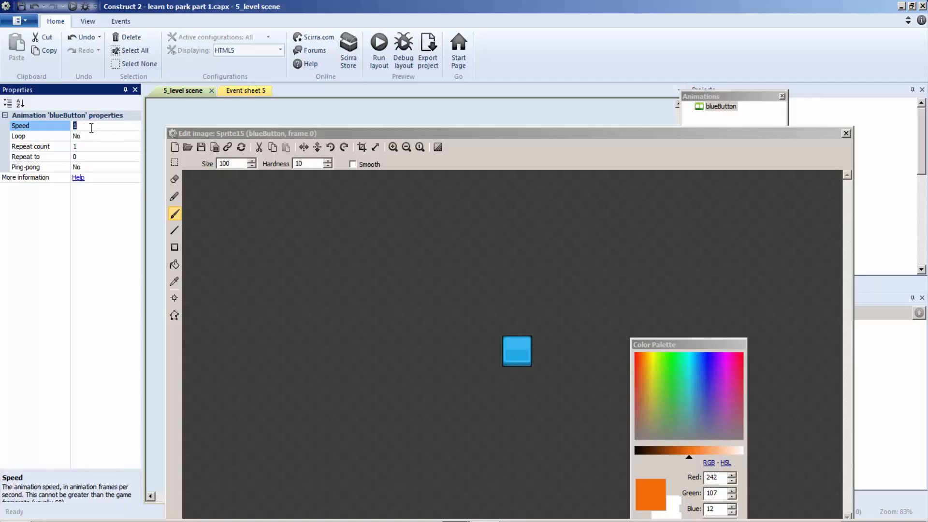
type("8")
left_click(847, 135)
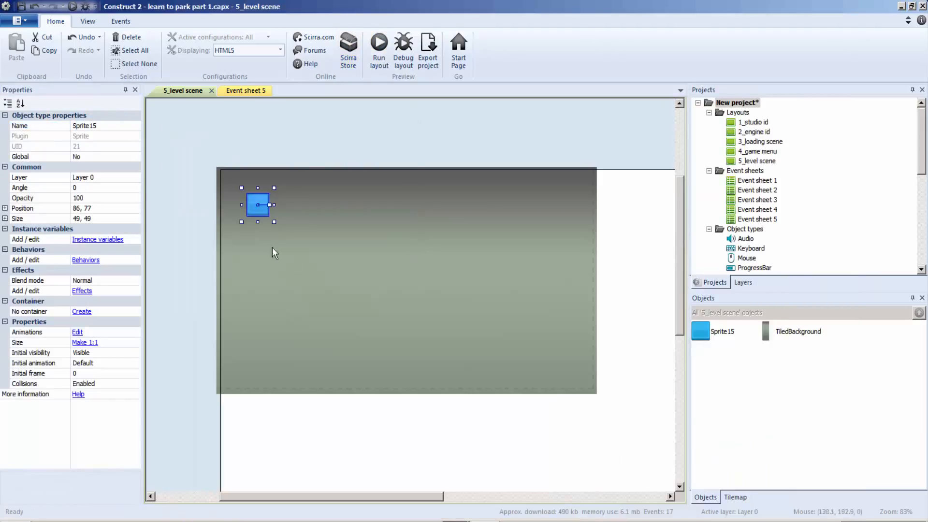
key("F5")
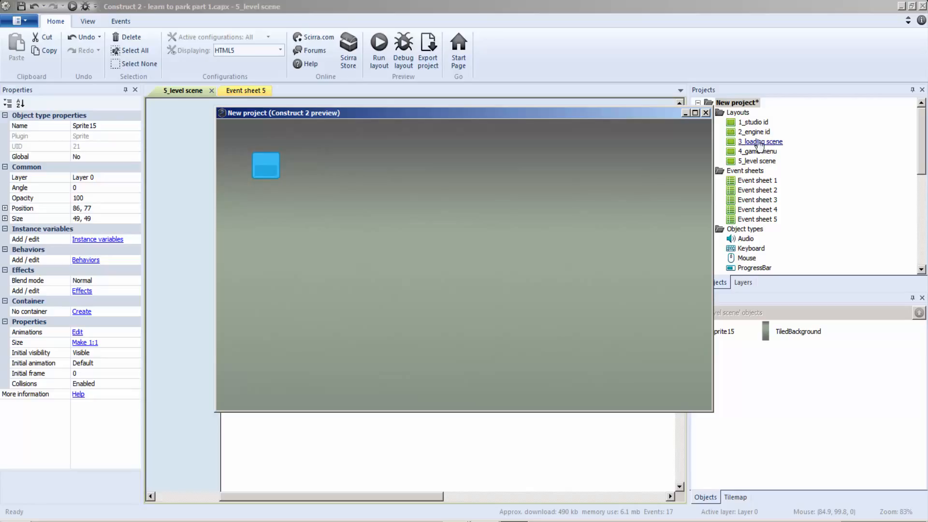
left_click(706, 113)
Check the click event on Event sheet 5 and the blueButton animation's frames, and preview the layout again
left_click(248, 93)
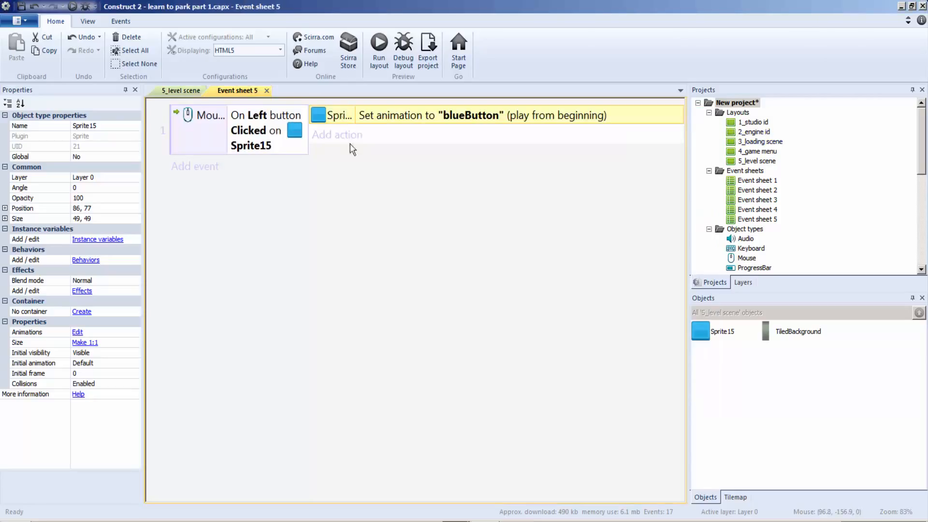
left_click(182, 91)
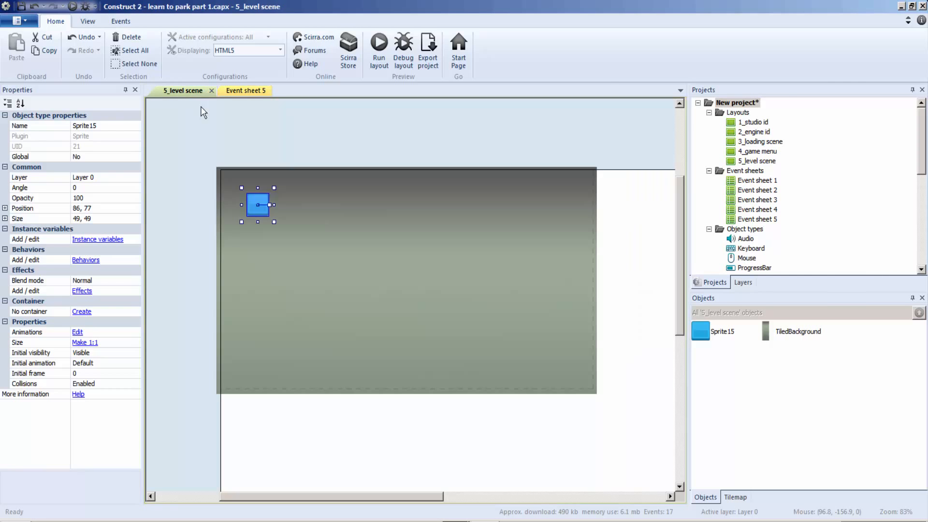
double_click(261, 214)
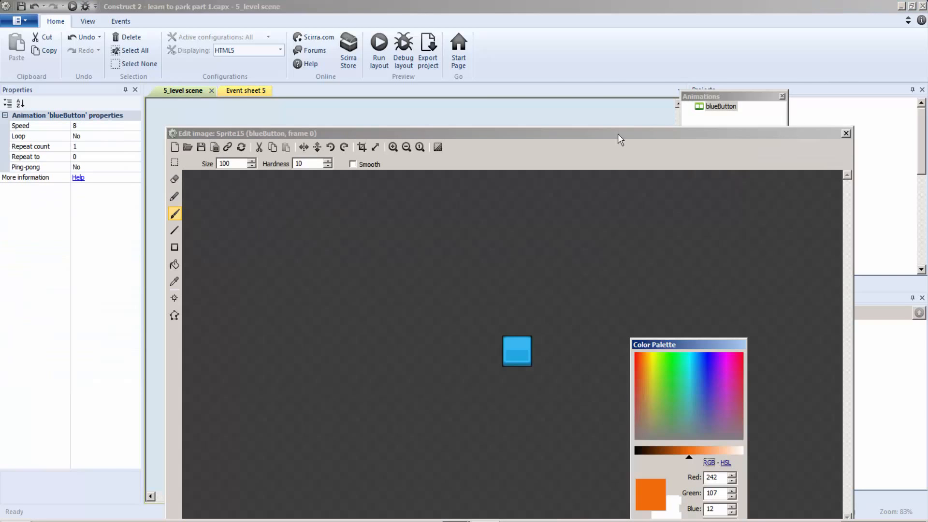
left_click_drag(618, 133, 452, 7)
left_click(372, 451)
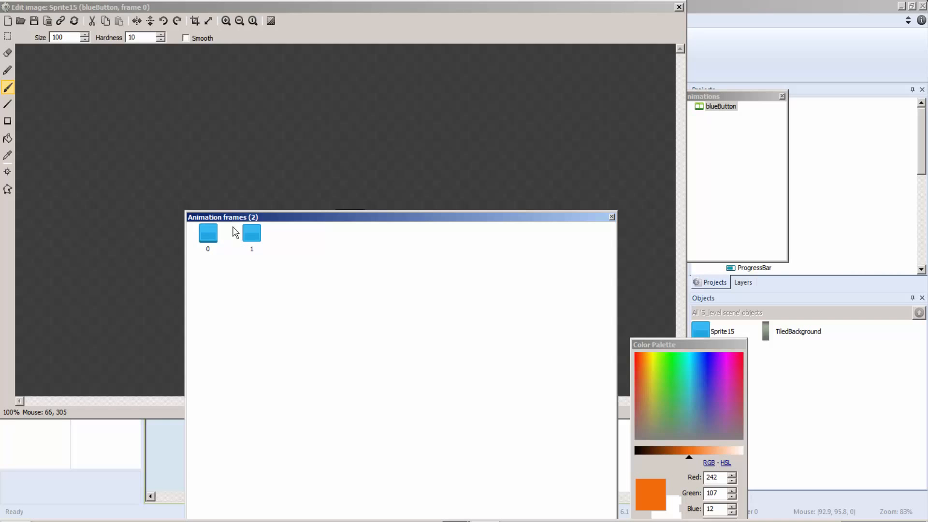
left_click(680, 7)
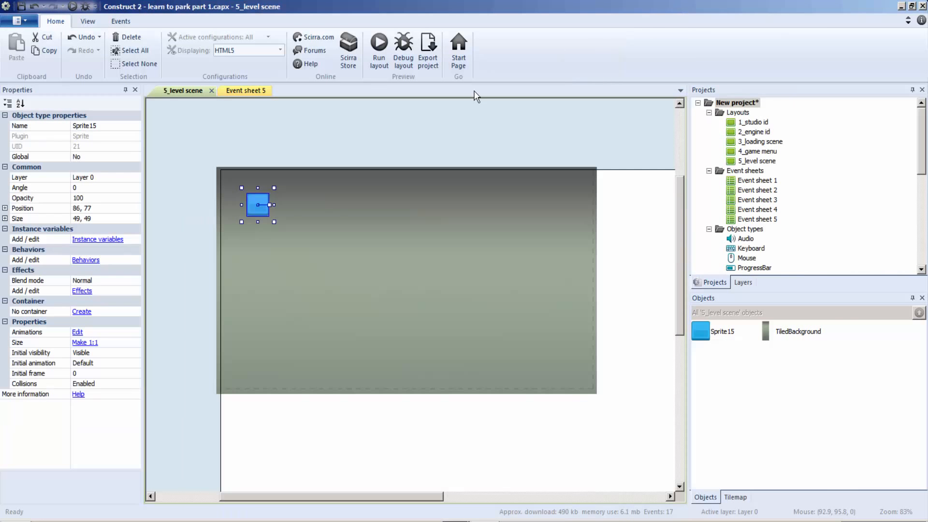
left_click(380, 62)
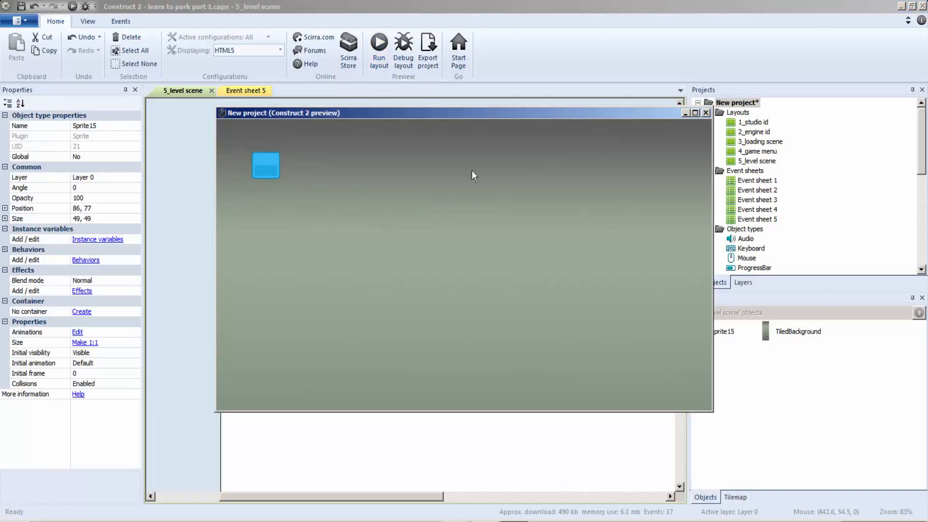
left_click(705, 112)
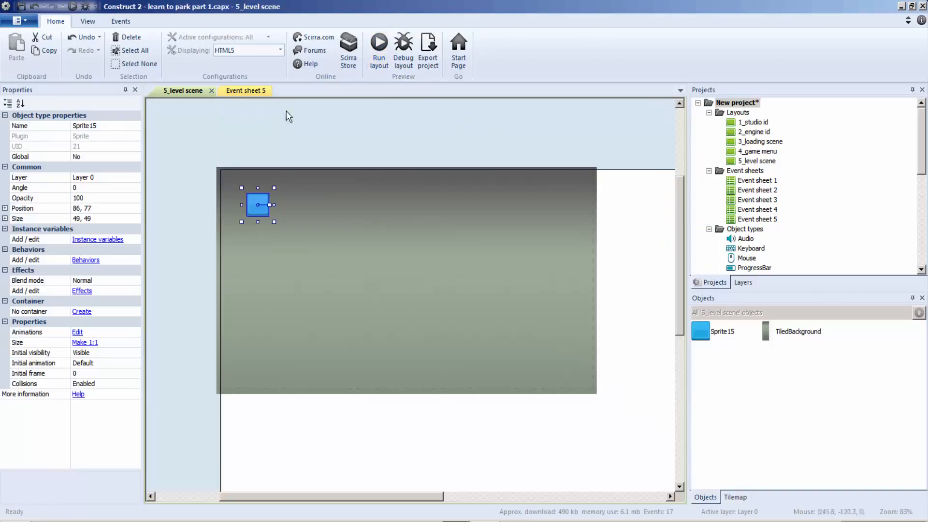
Set Sprite15's Set animation action on Event sheet 5 to play from the current frame and preview the layout
left_click(256, 91)
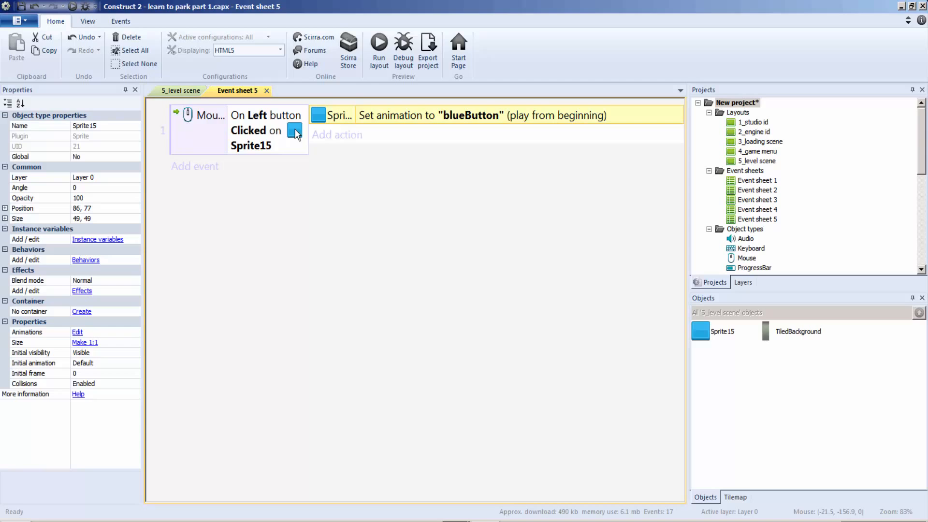
double_click(419, 117)
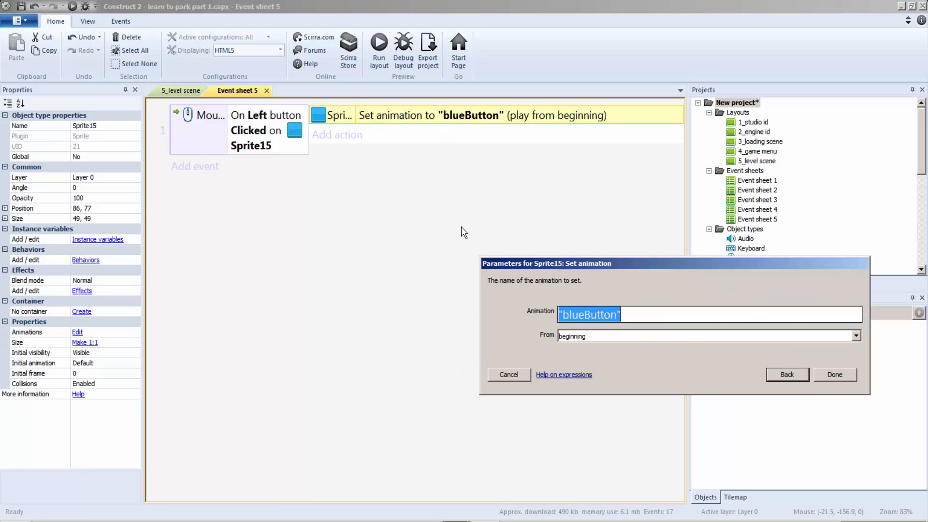
left_click(497, 374)
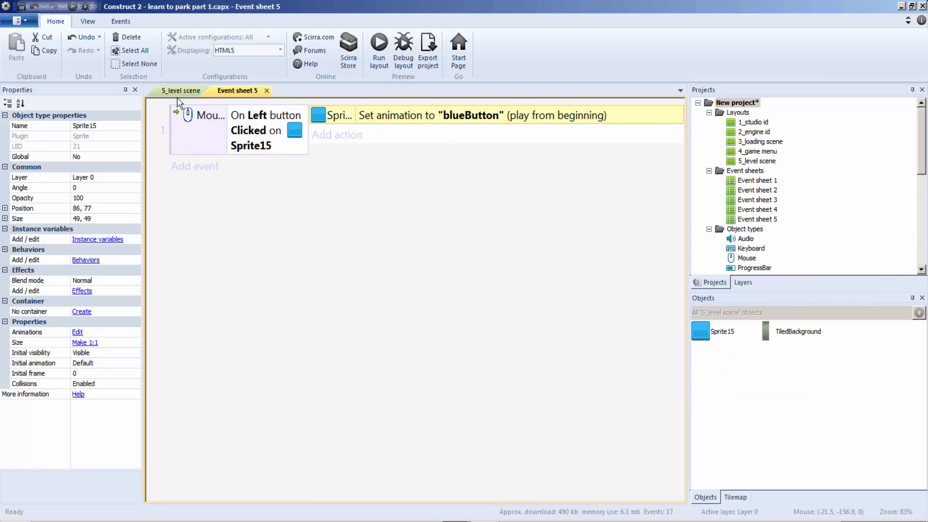
double_click(400, 116)
left_click(610, 338)
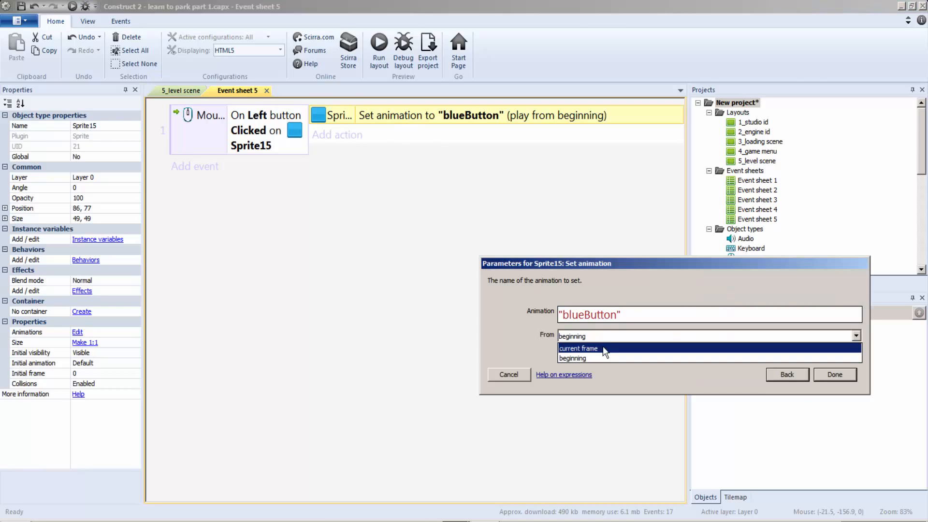
left_click(603, 346)
left_click(834, 375)
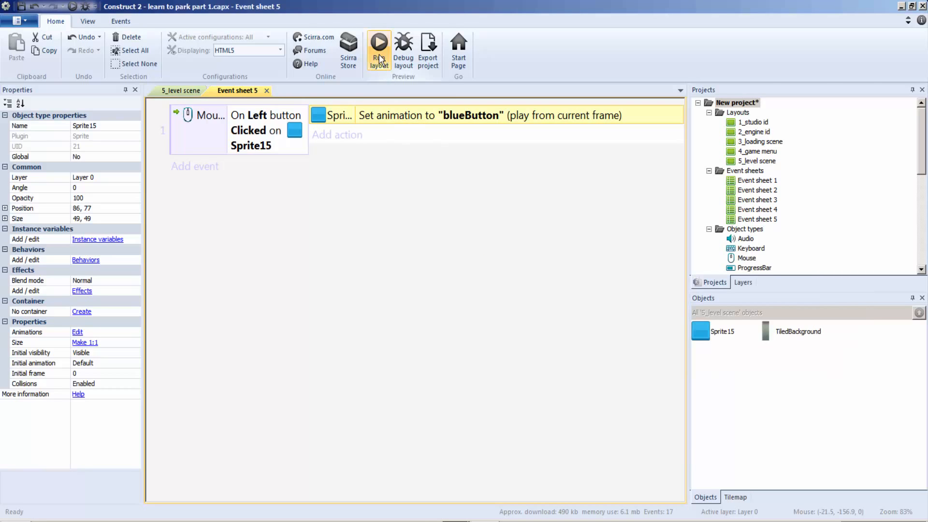
key("F5")
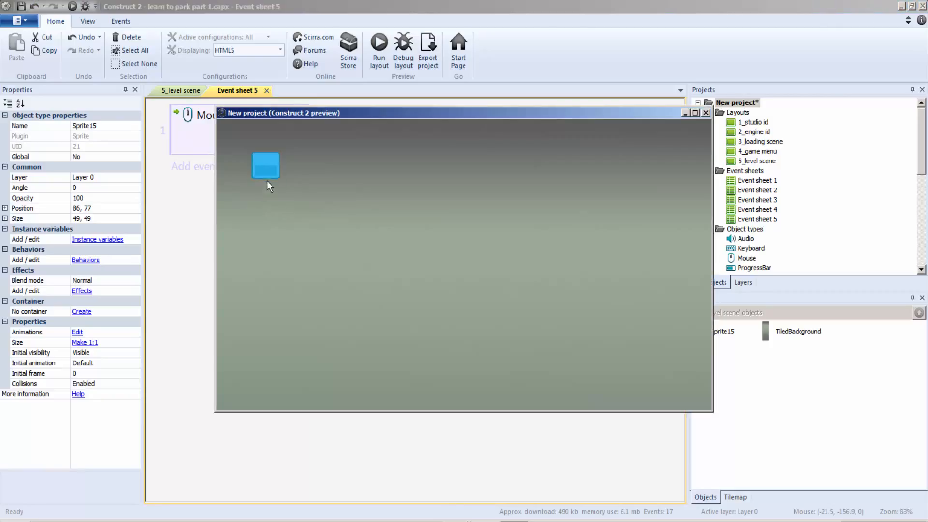
left_click(705, 114)
Set Sprite15's Set animation action to play from the beginning and test the button in a preview
double_click(394, 117)
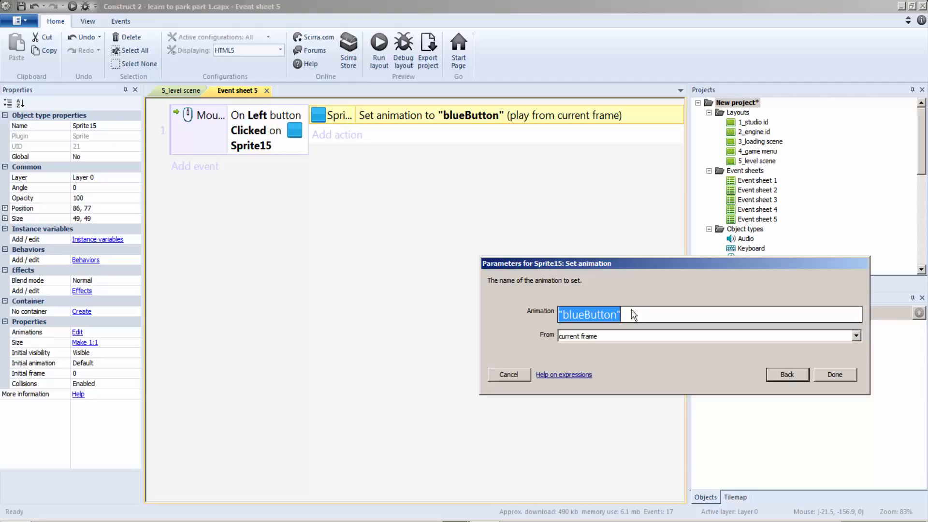
left_click(594, 338)
left_click(588, 359)
left_click(833, 374)
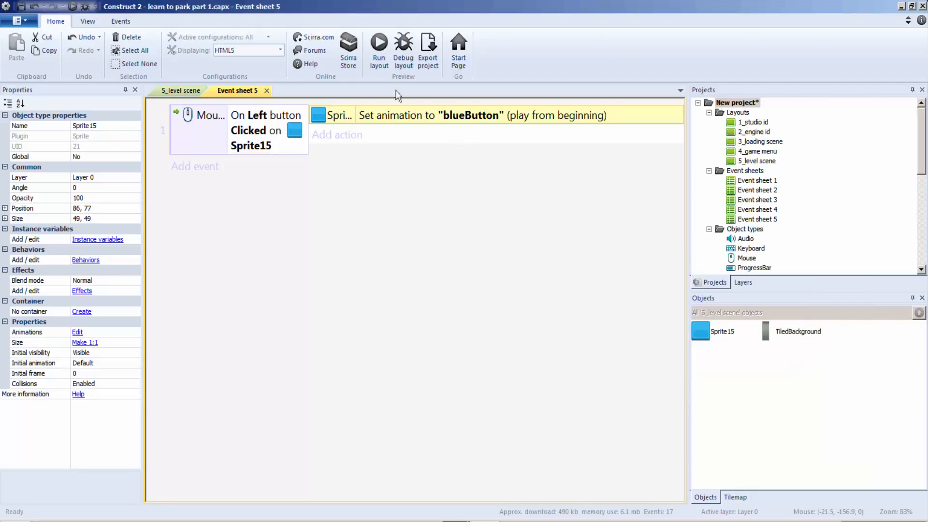
left_click(380, 45)
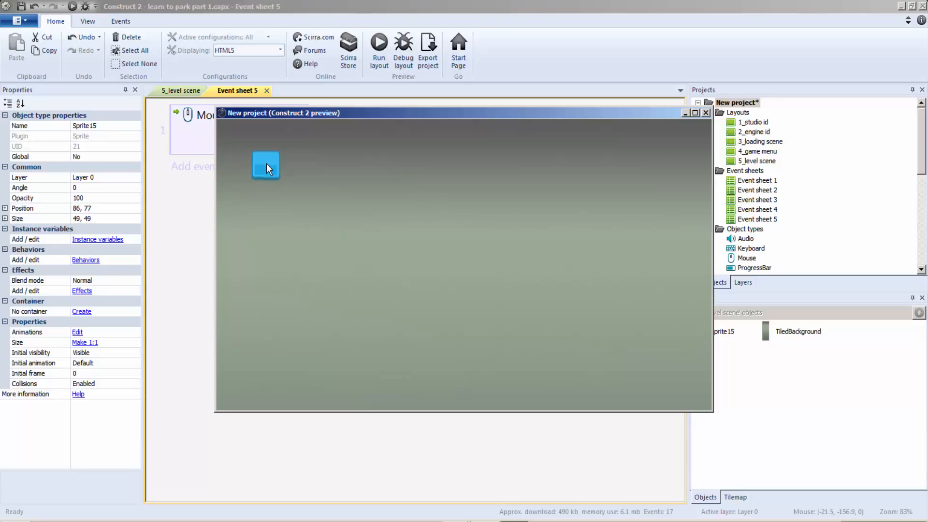
left_click(706, 114)
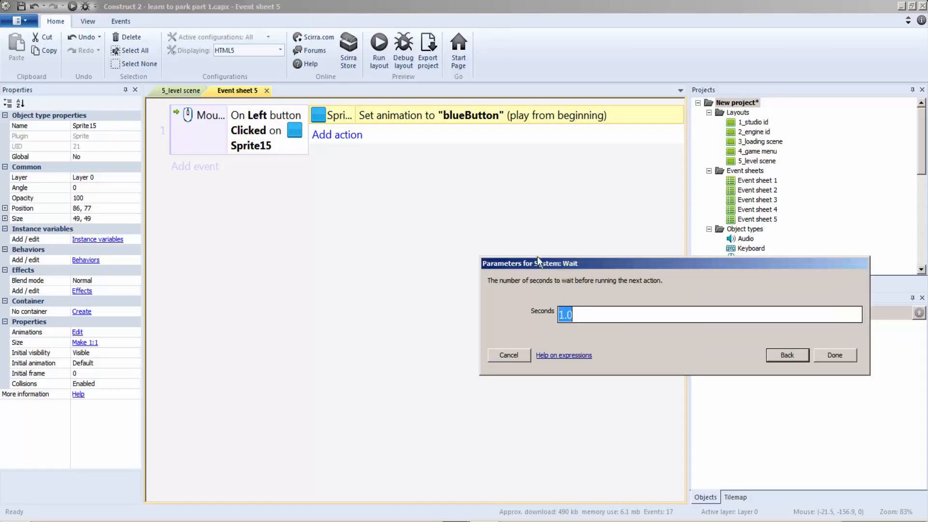
Add a System Wait action of 1.0 seconds to Sprite15's click event on Event sheet 5
left_click(834, 355)
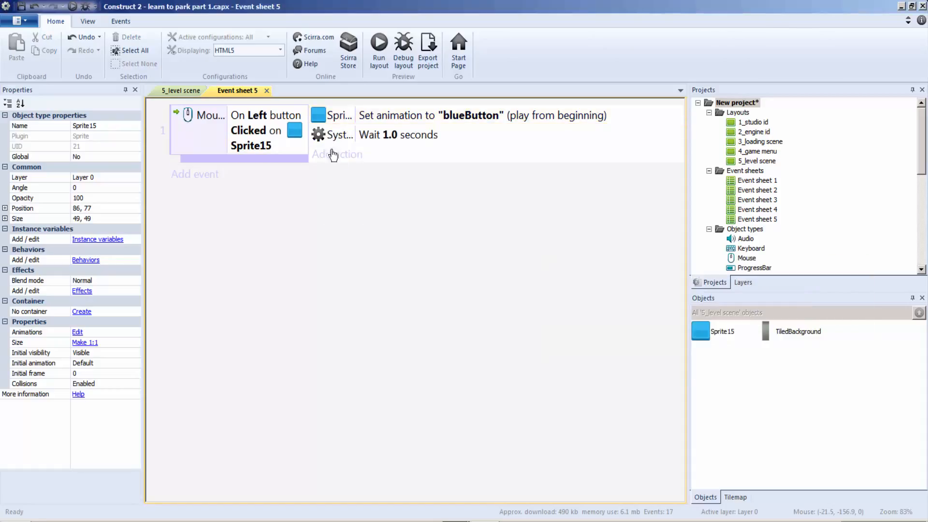
left_click(237, 443)
Add a new layout with its own event sheet to the project and name the layout 6_basics to driving
right_click(739, 114)
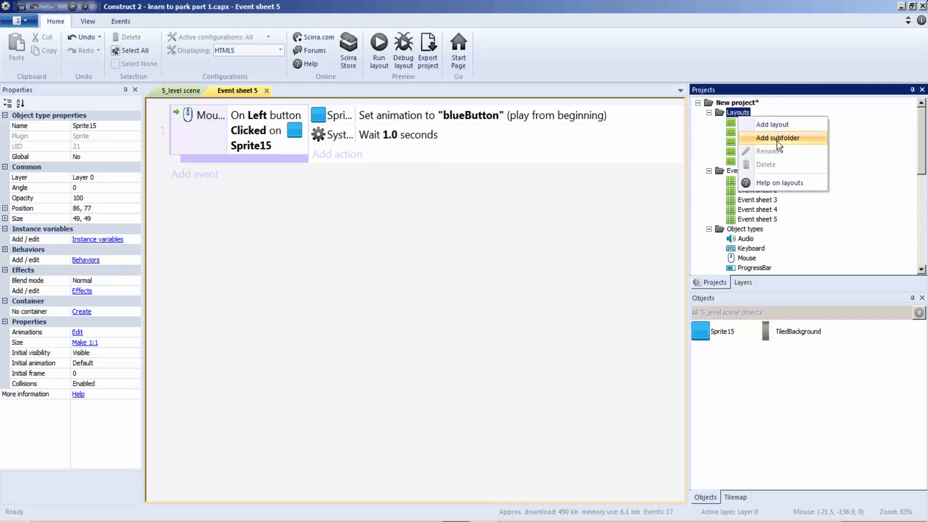
left_click(780, 125)
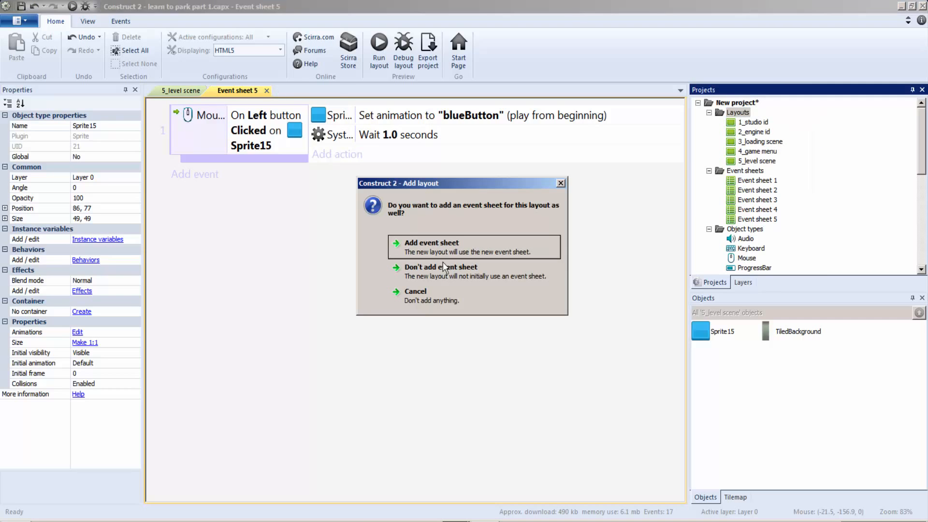
left_click(436, 249)
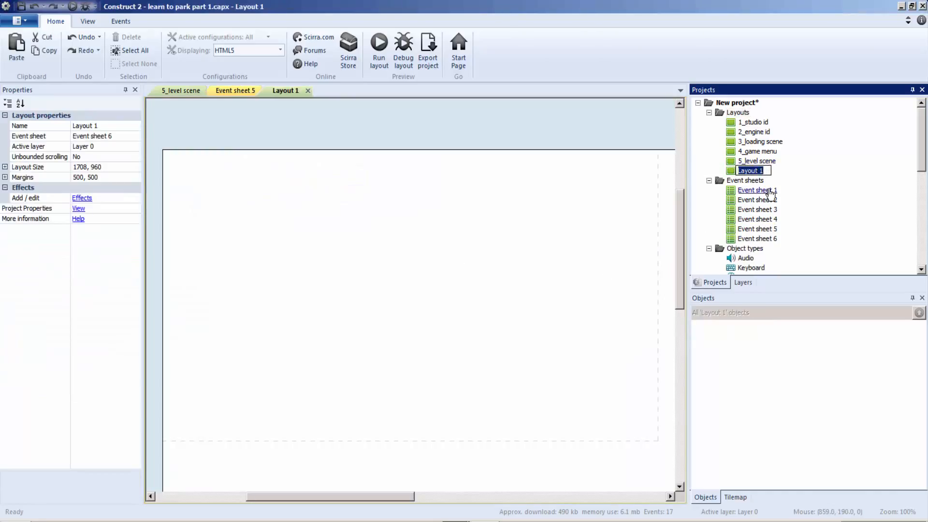
left_click(455, 520)
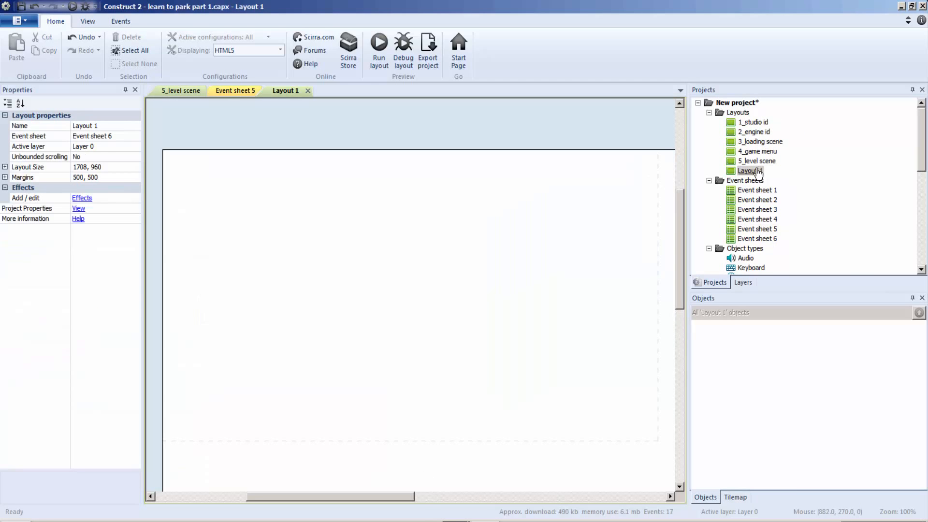
right_click(754, 170)
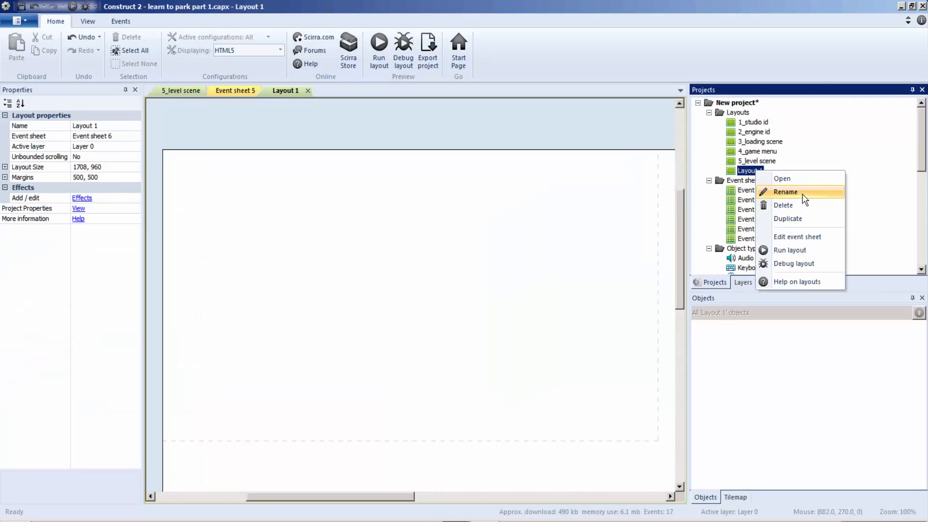
left_click(802, 193)
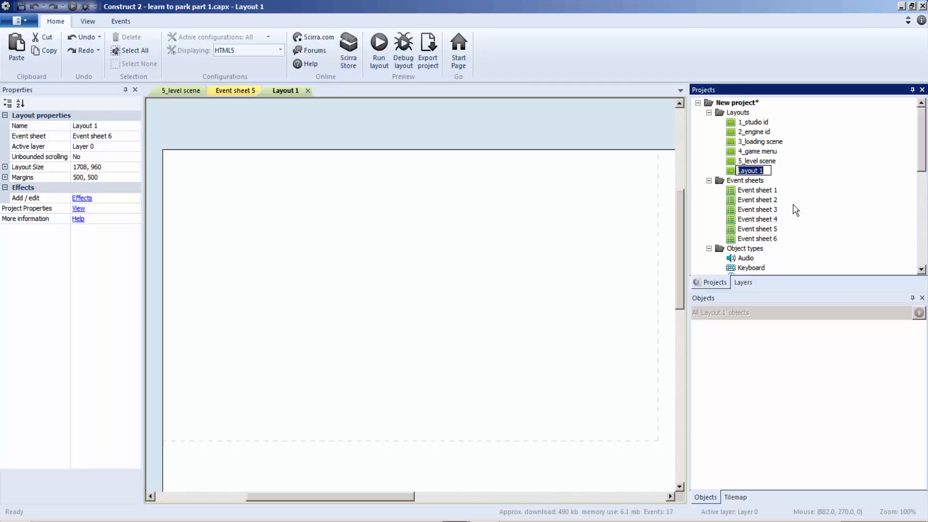
type("6_basics to driving")
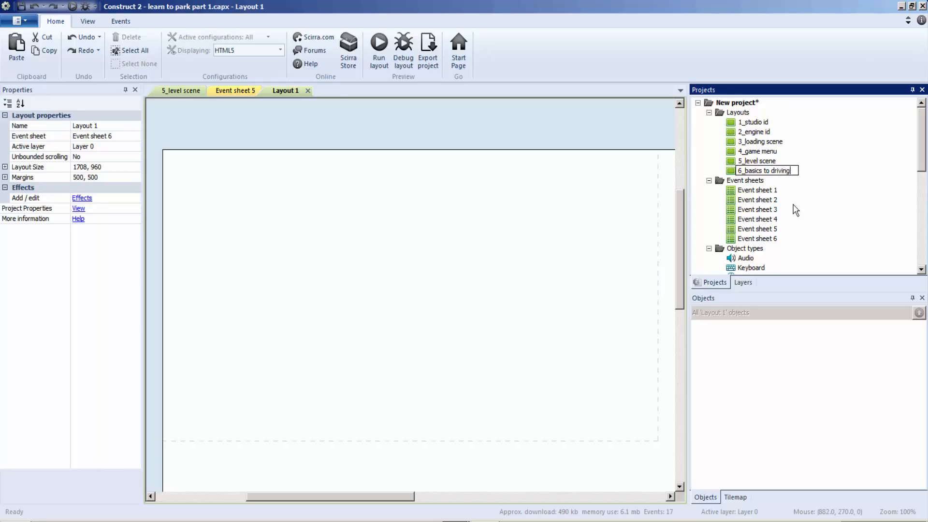
left_click(491, 245)
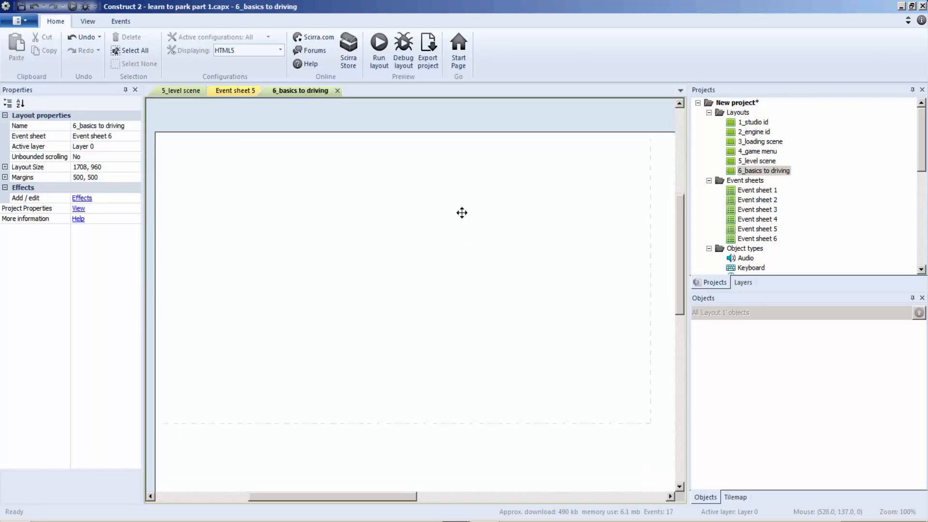
Add a System Go to layout action for 6_basics to driving after the Wait action on Event sheet 5
left_click(237, 91)
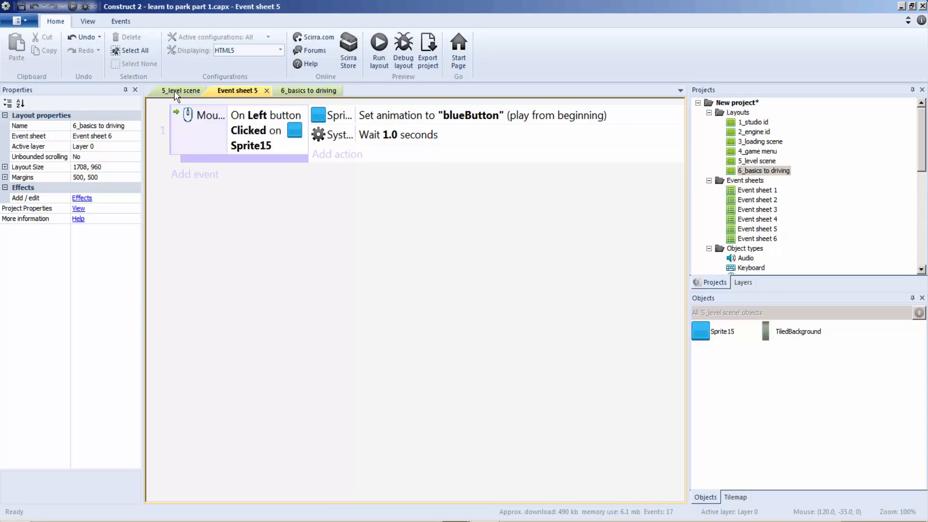
left_click(334, 153)
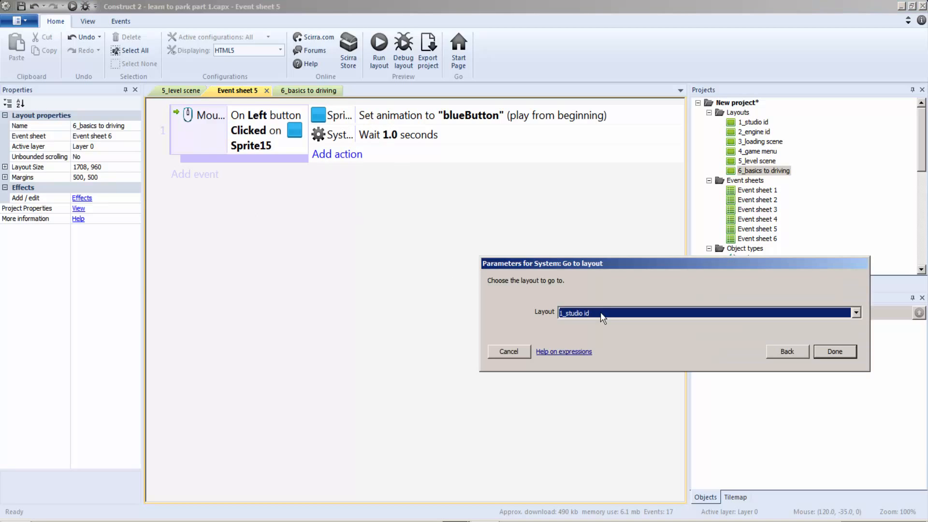
left_click(600, 313)
left_click(611, 433)
left_click(835, 351)
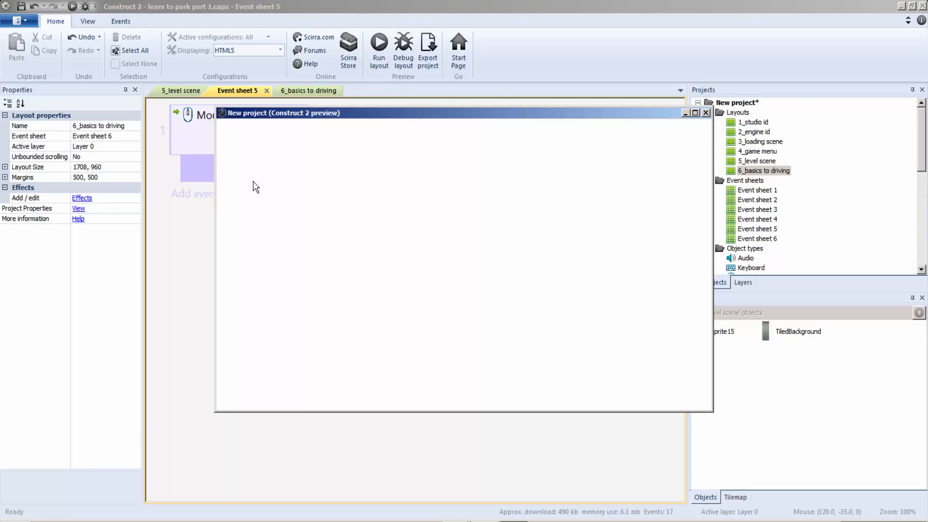
Preview the 5_level scene layout and test the blue button's switch to the new layout
left_click(706, 113)
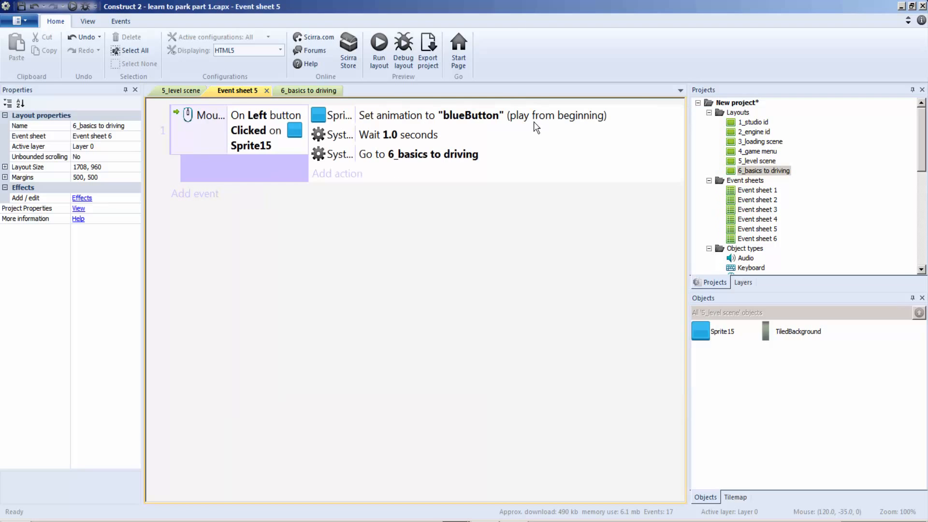
left_click(190, 91)
left_click(387, 49)
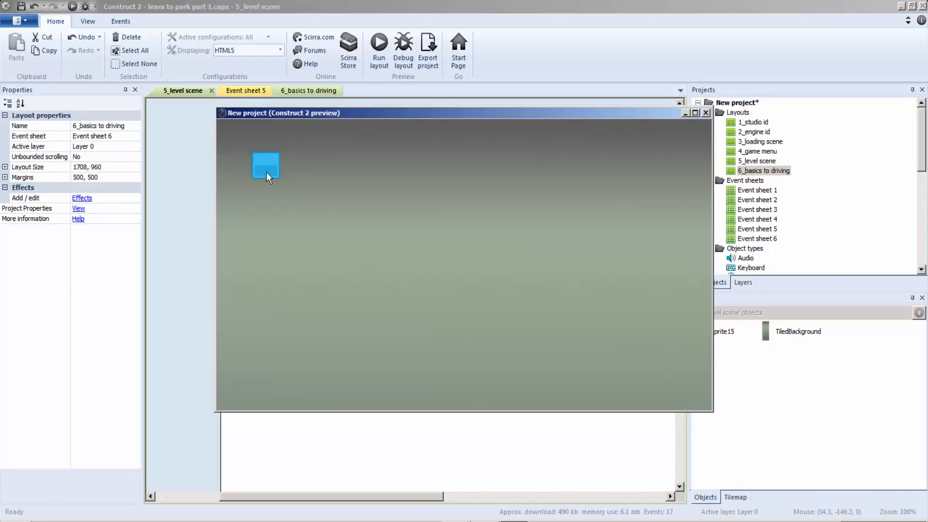
left_click(268, 170)
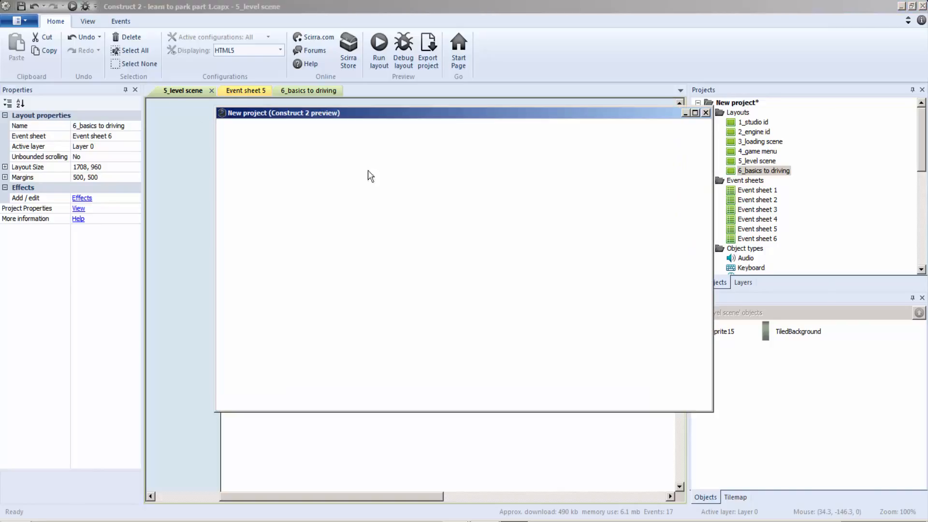
left_click(708, 115)
Close the 5_level scene layout and Event sheet 5, keeping only 6_basics to driving open
left_click(246, 91)
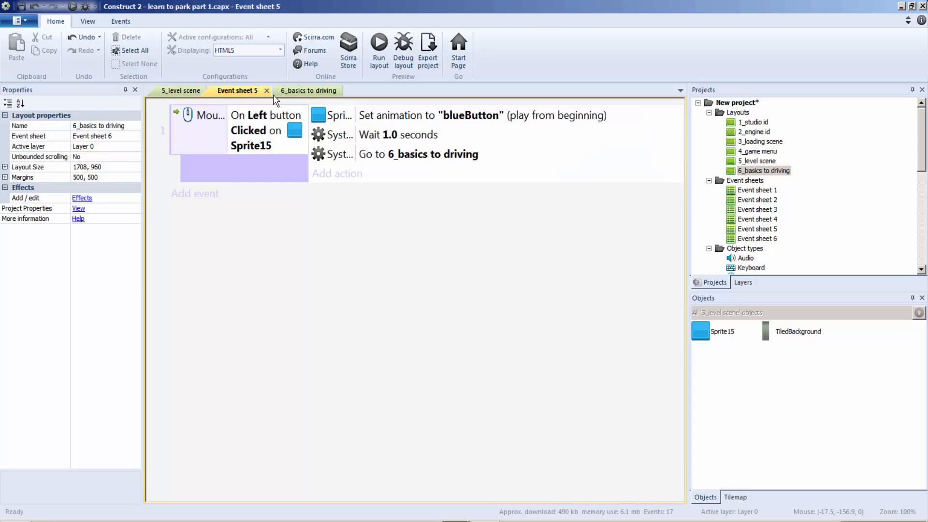
left_click(196, 91)
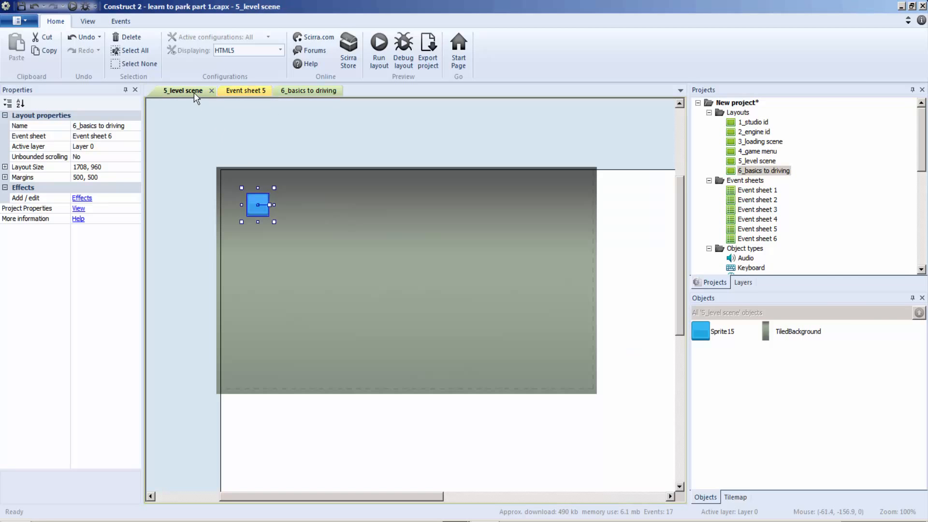
left_click(212, 91)
left_click(182, 91)
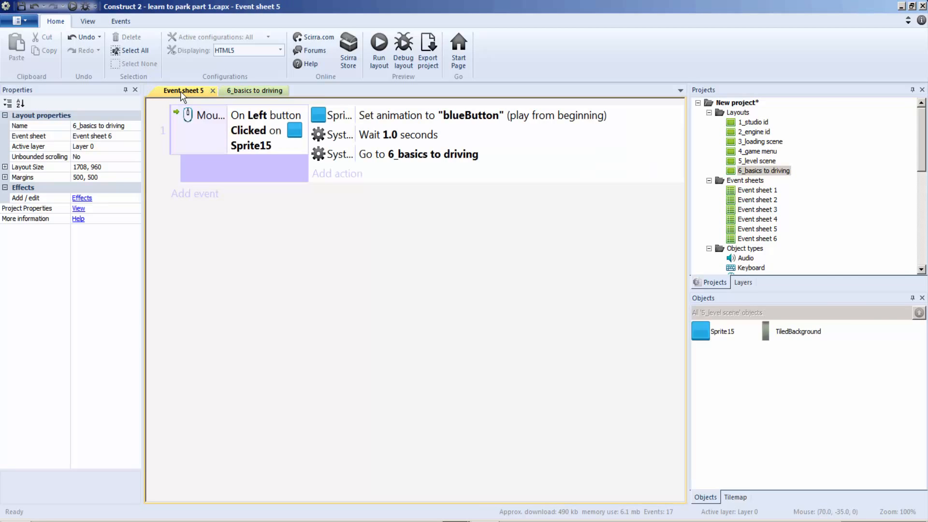
left_click(212, 91)
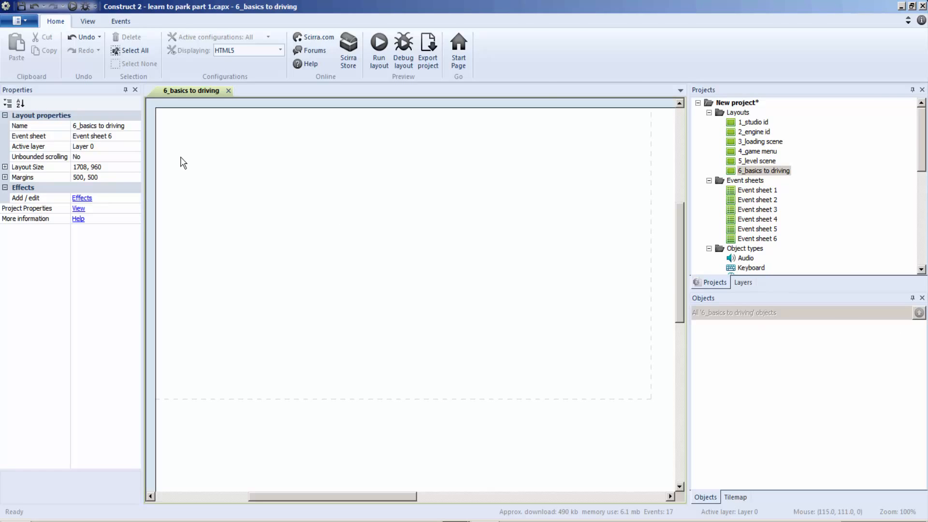
Start inserting a new object in the 6_basics to driving layout
right_click(311, 182)
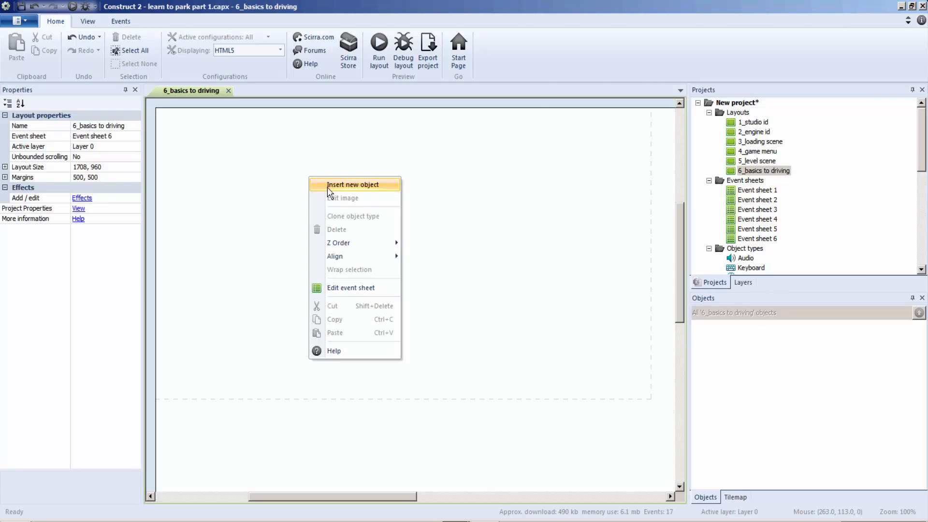
Insert a Tilemap object into the 6_basics to driving layout and apply the recommended project settings for tilemaps
left_click(327, 186)
left_click_drag(525, 178, 530, 199)
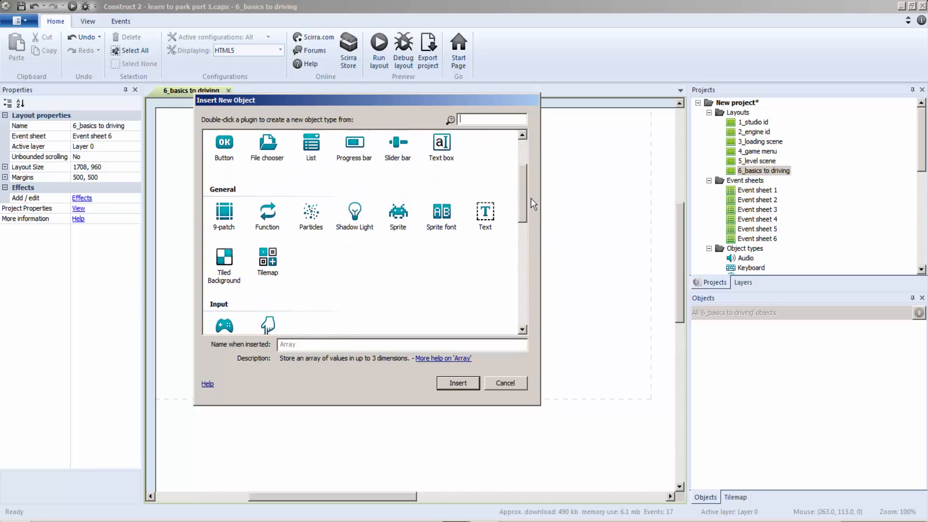
double_click(268, 263)
left_click(382, 209)
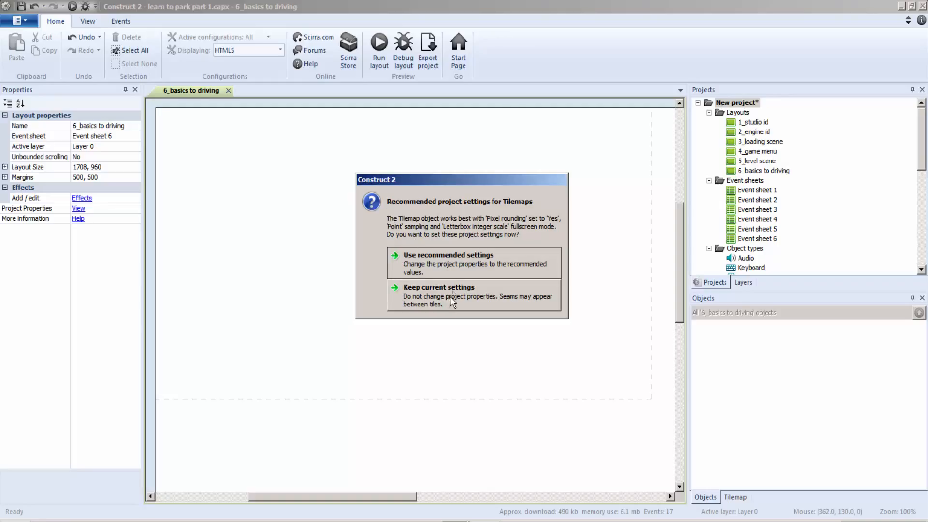
left_click(454, 269)
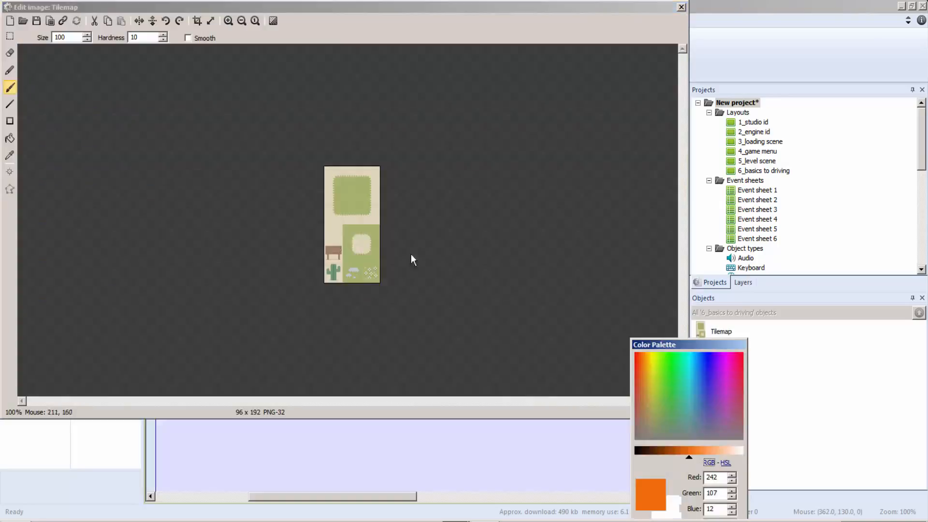
Load the sprite sheet from the Parking pack's Spritesheets folder as the tilemap image and crop it
left_click(23, 21)
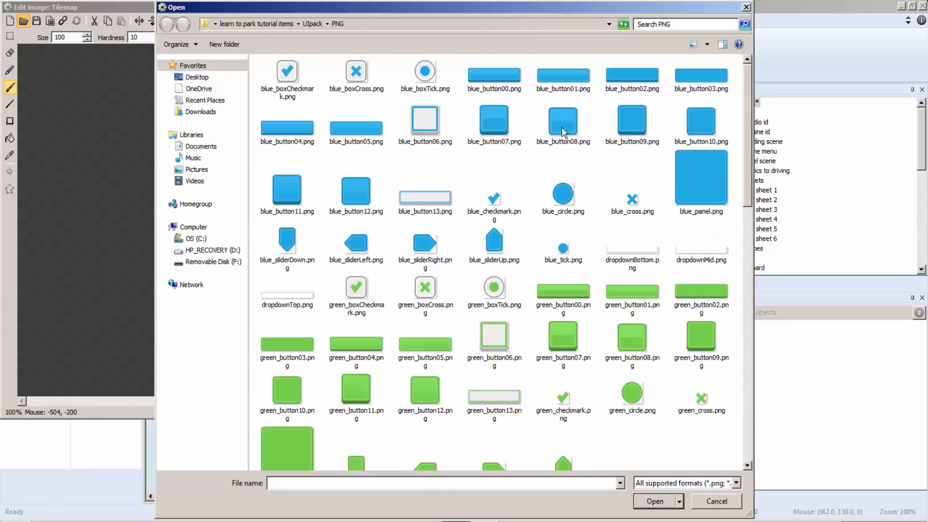
left_click(260, 24)
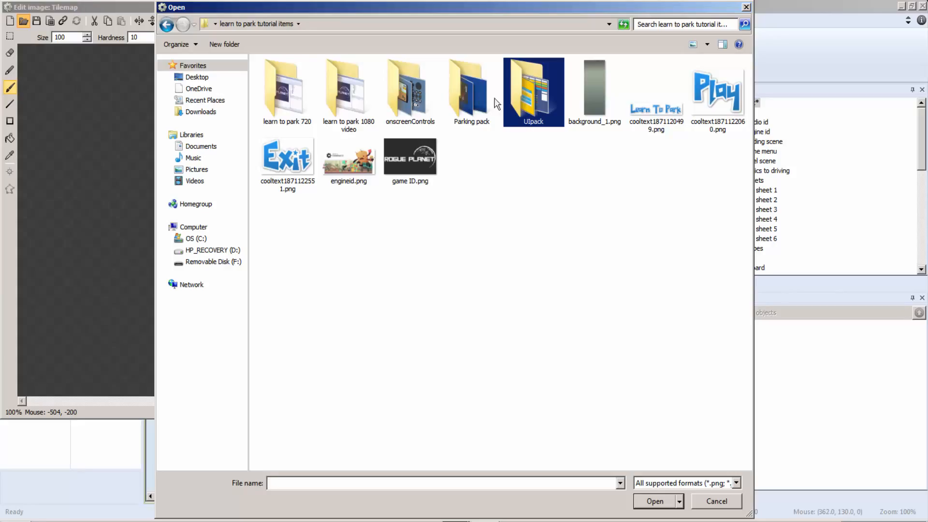
double_click(472, 94)
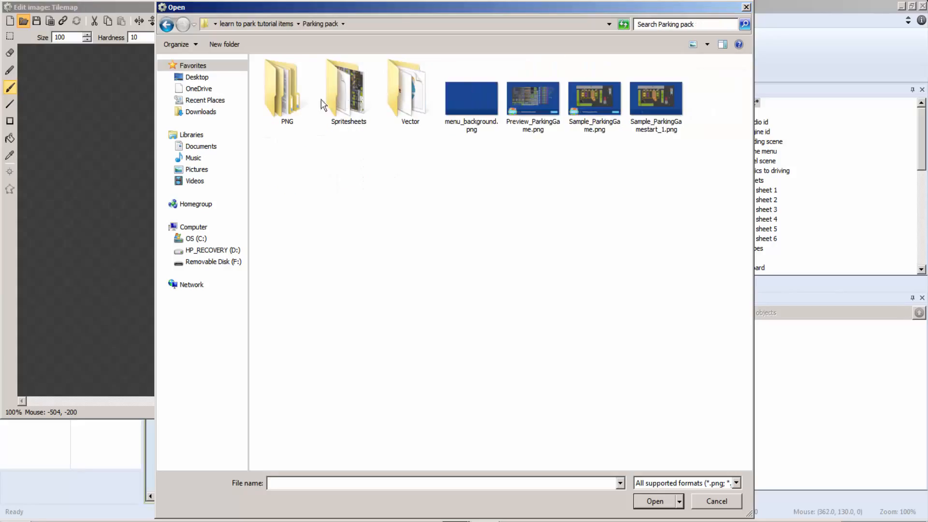
double_click(345, 105)
double_click(350, 94)
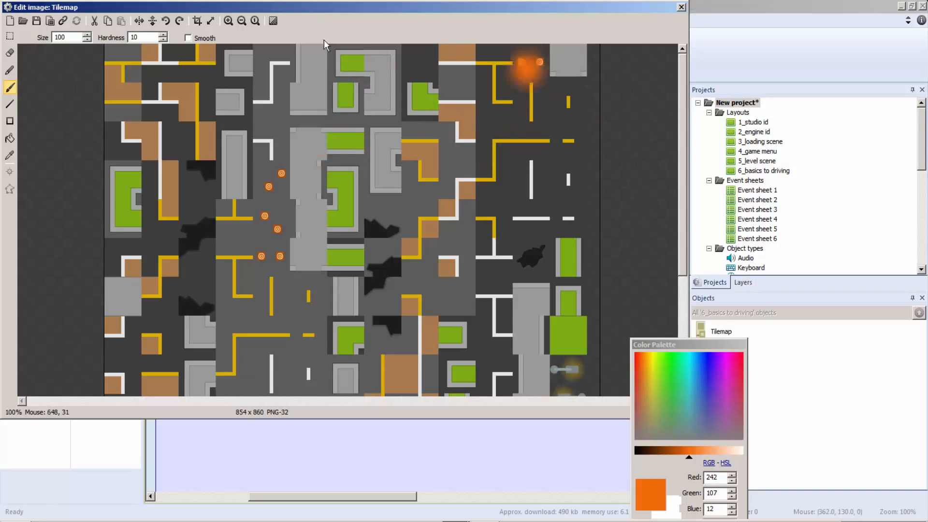
left_click(197, 21)
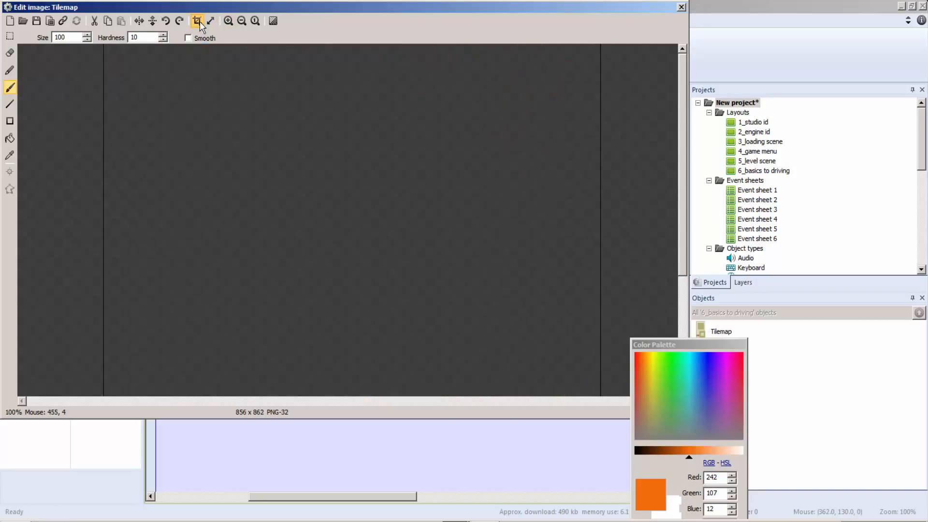
left_click(681, 7)
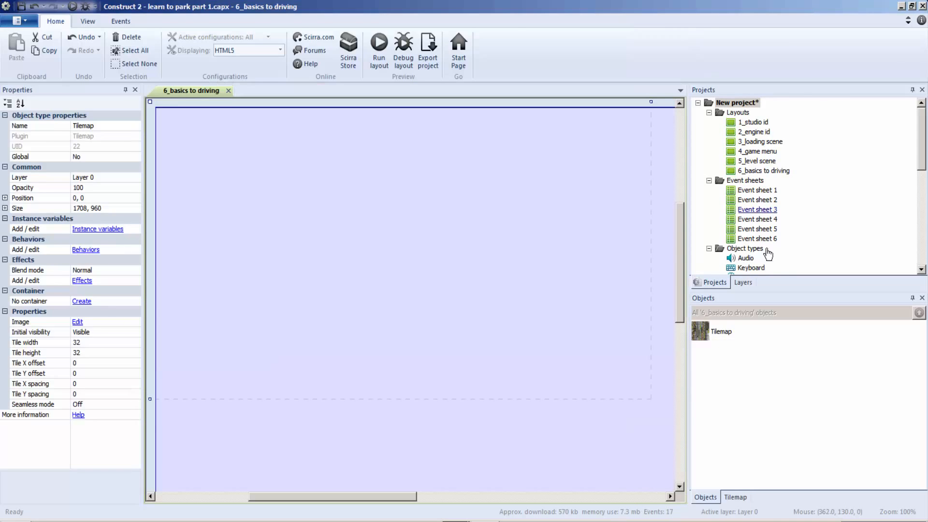
Pick a plain grey tile from the tileset and paint a block two tiles wide and eight high in the layout's upper-left corner
left_click(735, 497)
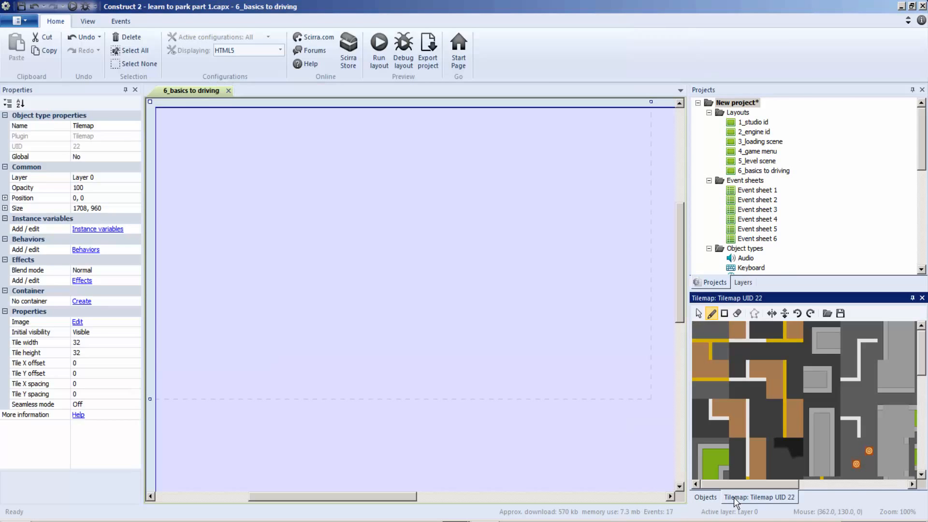
left_click_drag(923, 338, 924, 455)
left_click_drag(722, 483, 876, 489)
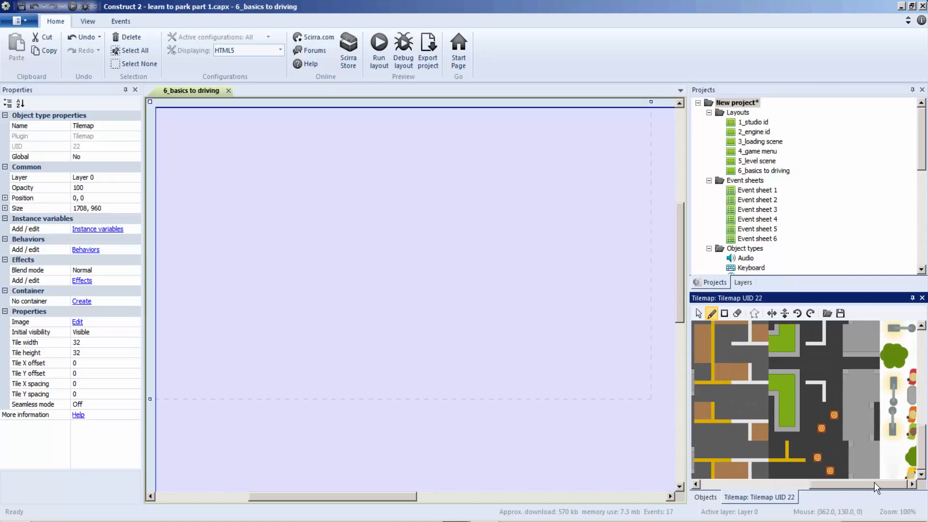
left_click(870, 468)
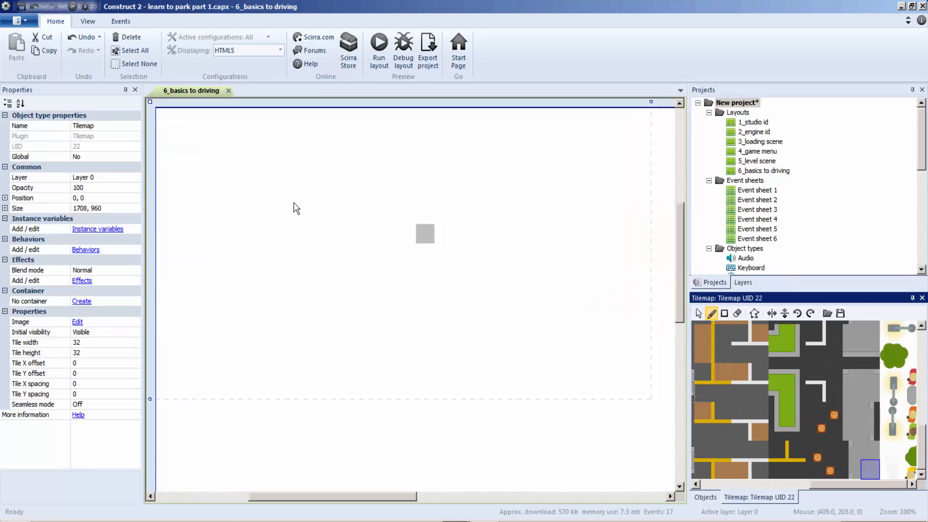
left_click_drag(164, 114, 166, 216)
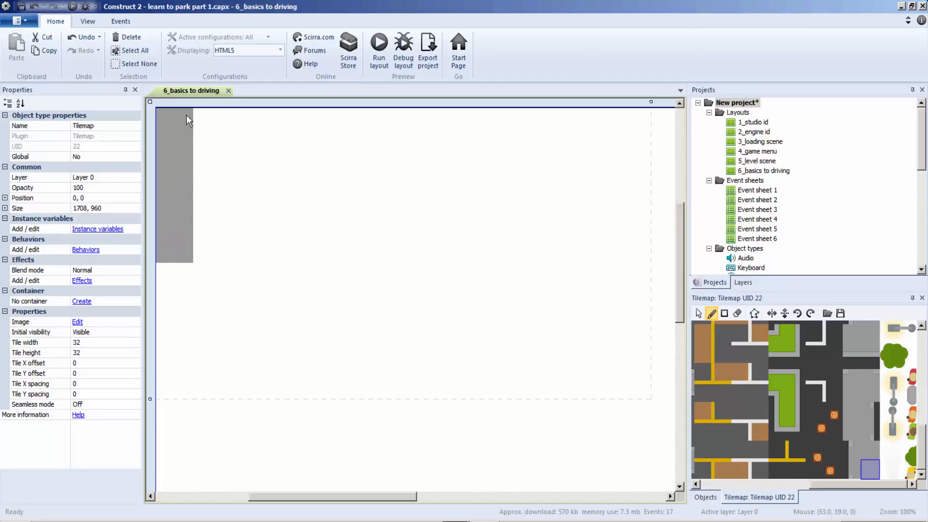
left_click(826, 313)
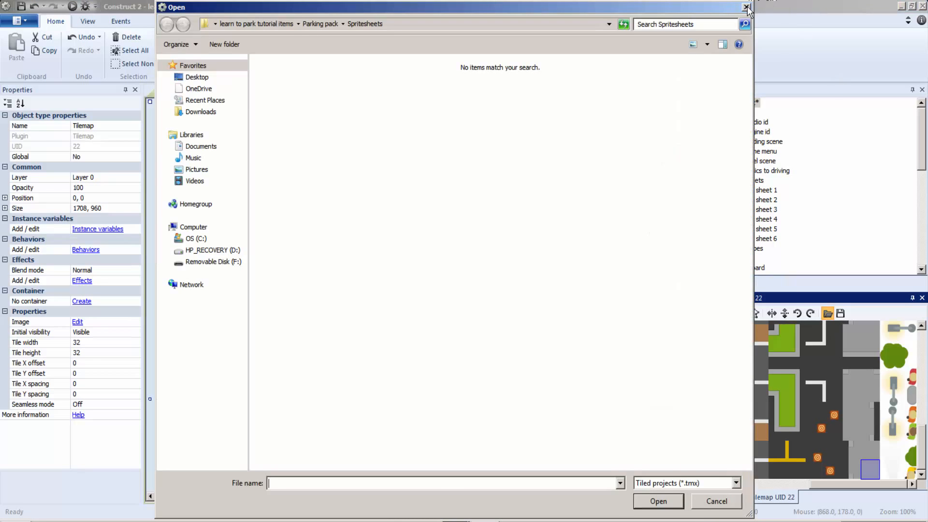
left_click(747, 7)
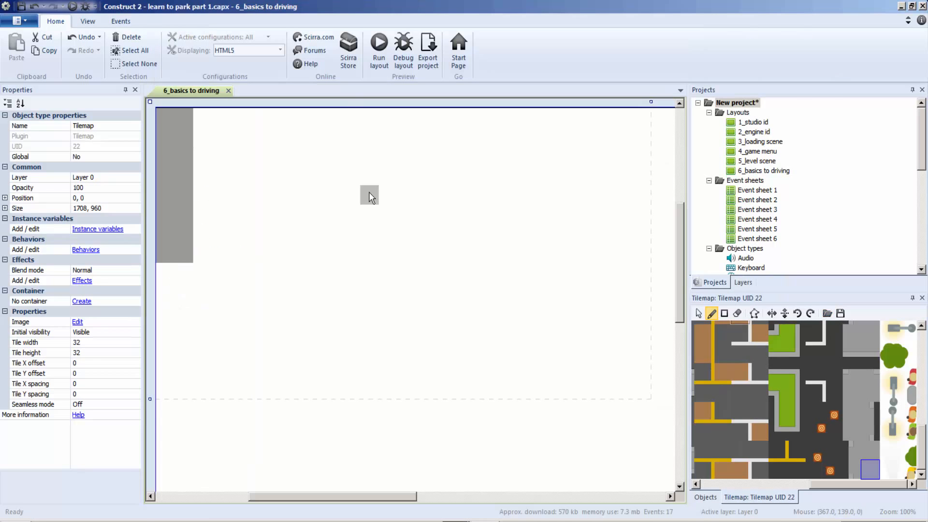
left_click(702, 315)
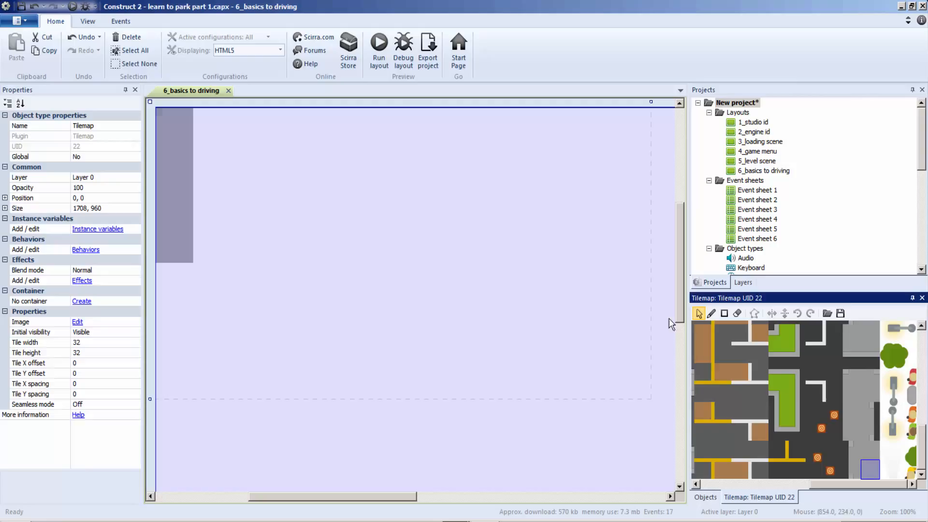
right_click(415, 170)
Reopen the Tilemap object's image in the image editor to inspect the sprite sheet
left_click(706, 497)
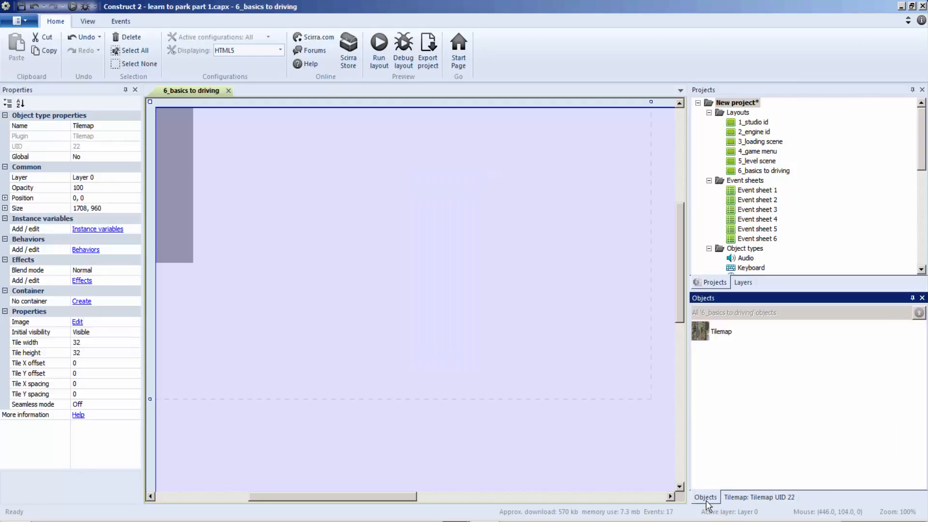
double_click(703, 332)
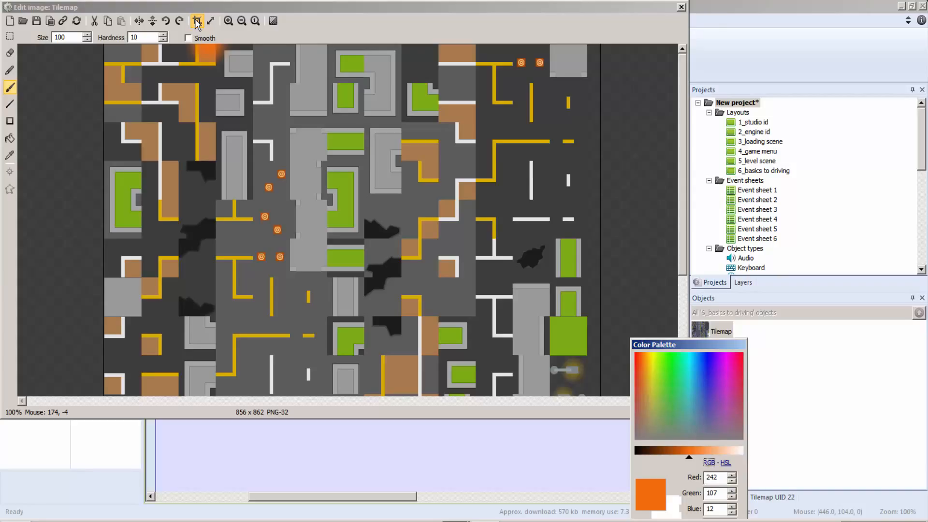
left_click(682, 7)
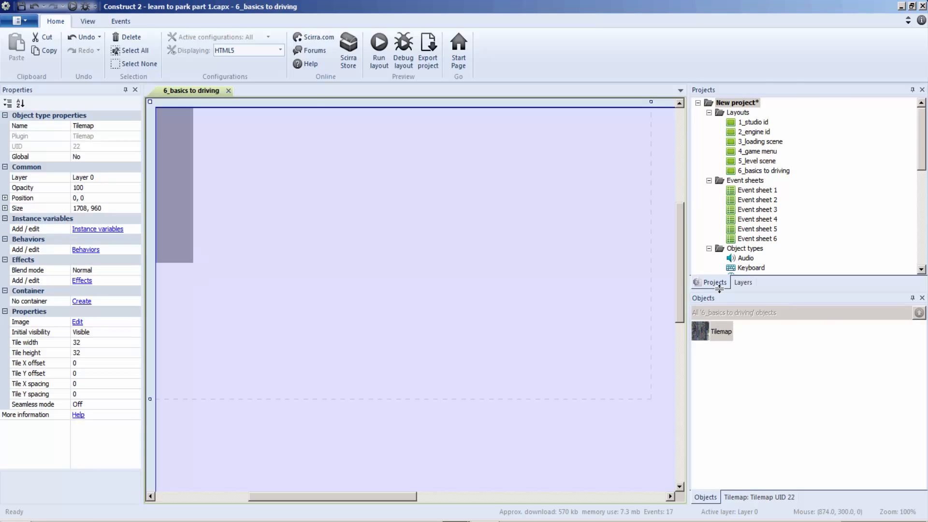
Pick another plain grey tile and extend the painted block to five tiles wide, keeping it eight tiles high
left_click(745, 497)
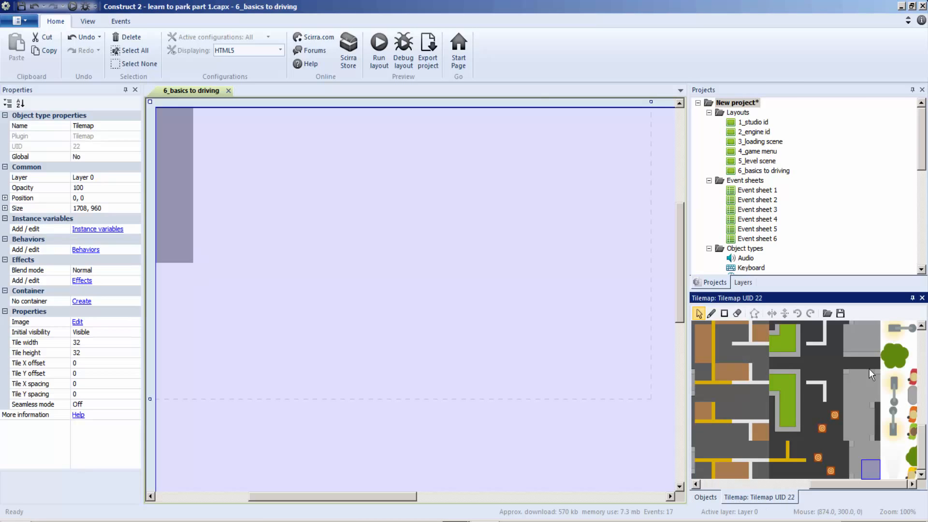
left_click(869, 387)
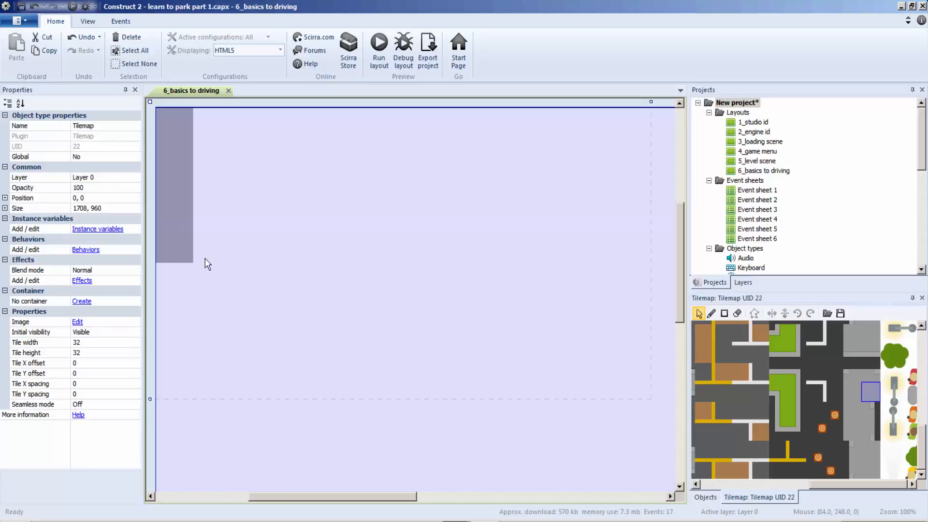
left_click(712, 313)
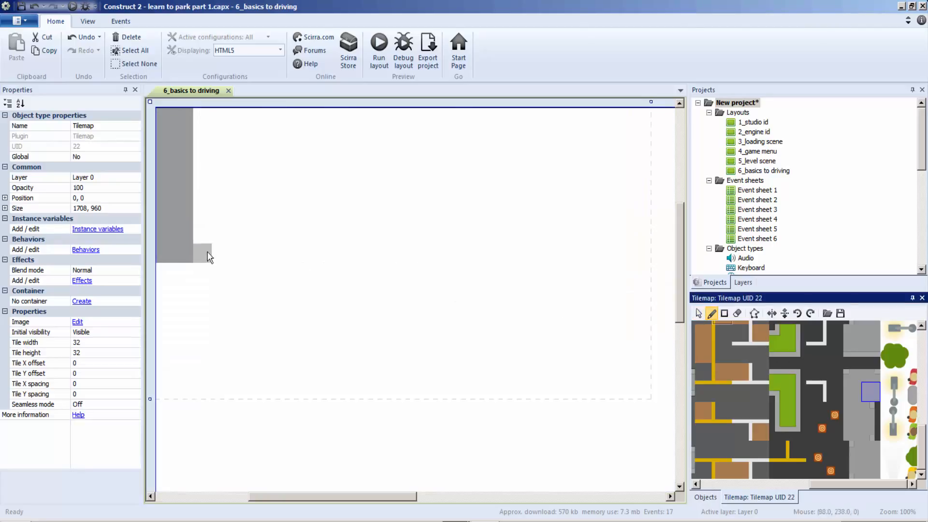
mouse_move(208, 257)
left_mouse_down()
mouse_move(205, 209)
mouse_move(226, 112)
mouse_move(217, 233)
mouse_move(235, 248)
mouse_move(245, 164)
left_mouse_up()
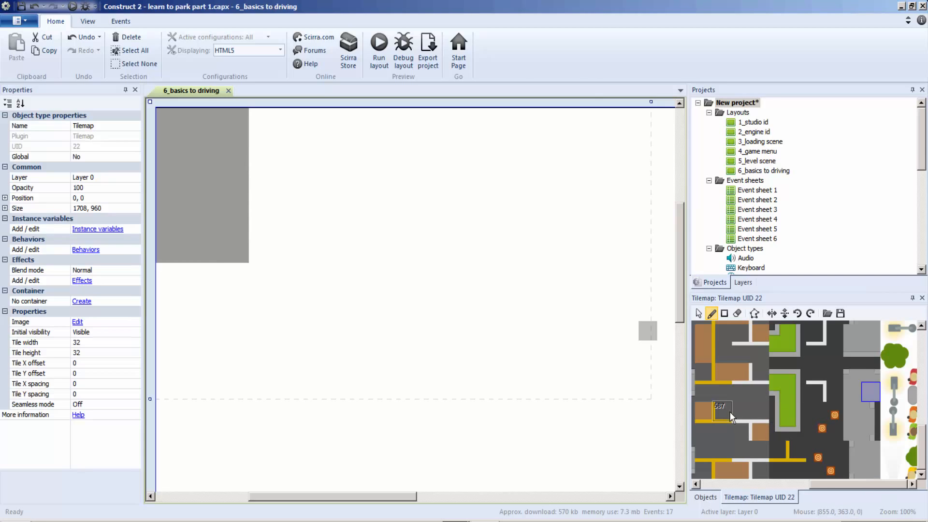
Try a dark tile with a light line beside the grey block at the layout's upper edge
left_click(754, 408)
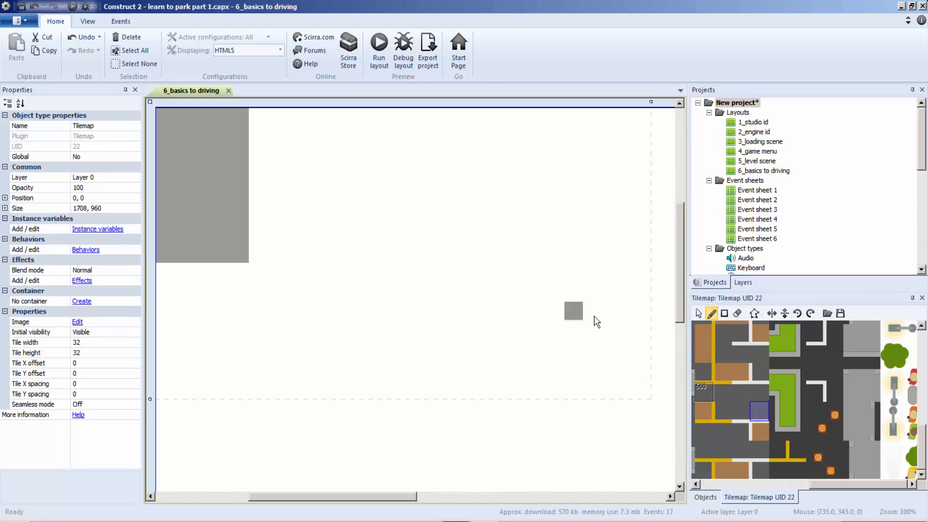
left_click(257, 116)
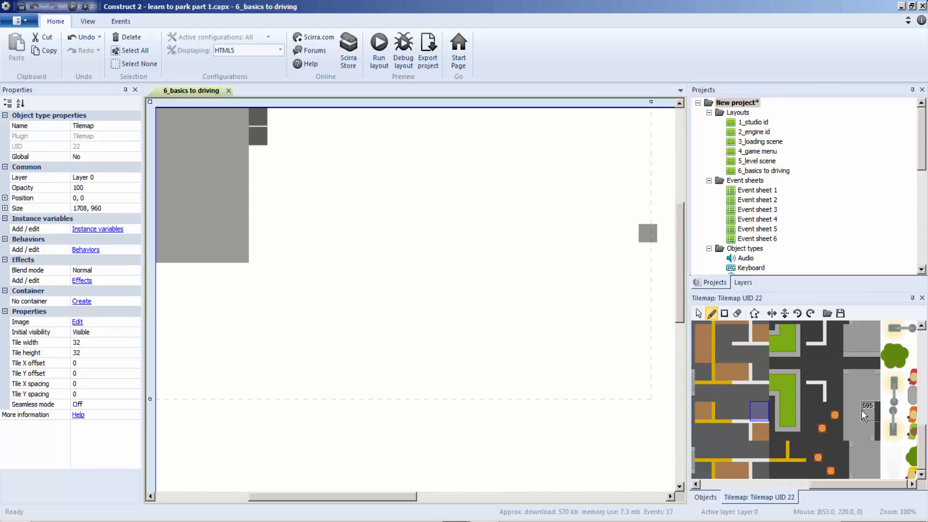
Paint the plain grey tile over the two dark tiles, widen the block, and extend the first row across to the dashed window boundary
left_click(872, 392)
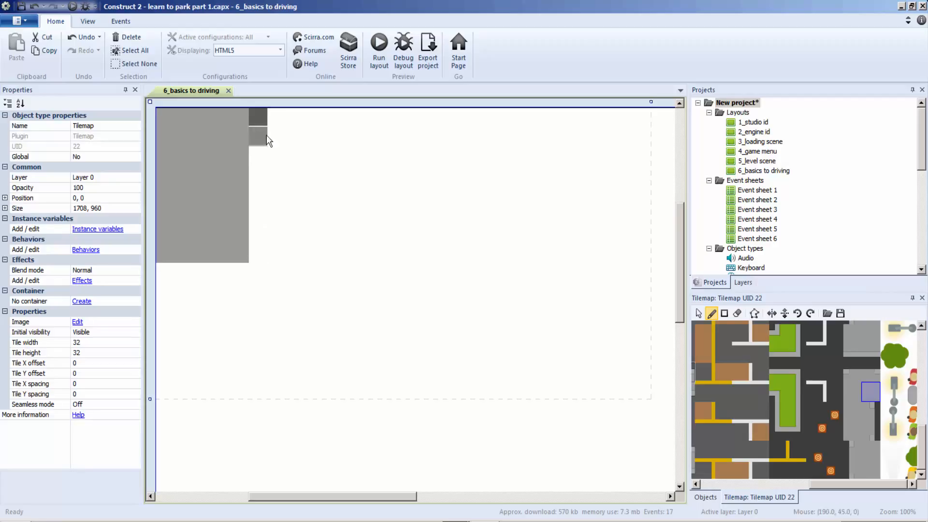
mouse_move(264, 119)
left_mouse_down()
mouse_move(256, 221)
mouse_move(302, 213)
mouse_move(274, 107)
mouse_move(274, 241)
left_mouse_up()
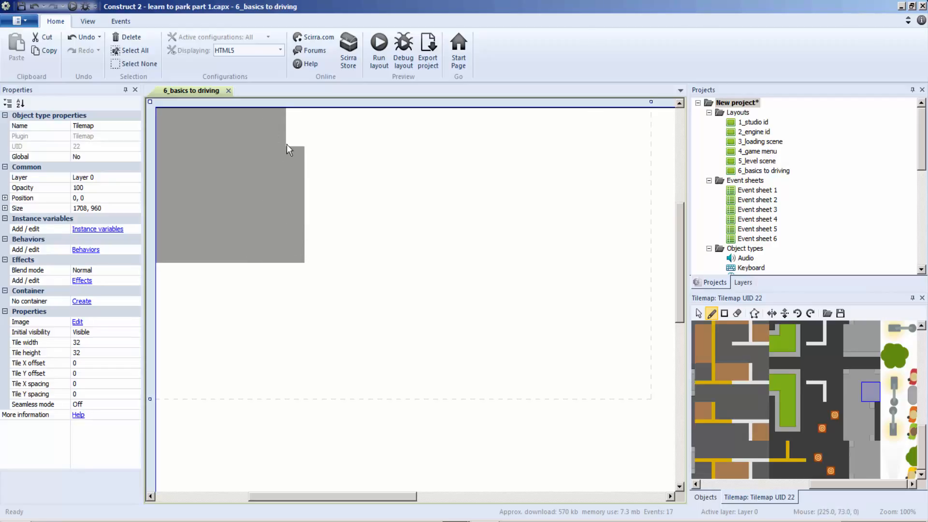
mouse_move(286, 144)
left_mouse_down()
mouse_move(292, 122)
mouse_move(446, 113)
left_mouse_up()
left_click(493, 139)
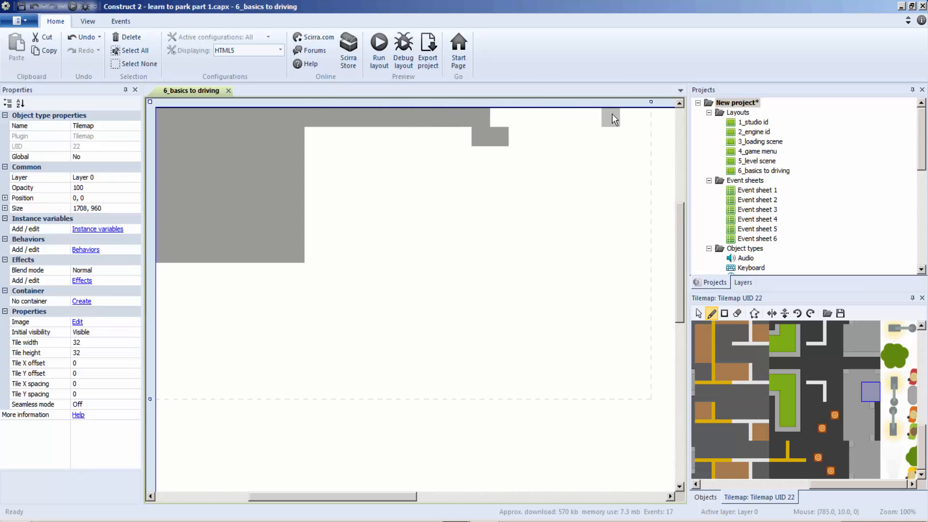
left_click_drag(643, 114, 478, 119)
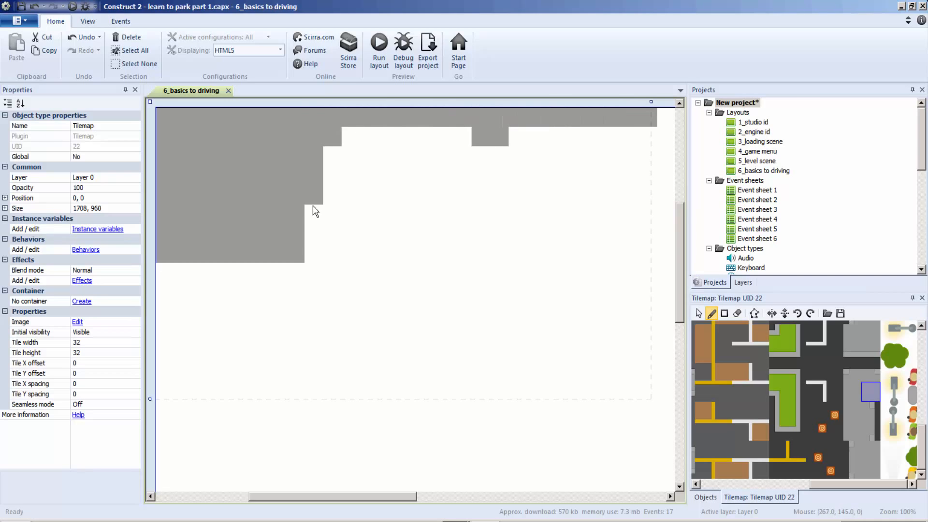
Fill the eight-tile-high band across the layout with the grey tile, erasing the stray tiles below its lower edge
mouse_move(313, 206)
left_mouse_down()
mouse_move(315, 256)
mouse_move(402, 270)
mouse_move(643, 259)
left_mouse_up()
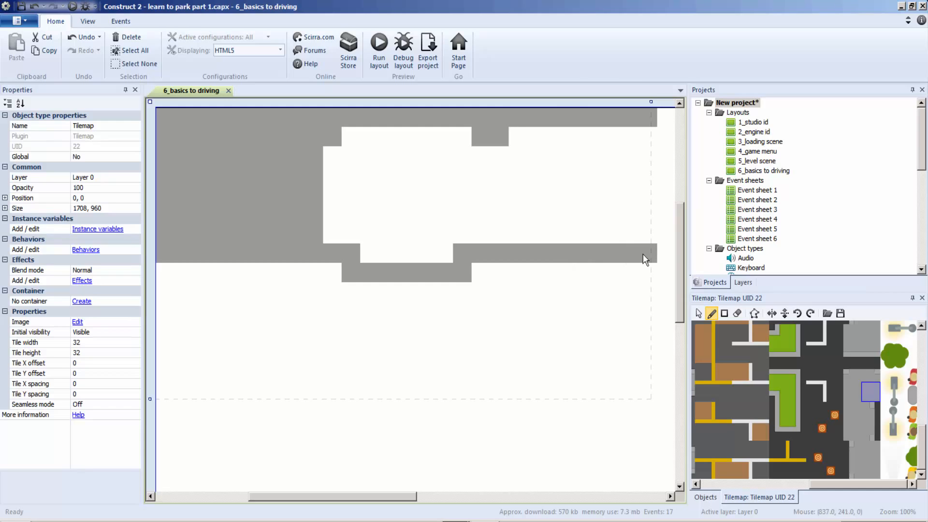
right_click_drag(491, 265, 329, 267)
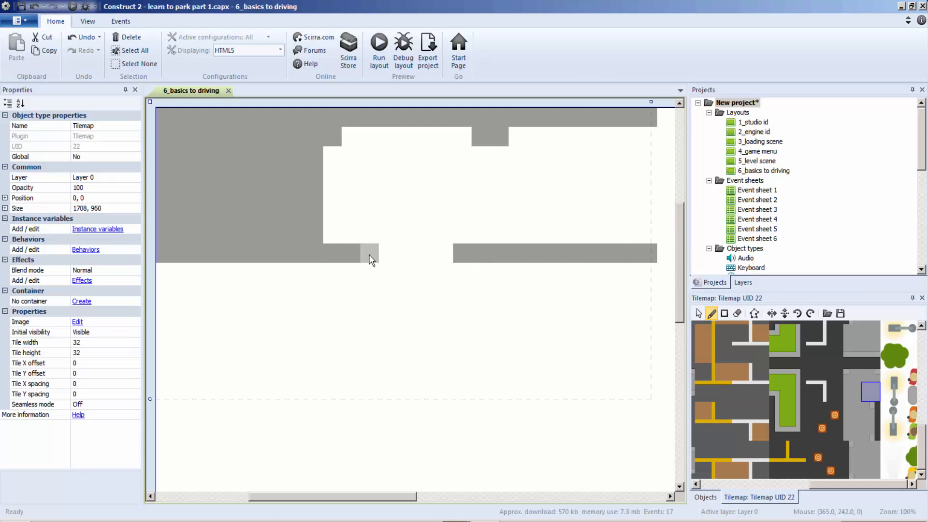
left_click_drag(369, 254, 451, 253)
mouse_move(344, 140)
left_mouse_down()
mouse_move(651, 140)
mouse_move(658, 243)
mouse_move(649, 138)
mouse_move(658, 165)
mouse_move(348, 160)
mouse_move(333, 207)
mouse_move(410, 236)
mouse_move(617, 241)
left_mouse_up()
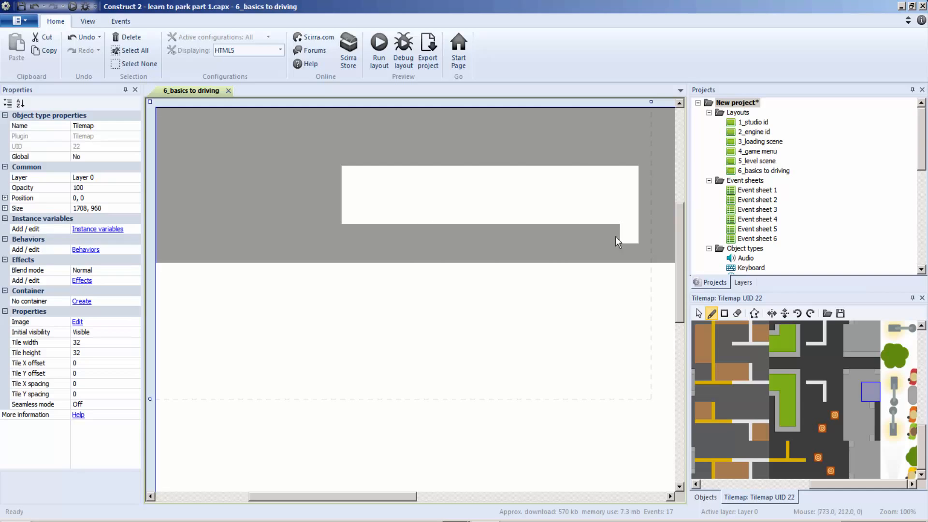
mouse_move(636, 178)
left_mouse_down()
mouse_move(480, 176)
mouse_move(346, 193)
mouse_move(477, 213)
mouse_move(618, 211)
mouse_move(359, 196)
left_mouse_up()
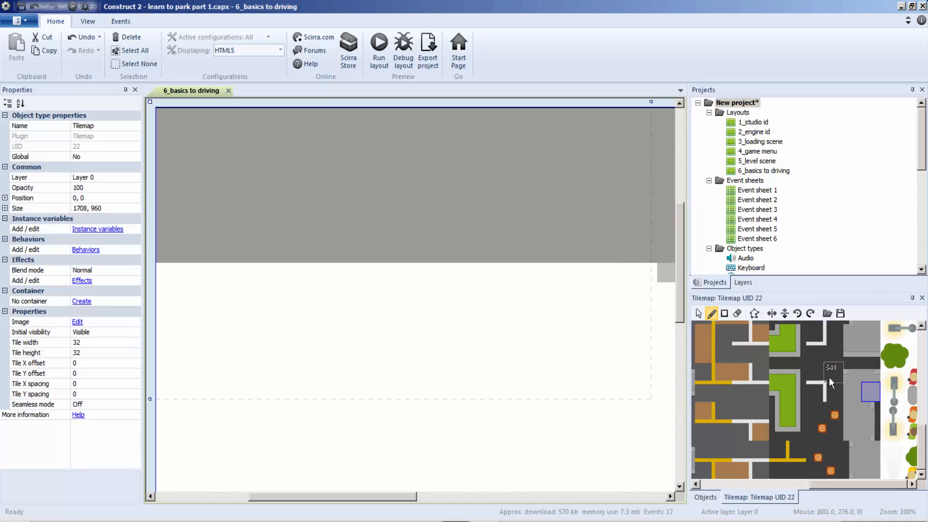
Paint a block of orange-marked dark tiles, two wide and seven high, under the grey band at the dashed window boundary
left_click(835, 414)
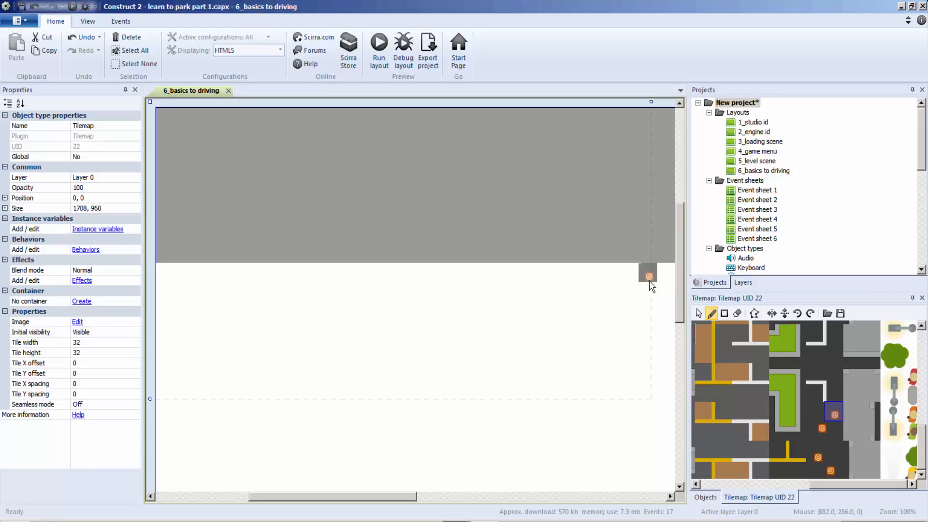
left_click_drag(641, 284, 645, 288)
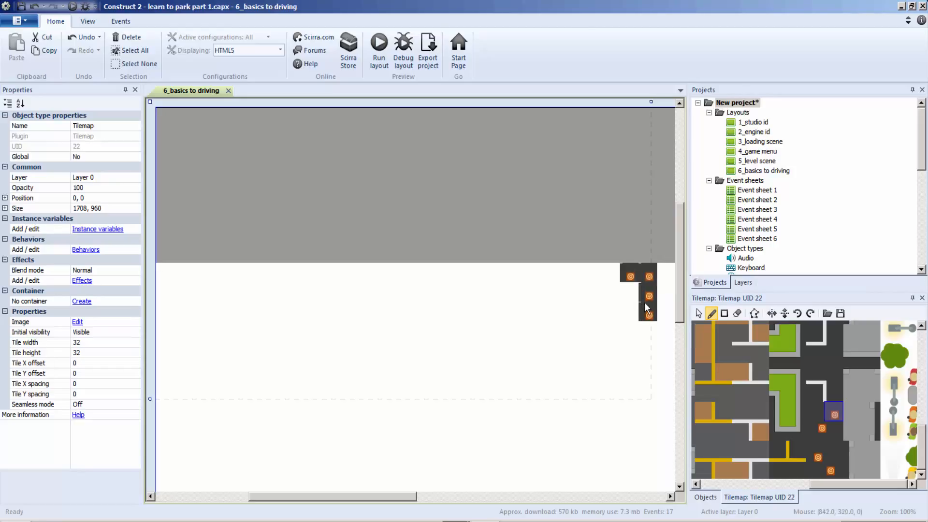
left_click(632, 307)
left_click_drag(631, 351, 630, 396)
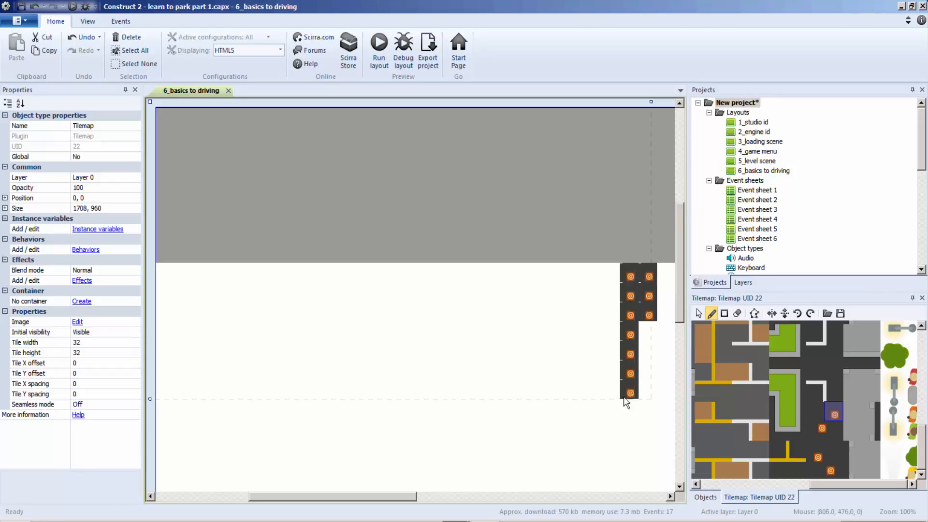
scroll(630, 377, "down", 5)
scroll(650, 306, "up", 1)
left_click_drag(650, 306, 645, 227)
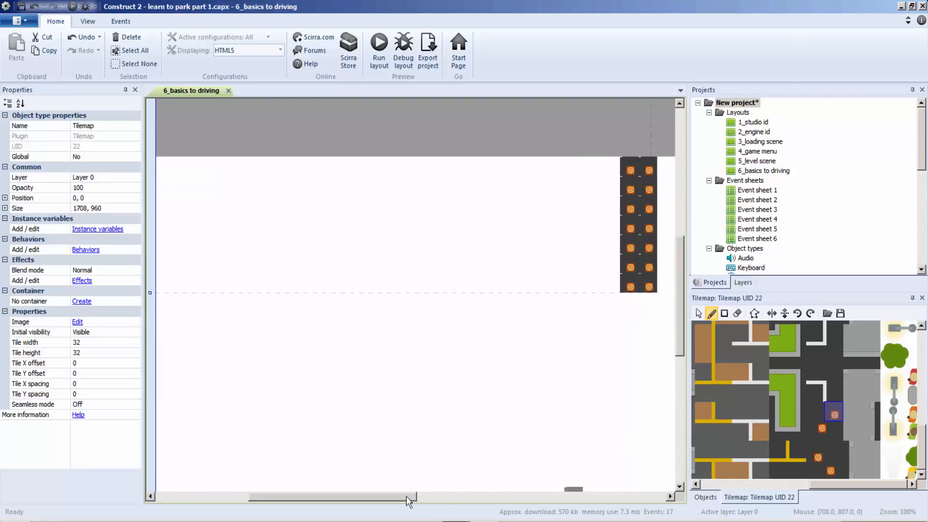
Paint a dark tile with a grass lower edge along 18 tiles of the grey band's uppermost row, starting at the dashed boundary
mouse_move(406, 496)
left_mouse_down()
mouse_move(309, 494)
mouse_move(431, 492)
mouse_move(355, 479)
mouse_move(430, 486)
mouse_move(419, 483)
left_mouse_up()
scroll(396, 379, "up", 3)
scroll(396, 379, "up", 1)
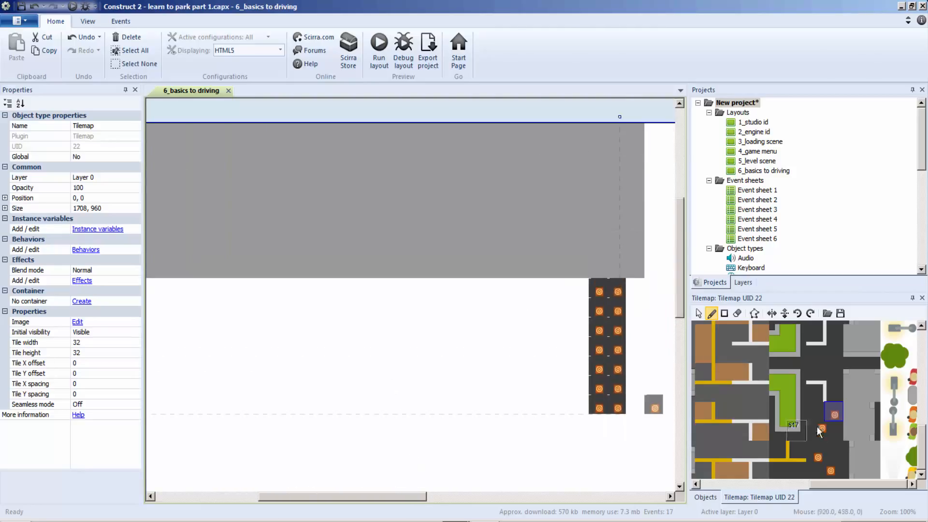
left_click(778, 379)
scroll(653, 202, "up", 2)
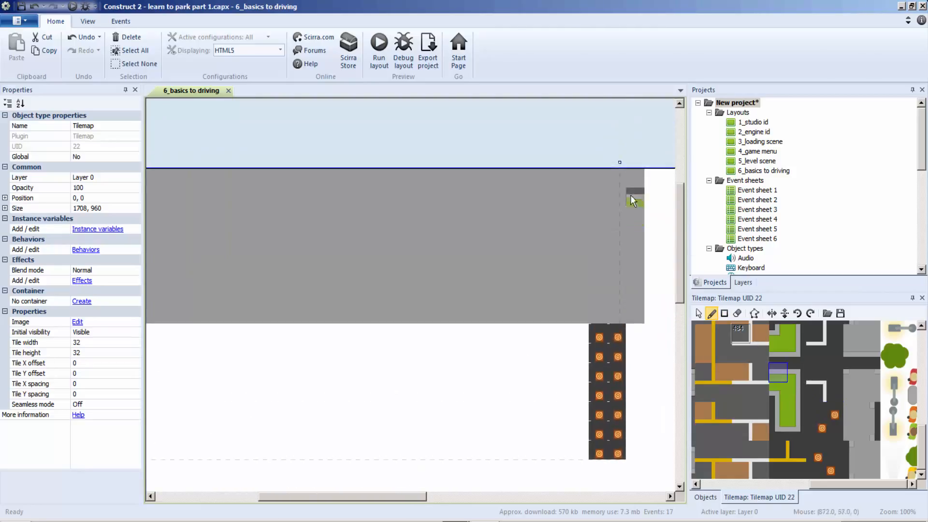
left_click_drag(610, 181, 297, 182)
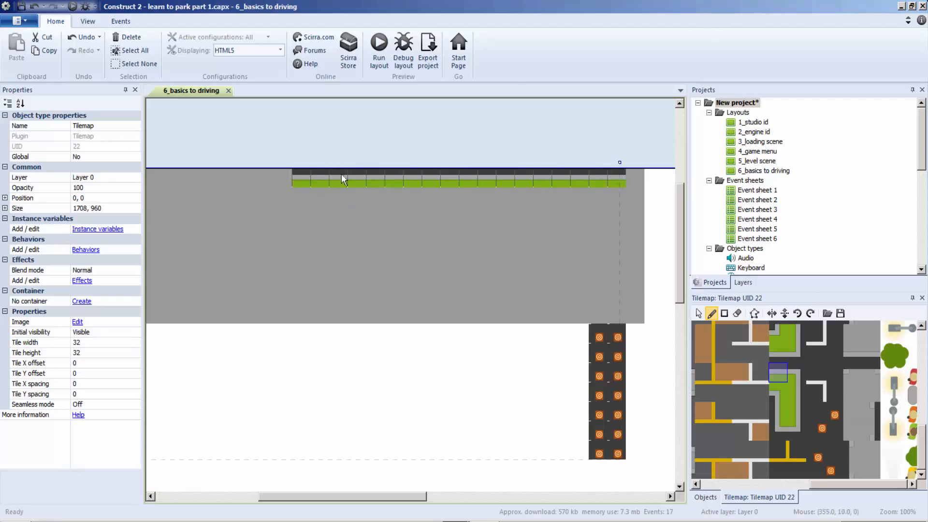
Try the tile with grass above the kerb along the uppermost row, and undo the stroke
left_click(781, 349)
left_click_drag(618, 178, 301, 188)
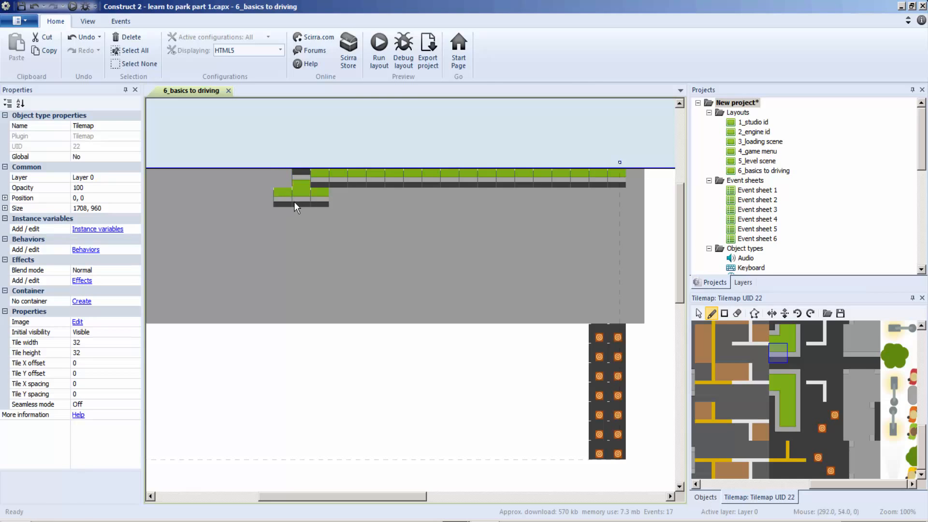
key("ctrl+z")
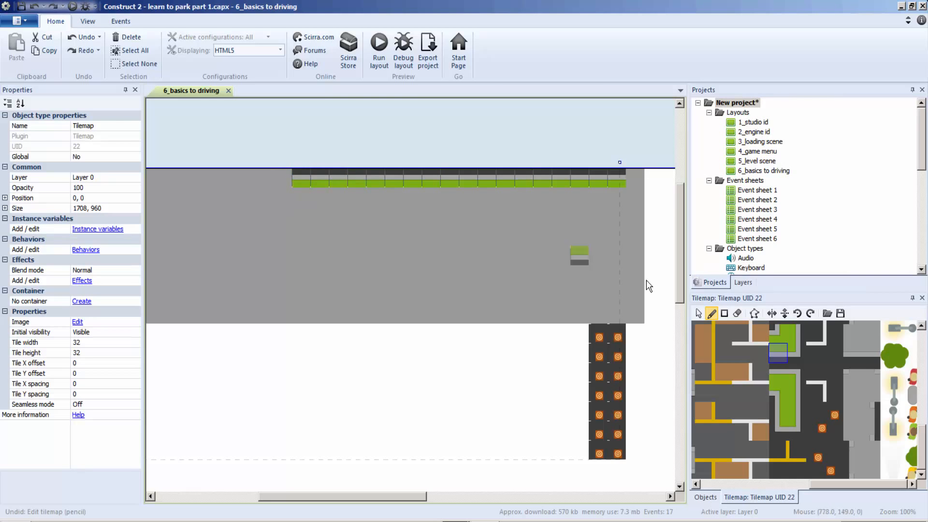
Reselect the tile with the grass lower edge and continue the uppermost row to the layout's starting corner
left_click(776, 373)
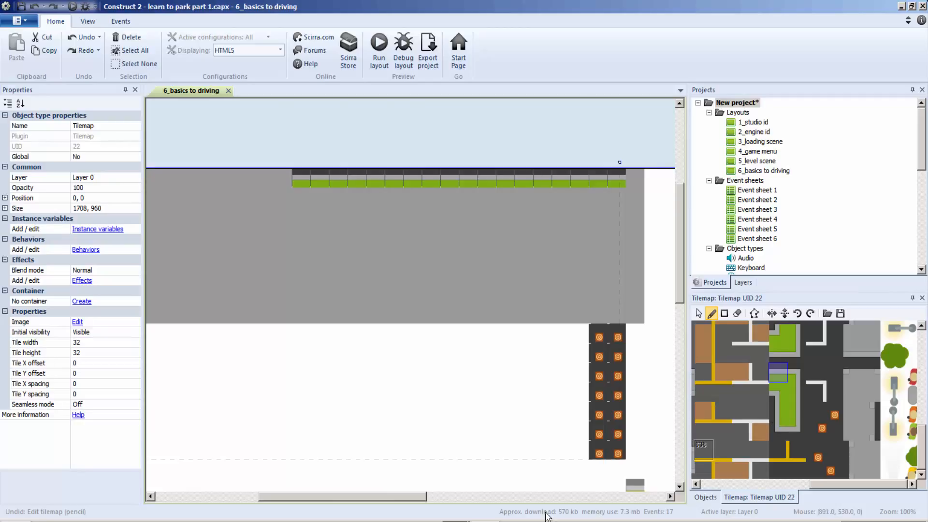
left_click_drag(379, 497, 310, 497)
mouse_move(502, 167)
left_mouse_down()
mouse_move(489, 182)
mouse_move(347, 175)
left_mouse_up()
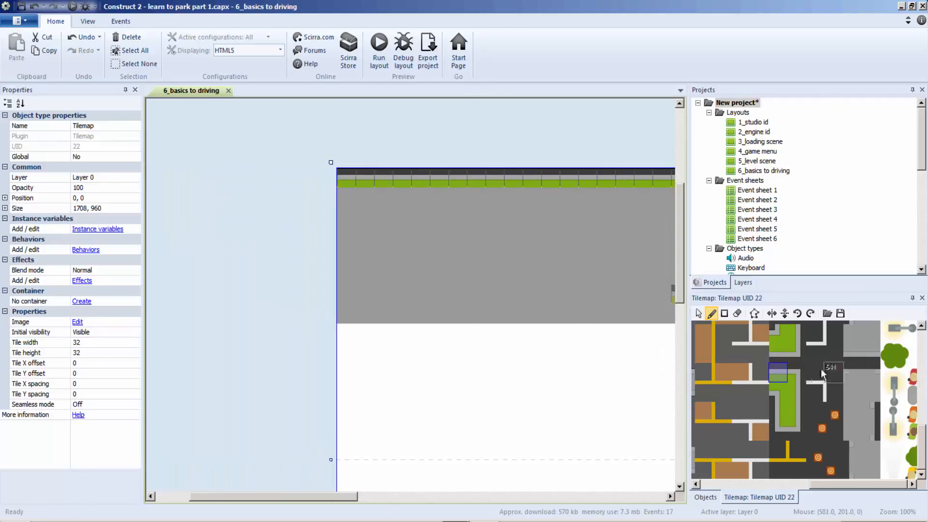
Repaint the uppermost row's first 14 tiles with the seamless grass-over-kerb tile and put the matching corner tile at its start
scroll(799, 372, "up", 4)
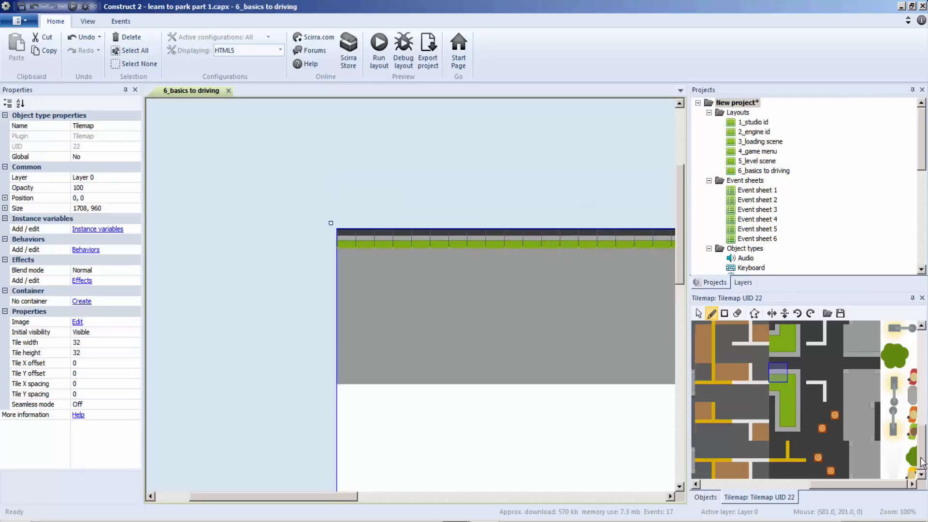
left_click_drag(921, 458, 922, 363)
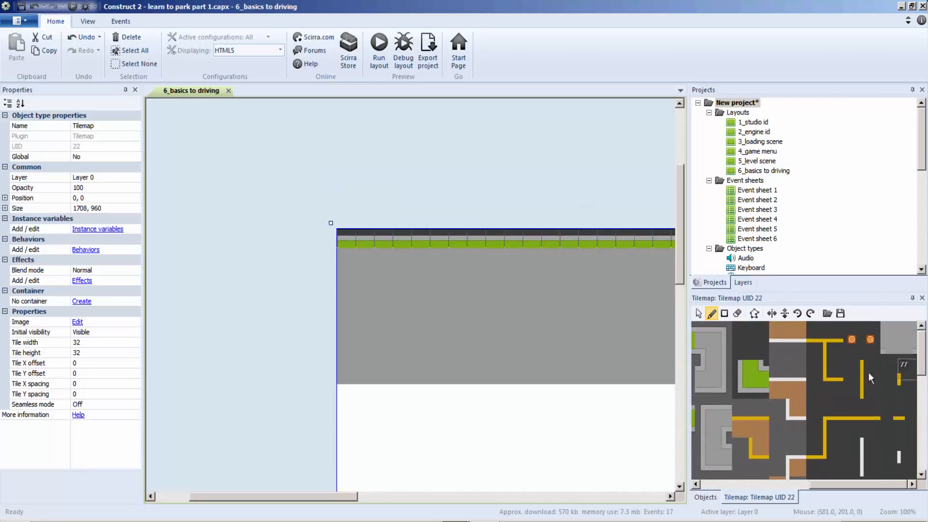
left_click(756, 391)
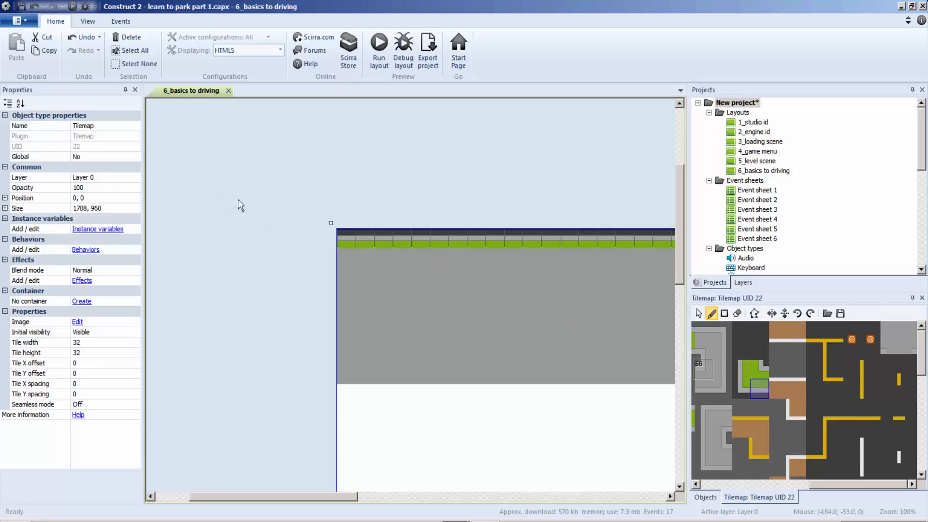
left_click_drag(388, 244, 452, 247)
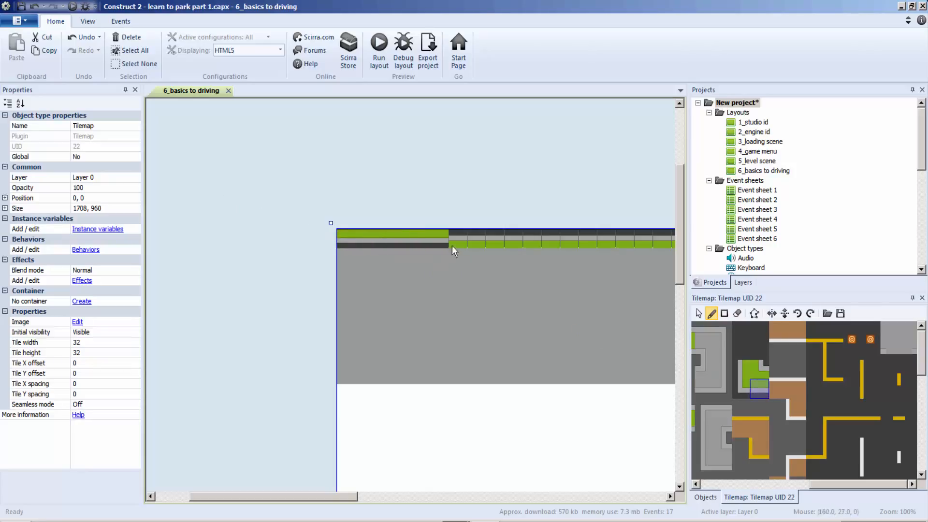
left_click_drag(549, 246, 590, 246)
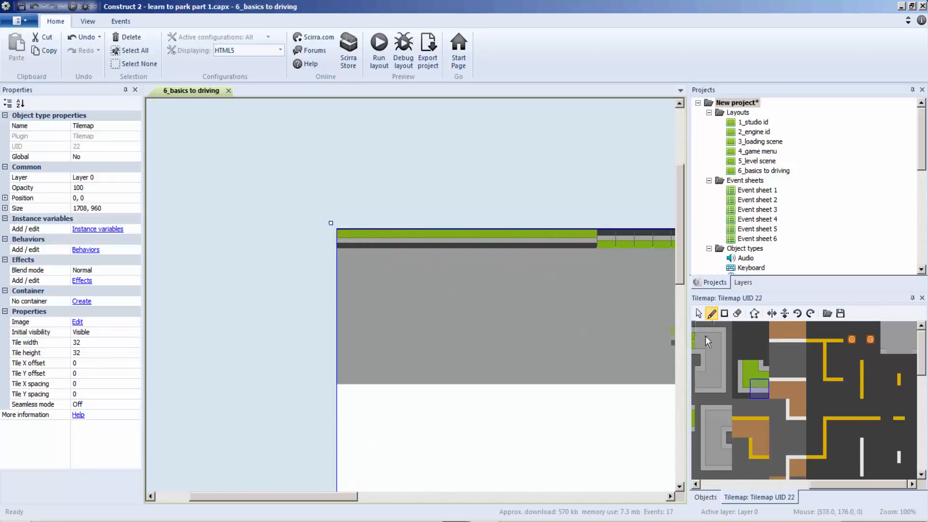
left_click(747, 381)
left_click(342, 241)
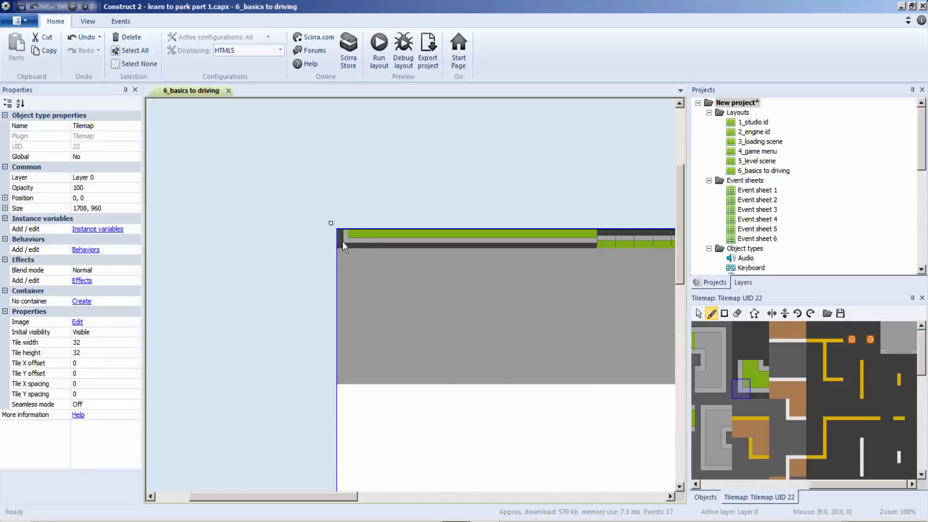
Try the inner-corner grass tile in the uppermost row at the dashed window boundary
left_click_drag(318, 496, 439, 497)
left_click(759, 369)
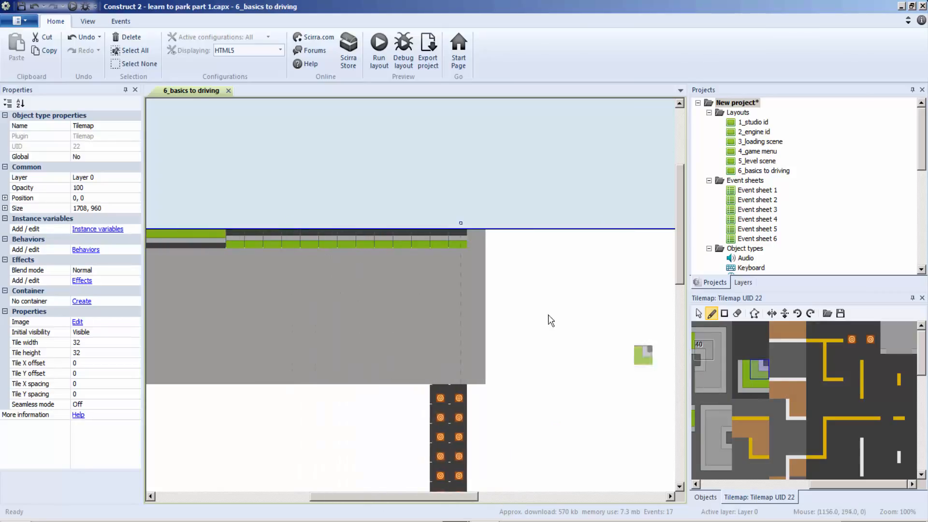
left_click(460, 237)
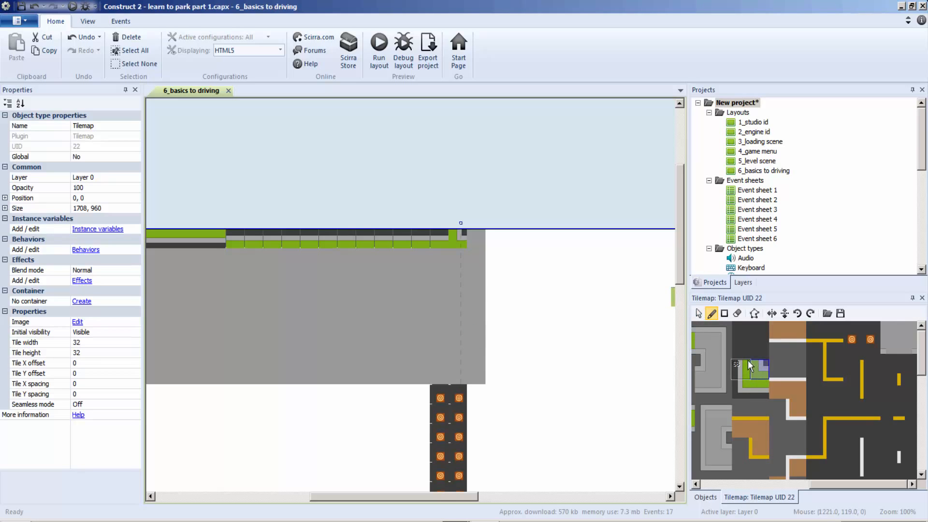
Continue the seamless grass-over-kerb tile along the rest of the uppermost row to the far end of the grey band
left_click(756, 395)
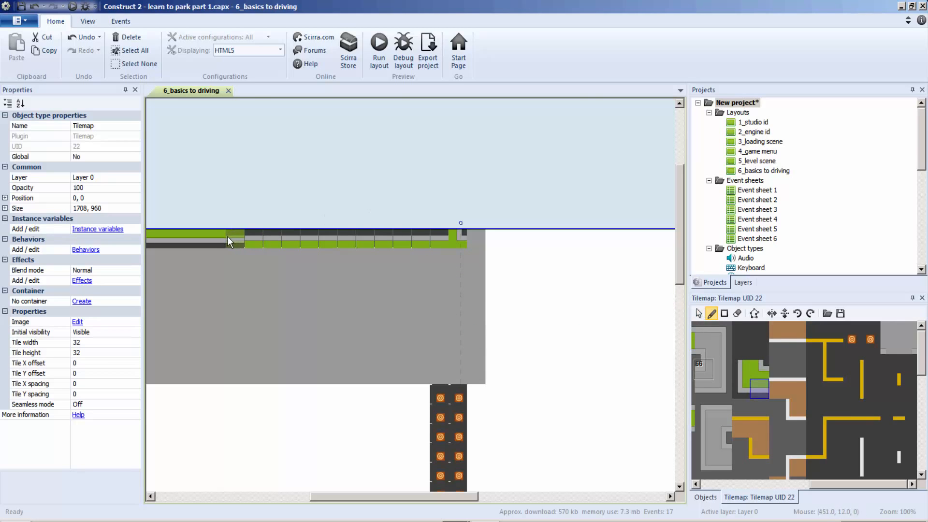
left_click_drag(228, 236, 420, 253)
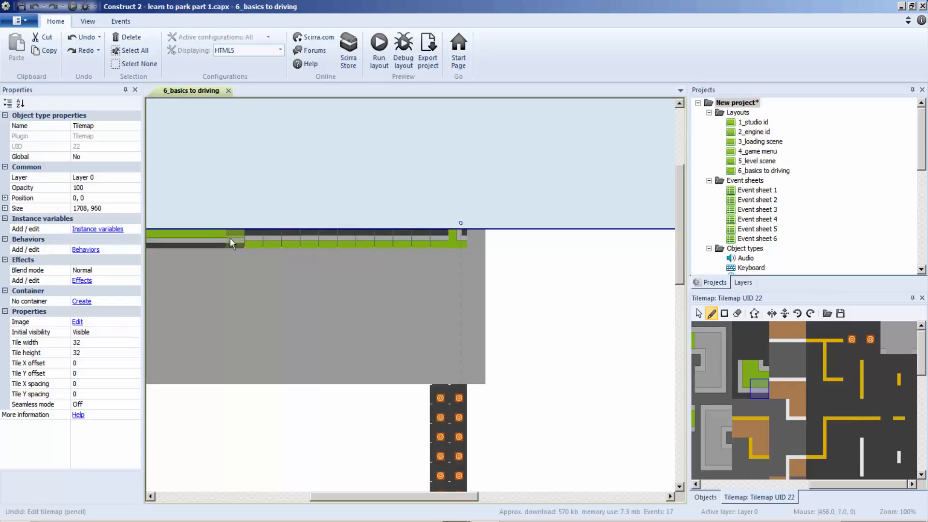
left_click_drag(230, 237, 476, 243)
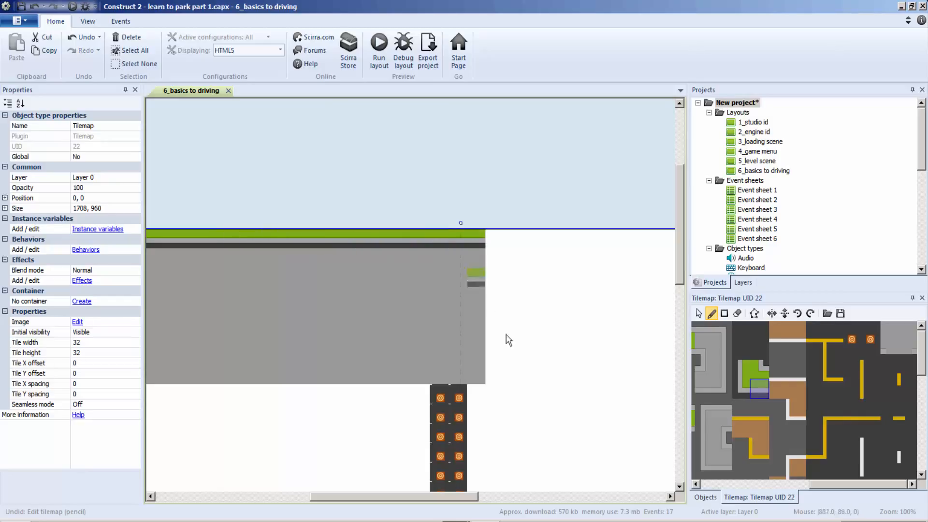
Try a dark road tile with a yellow lower line and side divider along 14 tiles of the second row
left_click(842, 401)
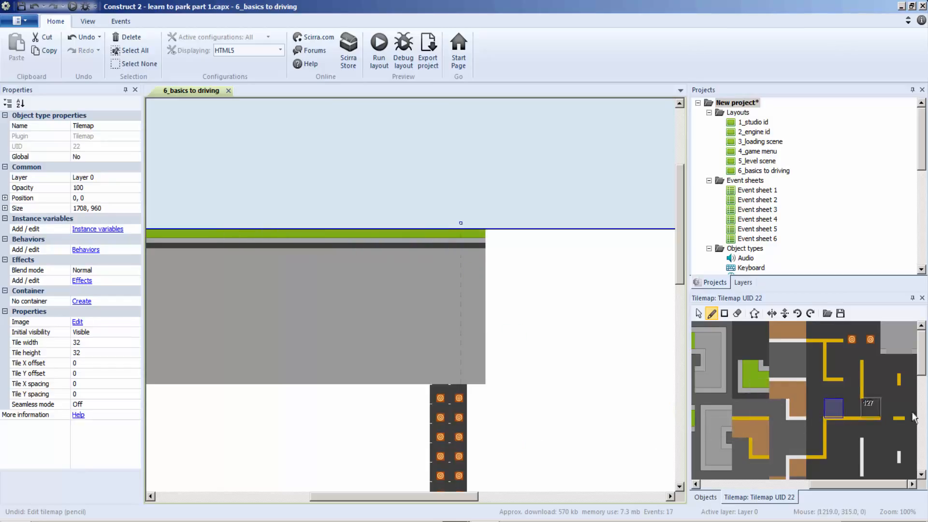
left_click_drag(924, 354, 927, 390)
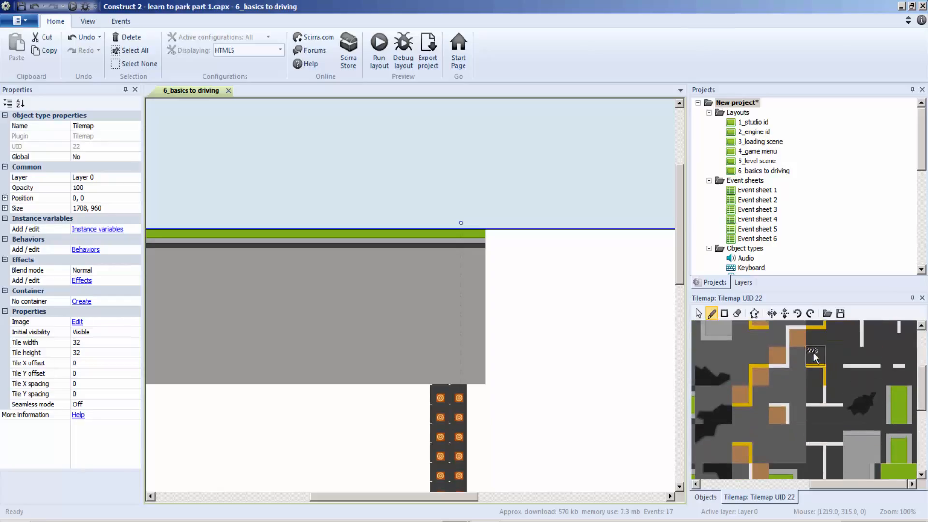
left_click(849, 338)
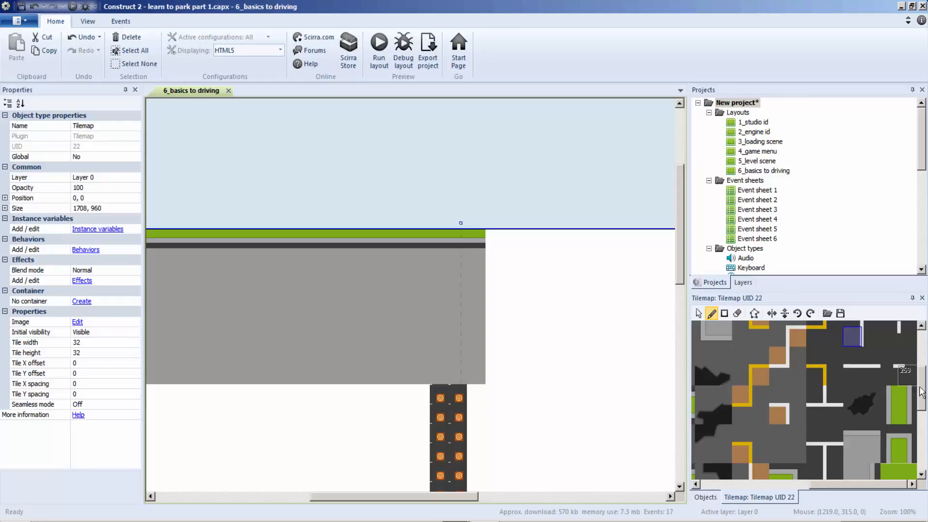
left_click_drag(924, 391, 926, 345)
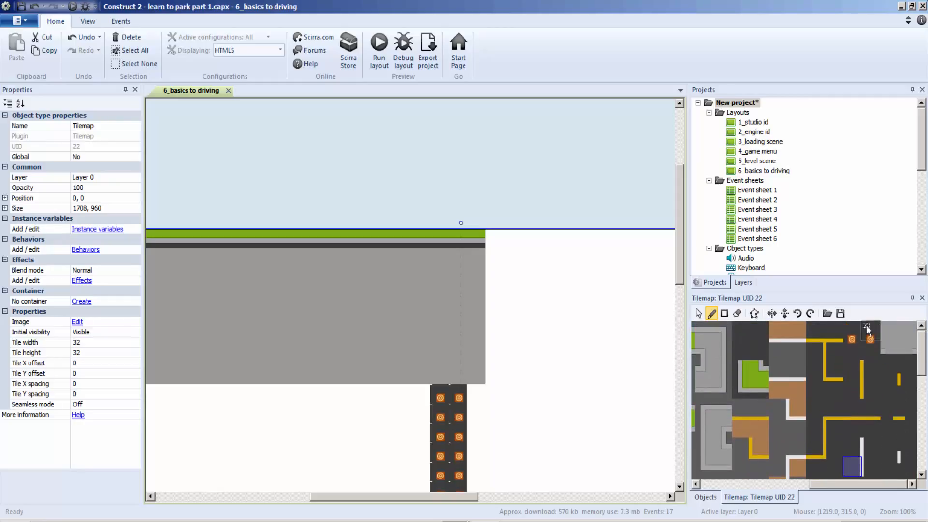
left_click(820, 329)
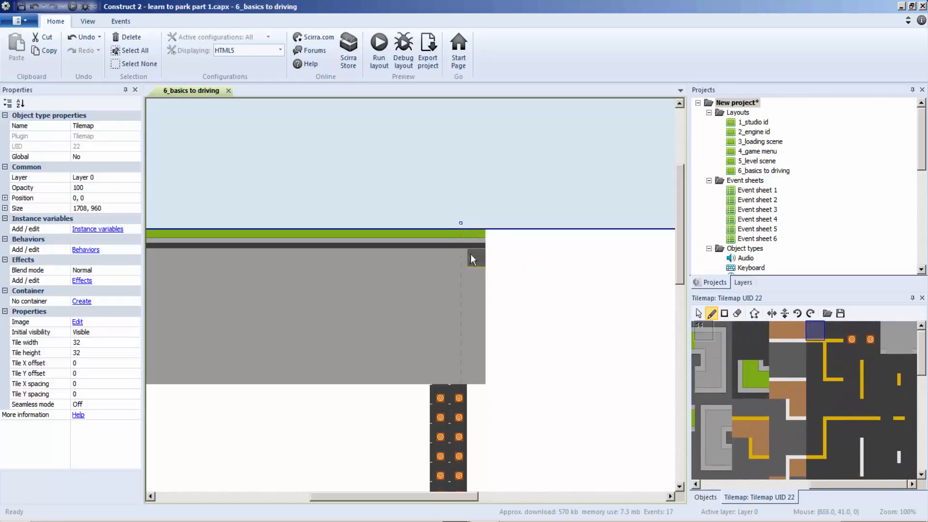
key("ctrl+z")
left_click_drag(477, 258, 234, 264)
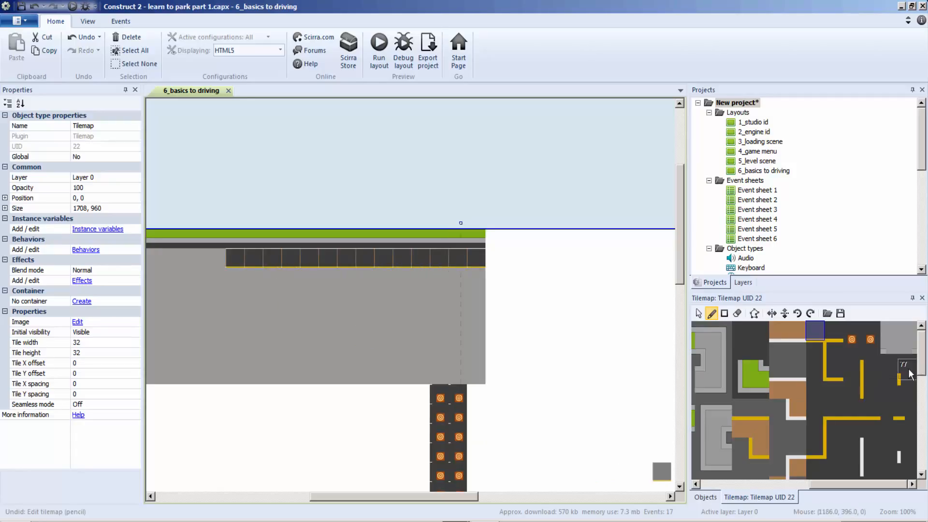
Paint the seamless dark road tile with a yellow lower line across the whole second row
left_click(833, 329)
left_click_drag(442, 254, 324, 253)
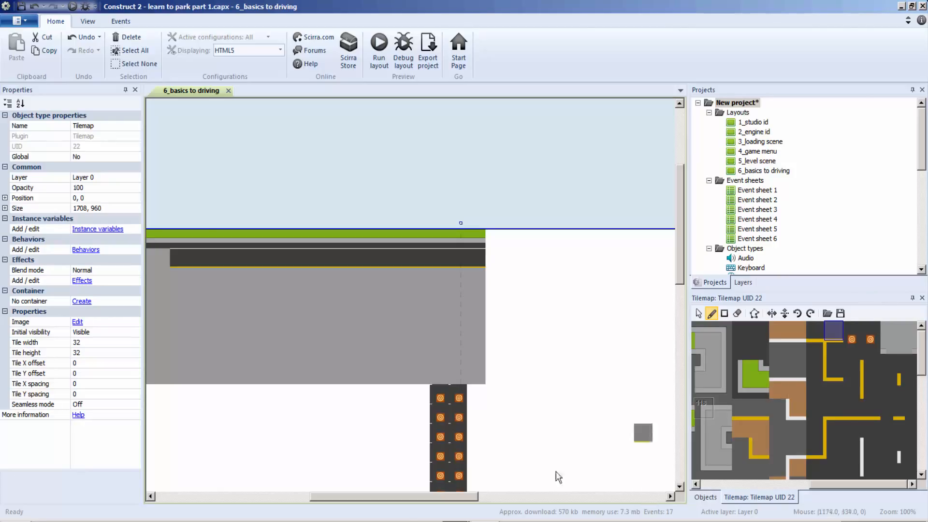
left_click_drag(383, 496, 284, 497)
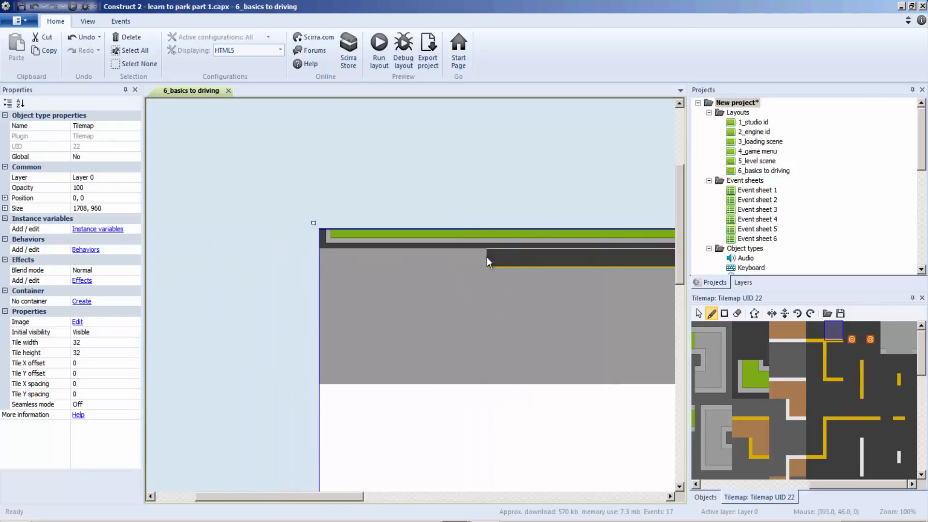
left_click_drag(486, 257, 323, 257)
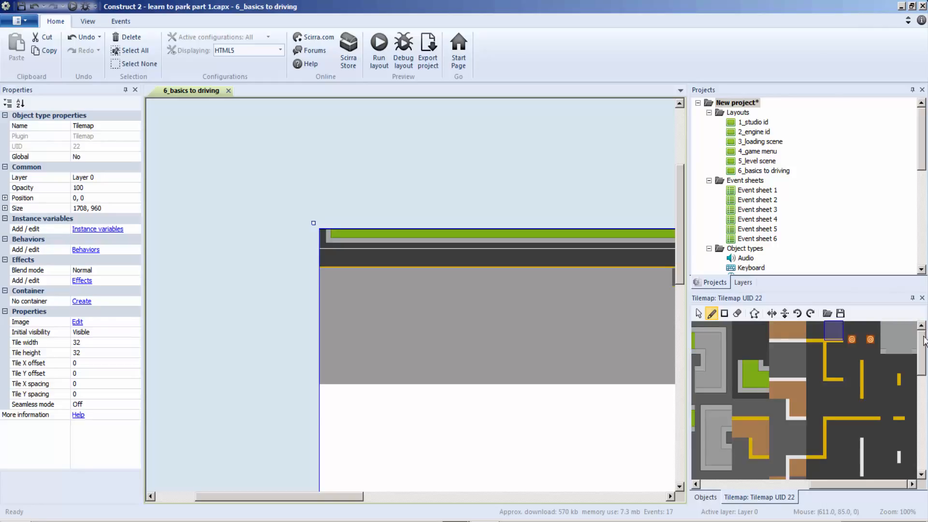
Try the dark road tile with a yellow side divider and lower line along the second row, and undo the strokes
scroll(804, 466, "down", 5)
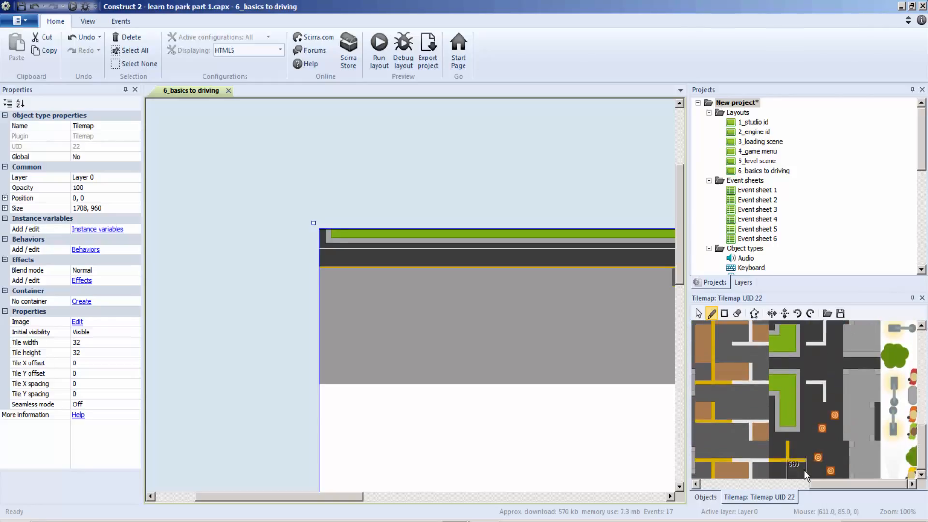
left_click(798, 469)
left_click(496, 316)
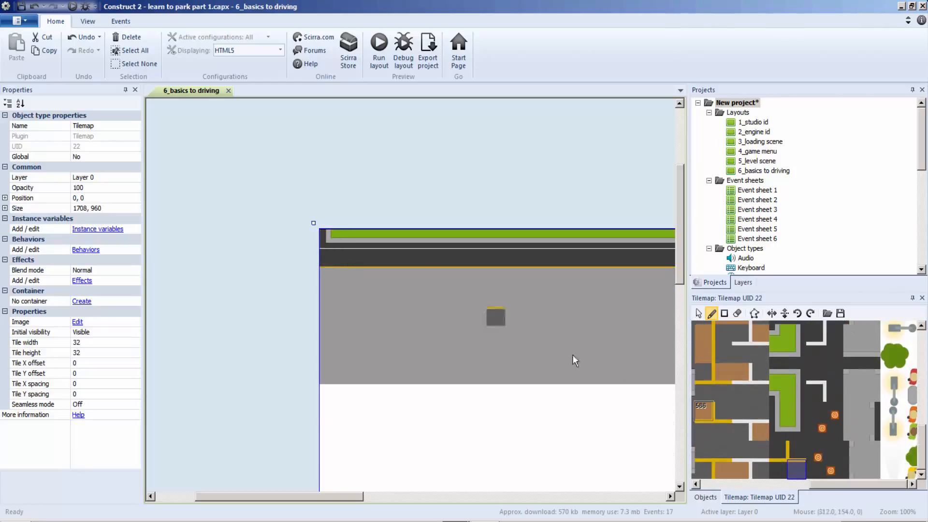
left_click(777, 454)
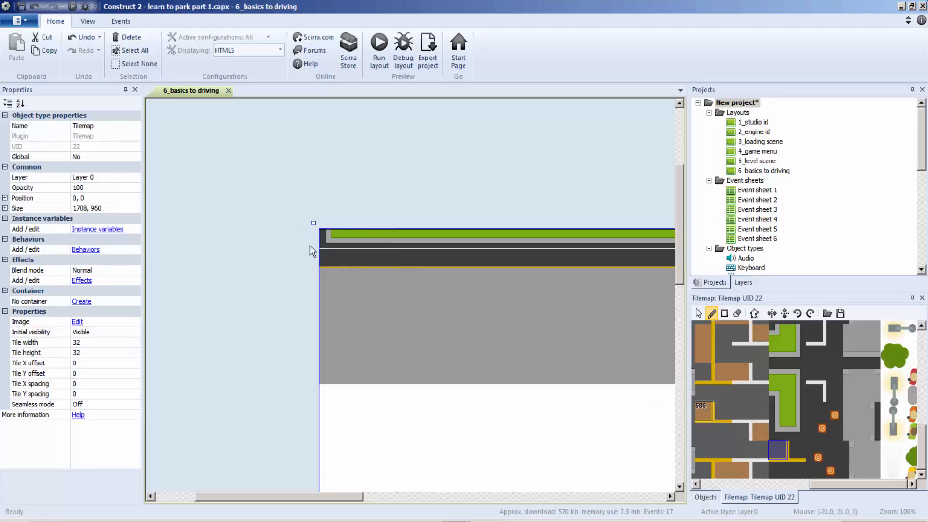
left_click(323, 252)
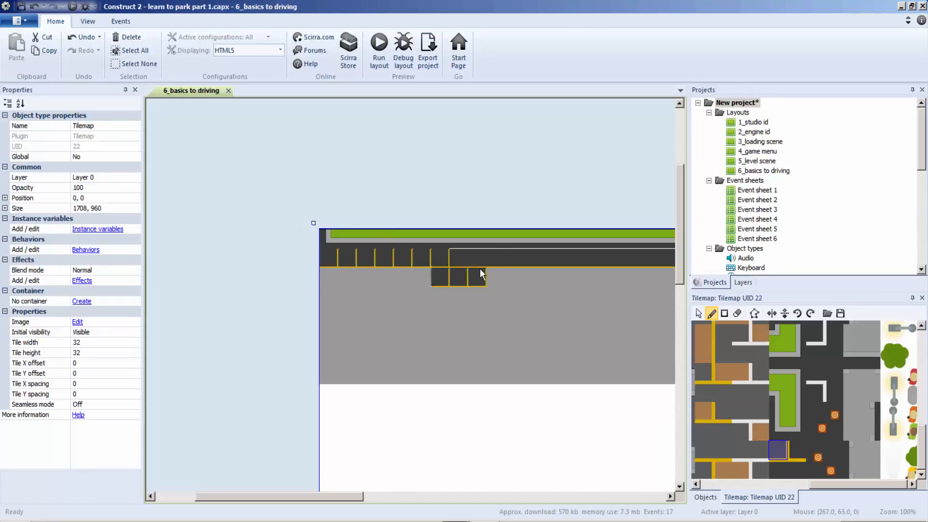
key("ctrl+z")
key("ctrl+z")
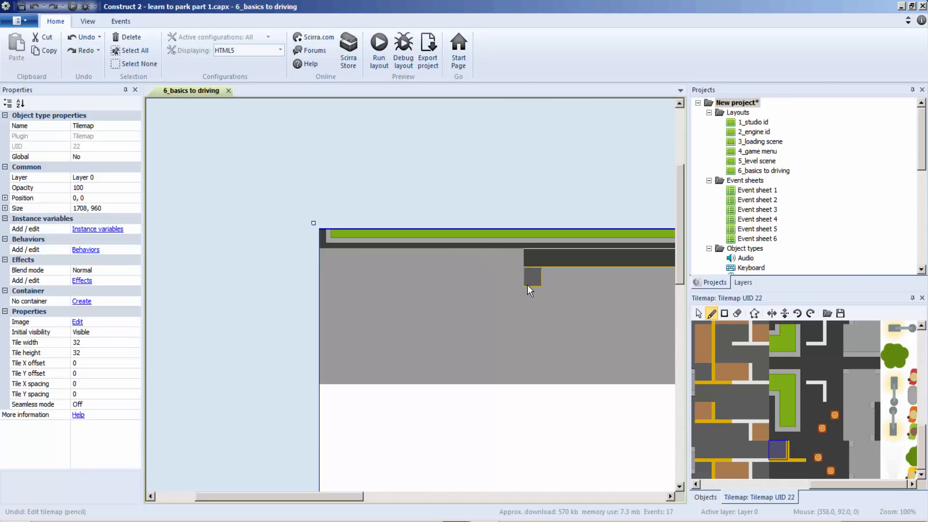
key("ctrl+y")
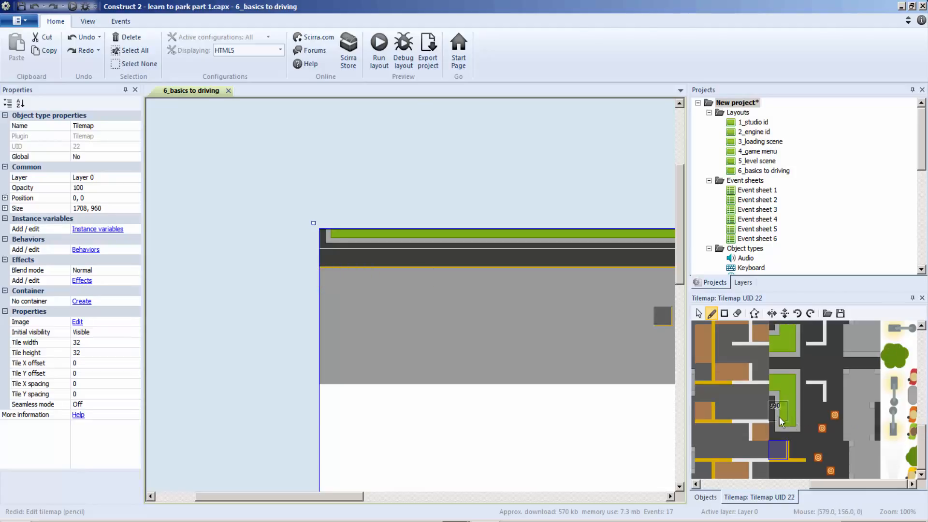
Paint four-tile-high columns of the grey road tile with a yellow side line in every third column below the second row
left_click(723, 352)
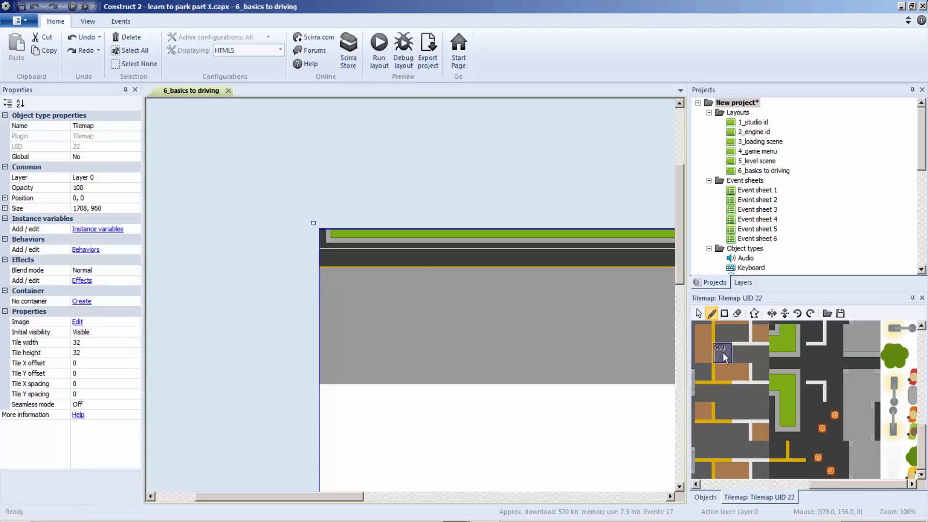
left_click(322, 283)
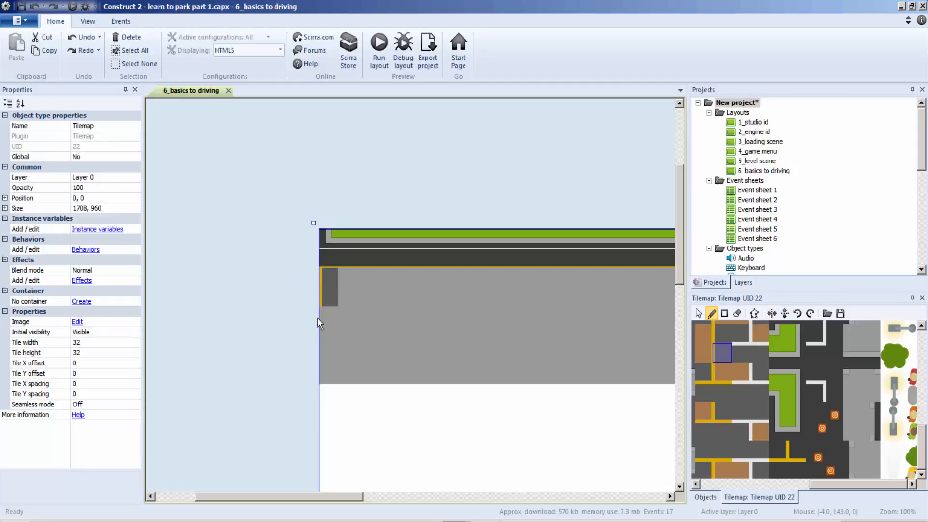
left_click_drag(327, 323, 333, 310)
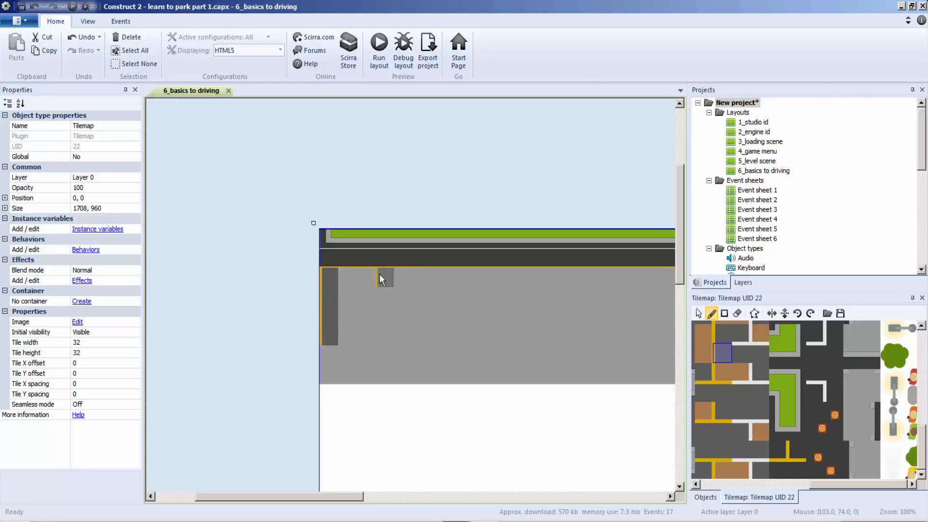
left_click_drag(379, 275, 382, 301)
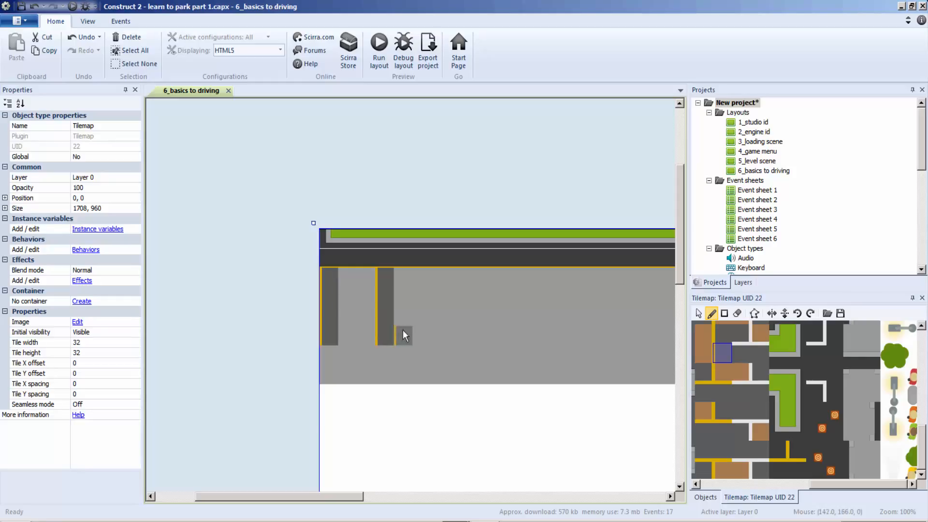
mouse_move(441, 311)
left_mouse_down()
mouse_move(441, 280)
mouse_move(503, 292)
left_mouse_up()
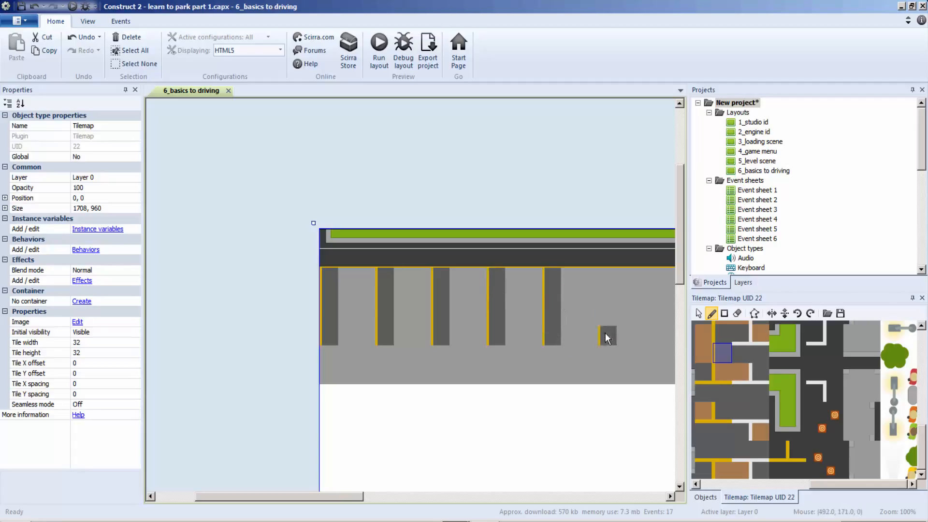
left_click_drag(362, 496, 447, 494)
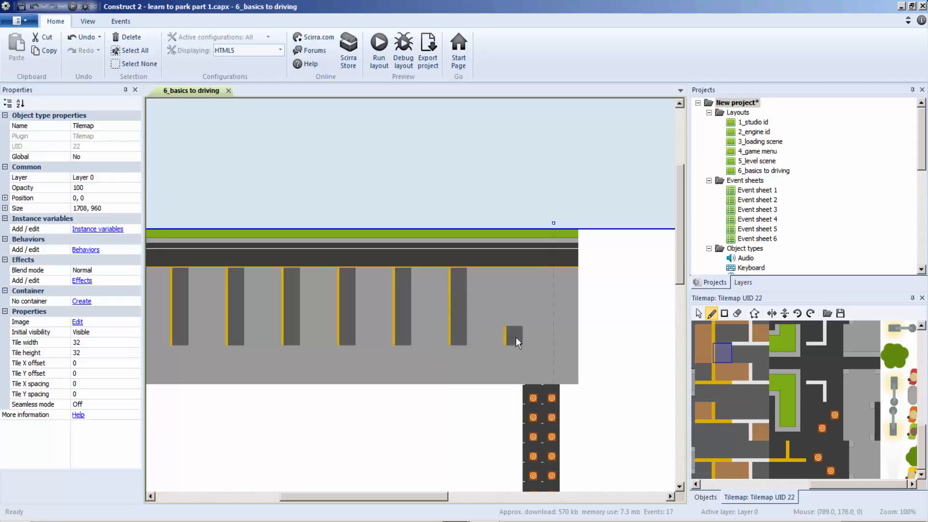
key("ctrl+z")
key("ctrl+z")
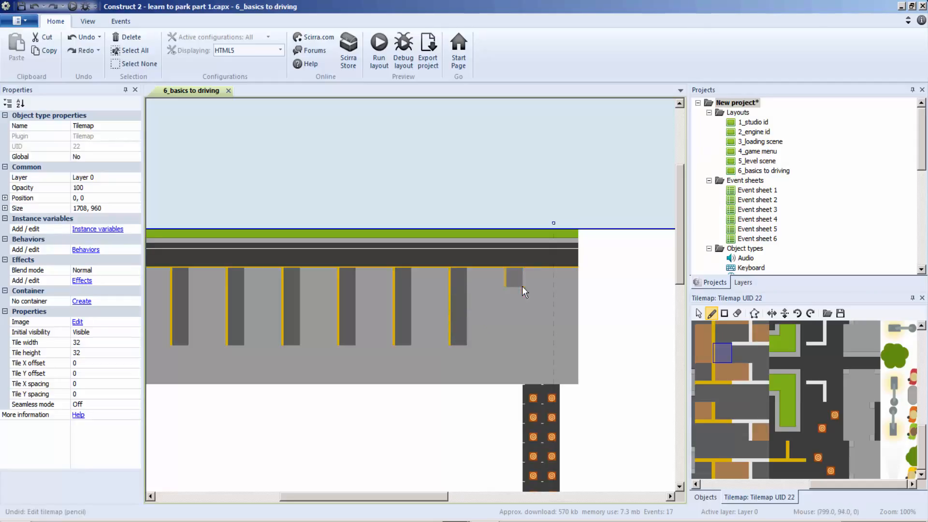
left_click(558, 348)
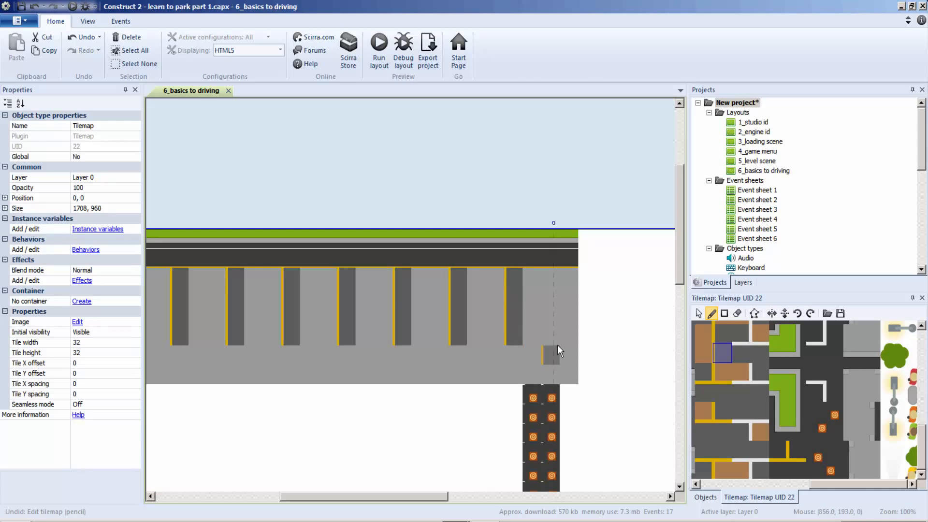
key("ctrl+z")
Extend the two columns of orange cone tiles upward across the grey ground to the second road row
left_click(830, 417)
mouse_move(556, 373)
left_mouse_down()
mouse_move(551, 283)
mouse_move(530, 379)
left_mouse_up()
Try the dark road tile with small white marks in the two empty columns of the bay beside the cones
left_click(830, 370)
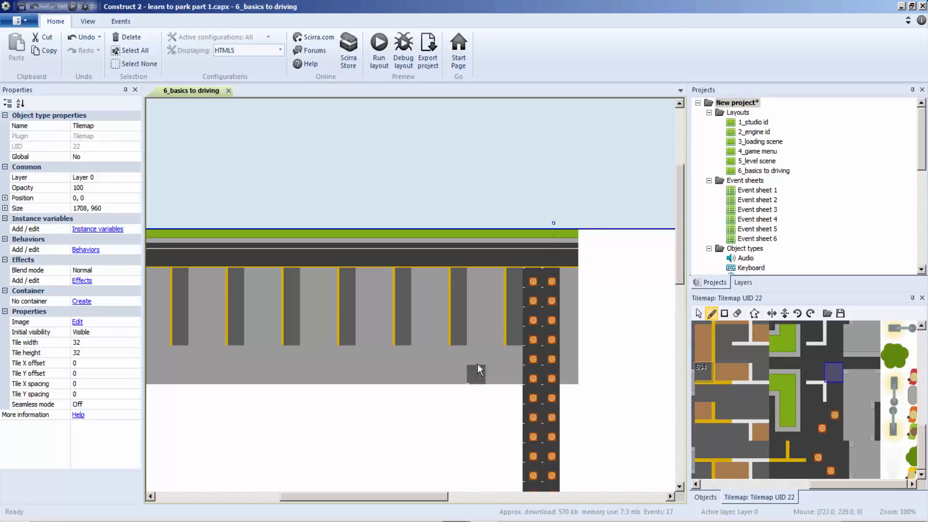
mouse_move(494, 296)
left_mouse_down()
mouse_move(495, 275)
mouse_move(494, 337)
mouse_move(475, 283)
left_mouse_up()
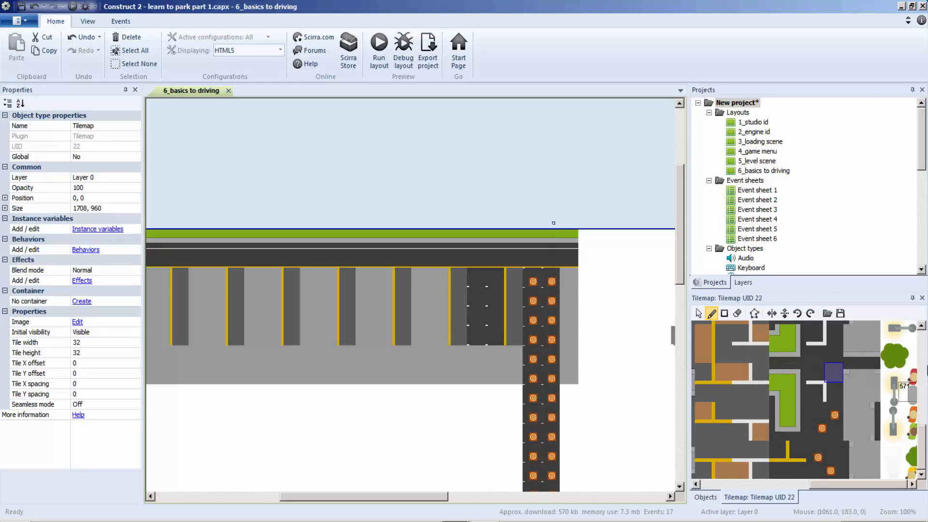
Fill the last two bays with short-yellow-dash road tiles, and repaint two grey divider columns with the dark road tile bearing a yellow side line
left_click_drag(924, 434, 924, 356)
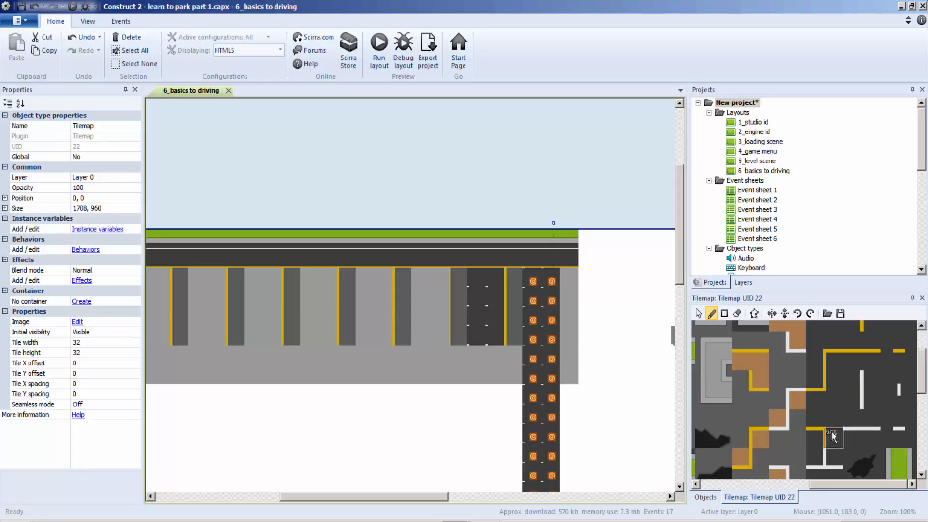
left_click(816, 401)
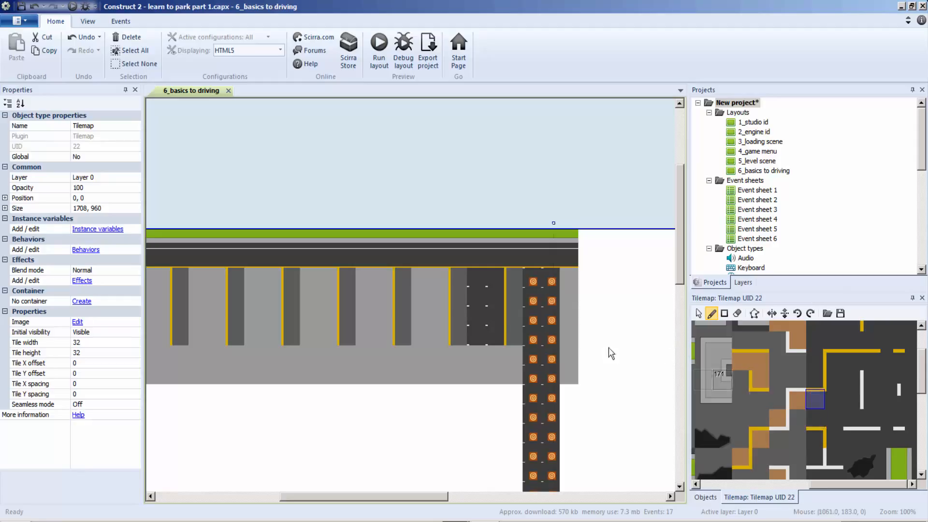
left_click(906, 328)
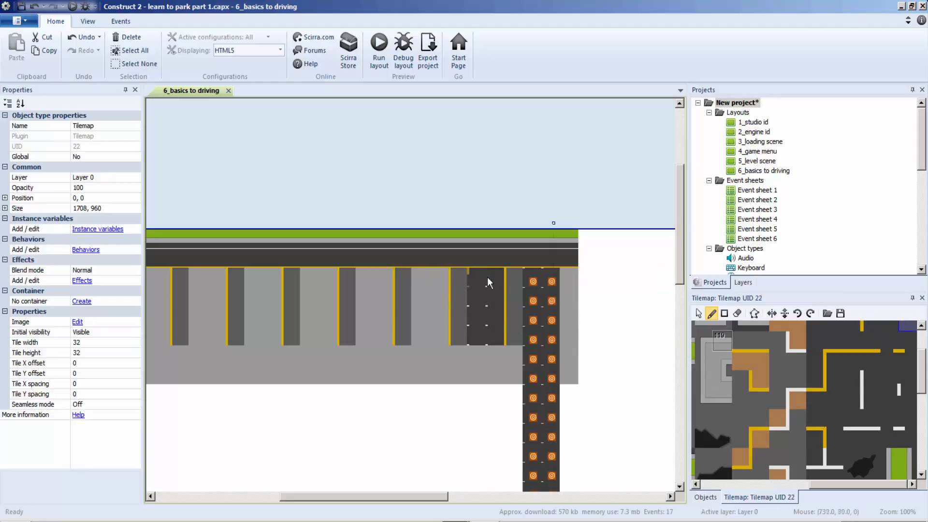
mouse_move(483, 277)
left_mouse_down()
mouse_move(473, 316)
mouse_move(487, 327)
left_mouse_up()
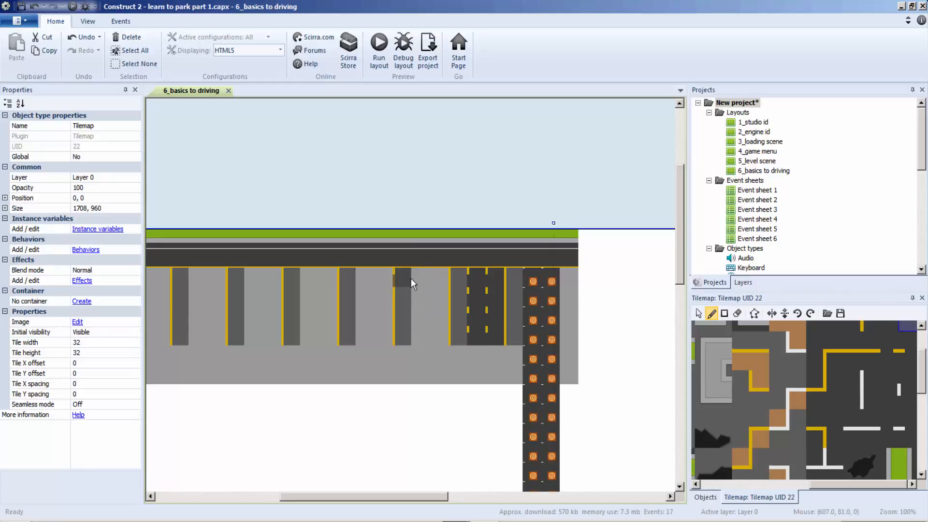
mouse_move(421, 284)
left_mouse_down()
mouse_move(417, 327)
mouse_move(437, 280)
left_mouse_up()
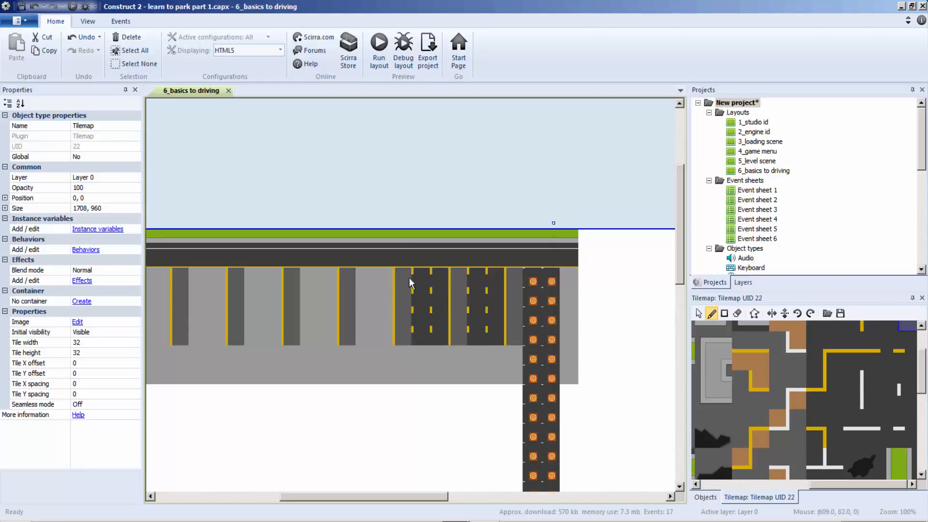
left_click(834, 380)
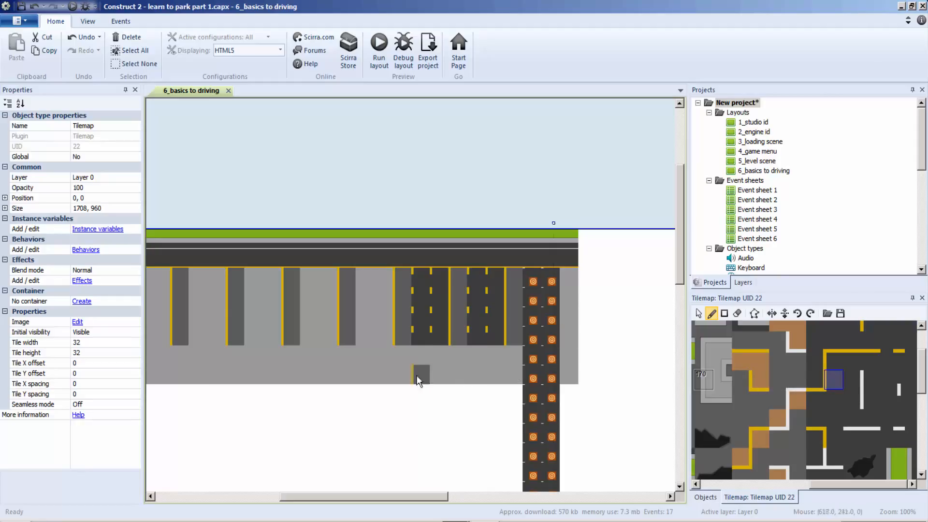
left_click_drag(405, 344, 409, 313)
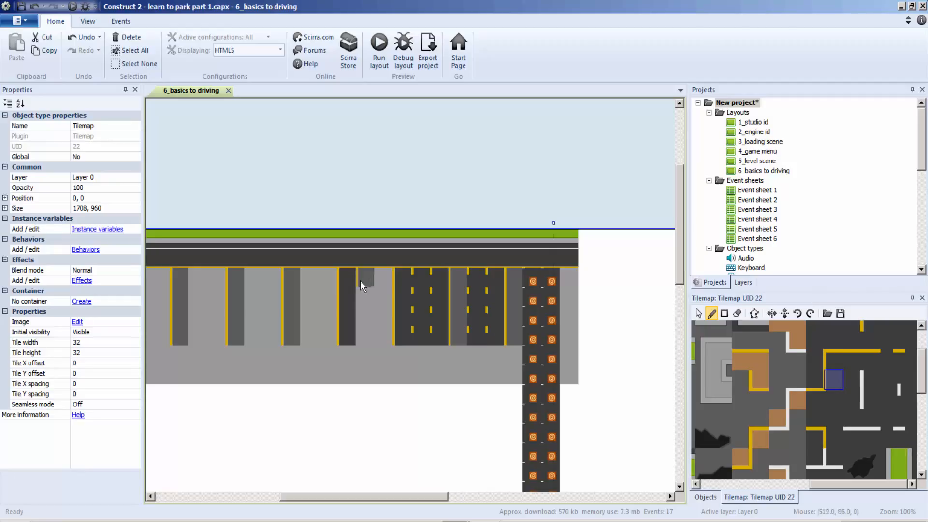
Try a solid yellow line tile in one dashed column, and short-yellow-dash tiles across it and the divider between the last two bays
left_click(868, 329)
left_click(416, 331)
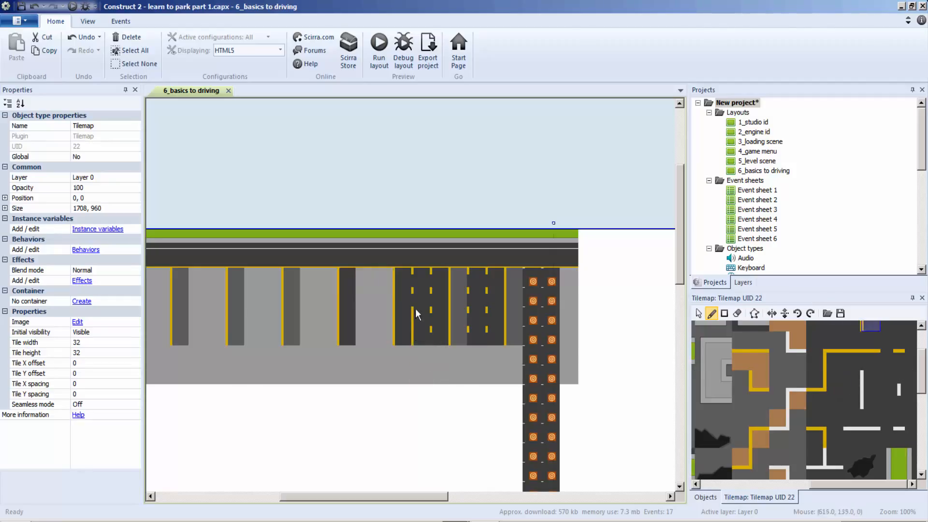
scroll(851, 405, "up", 1)
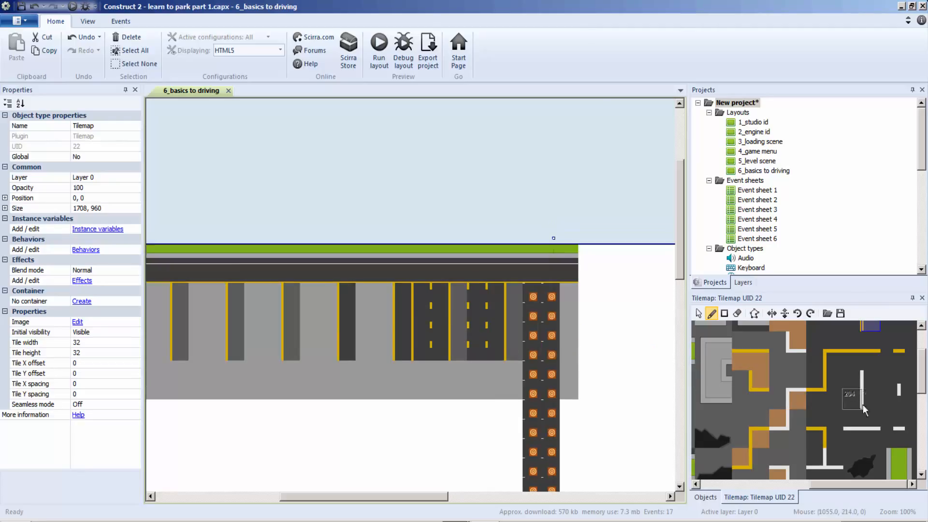
scroll(921, 382, "up", 3)
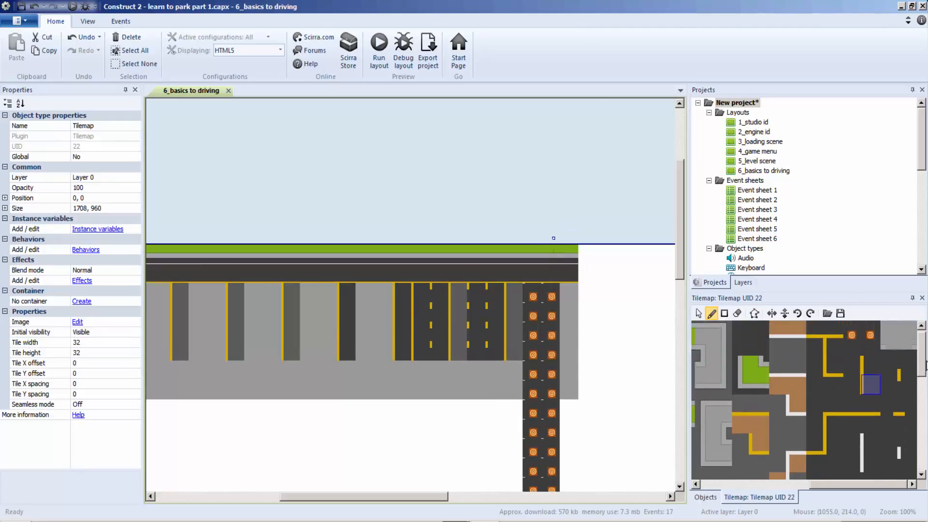
left_click(907, 383)
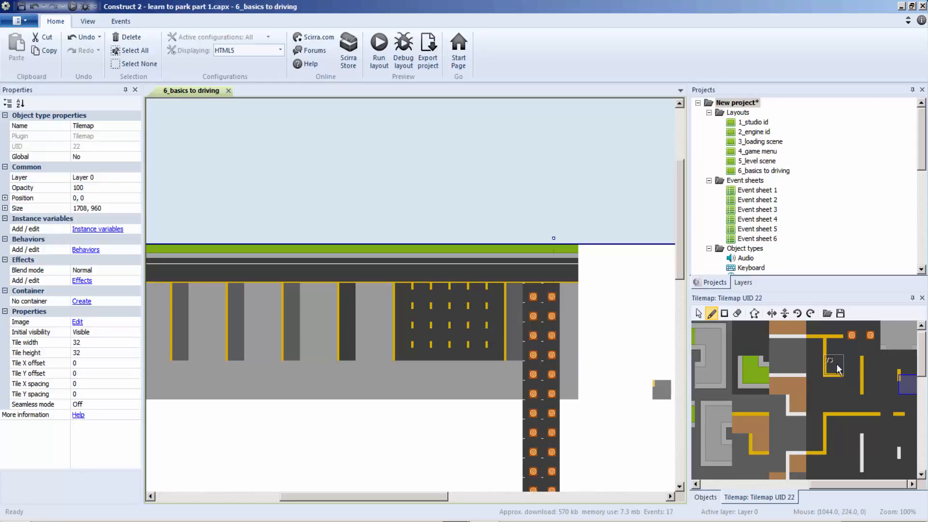
Paint the divider column between the two dashed bays with the dark road tile bearing a solid yellow side line
left_click(833, 439)
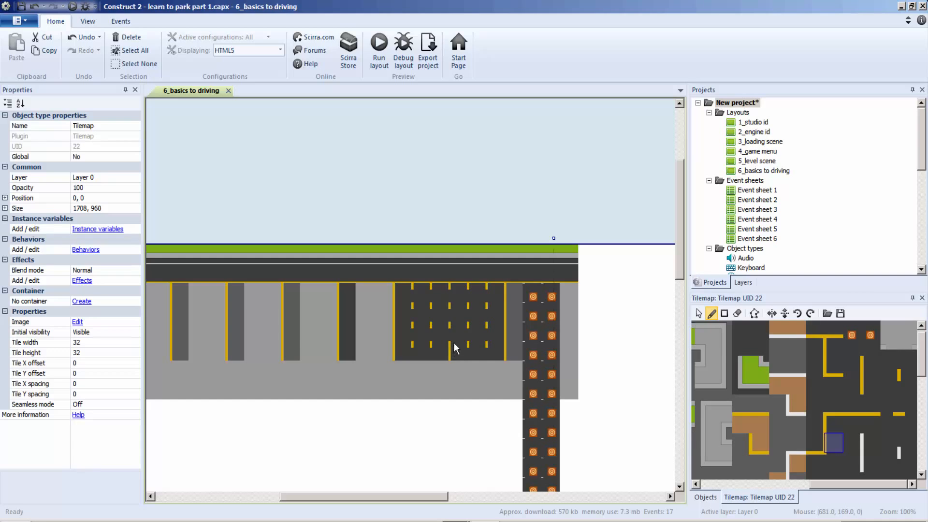
left_click_drag(453, 347, 448, 292)
key("ctrl+z")
Fill all four-tile-high columns from the dashed bays back to the layout's starting edge with the dark, yellow-side-lined road tile
mouse_move(364, 348)
left_mouse_down()
mouse_move(365, 305)
mouse_move(386, 332)
left_mouse_up()
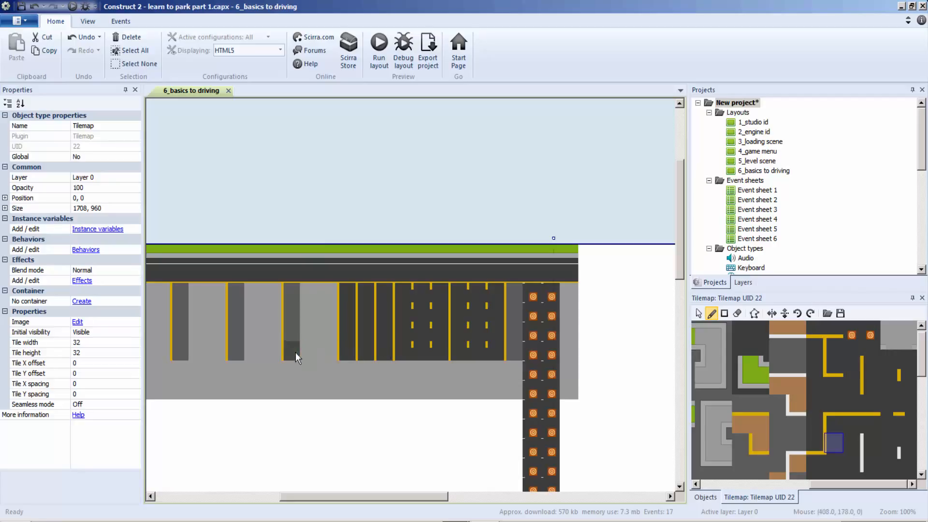
mouse_move(298, 332)
left_mouse_down()
mouse_move(294, 301)
mouse_move(309, 329)
left_mouse_up()
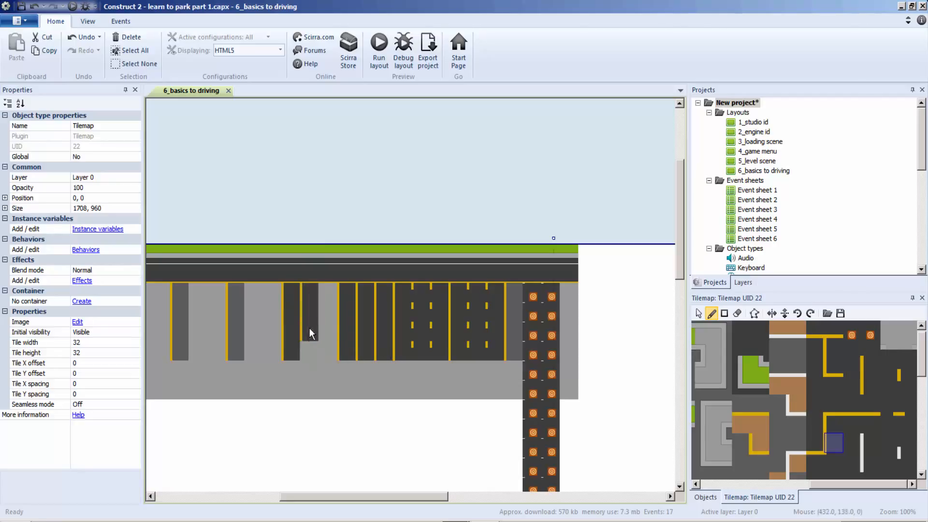
left_click_drag(326, 296, 327, 341)
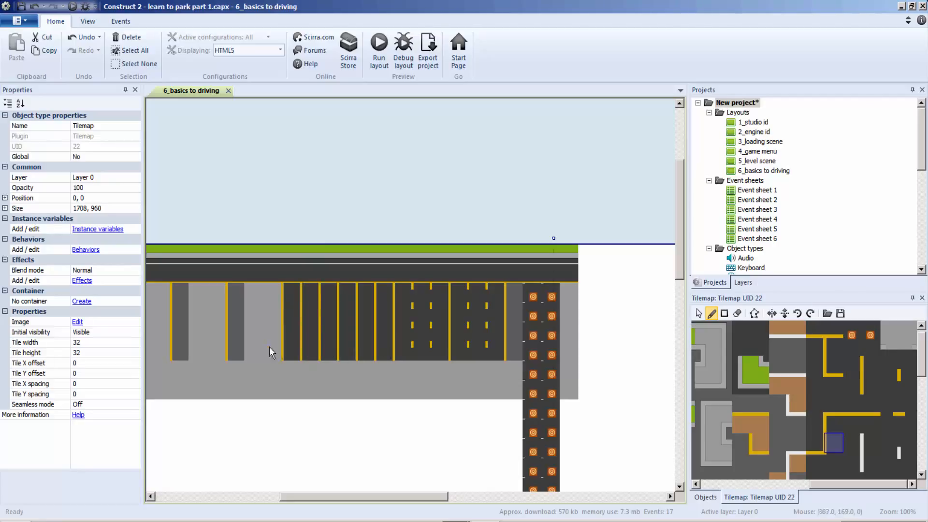
left_click_drag(238, 315, 239, 297)
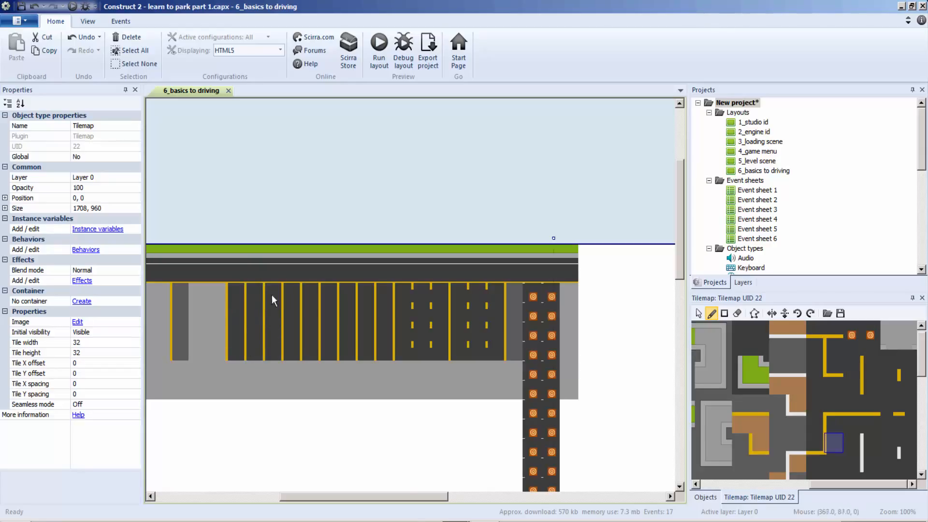
left_click_drag(379, 498, 310, 498)
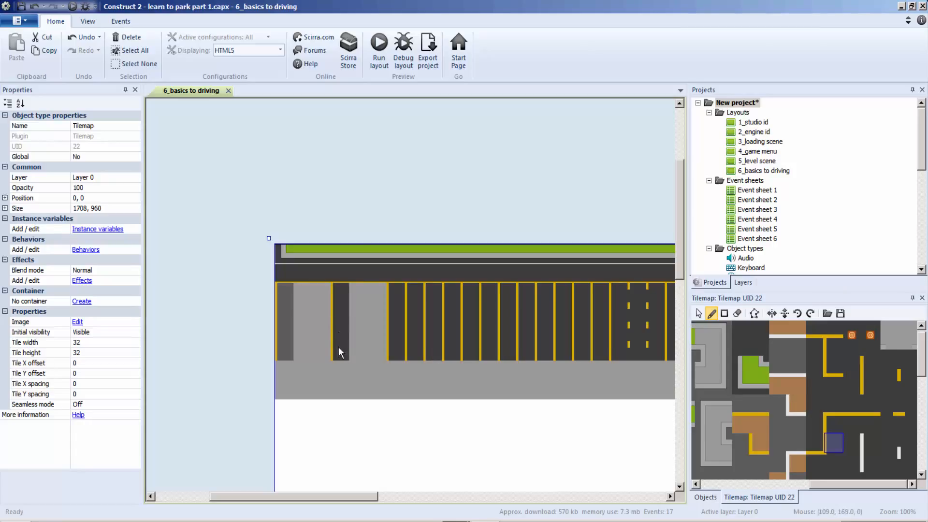
left_click_drag(374, 285, 376, 341)
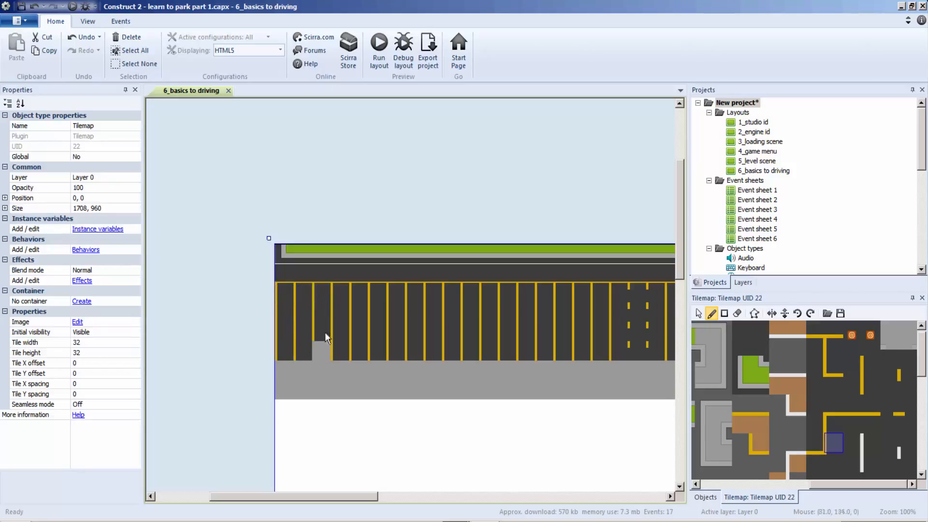
Paint short-yellow-dash road tiles over two of every three yellow-lined columns, forming three-tile-wide bays from the layout's starting edge to the existing dashed bays
left_click(908, 384)
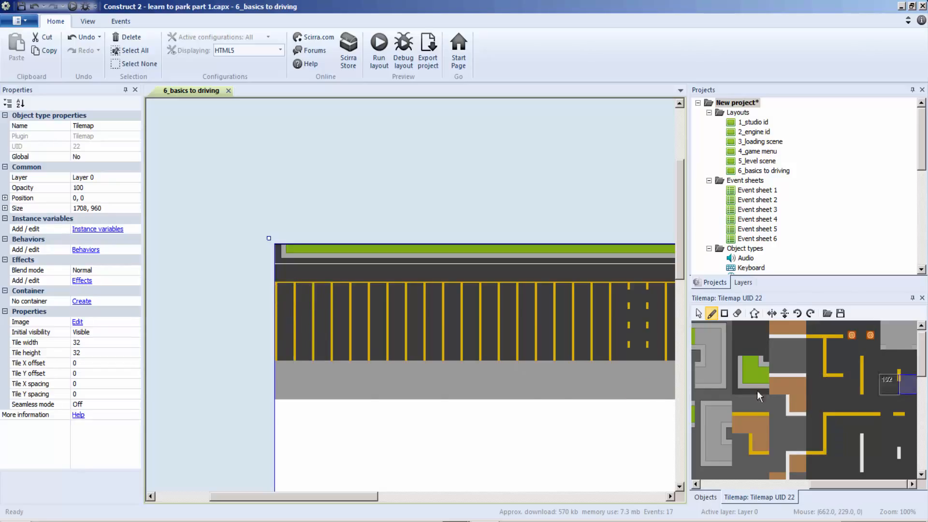
left_click_drag(304, 353, 302, 321)
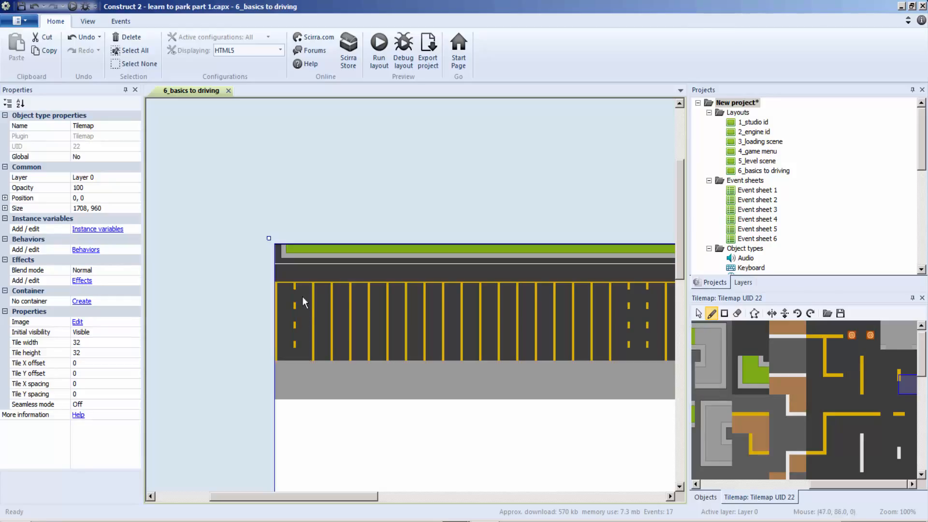
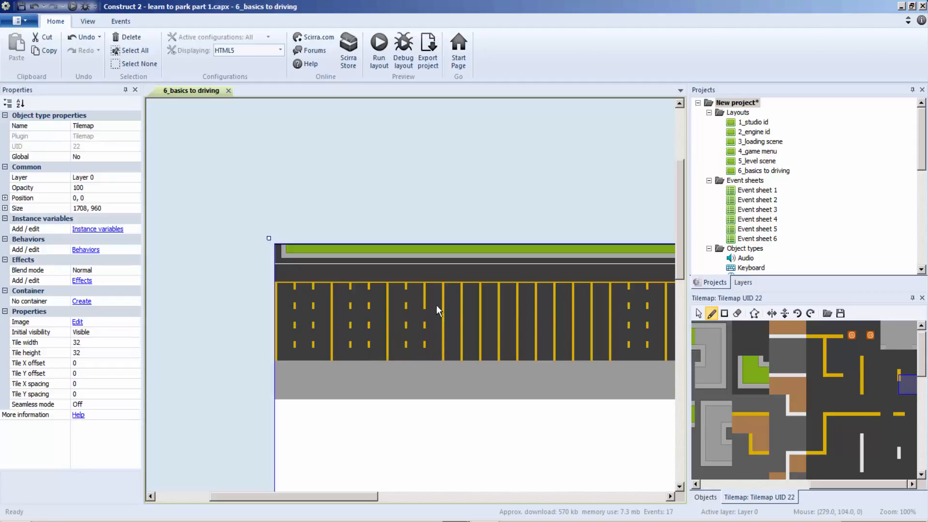
left_click_drag(470, 312, 468, 294)
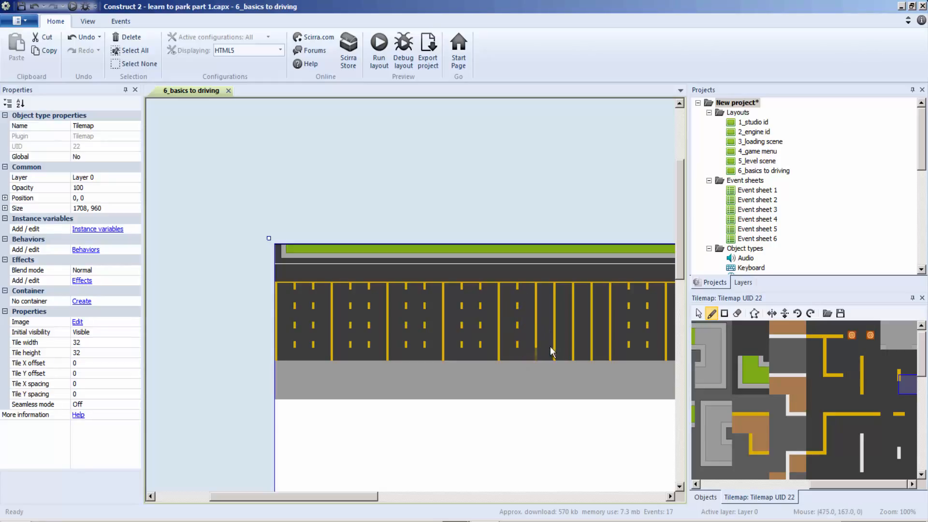
left_click_drag(551, 351, 536, 303)
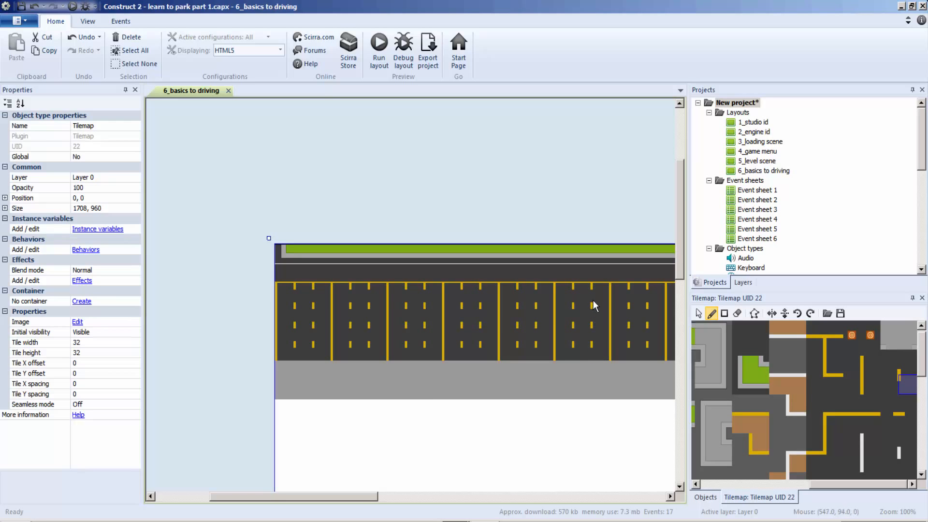
Try a light-edged grey tile for the first few cells of the empty row beneath the grey band
mouse_move(359, 494)
left_mouse_down()
mouse_move(501, 493)
mouse_move(366, 504)
left_mouse_up()
scroll(379, 484, "down", 1)
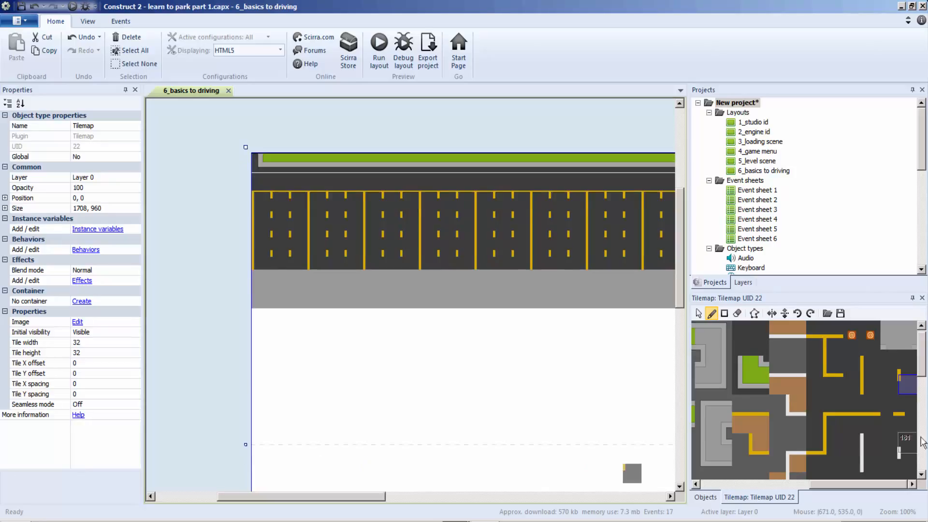
left_click(889, 329)
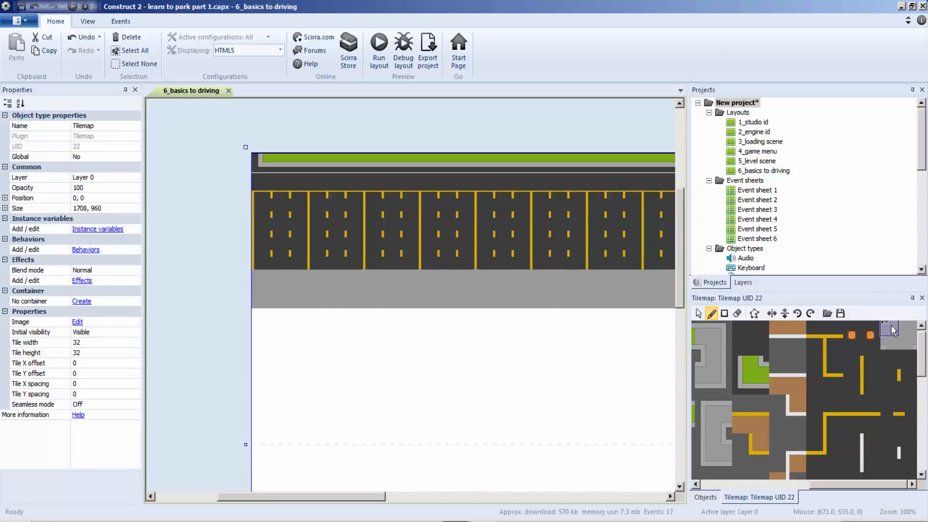
left_click_drag(266, 322, 298, 320)
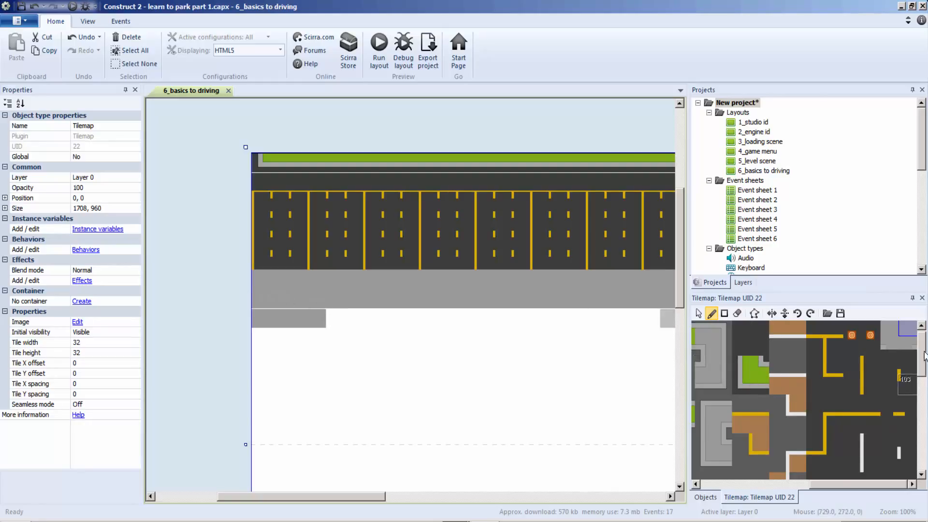
Paint the whole row beneath the grey band with the plain grey tile, from the layout's starting edge to the cone columns
scroll(924, 356, "down", 5)
left_click(871, 469)
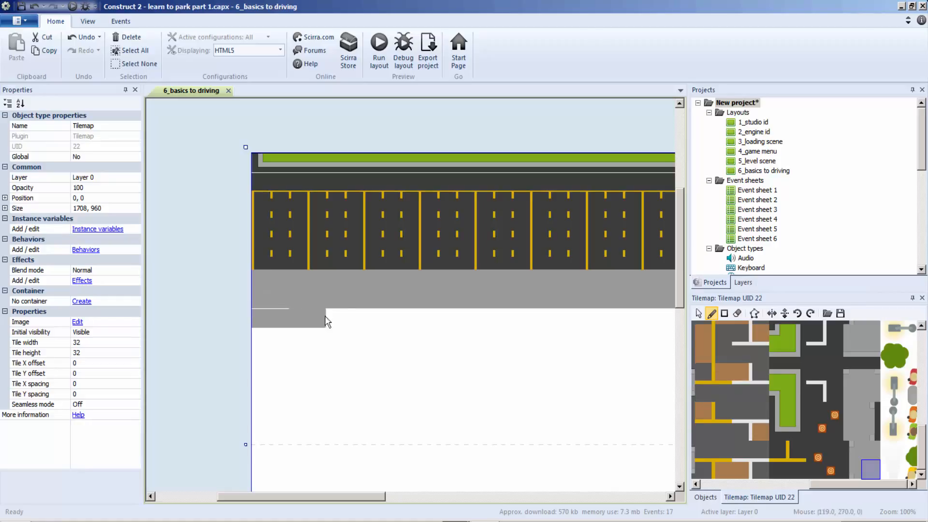
mouse_move(255, 315)
left_mouse_down()
mouse_move(578, 313)
mouse_move(550, 337)
left_mouse_up()
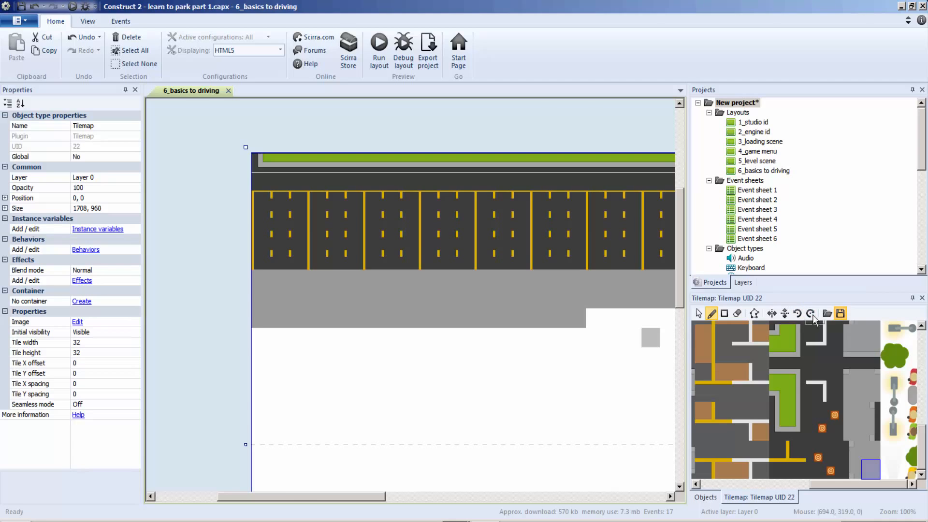
left_click_drag(313, 496, 388, 490)
left_click_drag(334, 318, 409, 316)
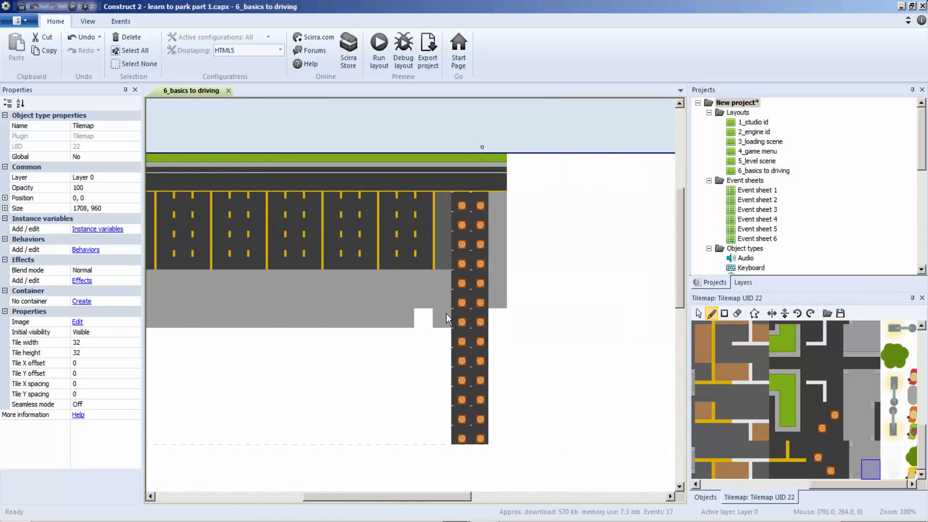
Paint plain grey tiles down both sides of the cone columns, along the tilemap's last row and up its starting edge
left_click_drag(497, 311, 501, 428)
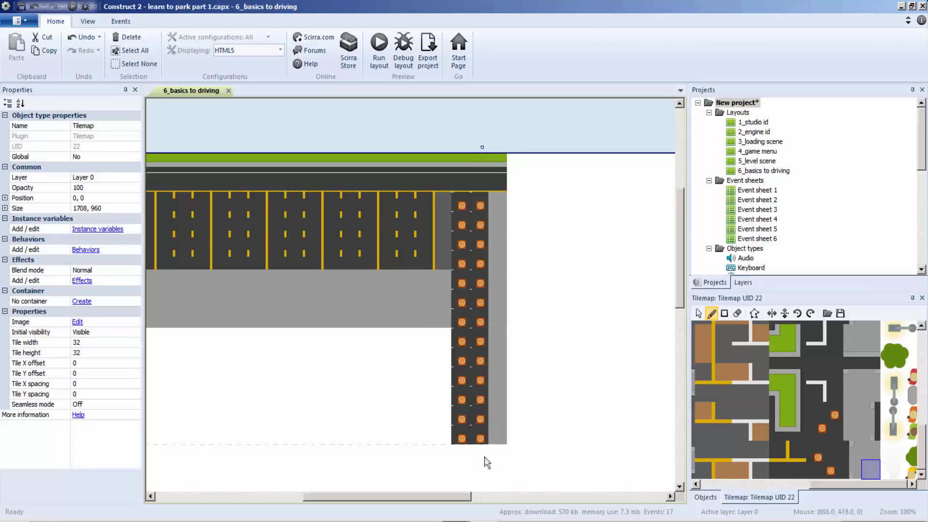
left_click_drag(442, 438, 442, 392)
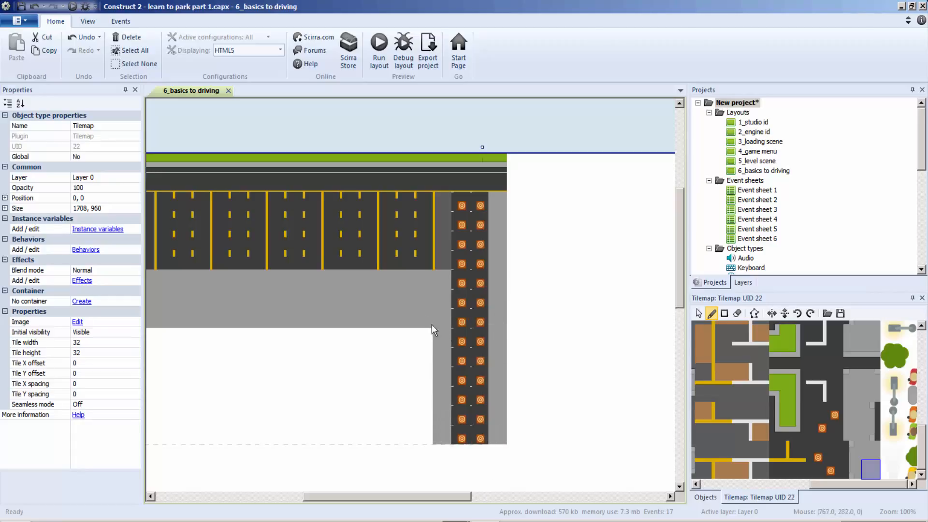
left_click_drag(425, 333, 427, 409)
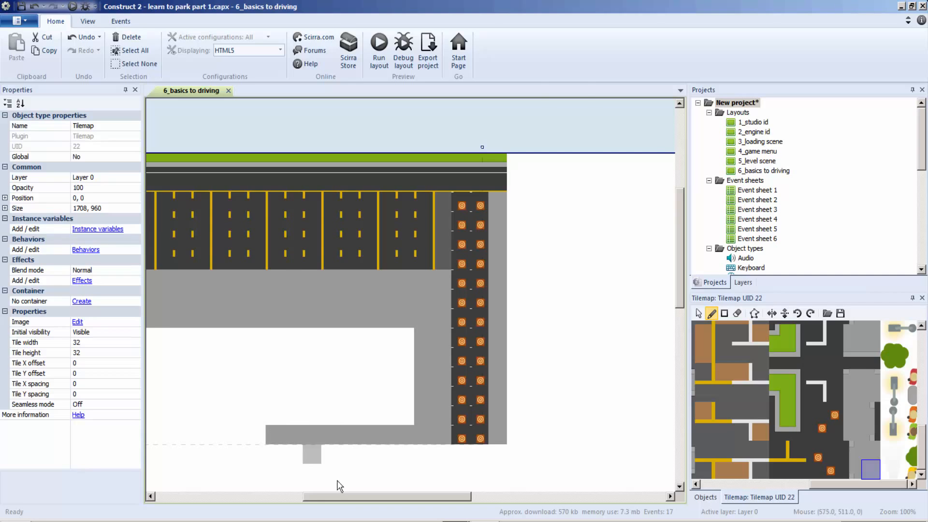
left_click_drag(338, 495, 275, 442)
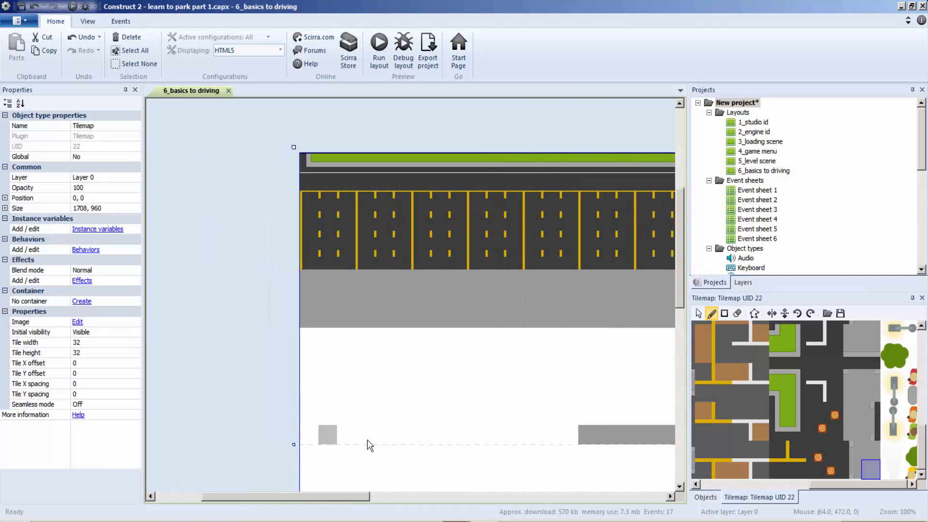
left_click_drag(573, 433, 312, 441)
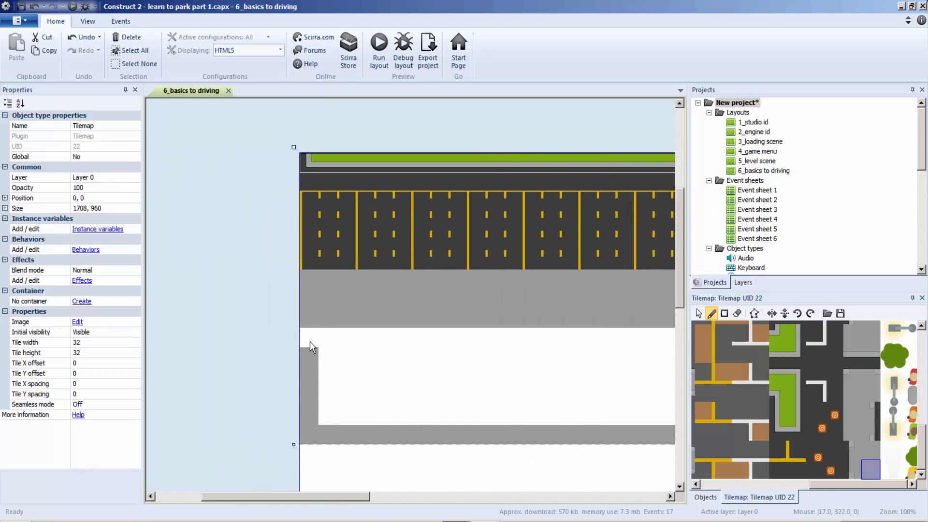
Fill the remaining enclosed empty area beneath the parking bays with plain grey tiles
mouse_move(344, 332)
left_mouse_down()
mouse_move(431, 350)
mouse_move(437, 412)
left_mouse_up()
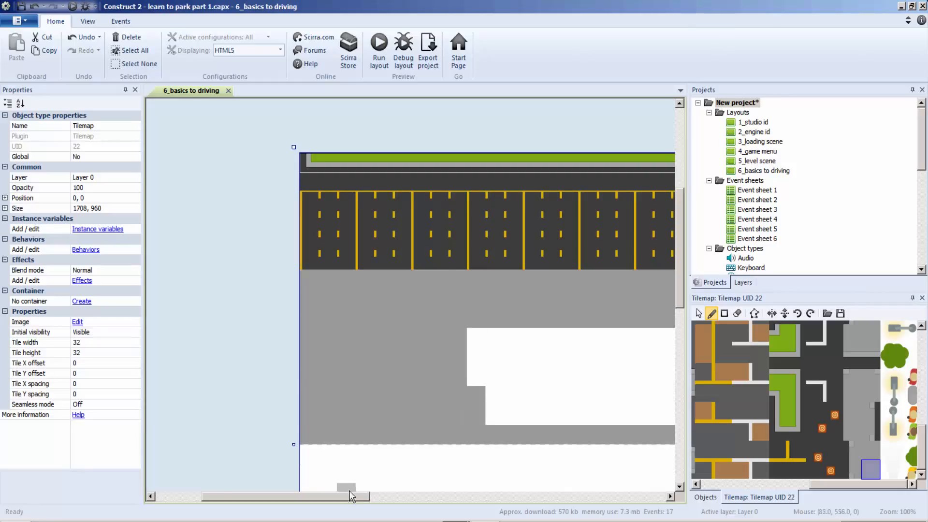
left_click_drag(360, 495, 416, 491)
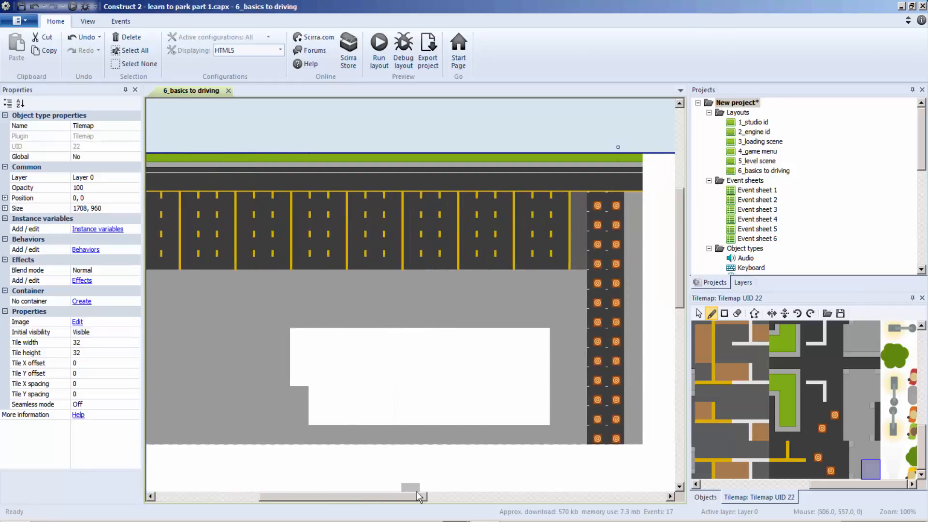
left_click_drag(294, 330, 547, 338)
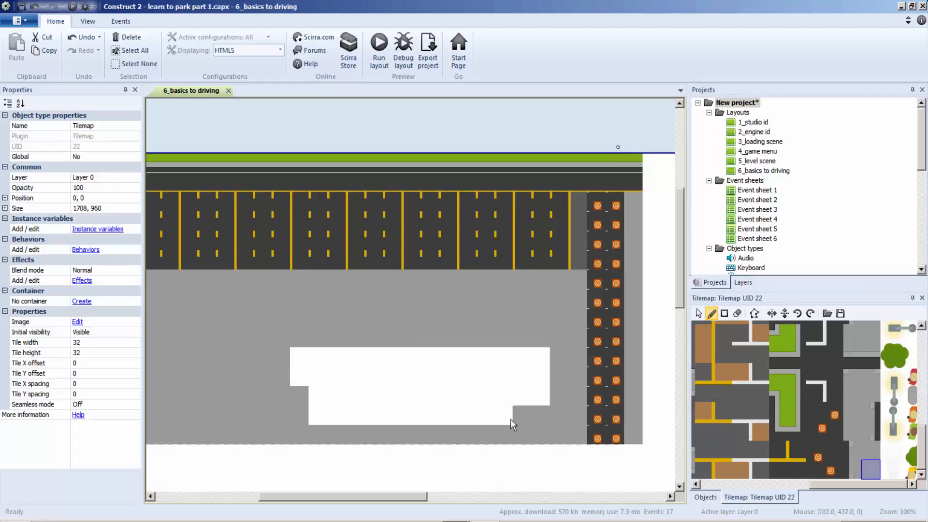
left_click_drag(511, 419, 326, 420)
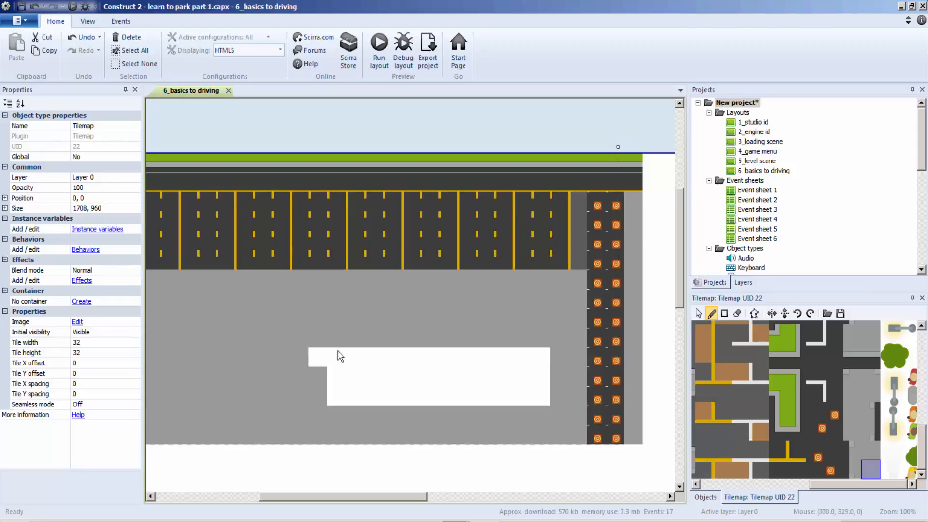
left_click_drag(340, 357, 533, 358)
mouse_move(539, 401)
left_mouse_down()
mouse_move(341, 393)
mouse_move(401, 377)
mouse_move(525, 376)
mouse_move(340, 379)
left_mouse_up()
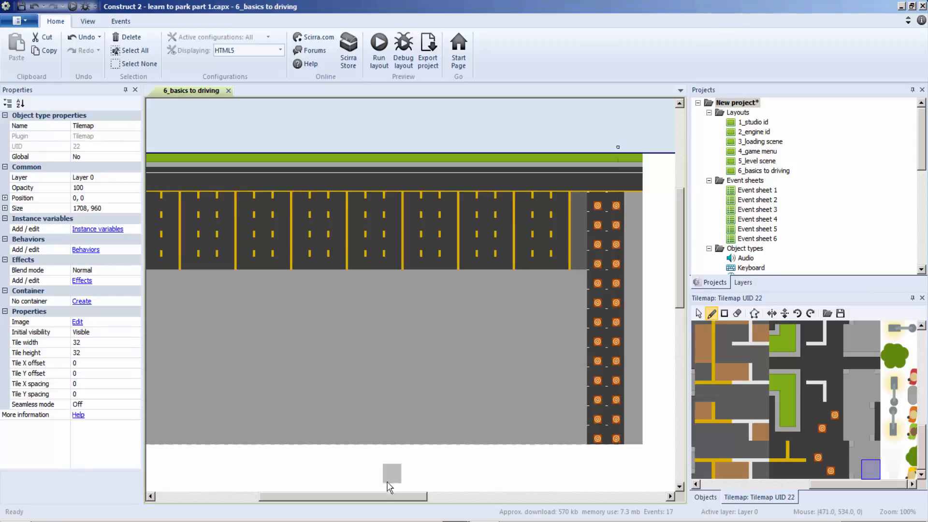
Try the plain grey tile and a darker grey tile along the road row above the bays, undoing each trial
left_click_drag(378, 503, 344, 473)
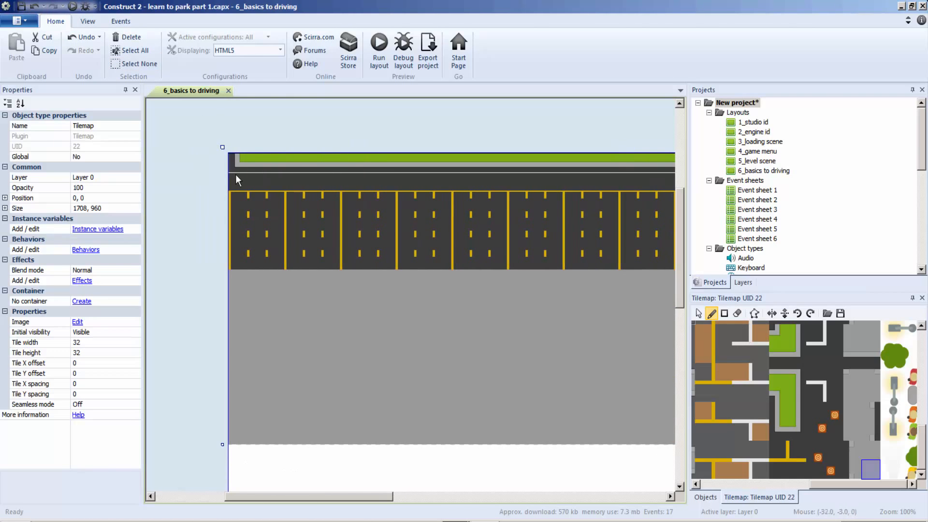
left_click_drag(311, 496, 345, 488)
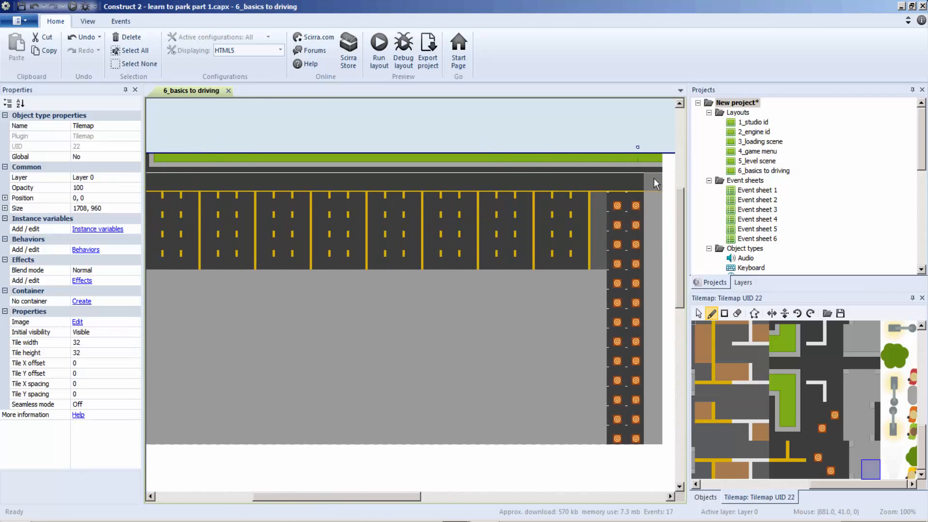
key("ctrl+z")
left_click_drag(643, 181, 390, 180)
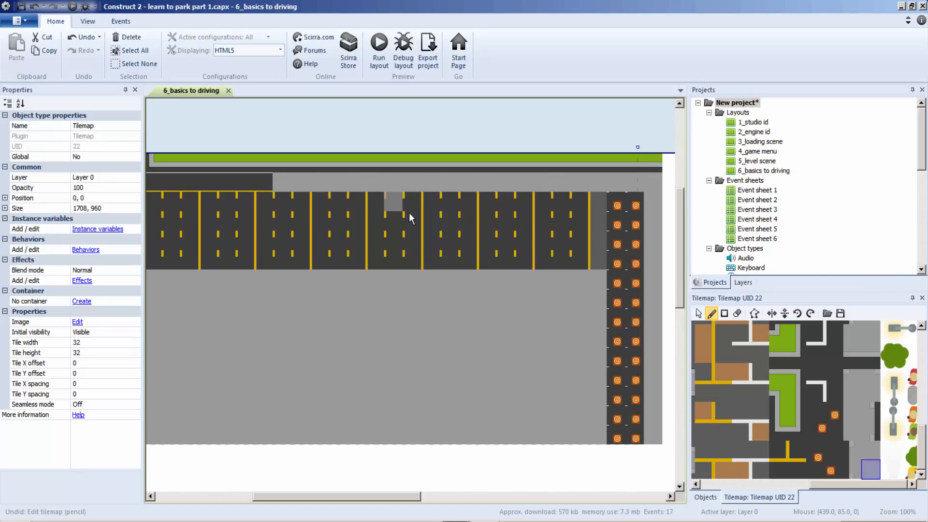
key("ctrl+z")
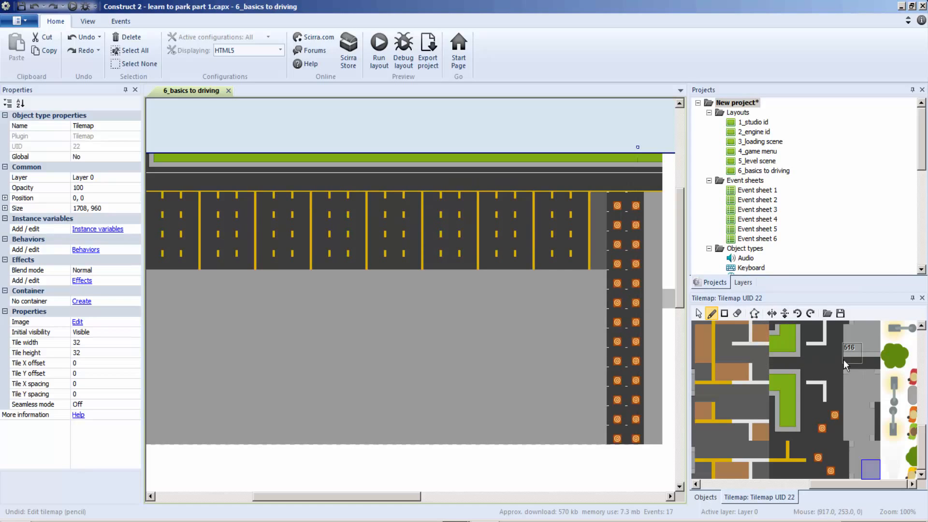
left_click(732, 391)
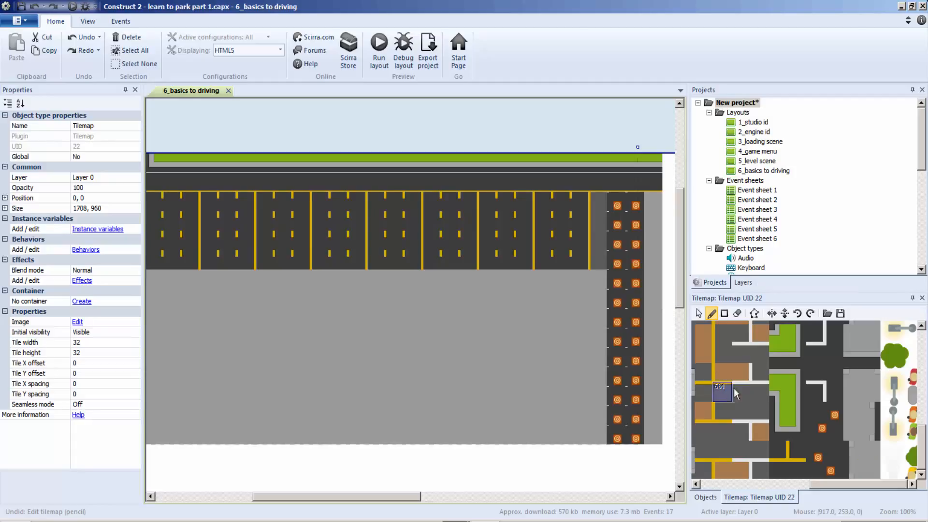
left_click(756, 392)
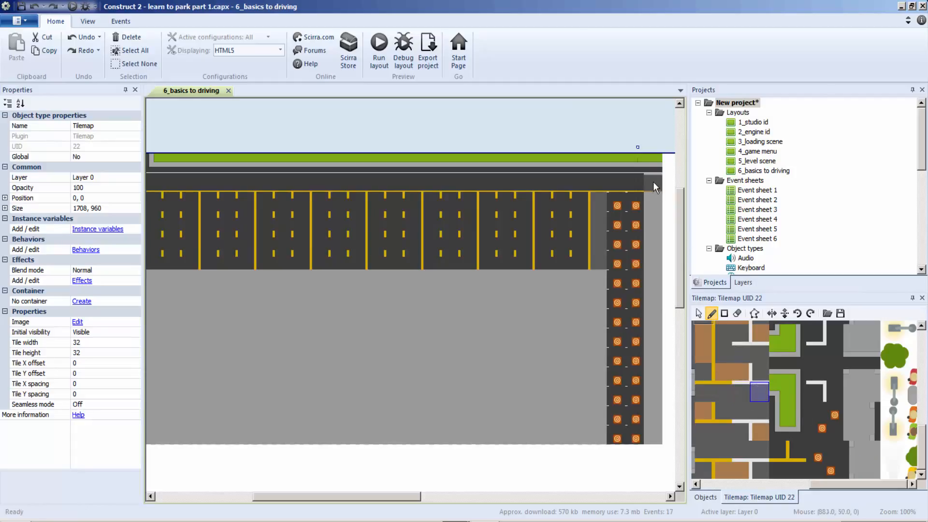
left_click_drag(653, 181, 555, 183)
key("ctrl+z")
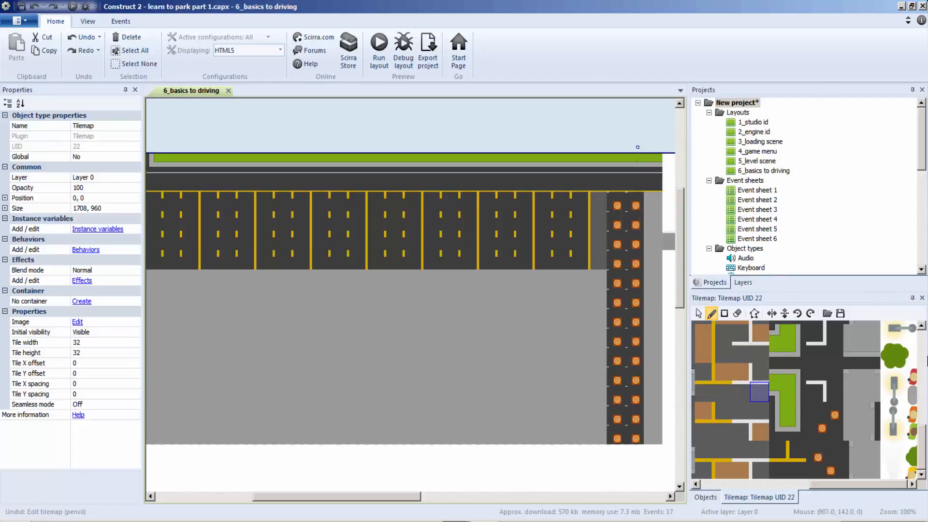
Try another grey tile over the road and grass kerb rows, and a cone tile along the road row, undoing each trial
left_click_drag(925, 449, 923, 424)
scroll(914, 427, "down", 3)
left_click(868, 445)
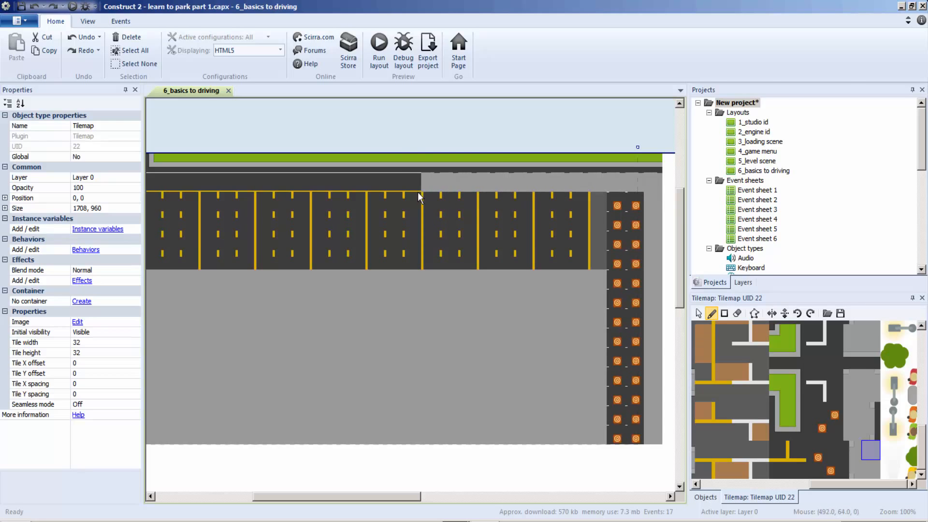
key("ctrl+z")
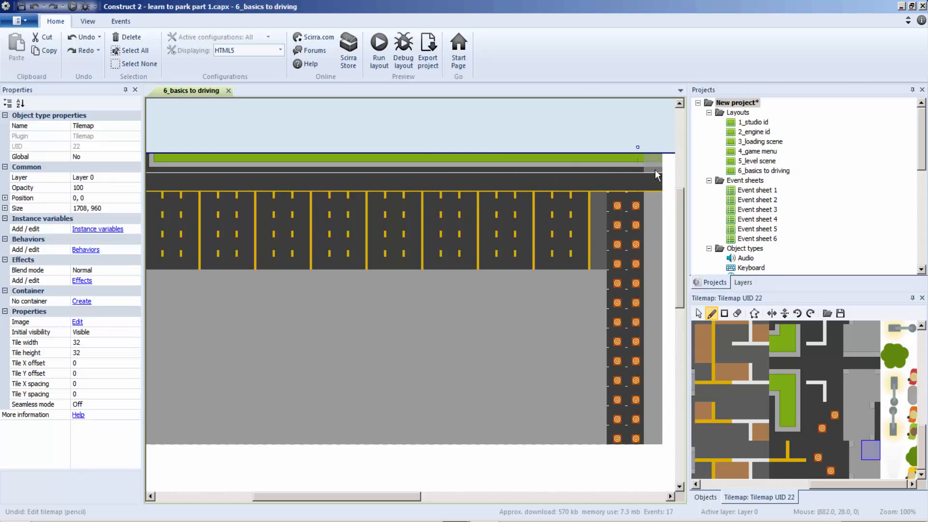
left_click_drag(659, 167, 335, 161)
key("ctrl+z")
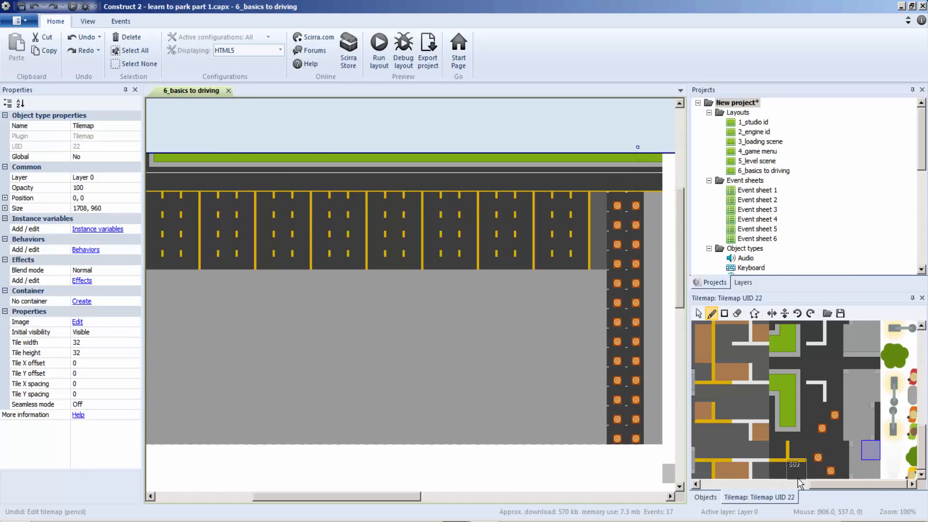
left_click(828, 473)
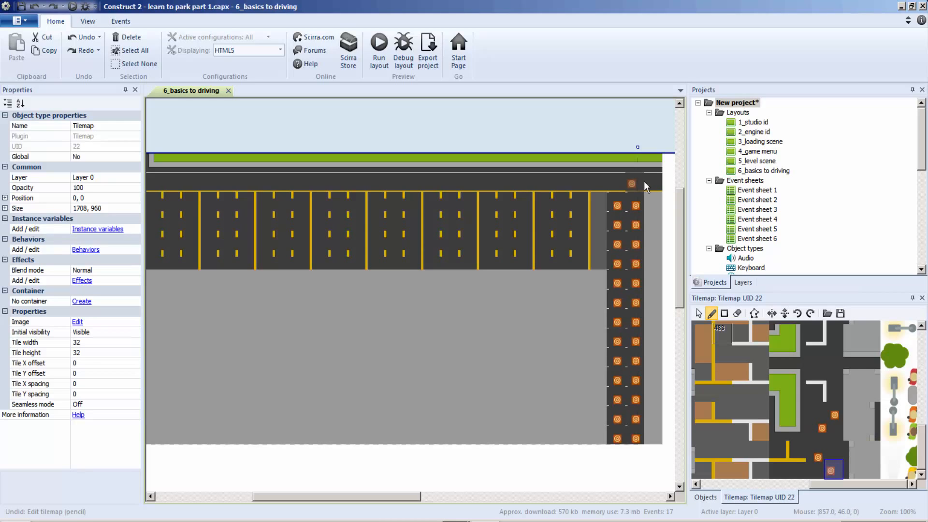
key("ctrl+z")
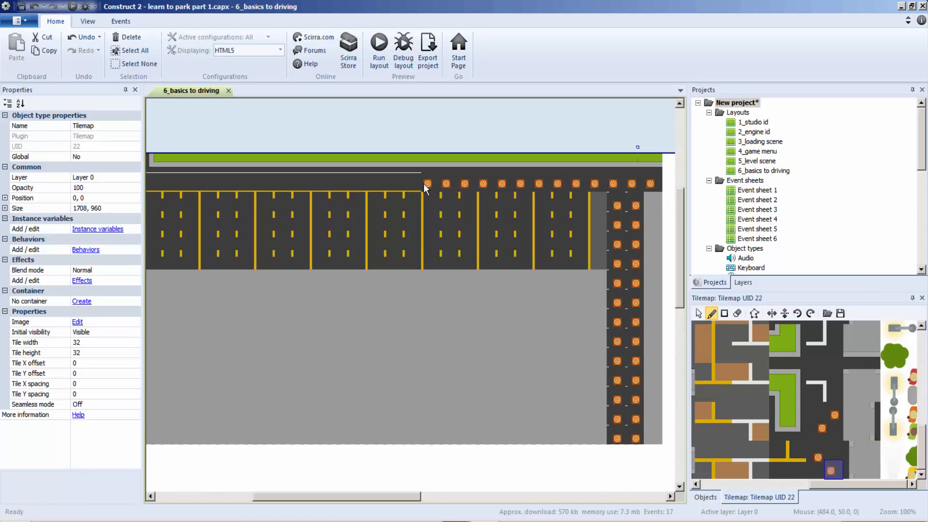
Insert a new Sprite object over the parking bays near the tilemap's starting edge
left_click_drag(396, 498, 331, 488)
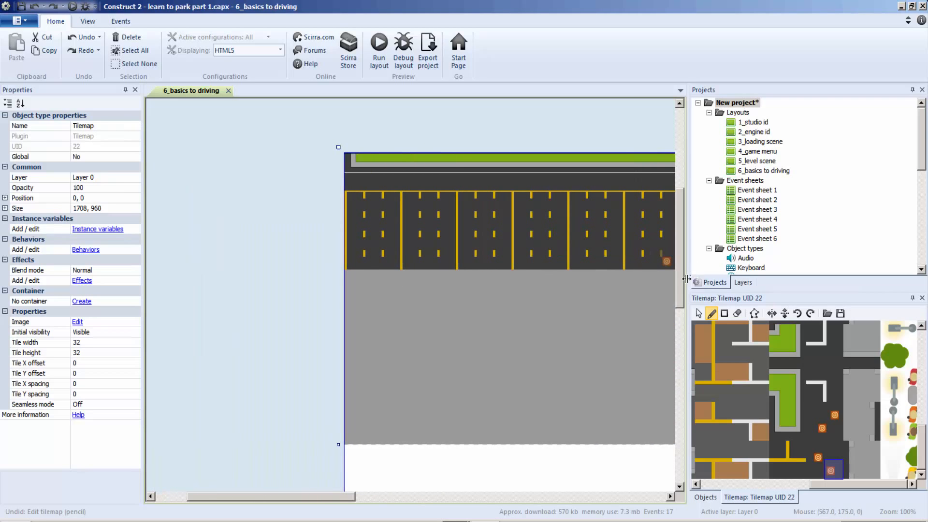
left_click(698, 313)
right_click(521, 314)
left_click(543, 320)
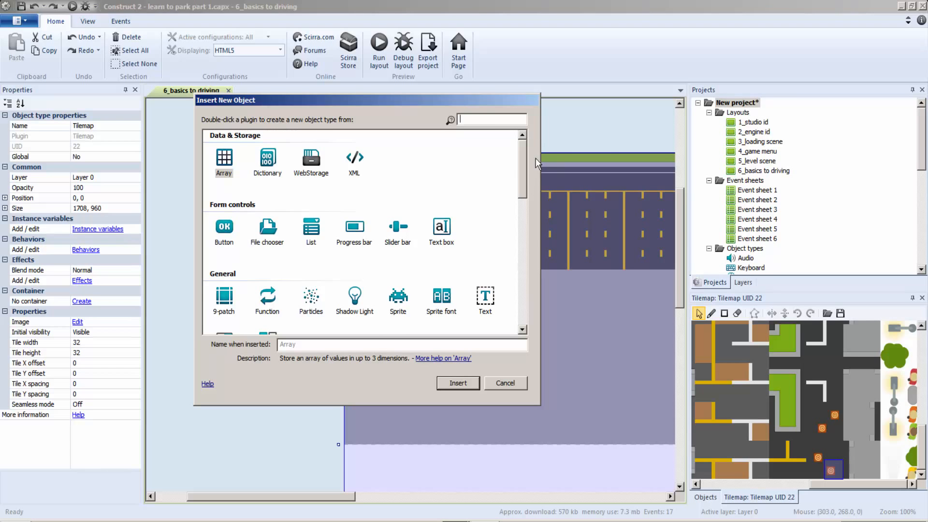
left_click_drag(522, 182, 535, 201)
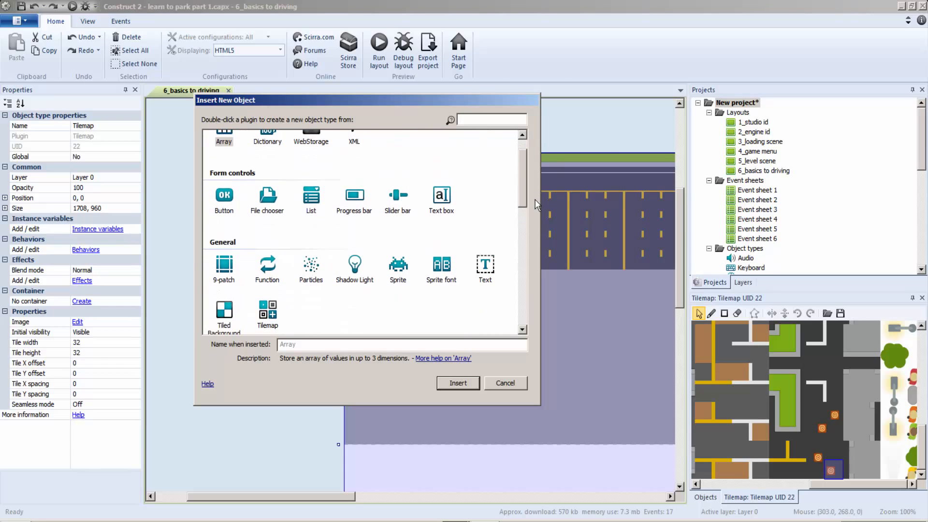
double_click(397, 267)
left_click(353, 202)
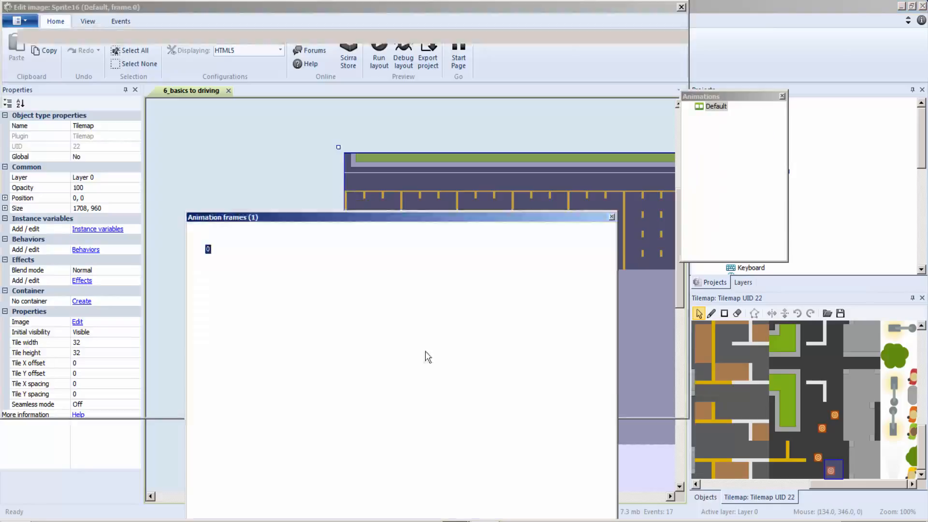
Paint the sprite's 250 x 250 image solid red (245, 19, 34) and move the sprite to about -112, 67
left_click_drag(729, 370, 759, 353)
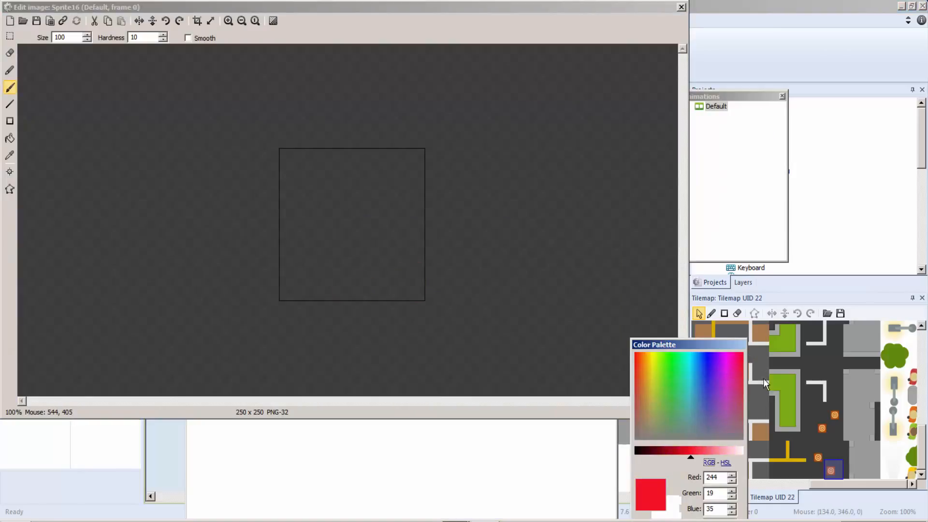
left_click(731, 430)
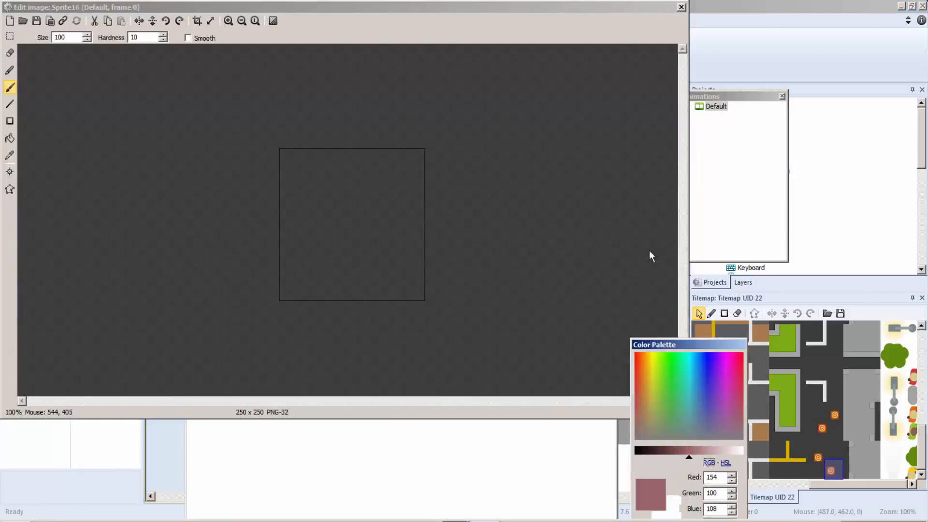
left_click_drag(741, 360, 760, 338)
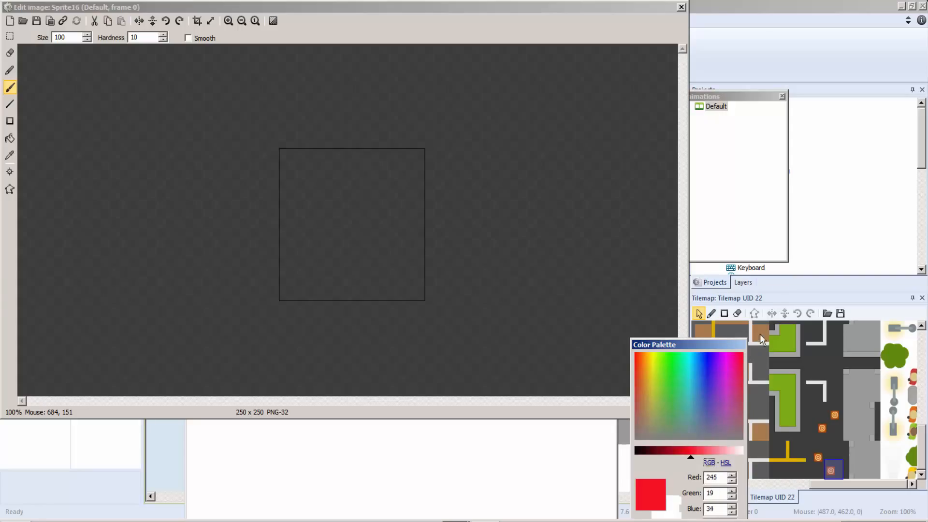
left_click(682, 6)
left_click_drag(341, 234, 241, 177)
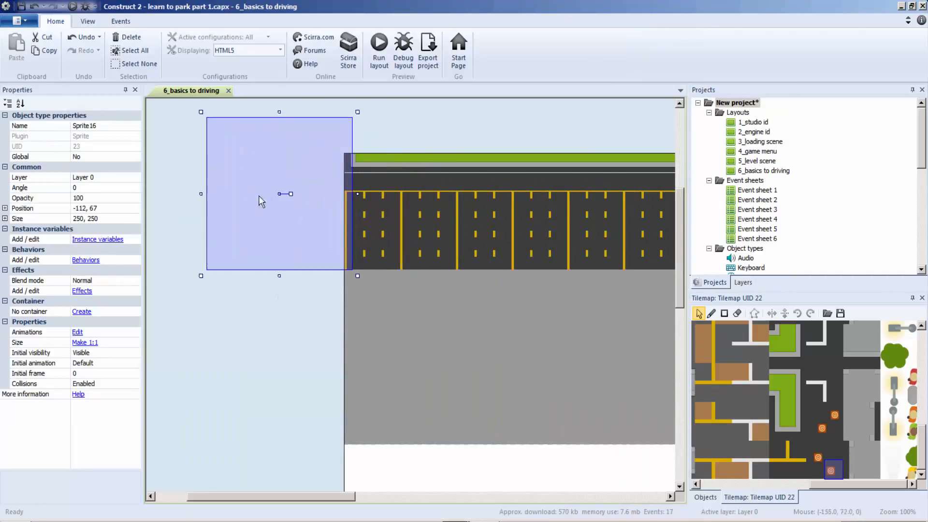
double_click(286, 184)
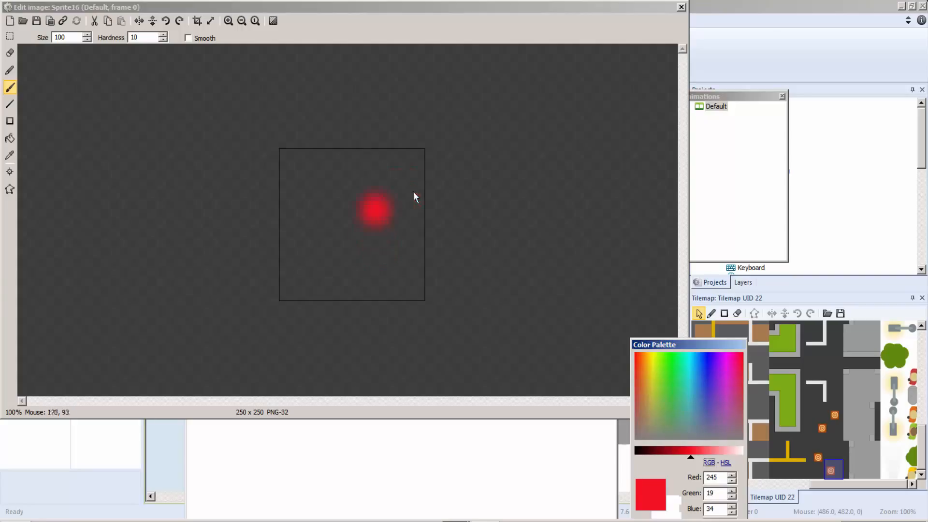
mouse_move(414, 197)
left_mouse_down()
mouse_move(393, 205)
mouse_move(104, 182)
mouse_move(231, 309)
mouse_move(187, 230)
left_mouse_up()
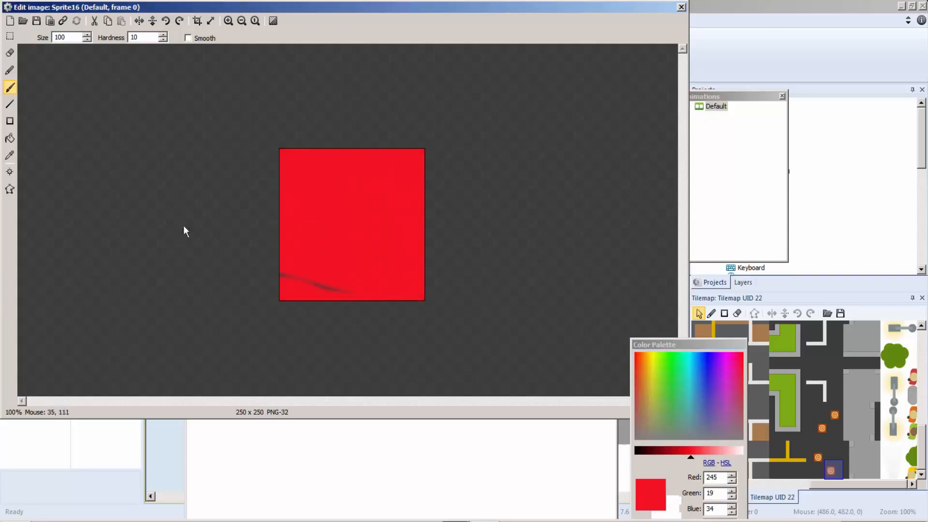
left_click(682, 7)
Stretch the red sprite to about 1263 x 120 across the grass and road rows and set its opacity to 40
scroll(411, 230, "down", 3, "ctrl")
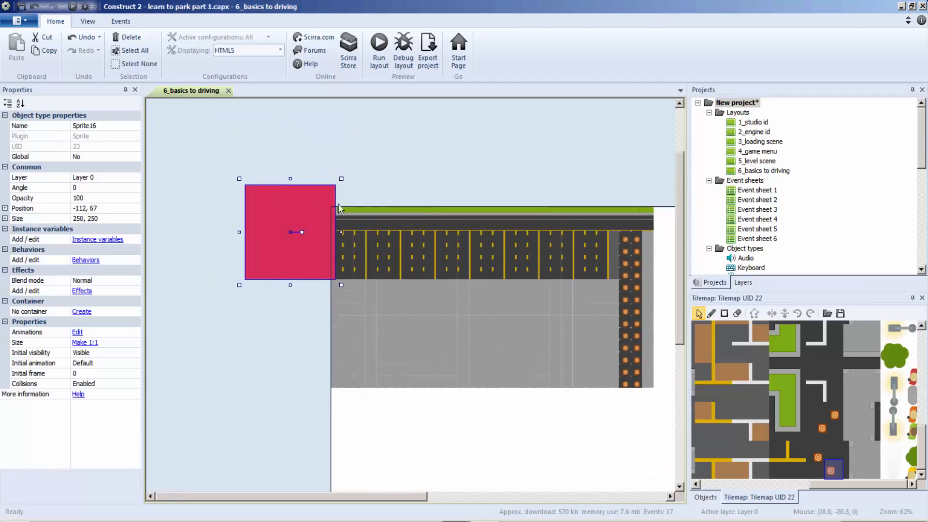
left_click_drag(342, 284, 627, 237)
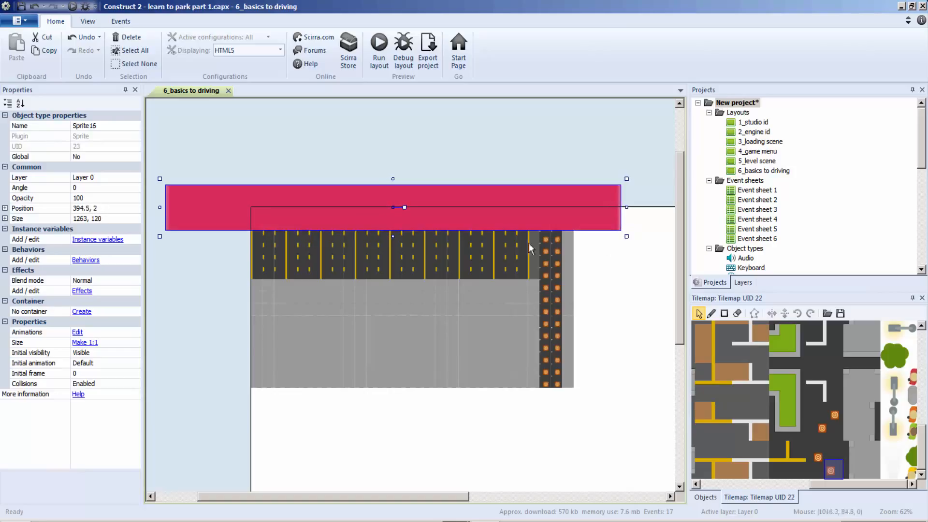
left_click(84, 198)
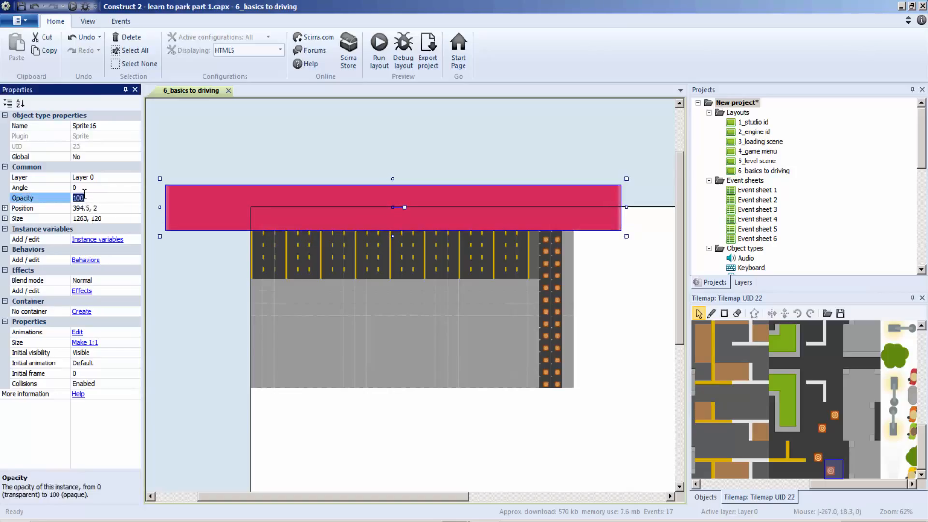
type("40")
left_click(230, 153)
scroll(372, 183, "up", 2, "ctrl")
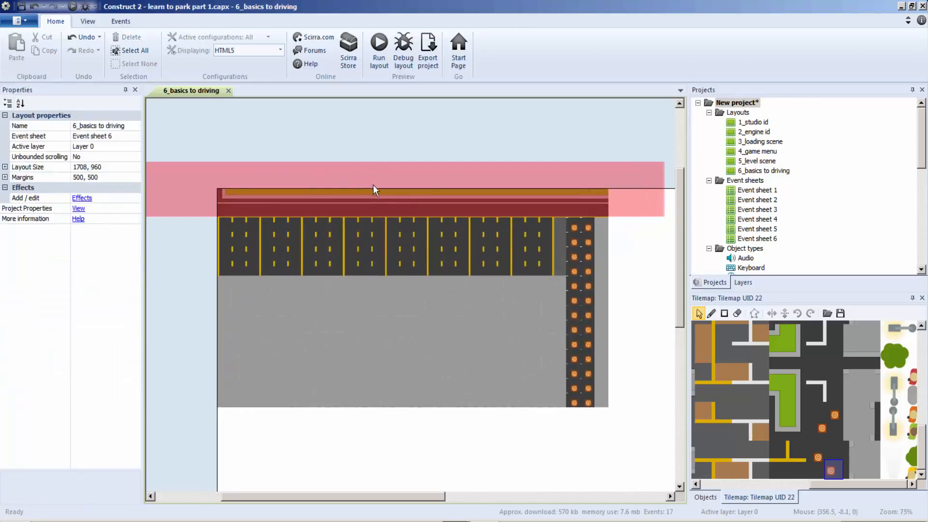
Add the Solid behavior to the translucent red barrier sprite
double_click(310, 180)
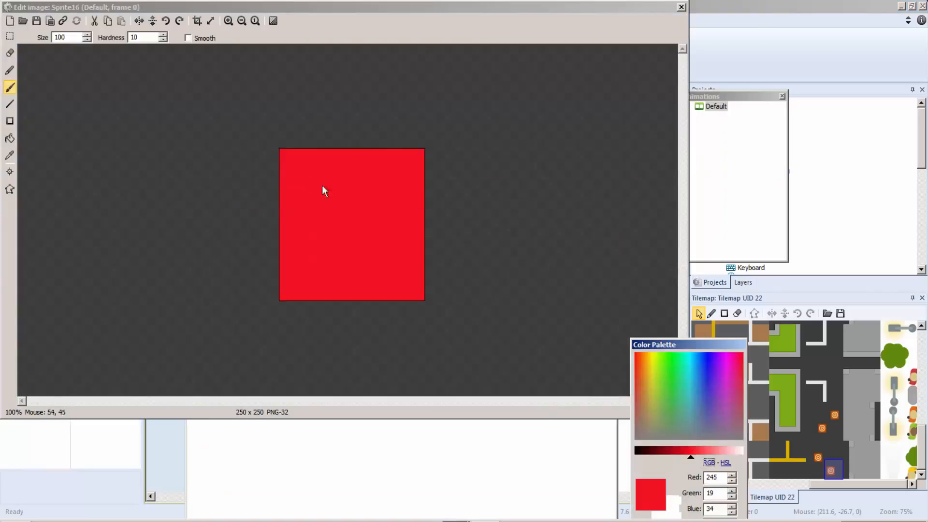
left_click(681, 6)
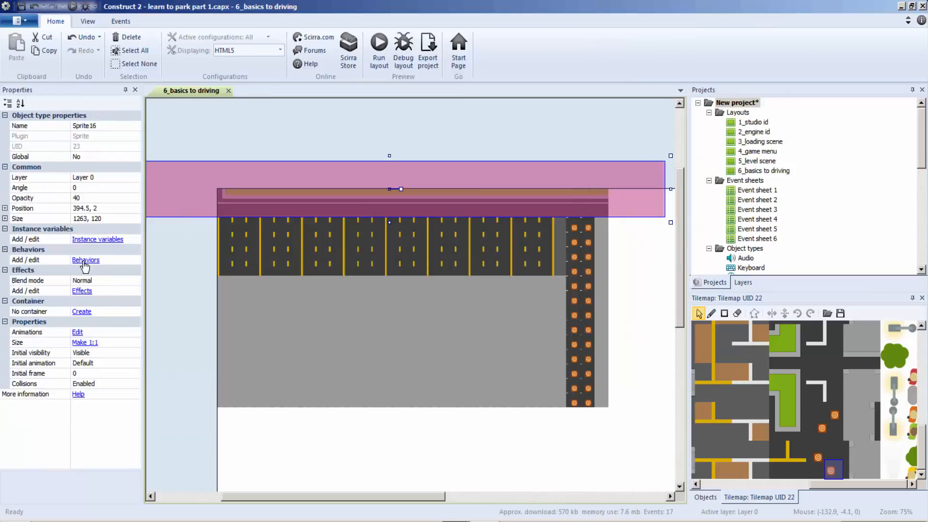
left_click(85, 259)
left_click(385, 198)
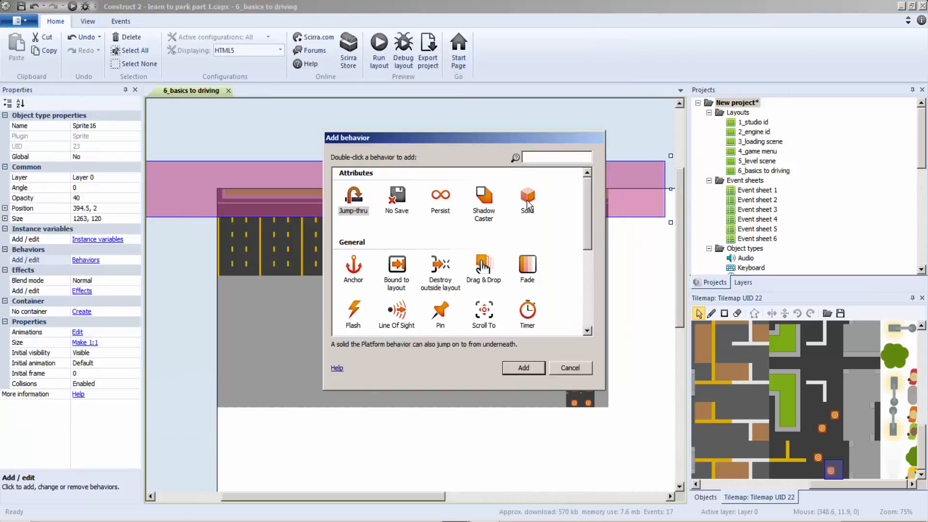
double_click(527, 202)
left_click(567, 187)
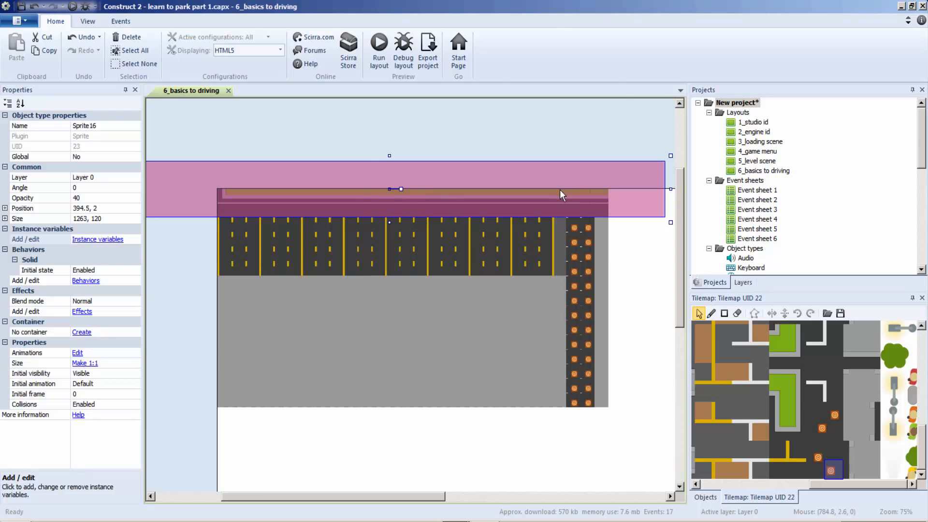
Duplicate the red barrier and resize the copy to about 107 x 421 so that it covers the cone columns
key("ctrl+c")
key("ctrl+v")
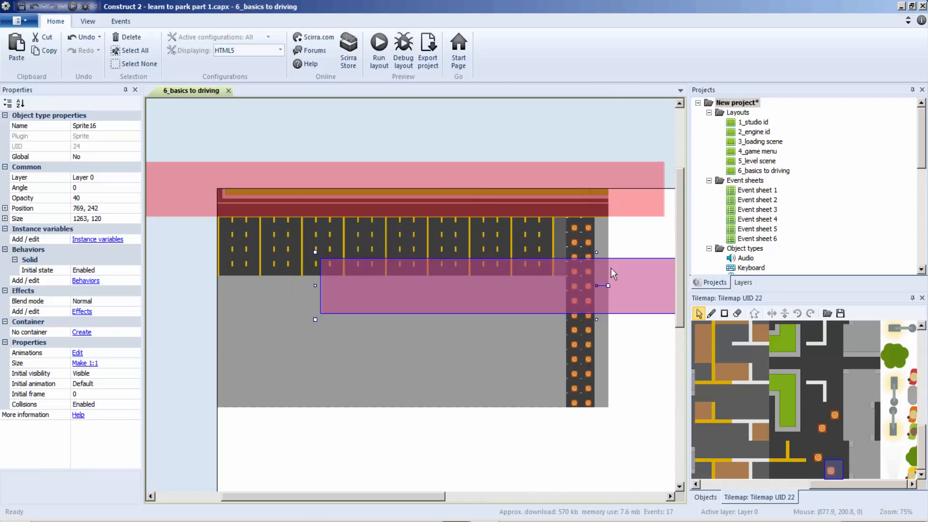
left_click(342, 243)
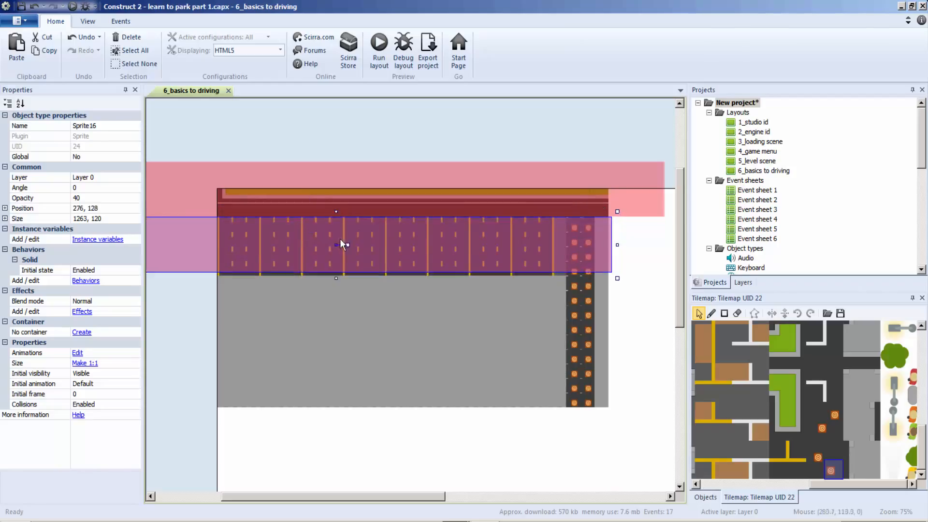
left_click_drag(340, 239, 339, 239)
scroll(384, 242, "down", 1)
scroll(313, 227, "down", 3, "ctrl")
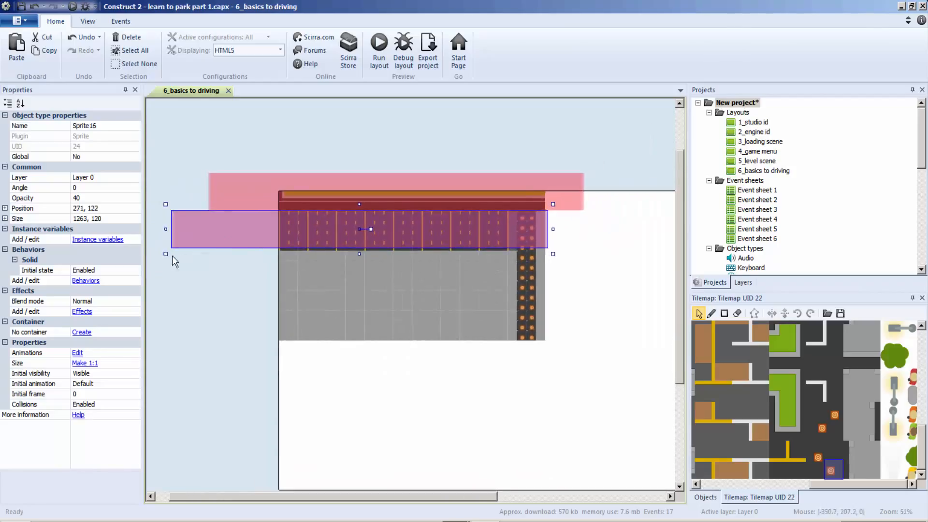
left_click_drag(165, 254, 531, 340)
scroll(401, 287, "up", 4, "ctrl")
scroll(422, 290, "down", 4, "ctrl")
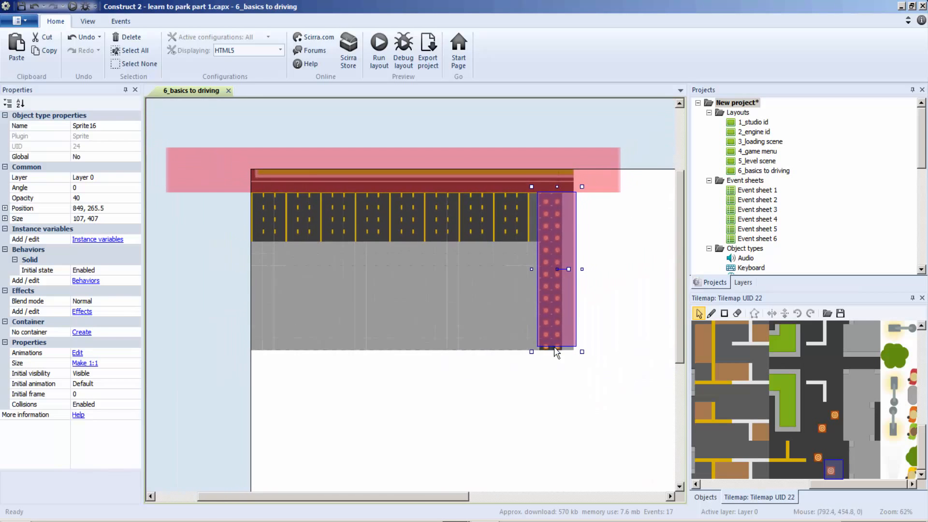
left_click_drag(557, 350, 558, 356)
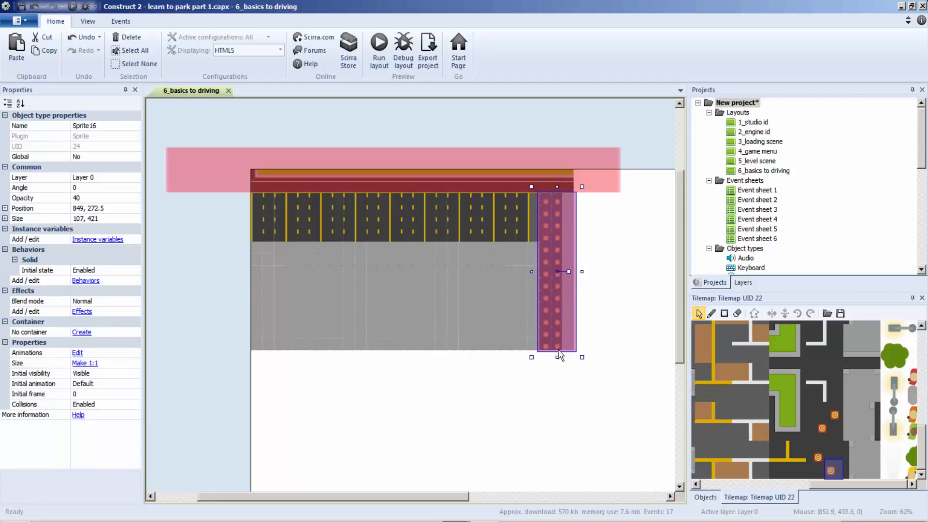
Duplicate the cone-column barrier and reshape the copy into a horizontal strip along the lower edge of the plain grey area
key("ctrl+c")
key("ctrl+v")
left_click(413, 378)
left_click_drag(414, 378, 263, 405)
scroll(291, 387, "down", 3, "ctrl")
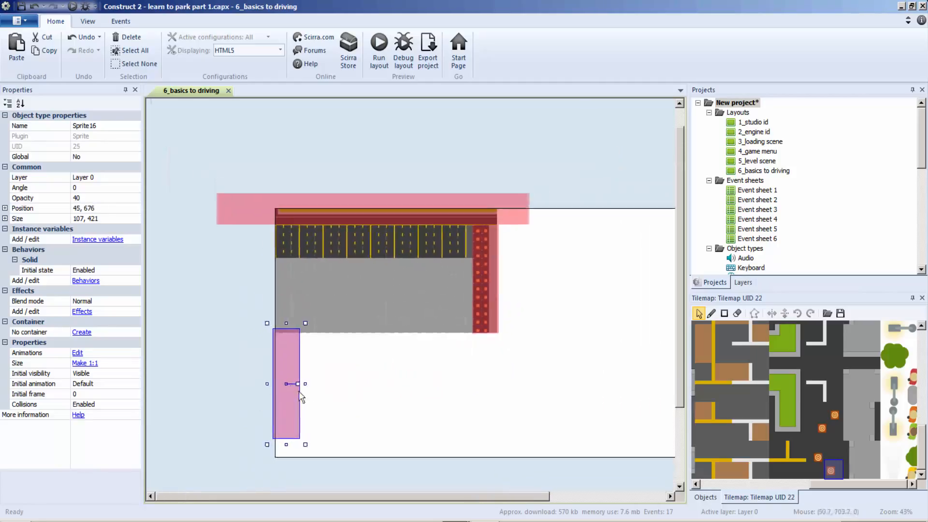
left_click_drag(304, 444, 500, 370)
Copy the cone-column barrier to just outside the tilemap's starting edge and lengthen the copy to about 107 x 579
left_click(486, 289)
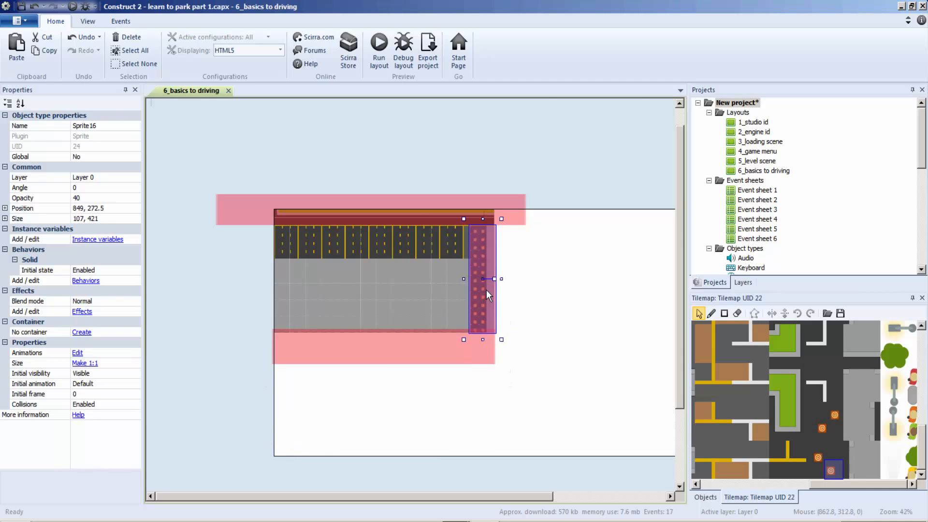
left_click_drag(487, 289, 255, 276, "ctrl")
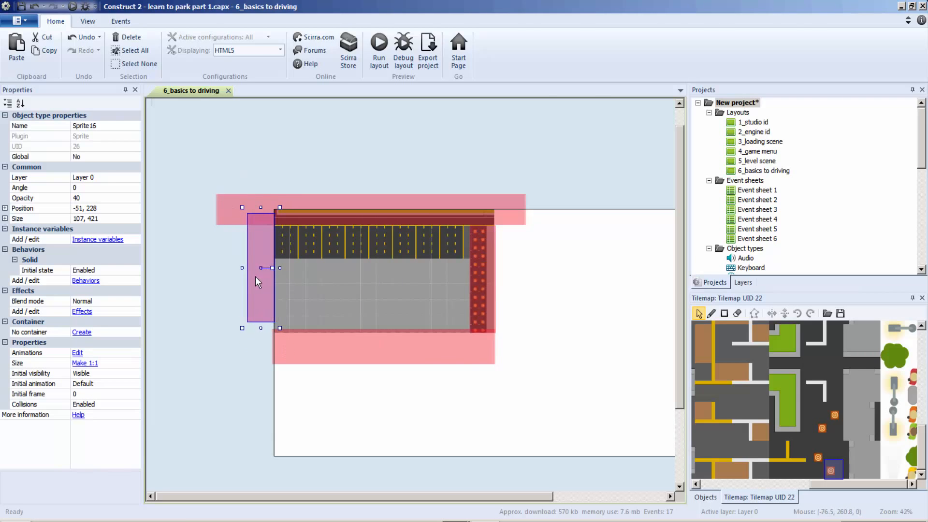
left_click(258, 328)
left_click(261, 303)
left_click_drag(260, 328, 261, 374)
Insert another new Sprite object in the plain grey area at about 430, 299
scroll(330, 308, "up", 3, "ctrl")
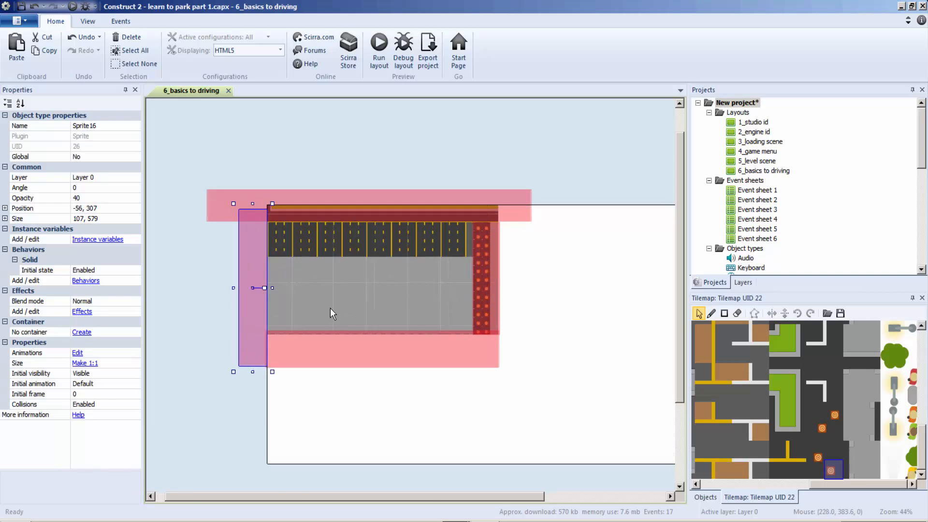
scroll(338, 300, "up", 3, "ctrl")
scroll(337, 300, "down", 4, "ctrl")
right_click(336, 300)
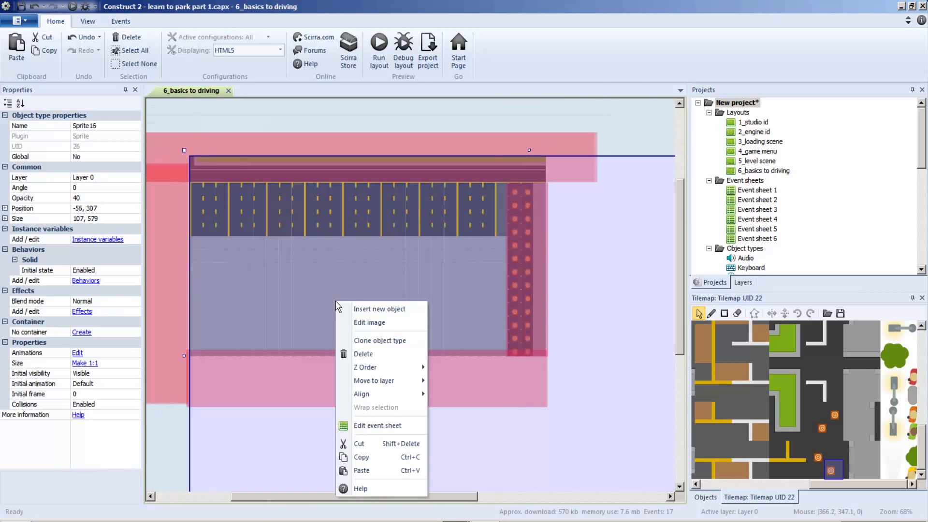
left_click(370, 308)
double_click(394, 300)
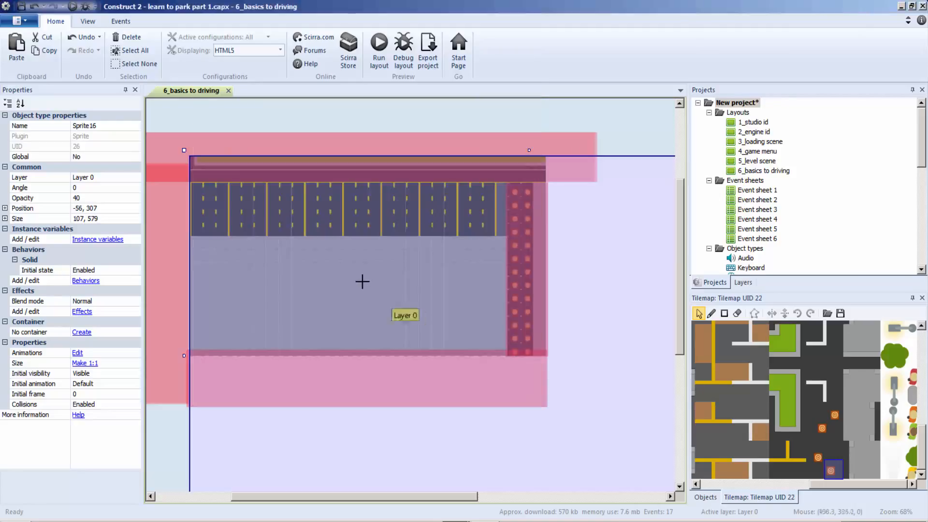
left_click(363, 280)
Load car3_blue.png from the Parking pack's PNG Cars folder as the new sprite's image
left_click(24, 20)
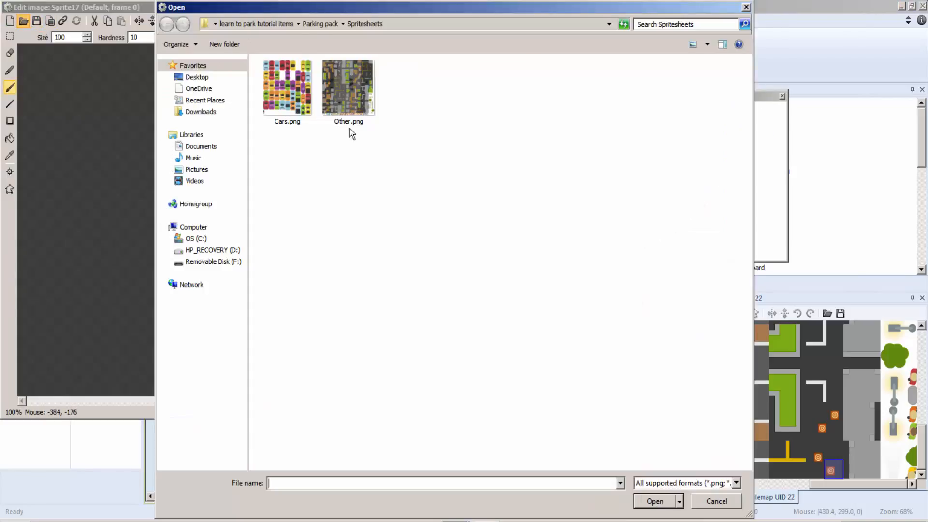
left_click(315, 23)
left_click(273, 95)
double_click(273, 95)
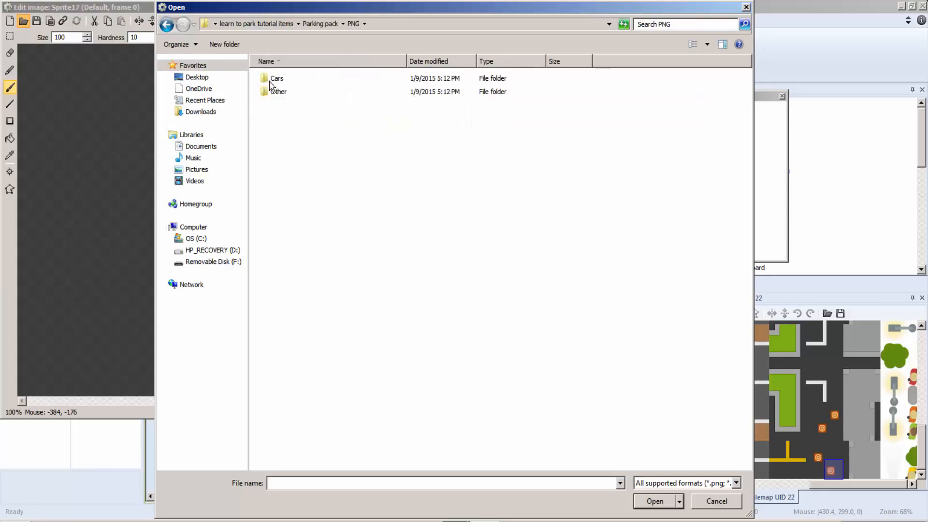
double_click(268, 78)
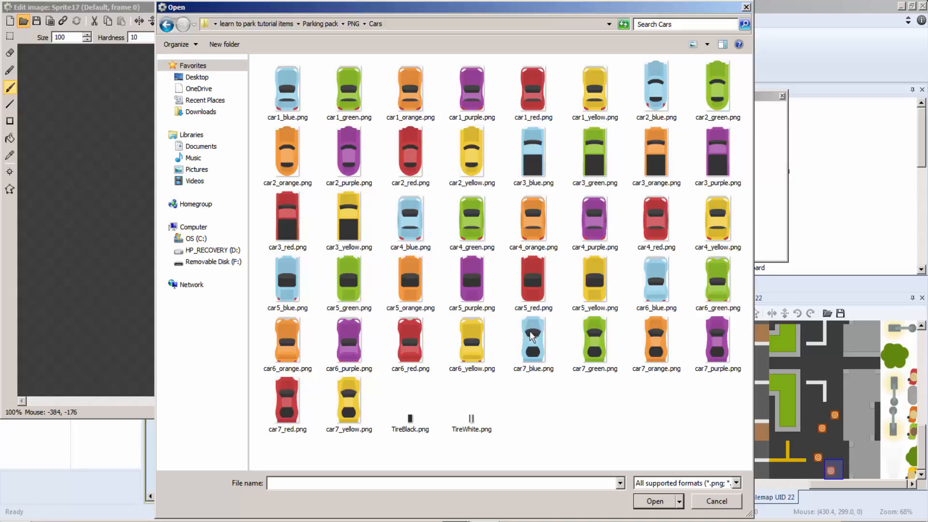
double_click(544, 157)
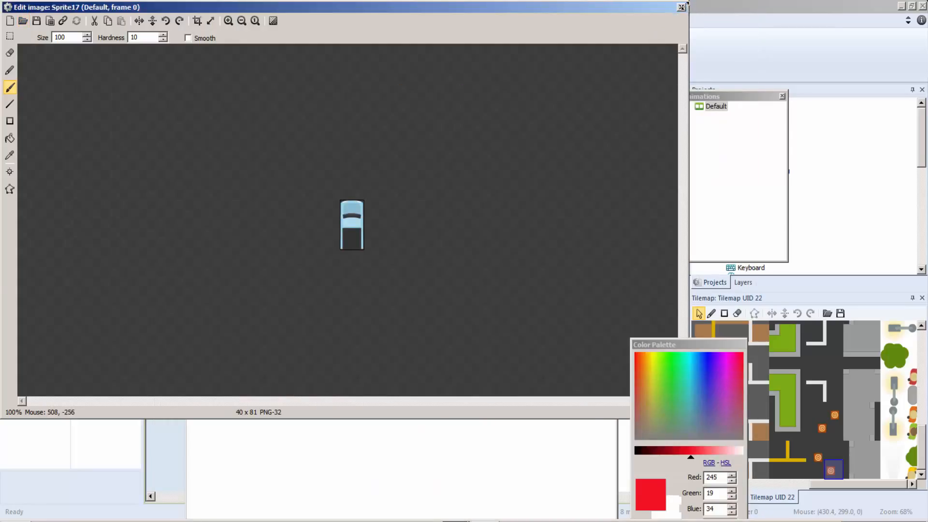
left_click(681, 6)
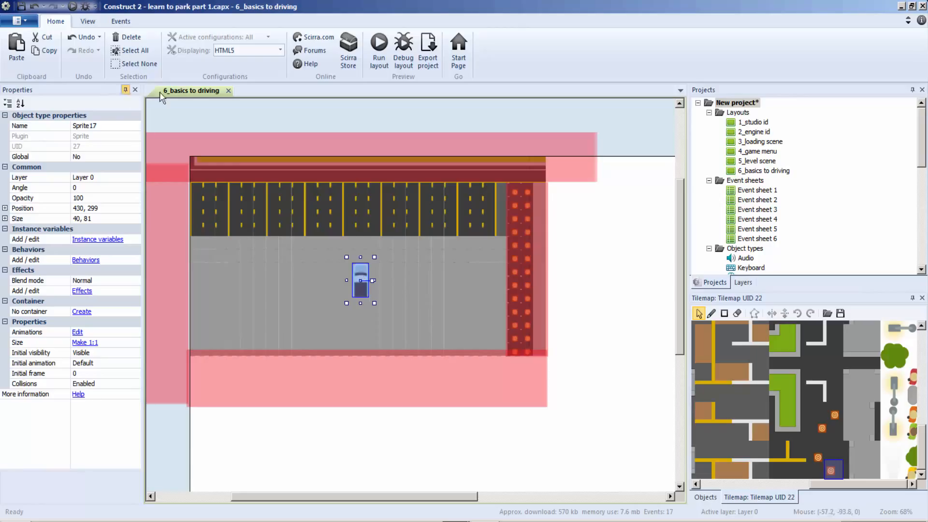
Try to rotate the blue car sprite's image clockwise in the image editor
double_click(365, 280)
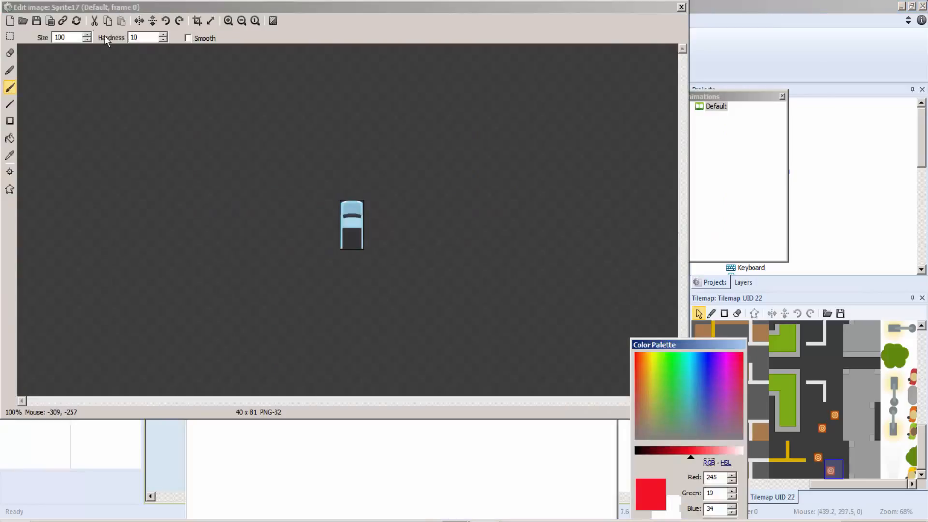
left_click(179, 21)
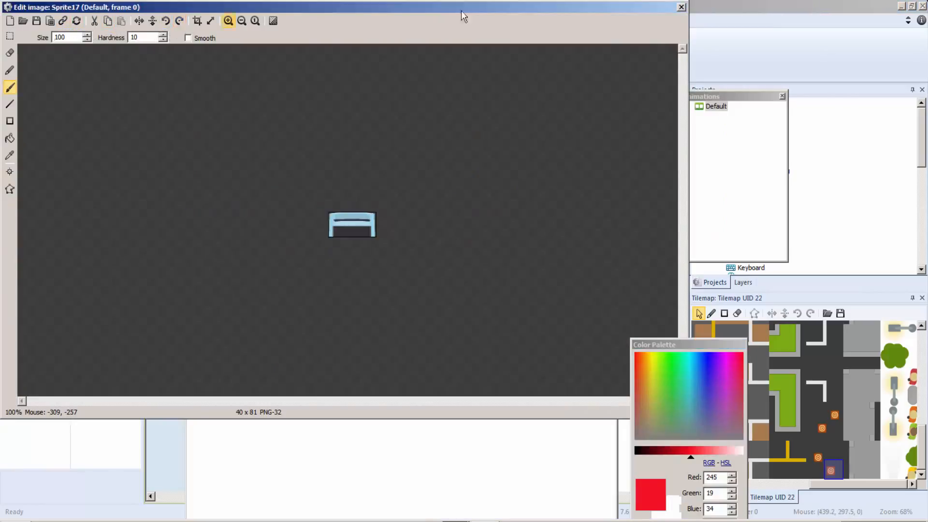
left_click(179, 21)
left_click(179, 21)
left_click(179, 21)
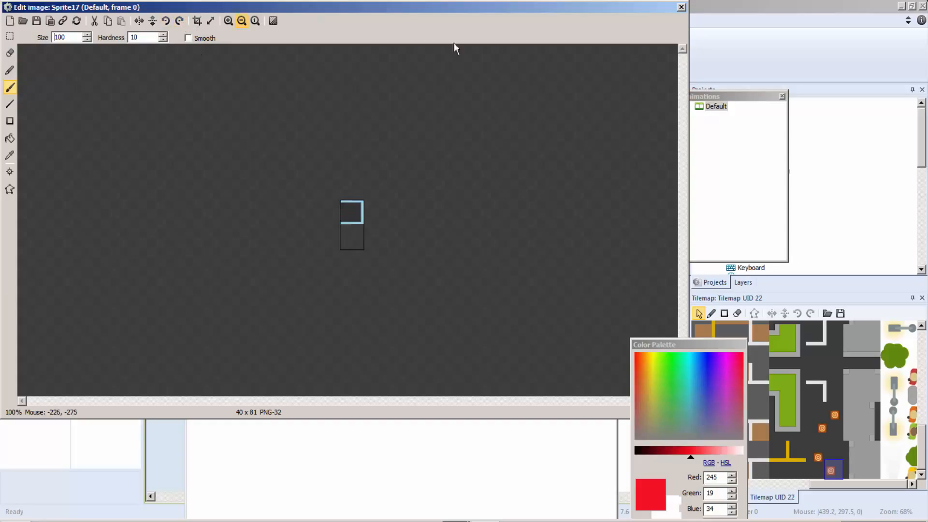
left_click(681, 7)
Turn the blue car sprite's image to lie horizontally at 81 x 40 with its front facing left
double_click(362, 271)
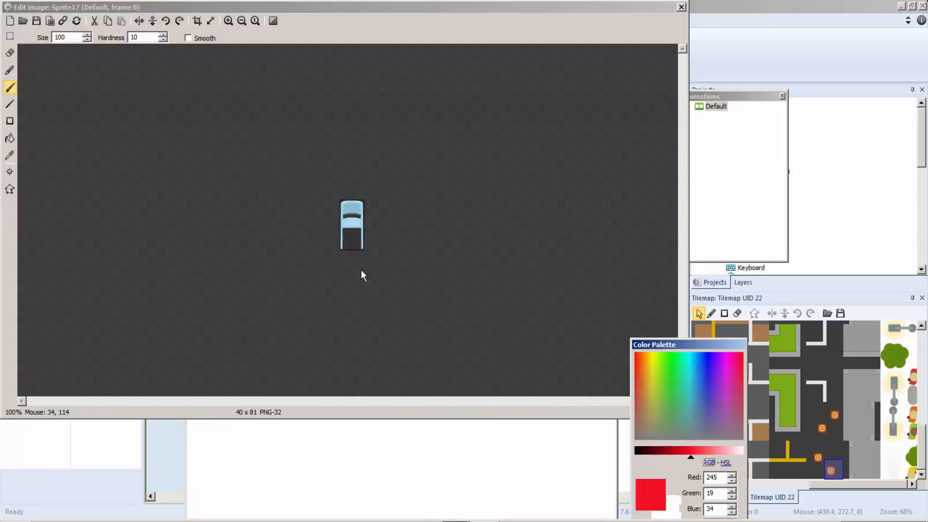
left_click(150, 22)
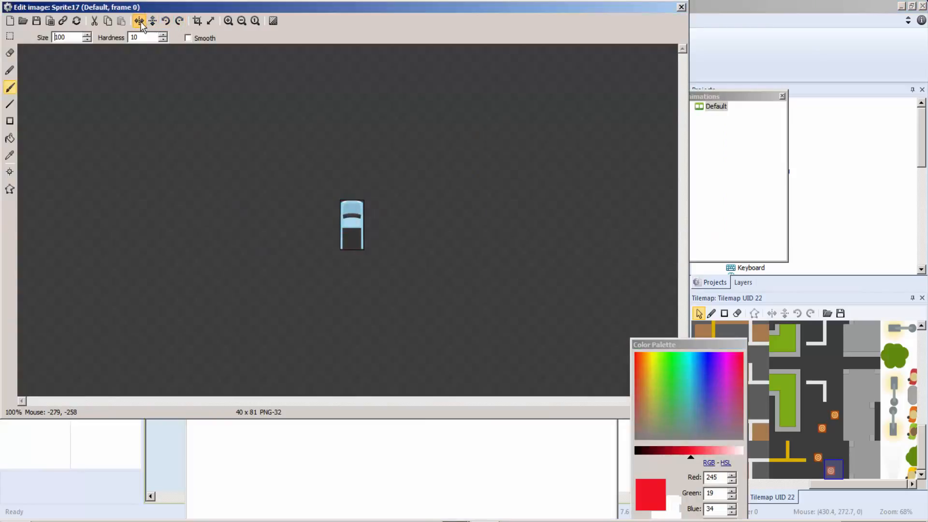
left_click(179, 22)
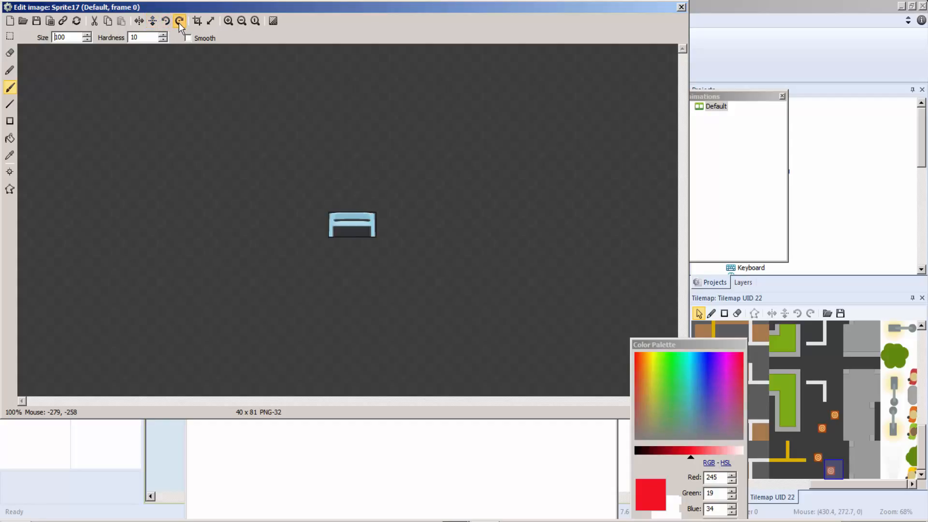
left_click(164, 24)
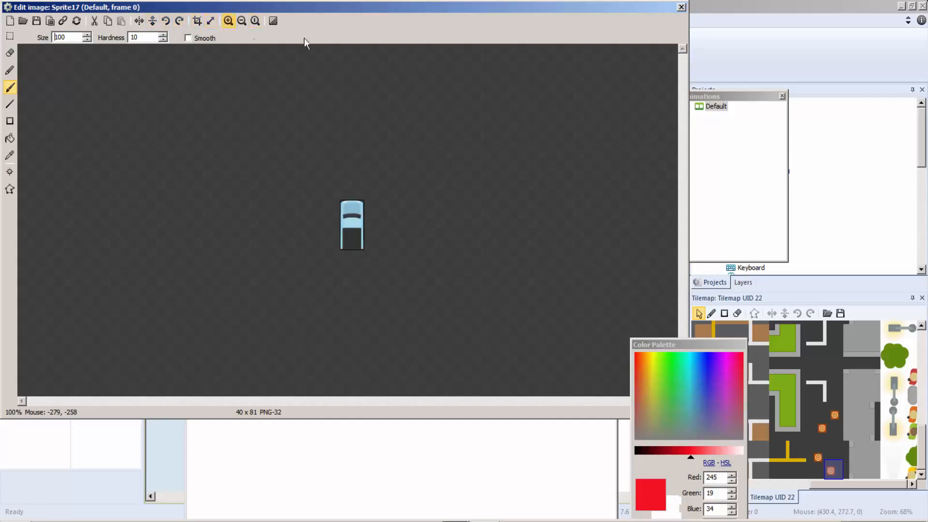
key("ctrl+z")
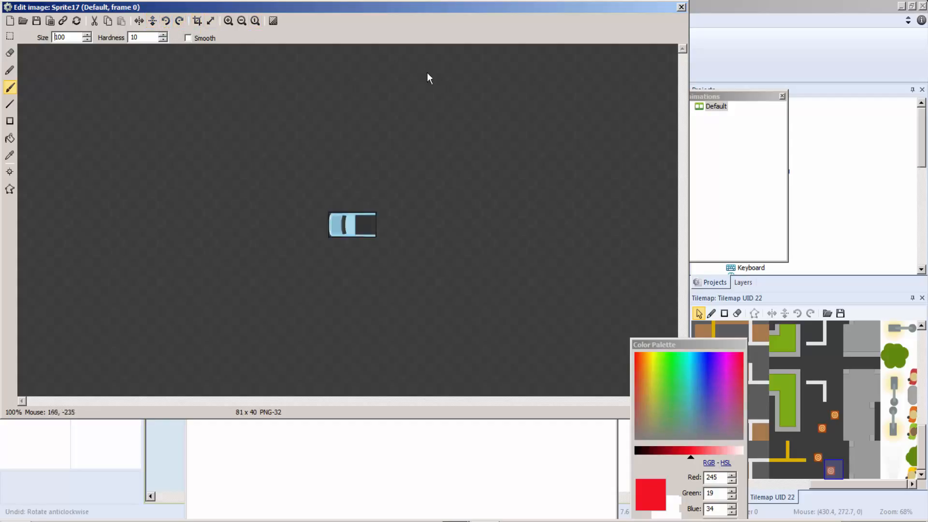
left_click(178, 20)
left_click(178, 20)
left_click(178, 20)
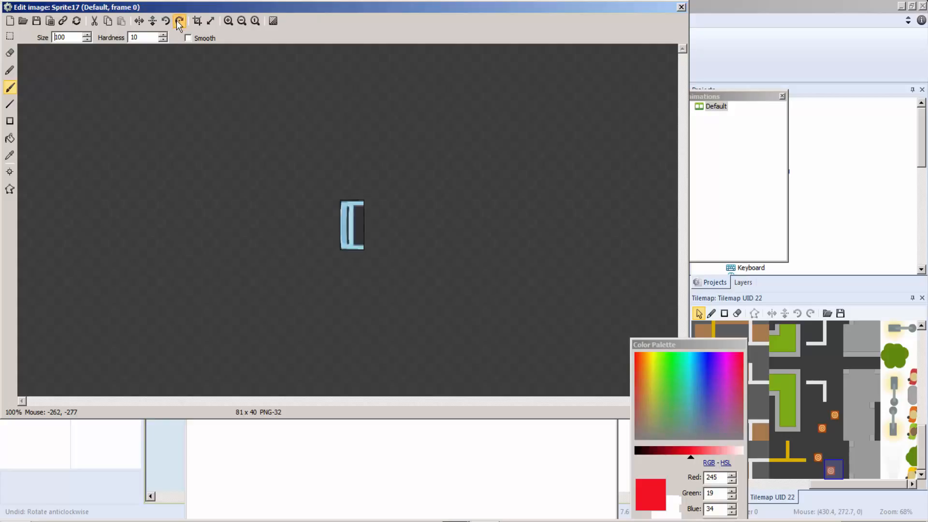
left_click(176, 21)
left_click(165, 21)
left_click(166, 21)
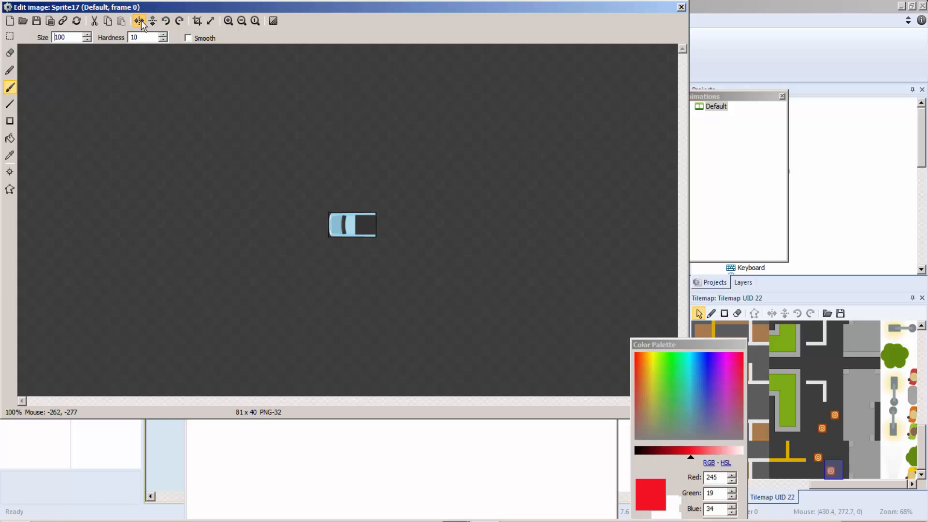
left_click(152, 24)
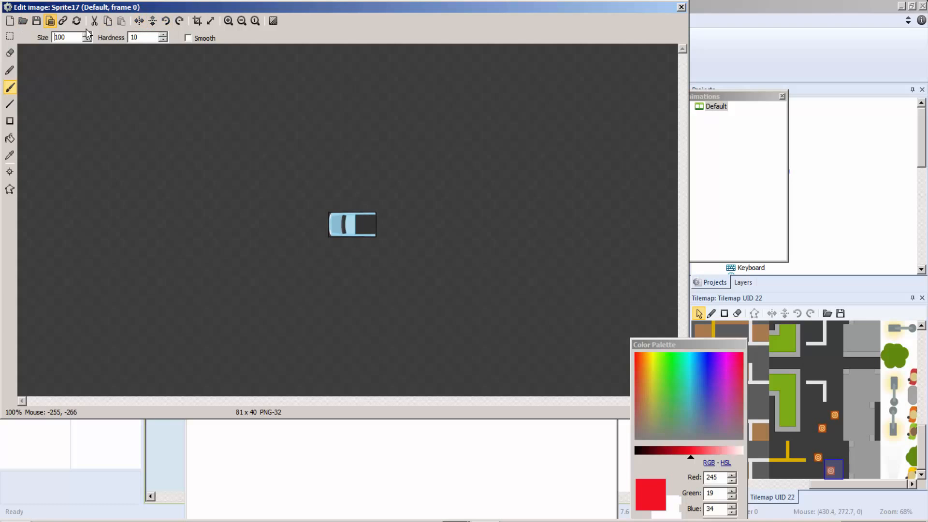
left_click(682, 7)
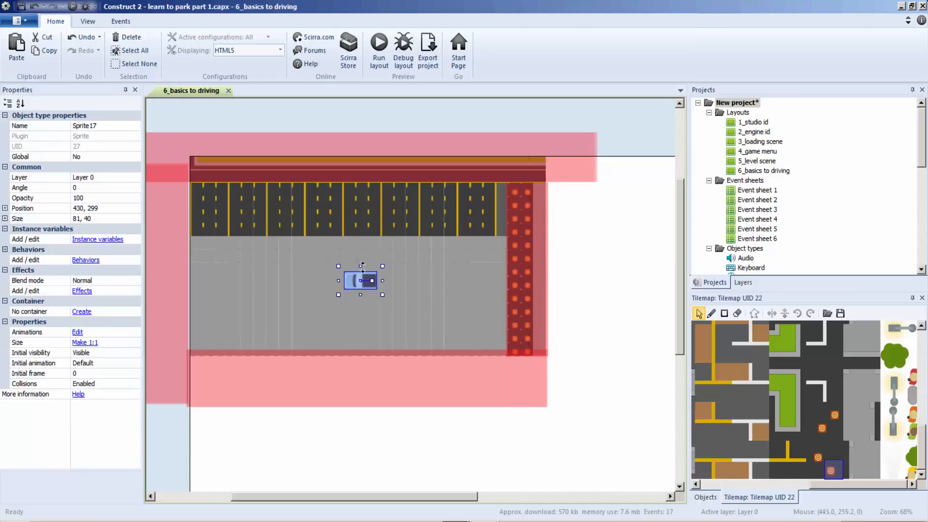
Mirror the car image so its front faces right, and preview the layout briefly
double_click(349, 280)
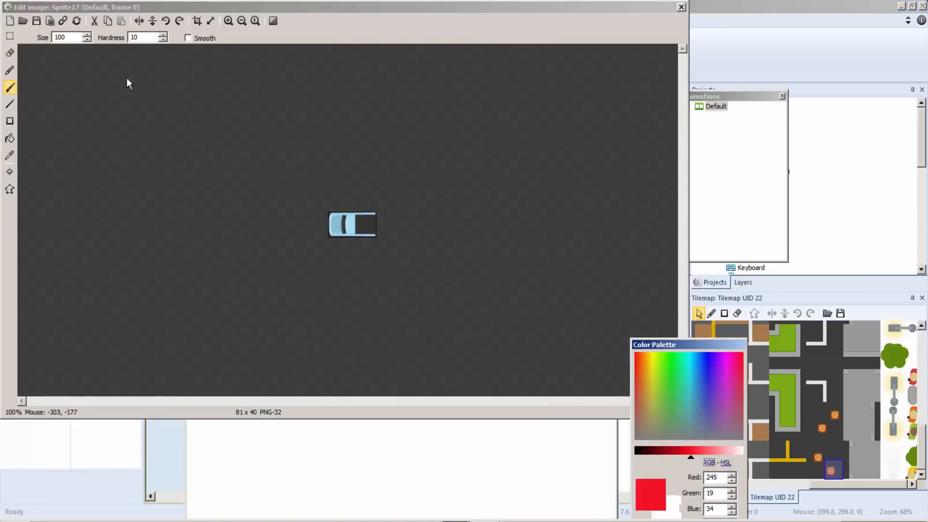
left_click(154, 21)
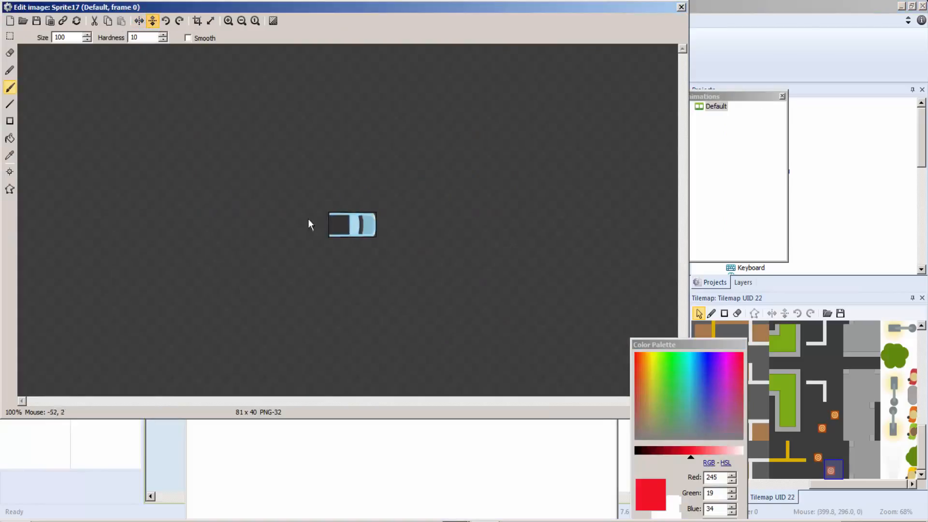
left_click(682, 7)
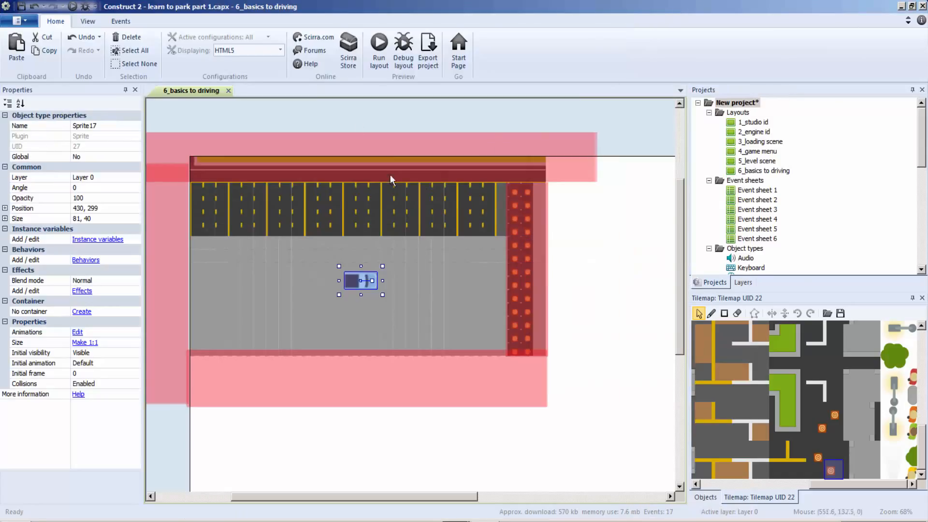
left_click(379, 52)
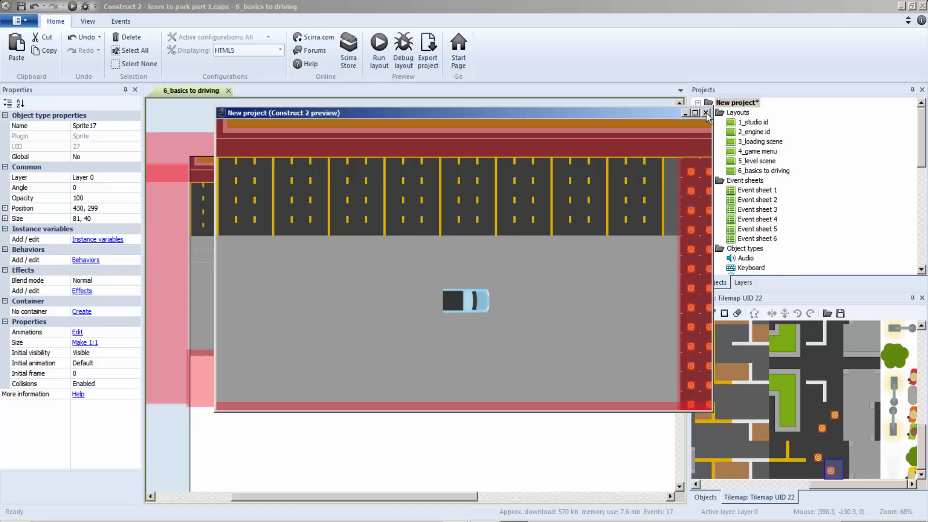
left_click(706, 113)
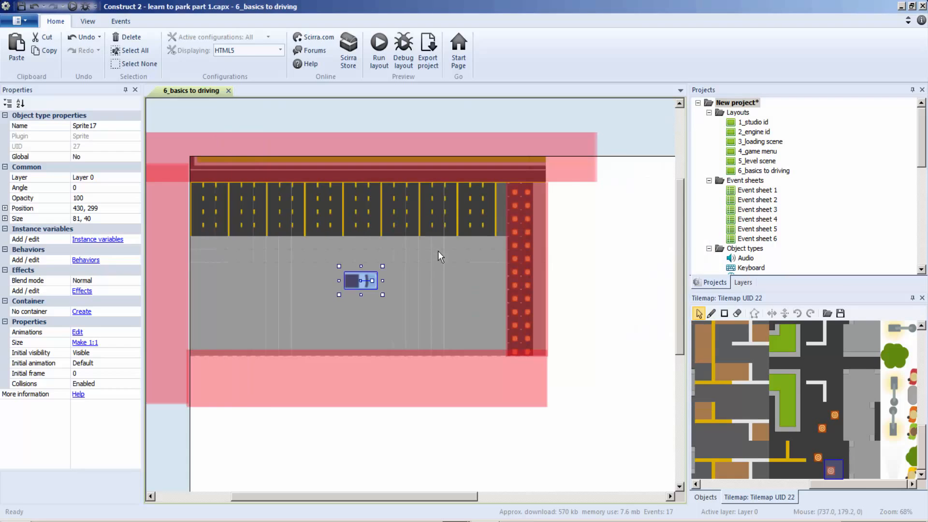
Add the Car movement behavior to the blue car sprite
left_click(83, 261)
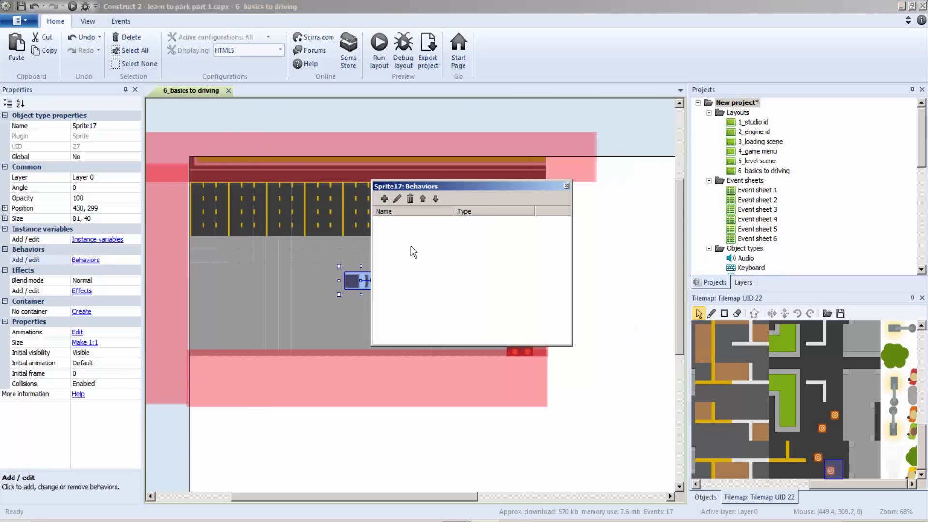
left_click(384, 198)
scroll(562, 234, "down", 5)
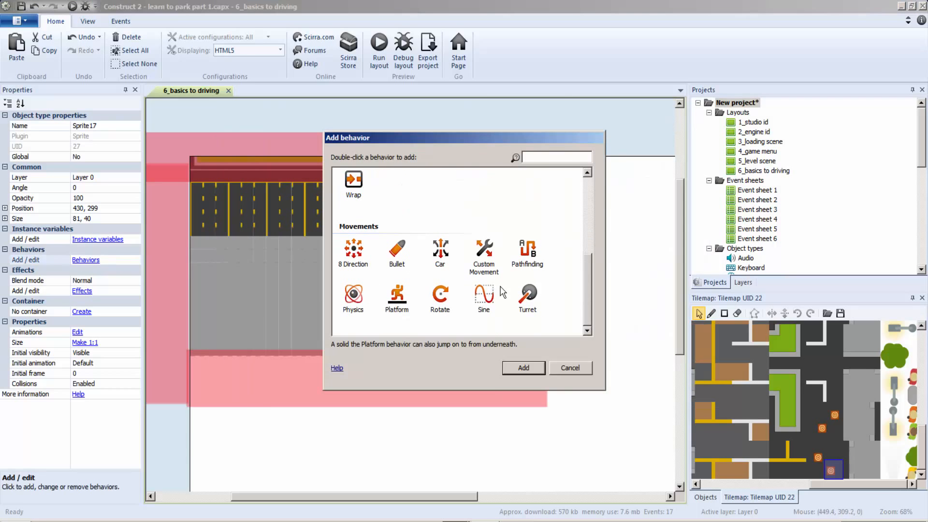
double_click(440, 261)
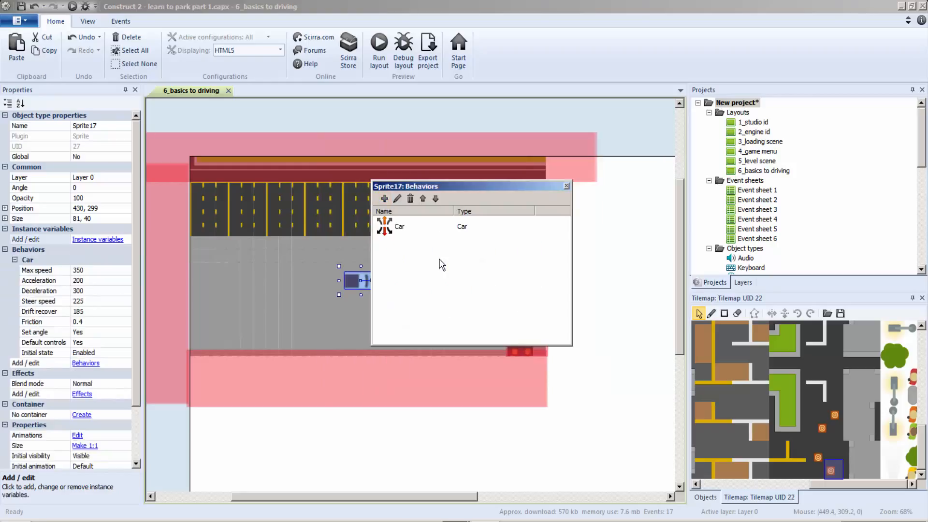
left_click(566, 185)
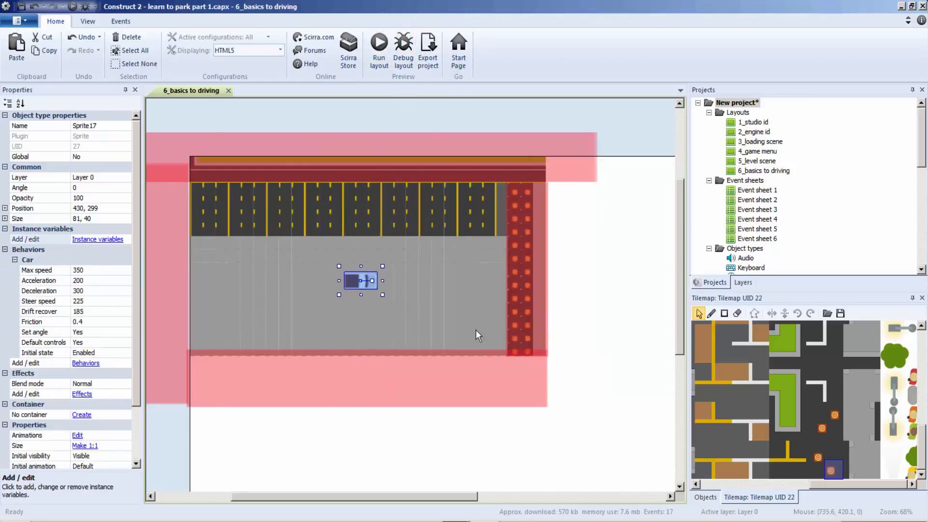
Run the layout and test-drive the car forwards, in reverse and through turns around the parking bays, closing the preview when done
key("F5")
key("Down")
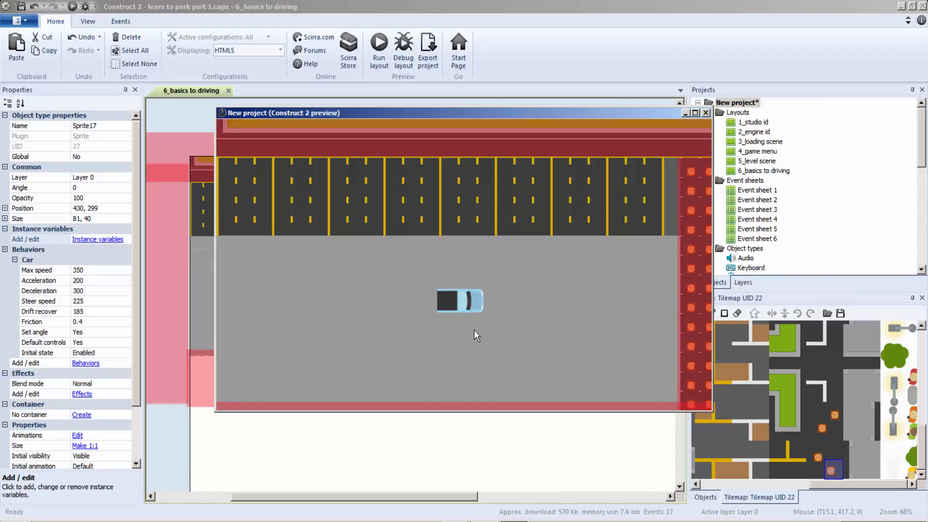
key("Up")
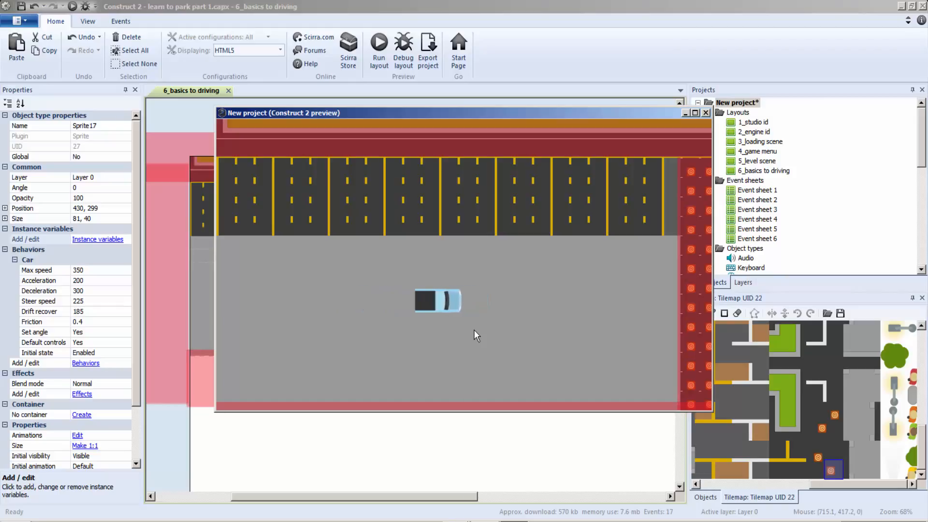
key("Left")
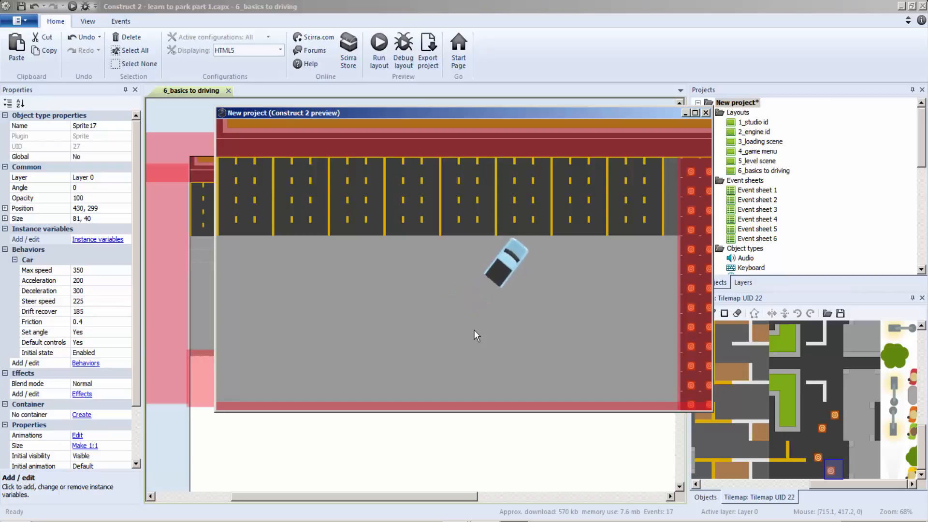
key("Left")
key("Up")
key("Left")
key("Up")
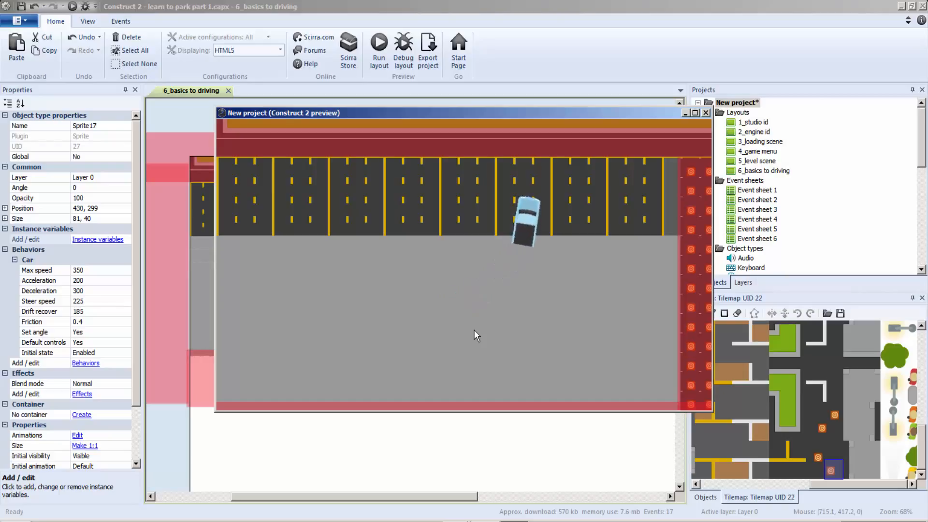
key("Up")
key("Left")
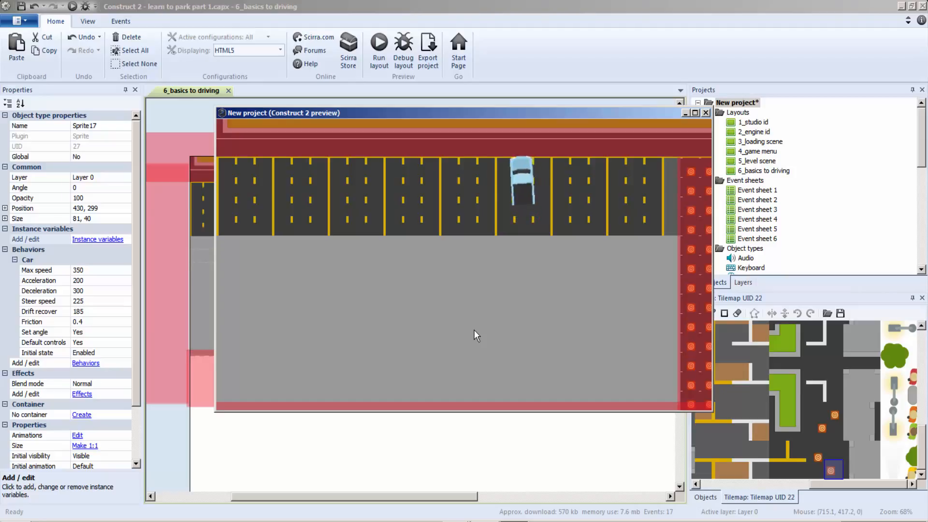
key("Down")
key("Down")
key("Right")
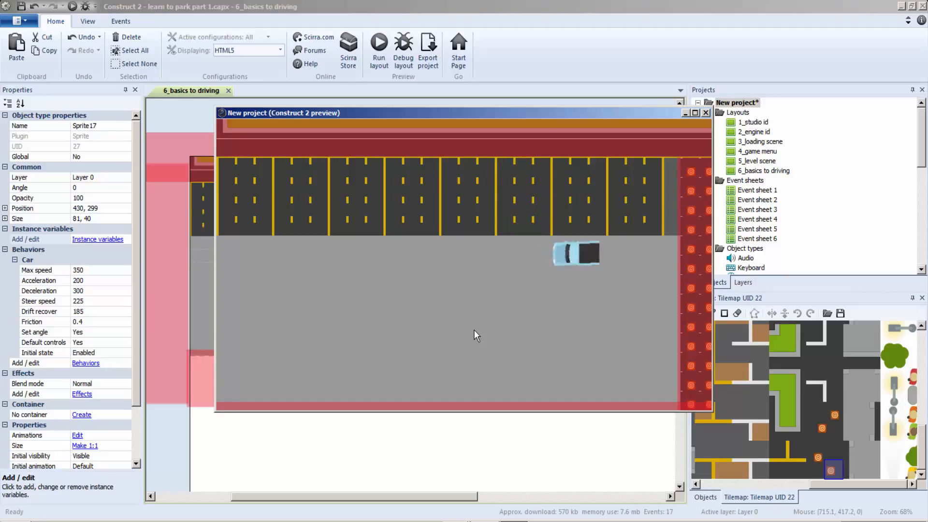
key("Up")
key("Right")
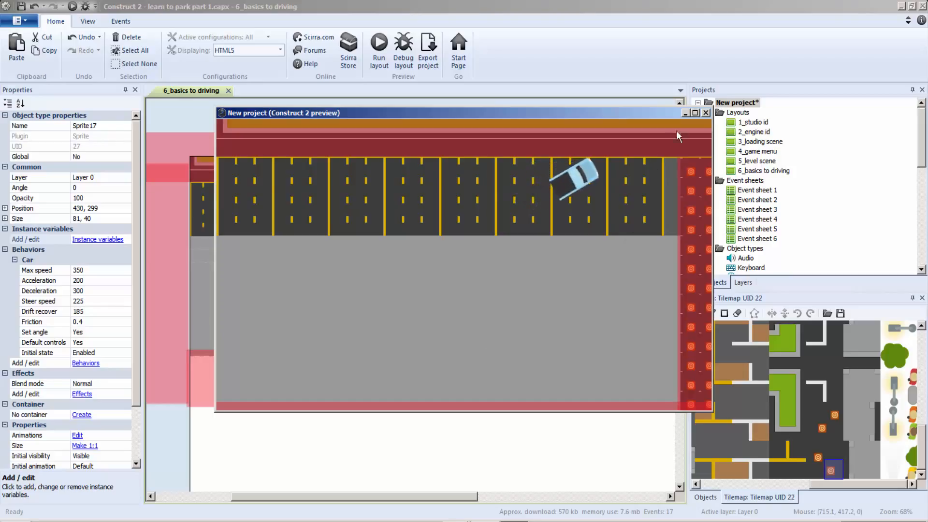
left_click(705, 113)
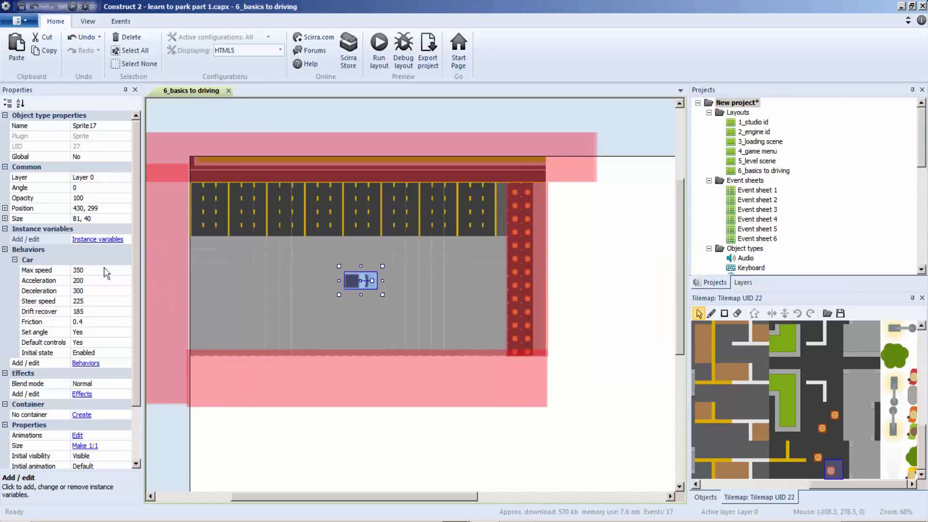
Set the Car behavior's max speed to 150, acceleration 60, deceleration 150, steer speed 100, drift recover 200 and friction 1
left_click(81, 270)
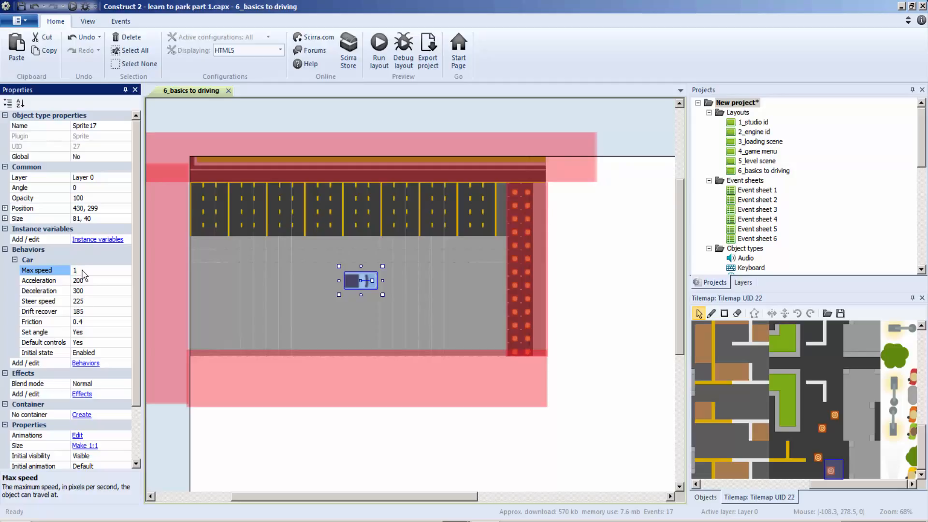
left_click(92, 281)
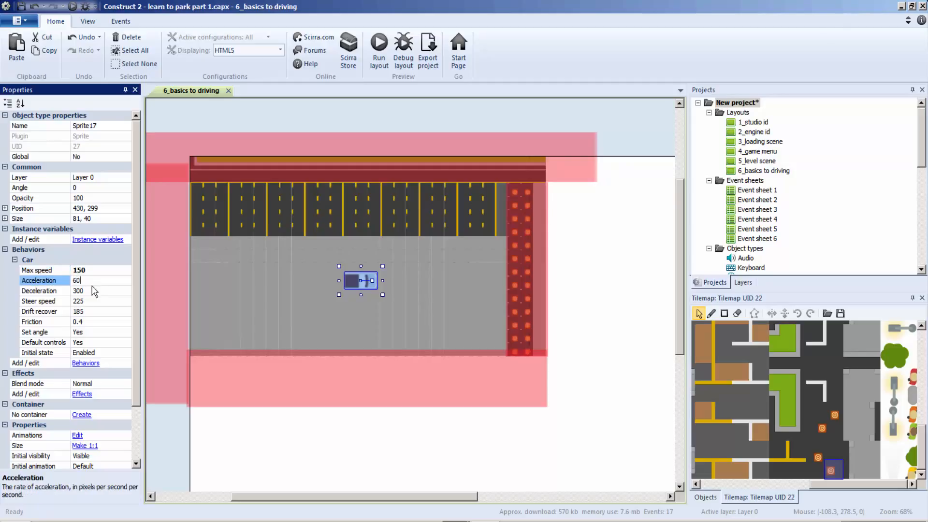
left_click(94, 291)
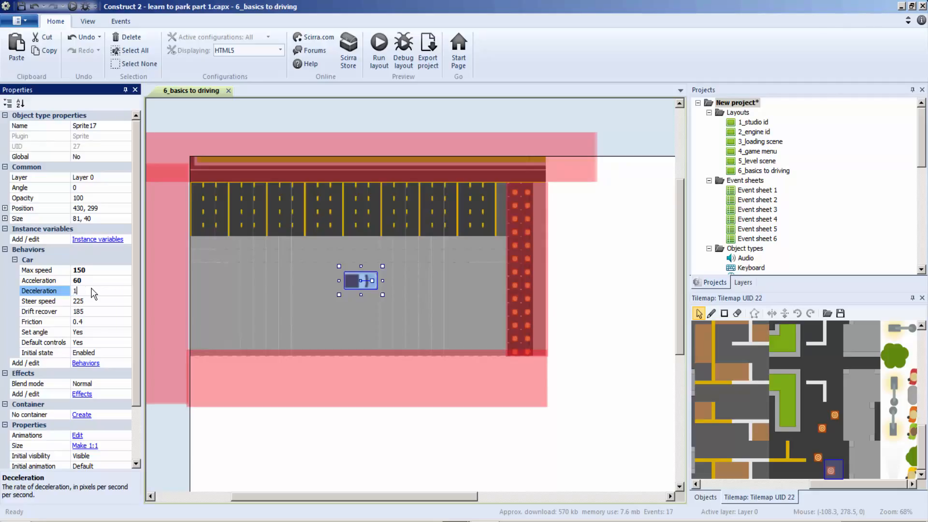
left_click(95, 302)
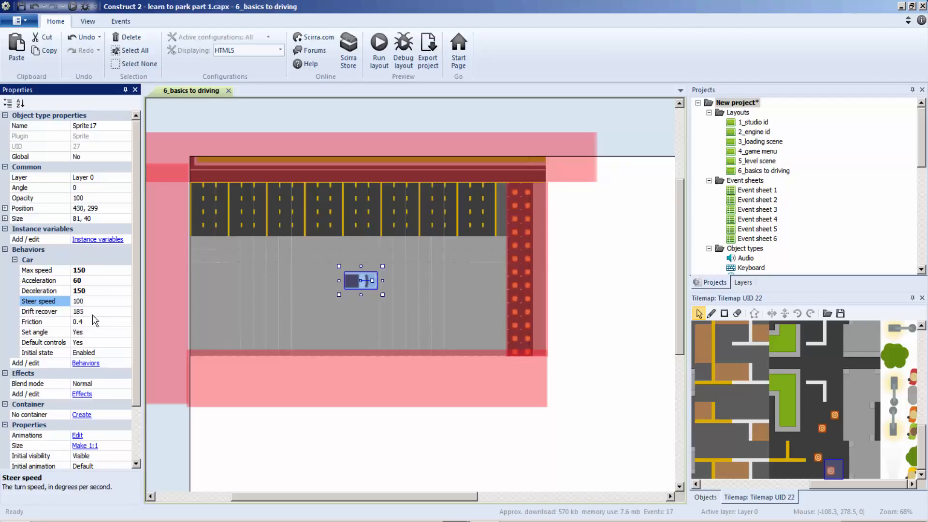
left_click(93, 315)
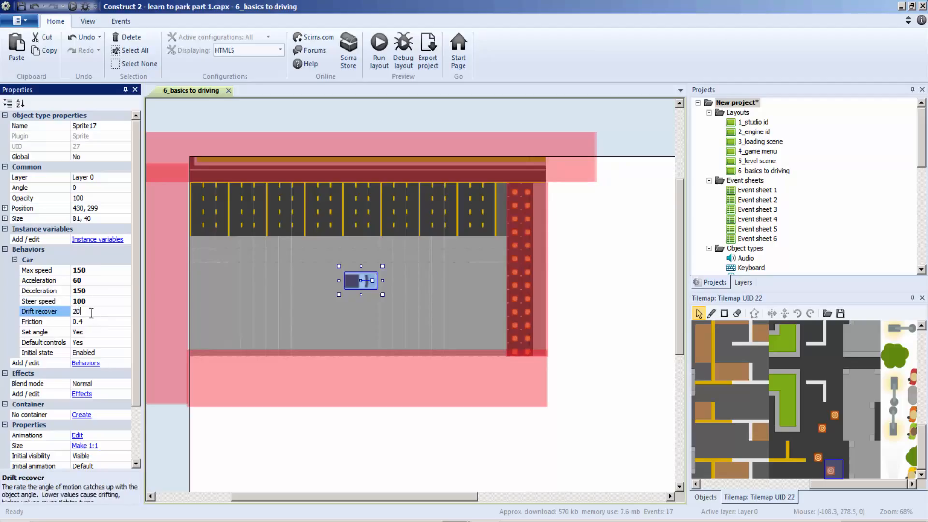
left_click(87, 323)
type("1")
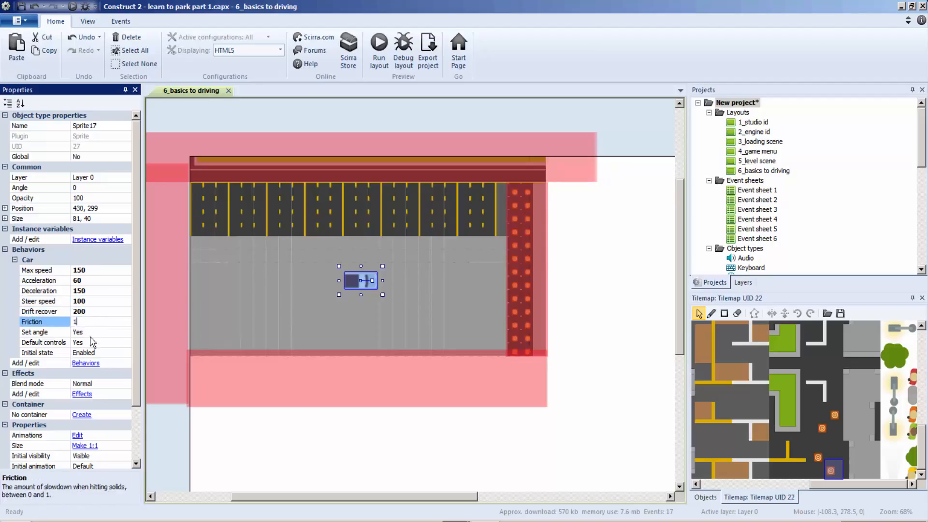
Run the layout and test-drive the car into the sixth parking bay, reversing it straight back to the lower barrier
left_click(90, 335)
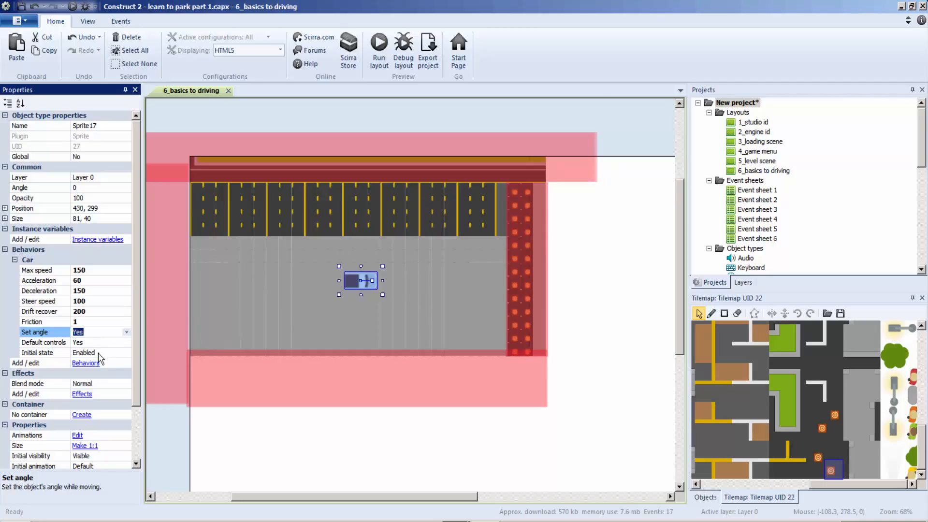
left_click(379, 46)
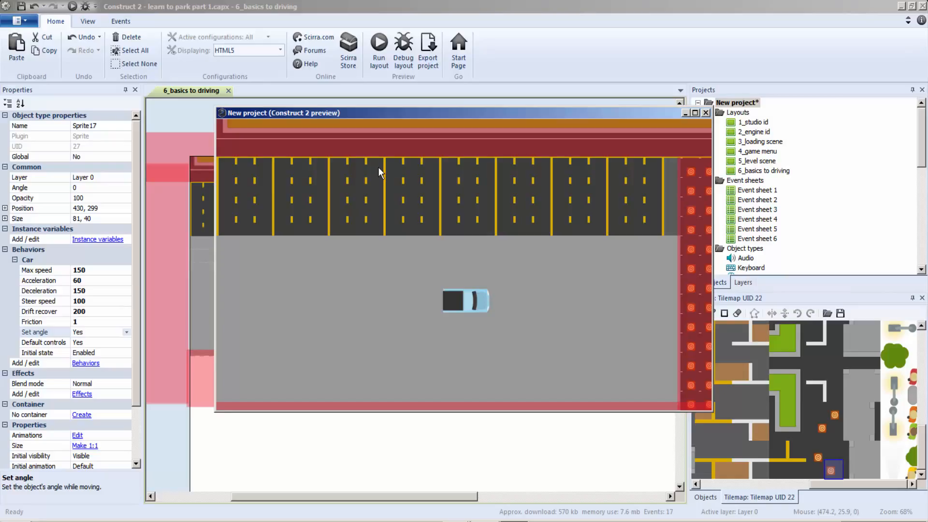
key("Up")
key("Left")
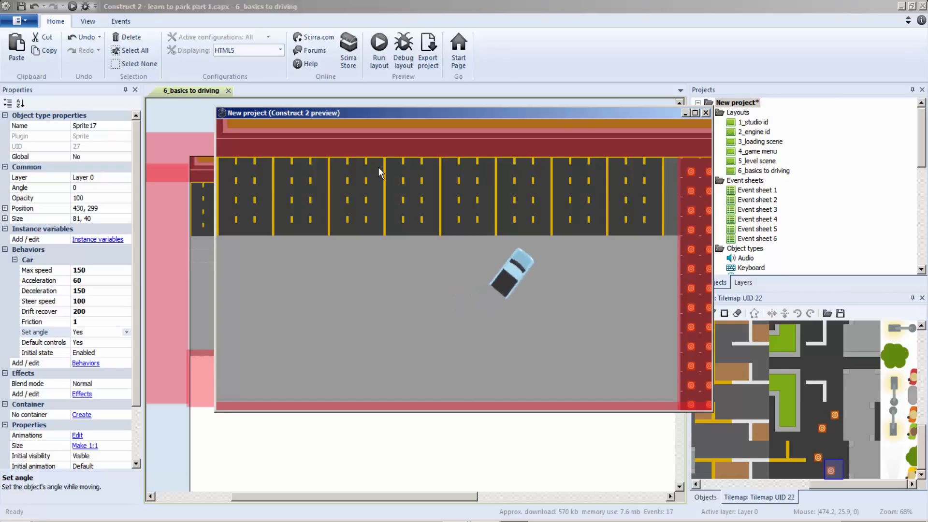
key("Up")
key("Left")
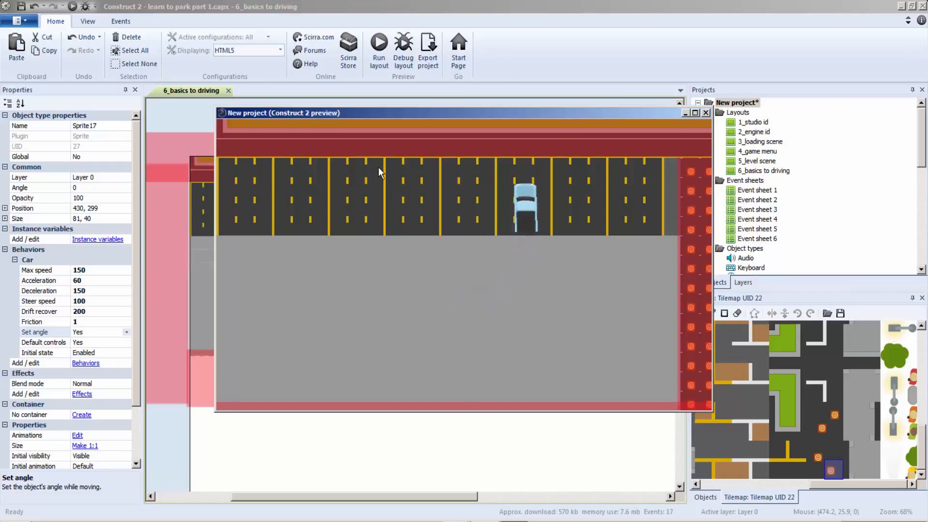
key("Down")
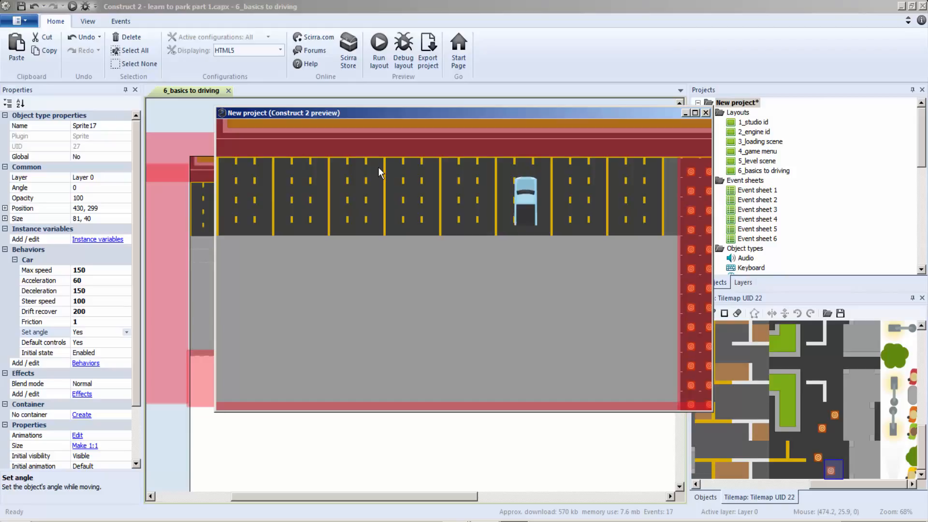
key("Down")
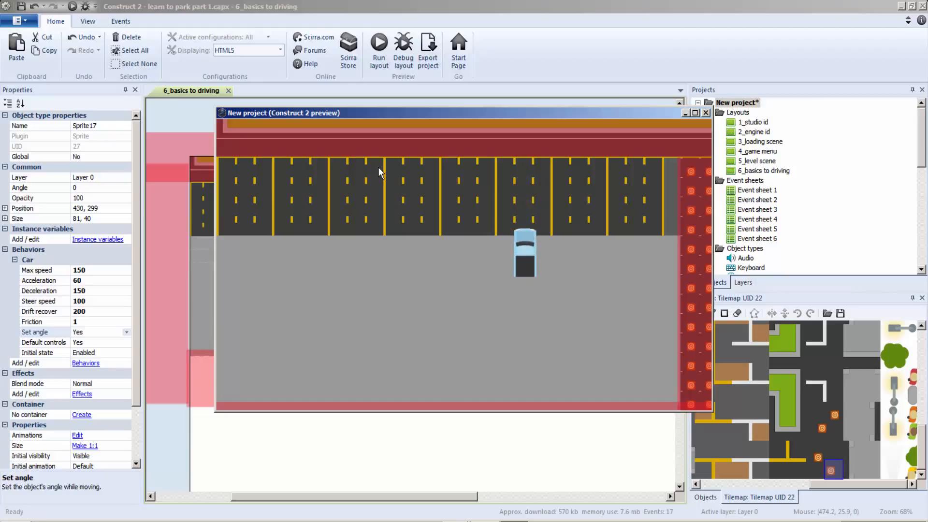
key("Down")
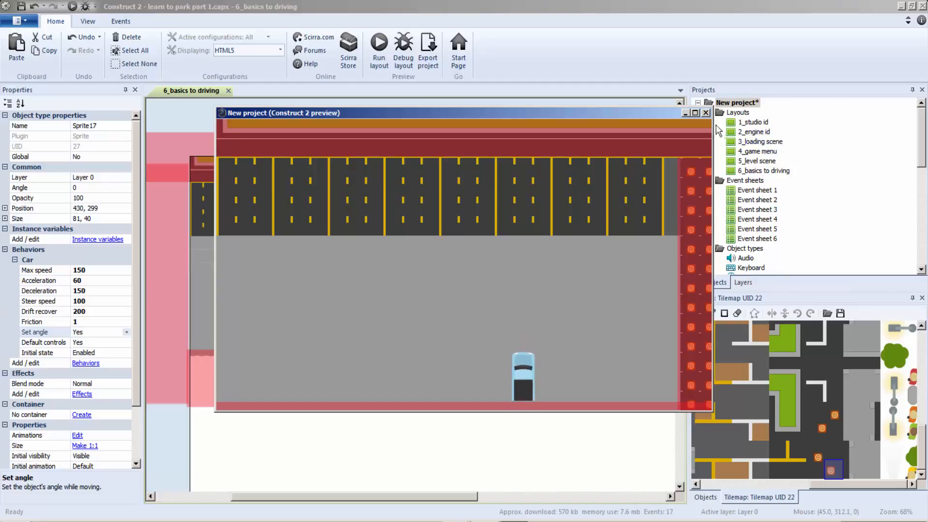
Test-drive the car across the lot into the second parking bay, and close the preview
key("Up")
key("Left")
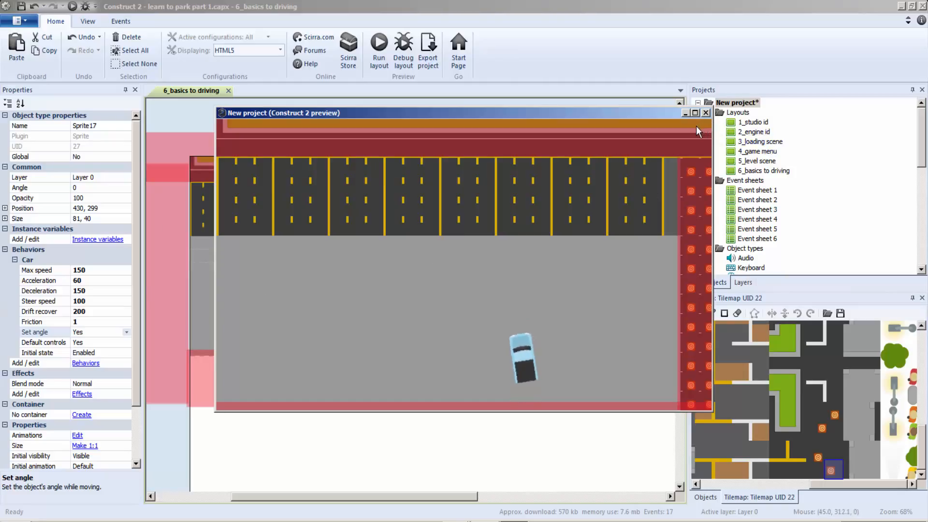
key("Up")
key("Left")
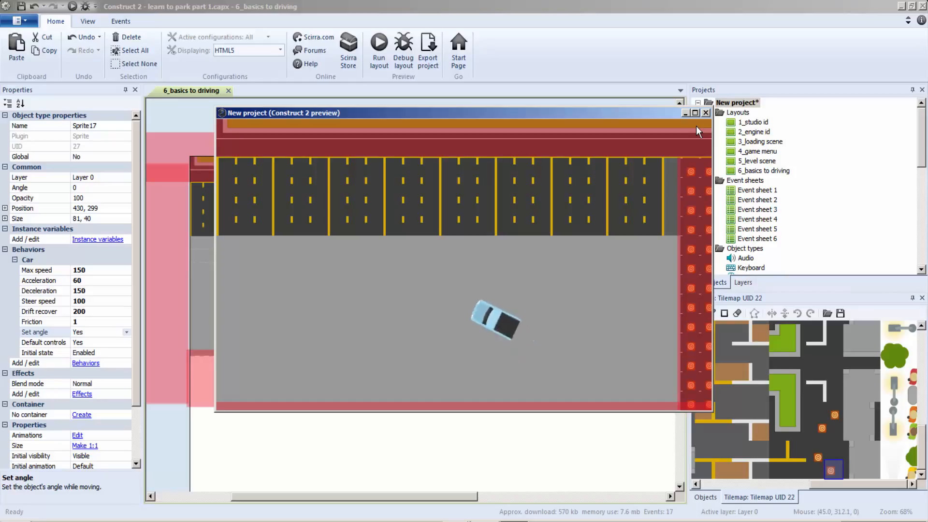
key("Up")
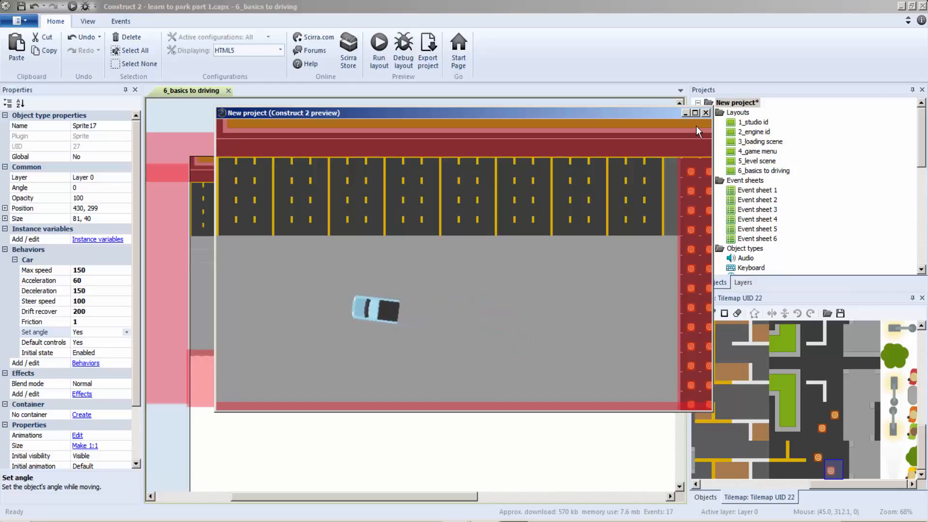
key("Right")
key("Up")
key("Right")
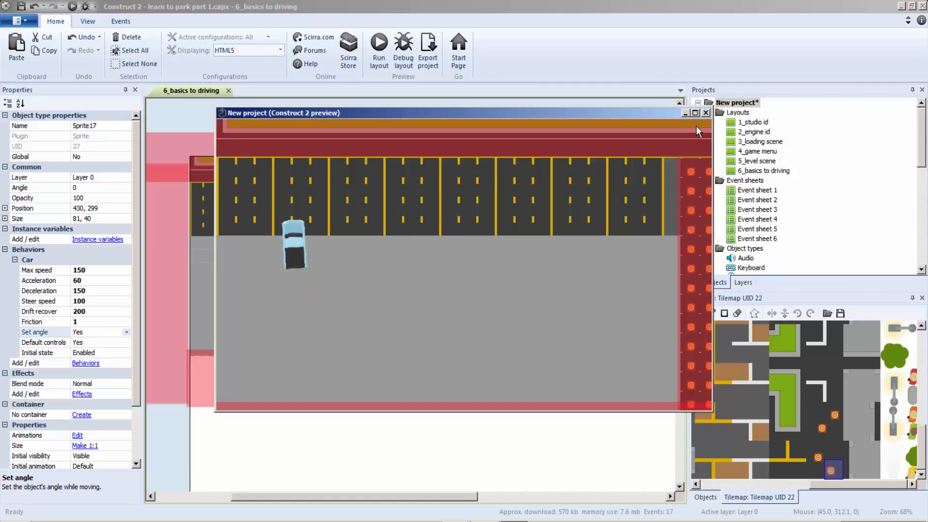
key("Up")
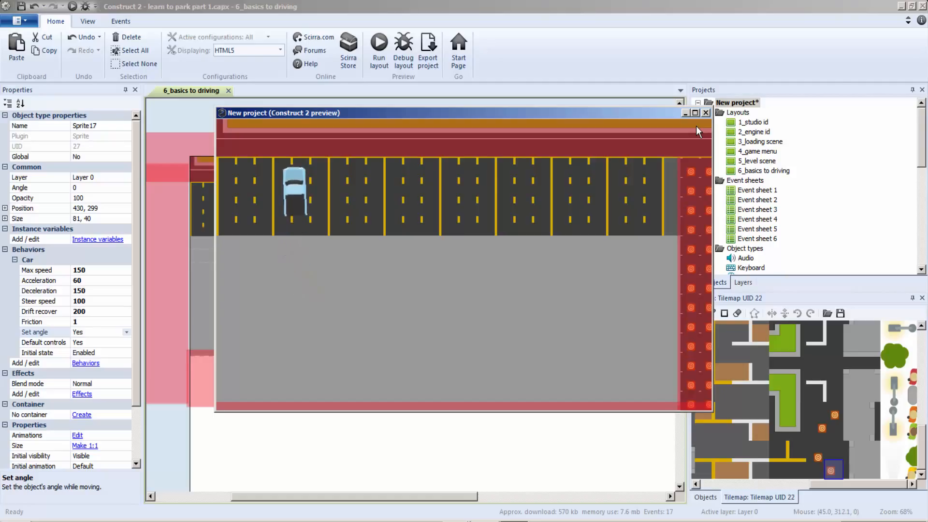
left_click(696, 113)
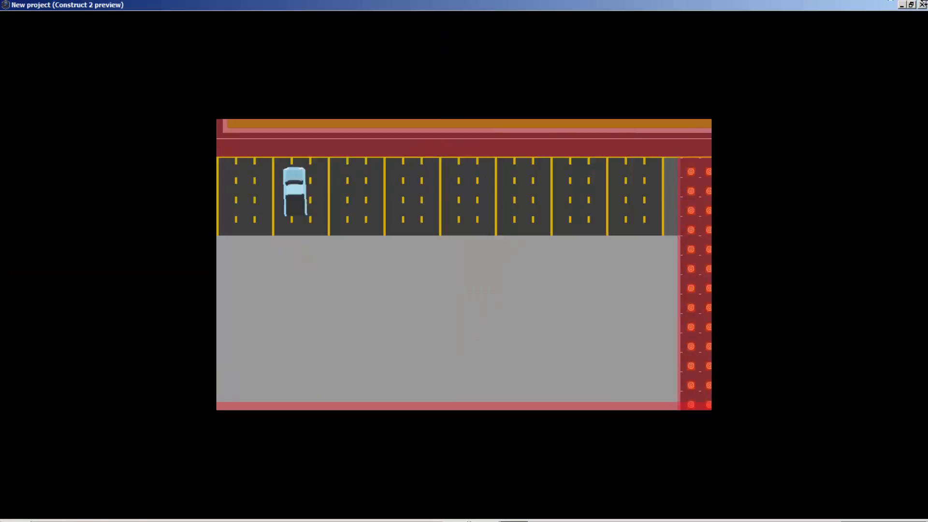
left_click(922, 4)
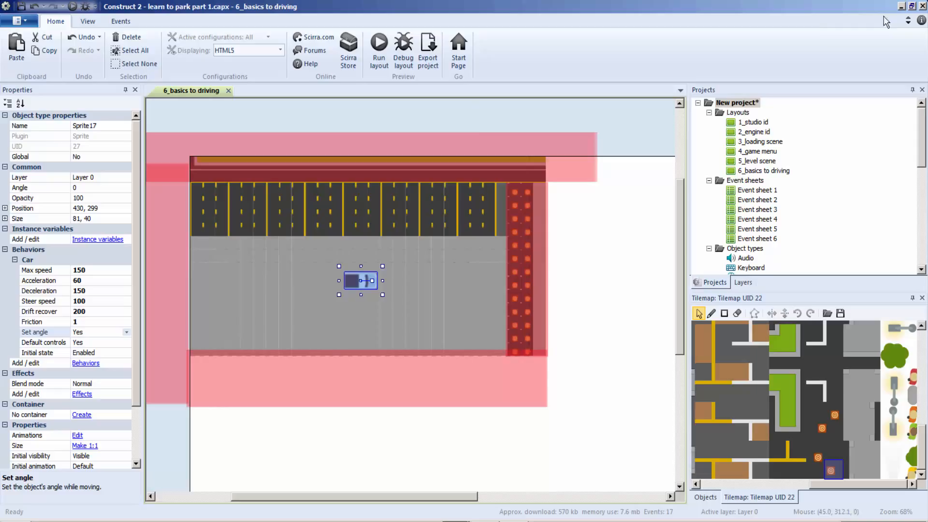
Set the Car behavior's deceleration to 200 and friction to 4
left_click(98, 292)
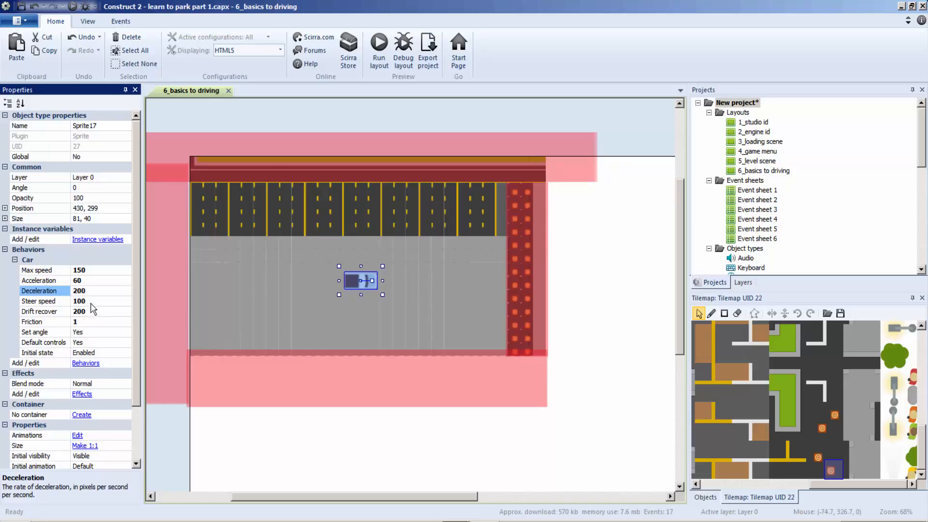
left_click(88, 324)
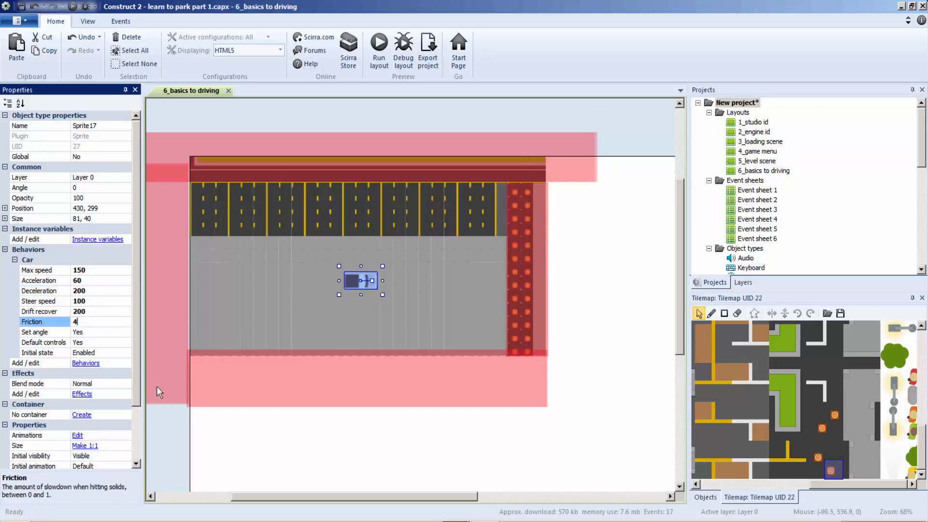
type("4")
left_click(209, 373)
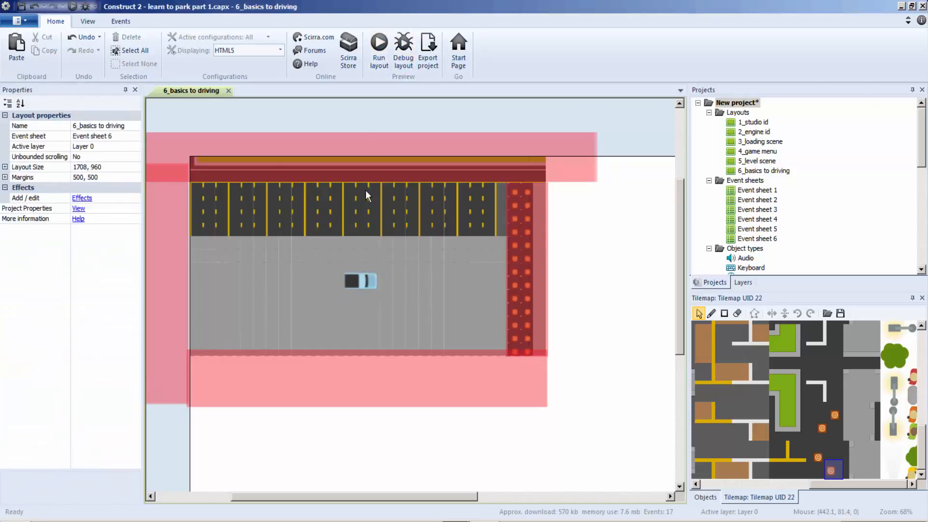
Run the layout and steer the car forwards into the sixth parking bay to test the new handling
key("Up")
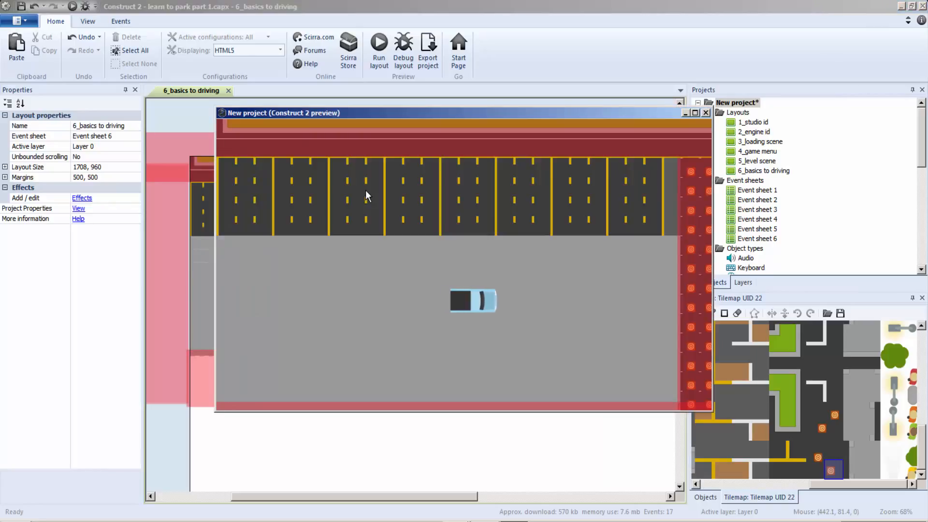
key("Left")
key("Up")
key("Left")
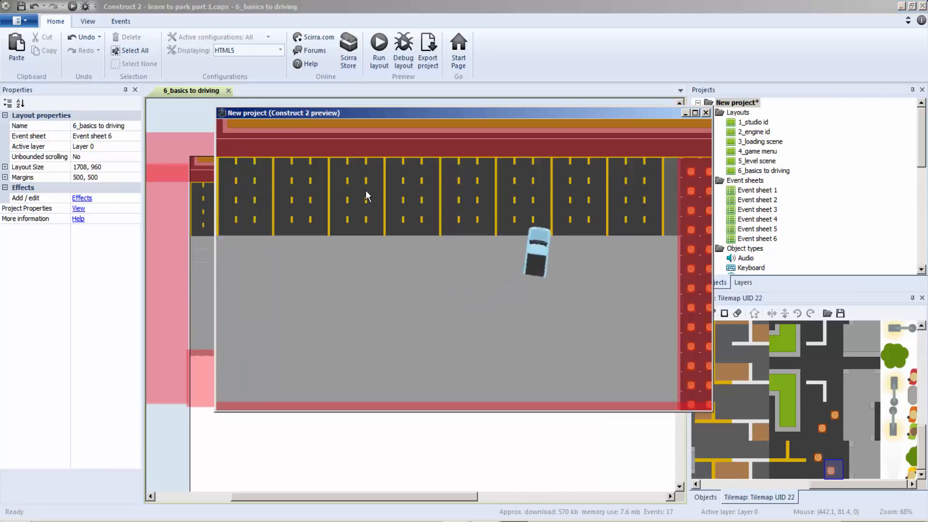
key("Up")
key("Left")
key("Right")
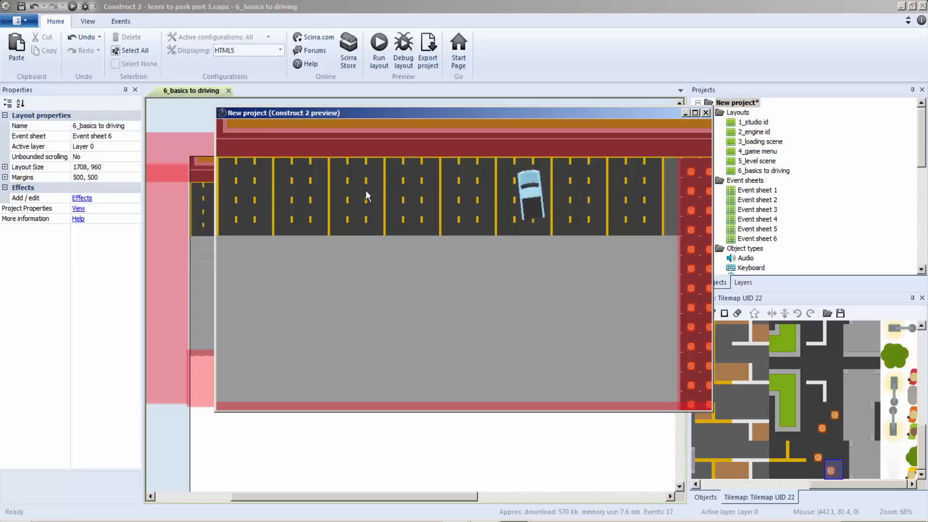
Test reversing the car out of the bay with steering in both directions, and close the preview
key("Down")
key("Right")
key("Down")
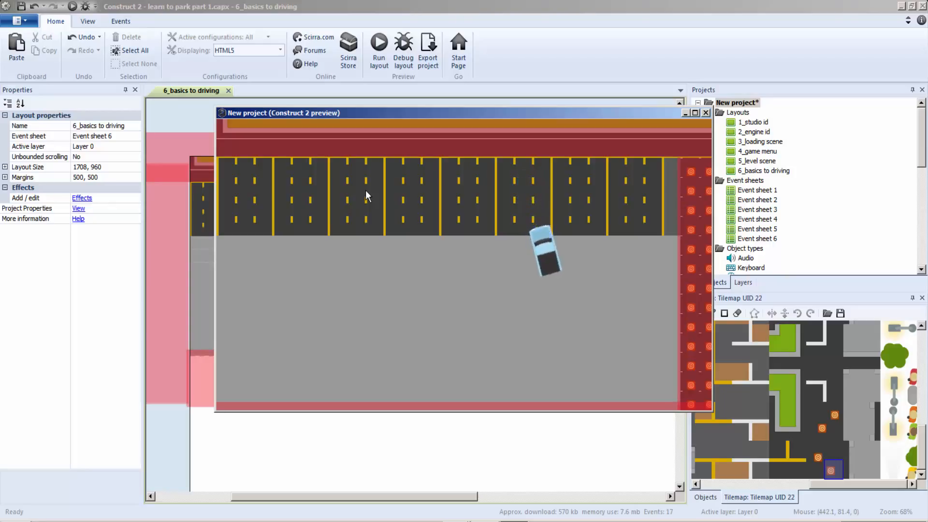
key("Left")
key("Down")
key("Left")
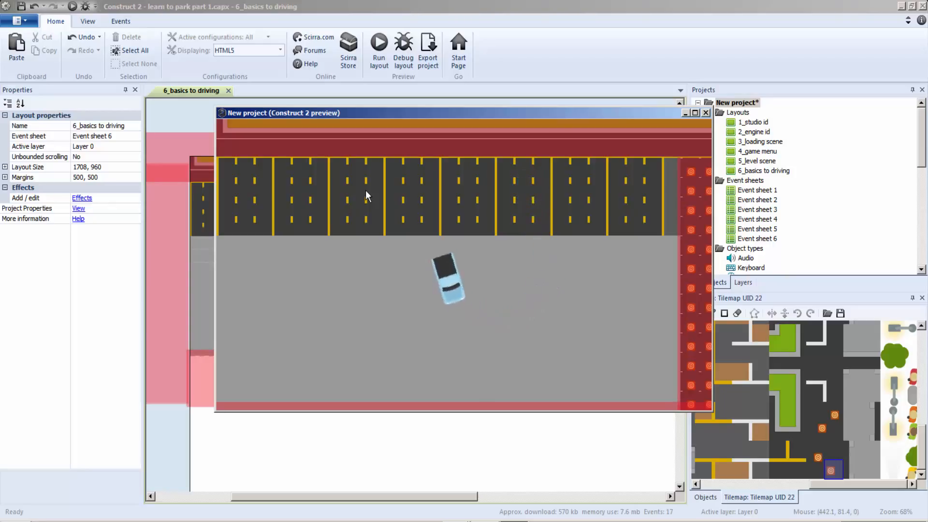
key("Down")
key("Right")
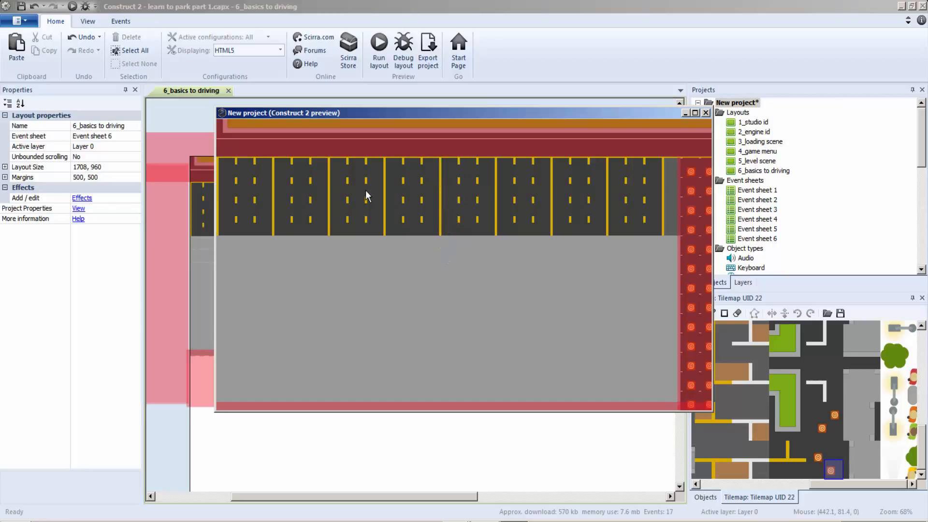
left_click(706, 113)
Run the layout again to test driving into the sixth bay and backing out towards the lower barrier, closing the preview when done
left_click(396, 63)
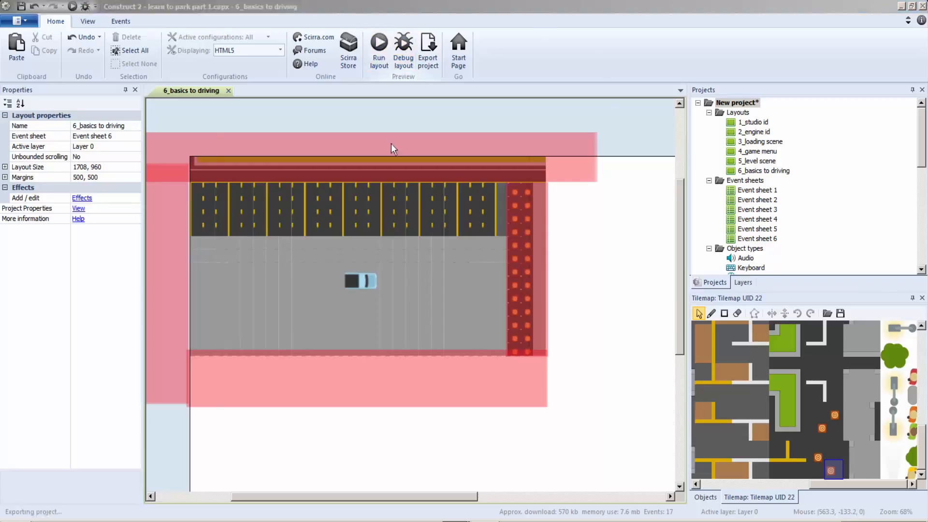
key("Up")
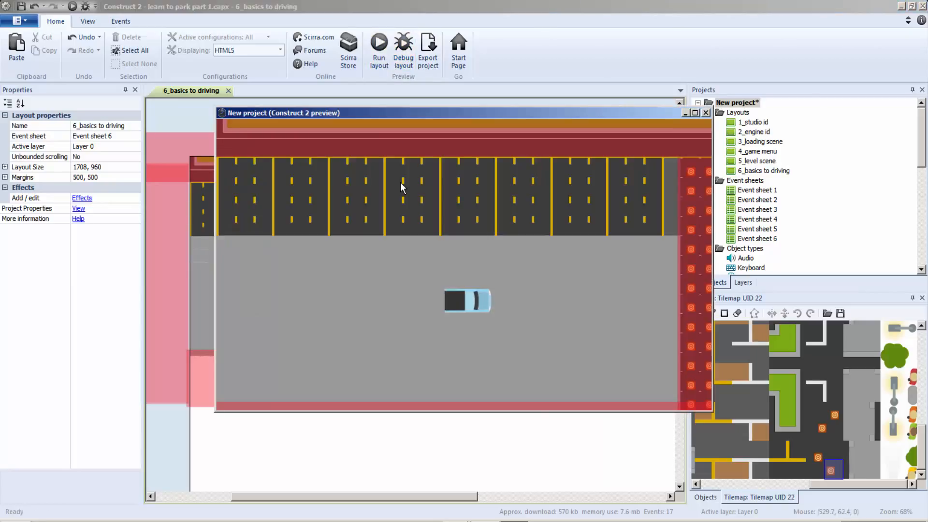
key("Left")
key("Left")
key("Up")
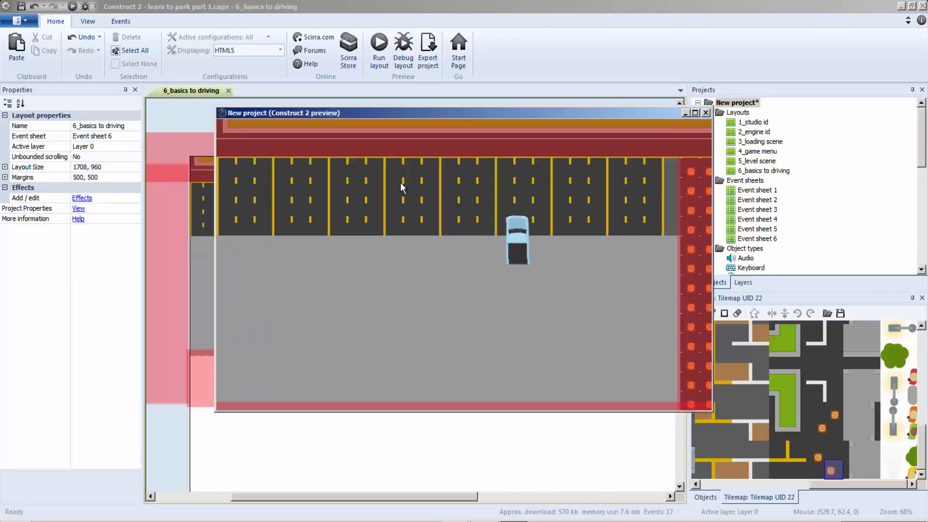
key("Down")
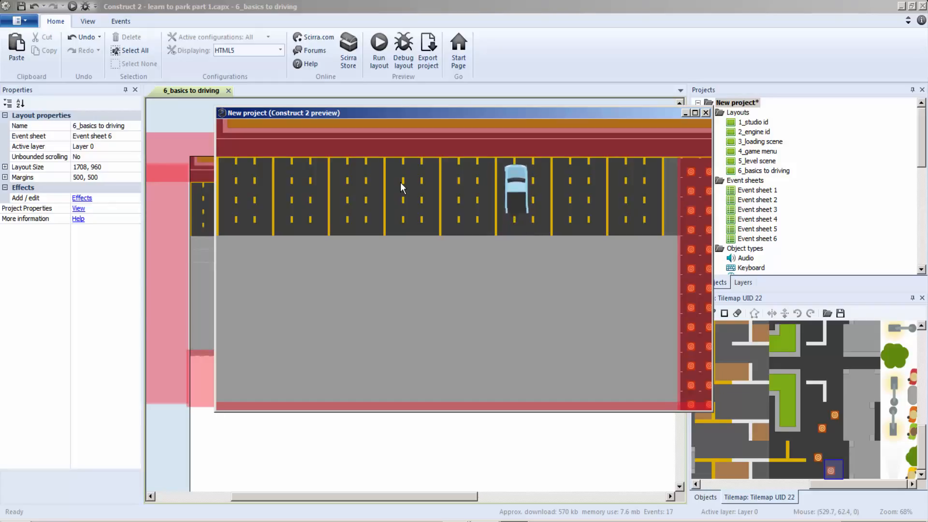
key("Up")
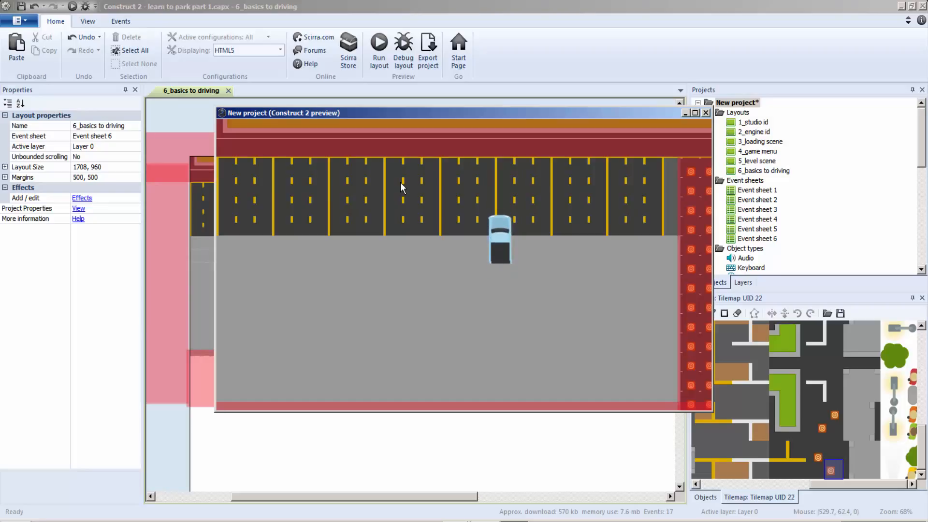
key("Down")
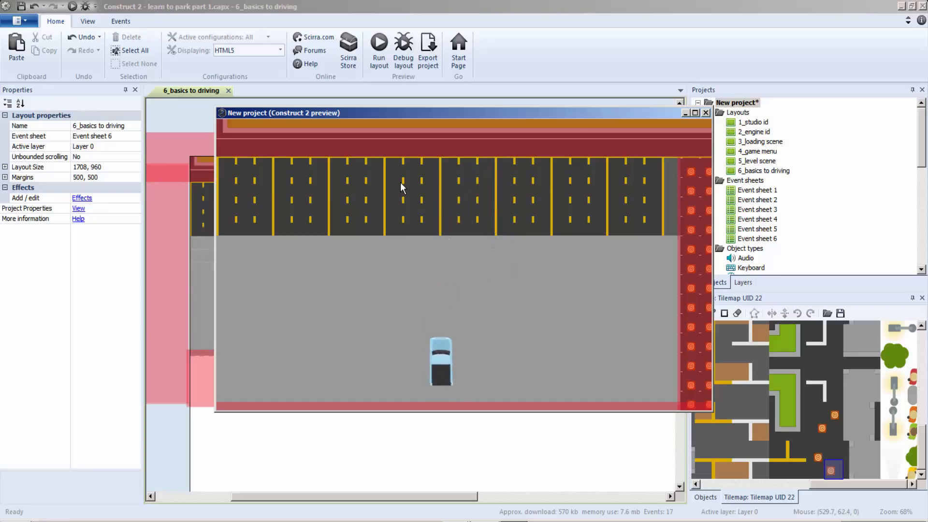
left_click(706, 113)
Set the car sprite's Car behavior friction to 1
left_click(370, 281)
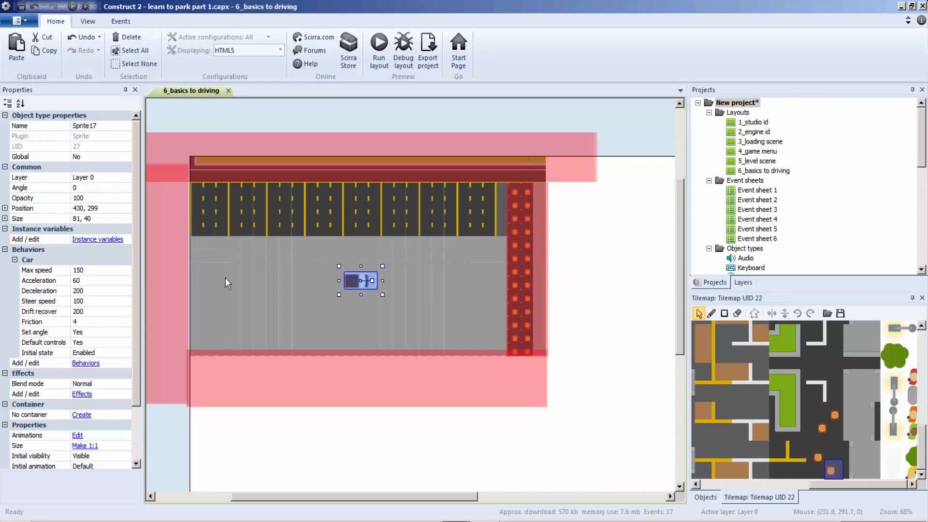
left_click(91, 322)
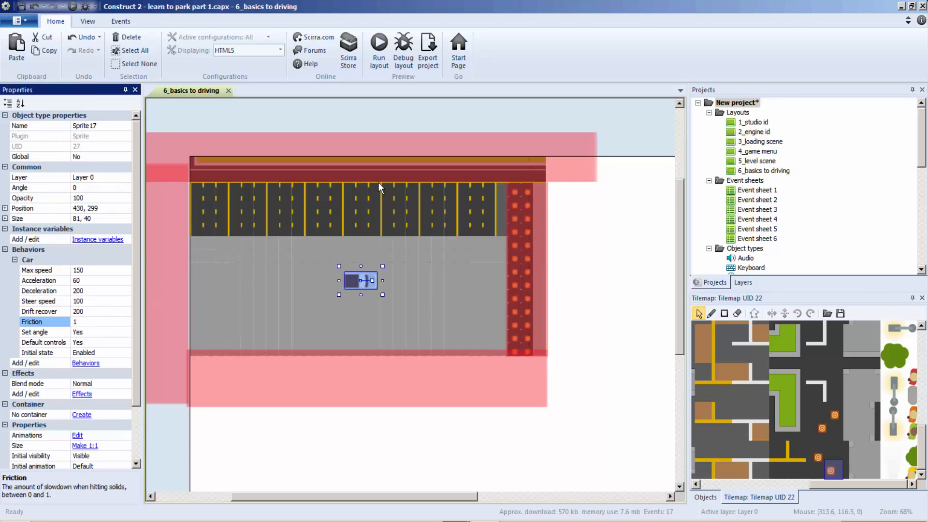
left_click(89, 283)
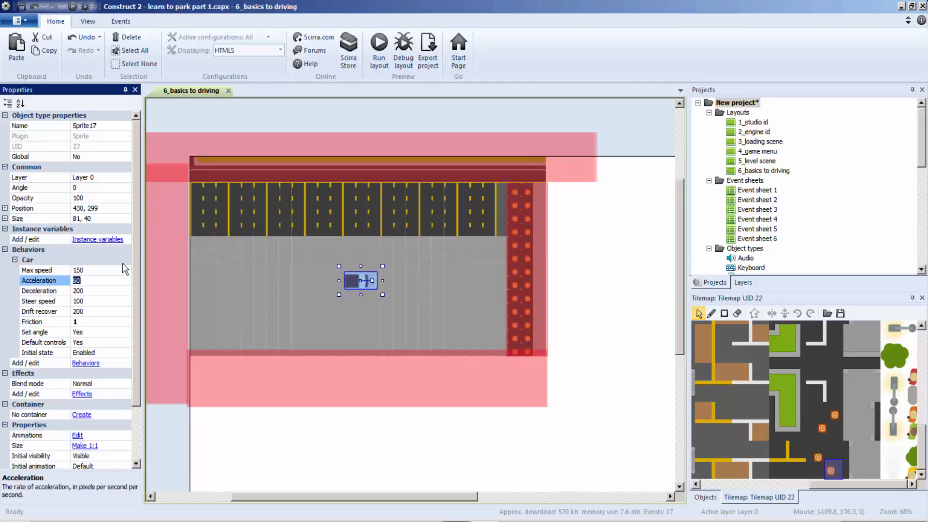
Run the layout and steer the car forwards into the sixth parking bay up to the upper barrier
left_click(372, 60)
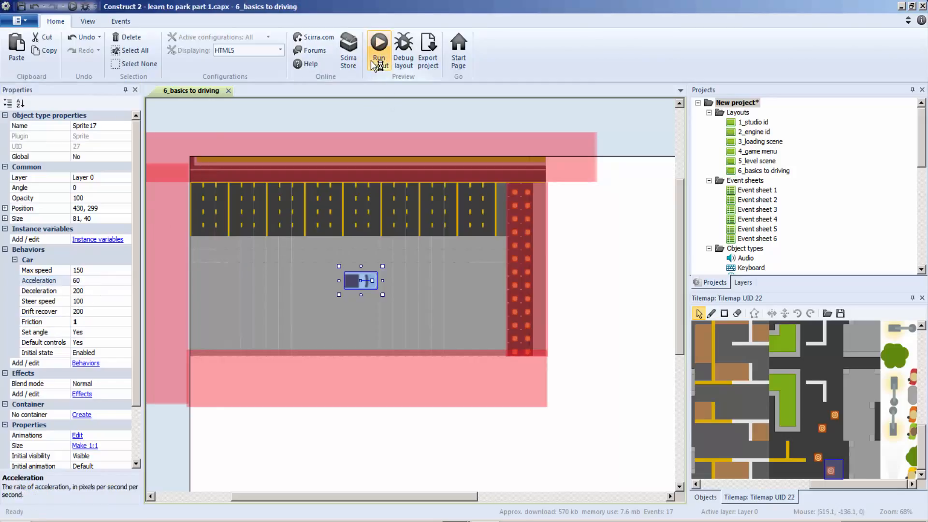
key("Up")
key("Left")
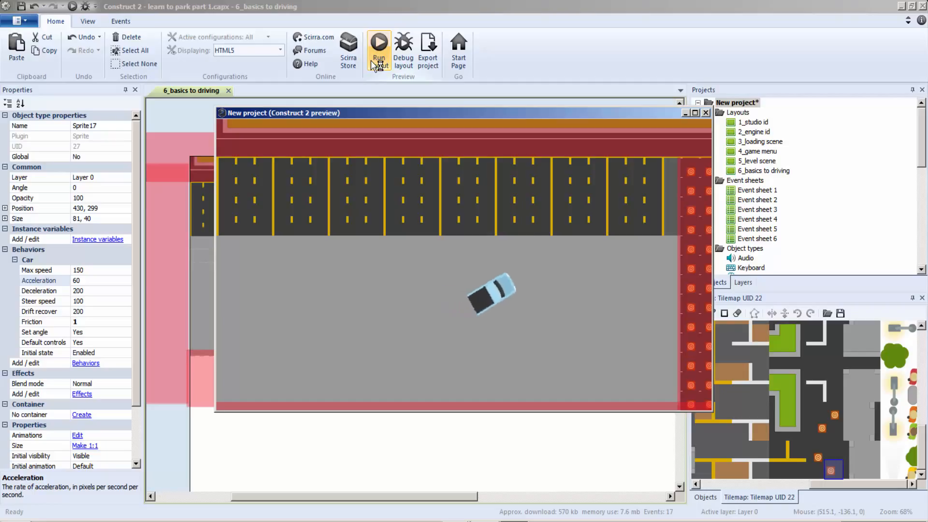
key("Up")
key("Left")
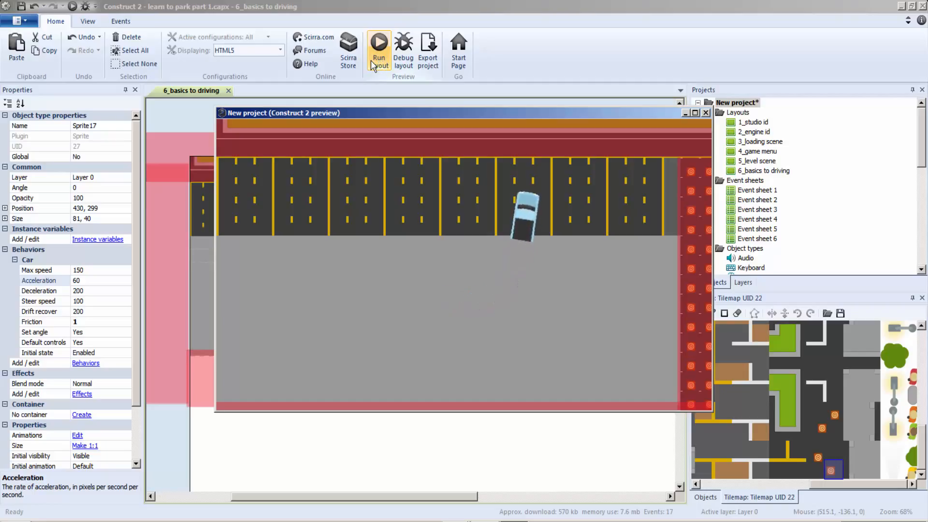
key("Up")
key("Left")
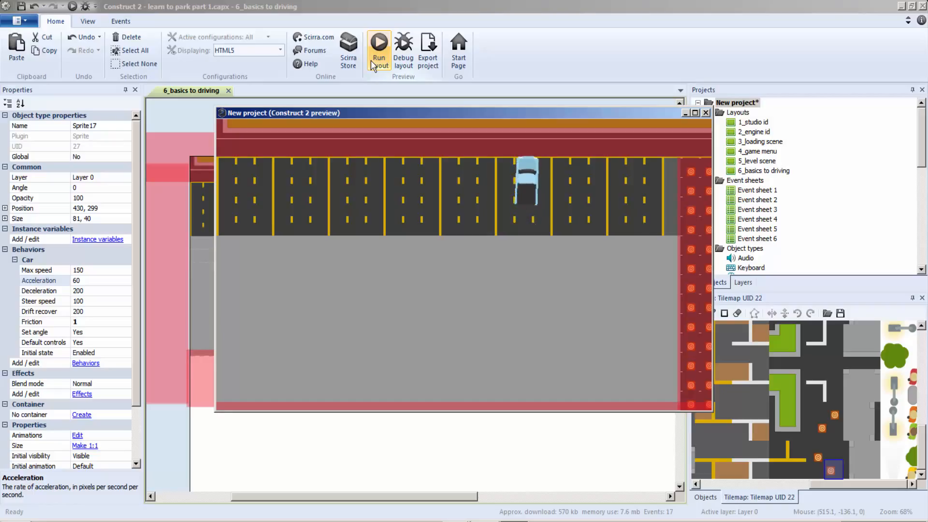
Test backing the car straight and turning out of the sixth bay, driving in again each time, and close the preview
key("Down")
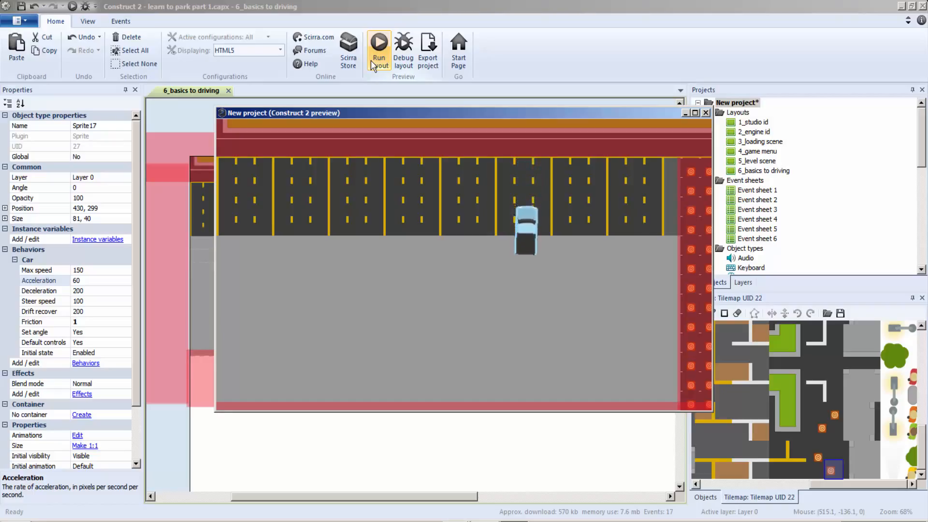
key("Down")
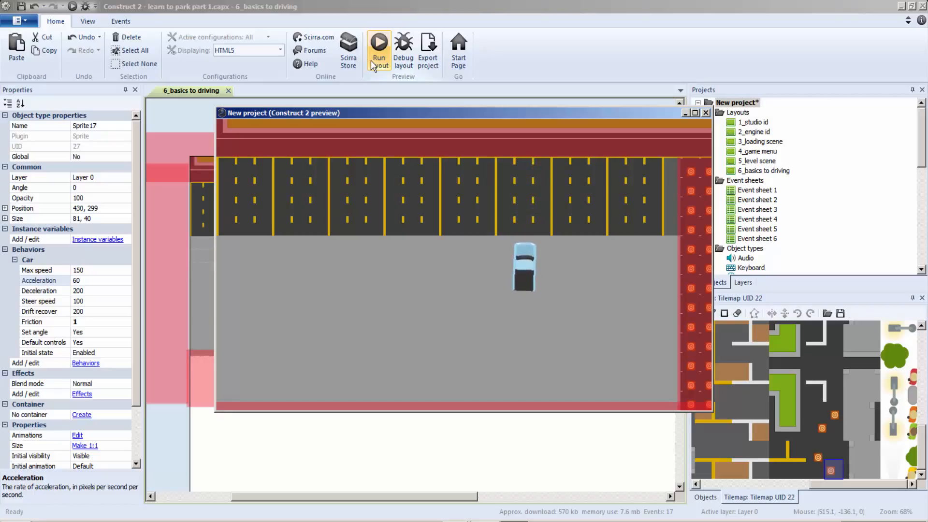
key("Up")
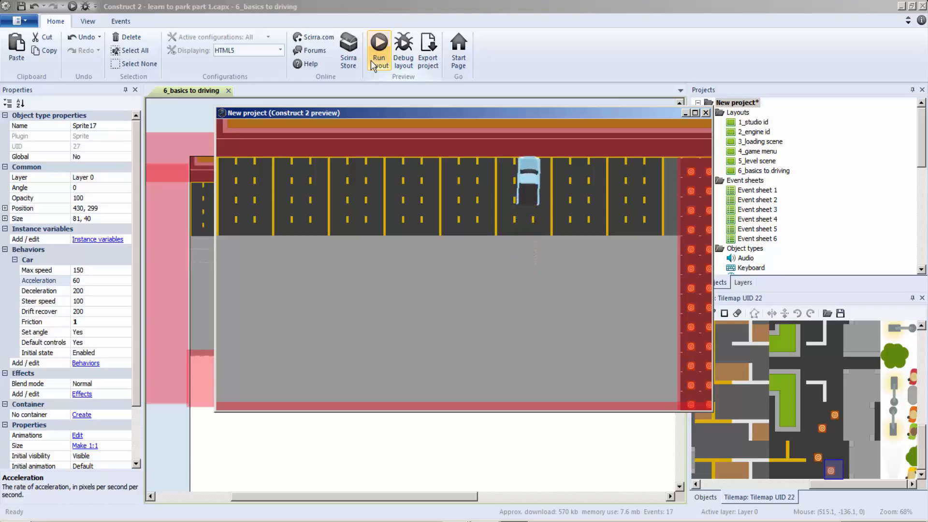
key("Down")
key("Left")
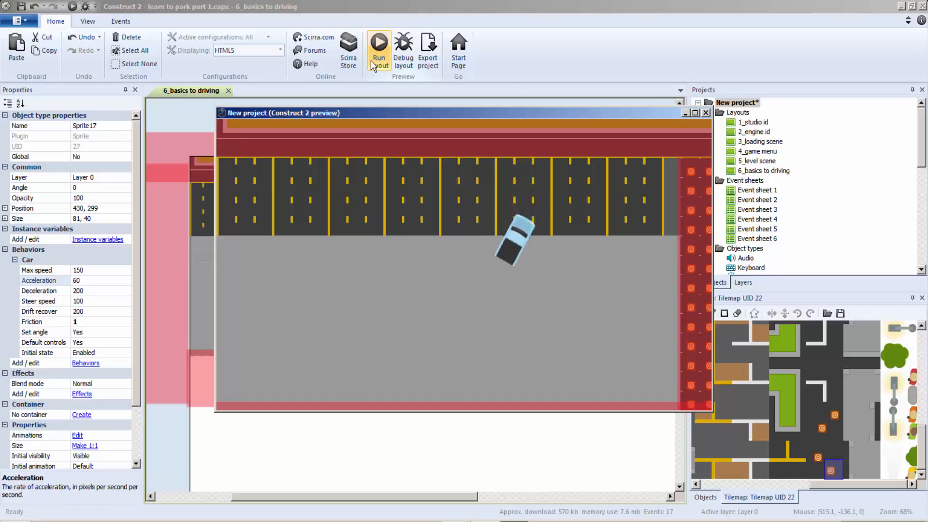
key("Up")
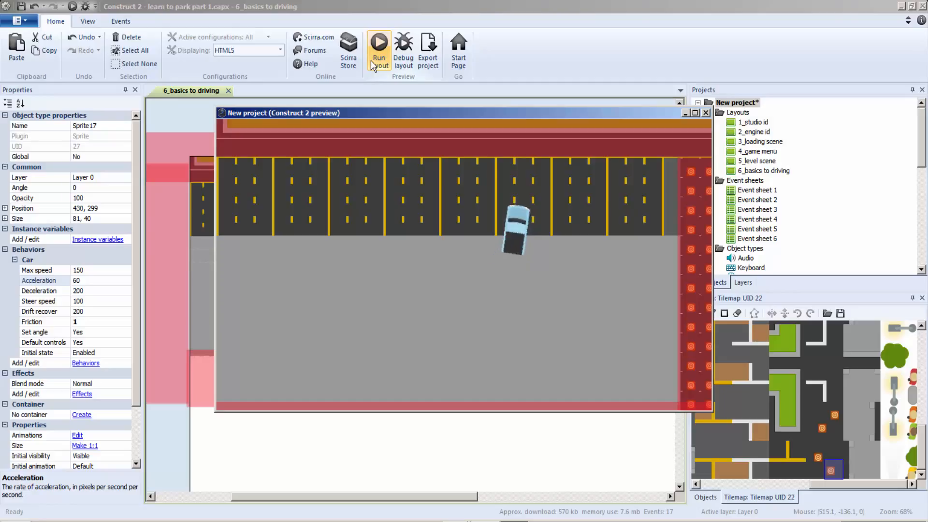
key("Up")
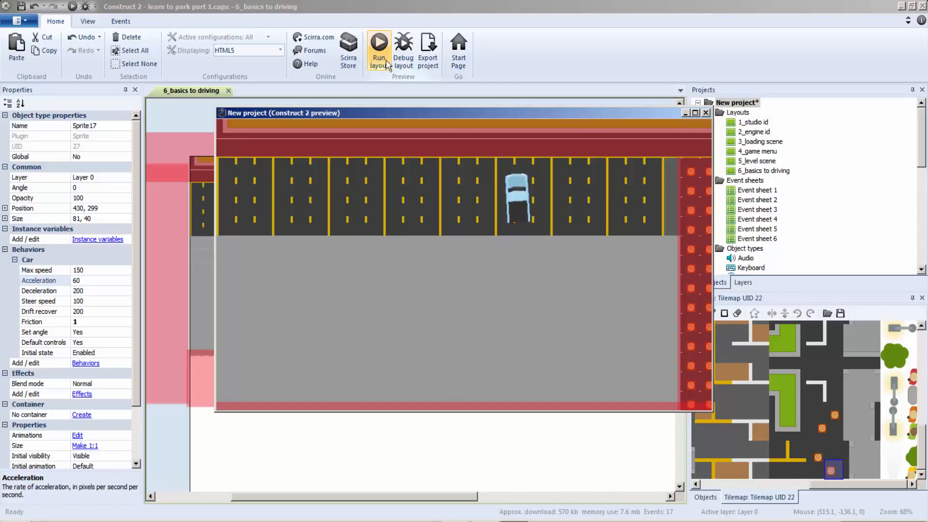
left_click(706, 113)
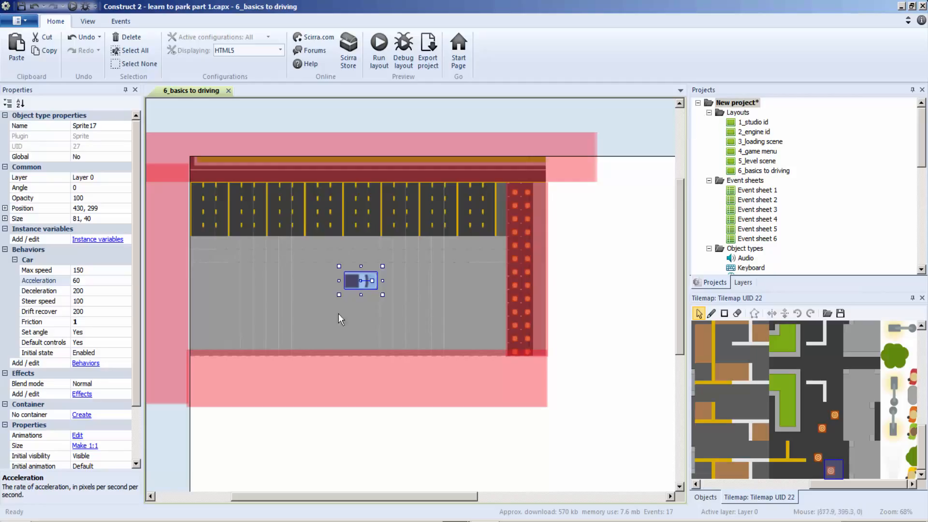
Insert a new sprite object into the layout over the barrier at the car park's right edge
right_click(214, 115)
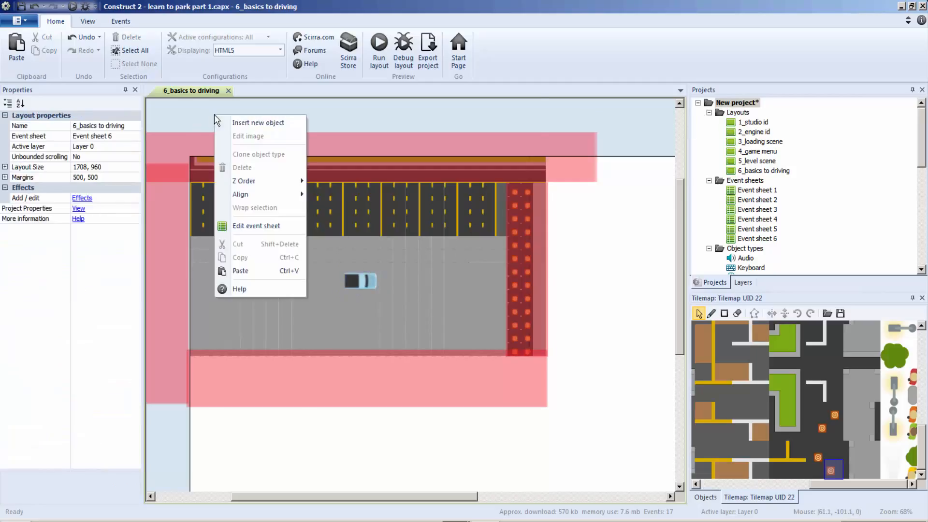
left_click(225, 119)
double_click(398, 296)
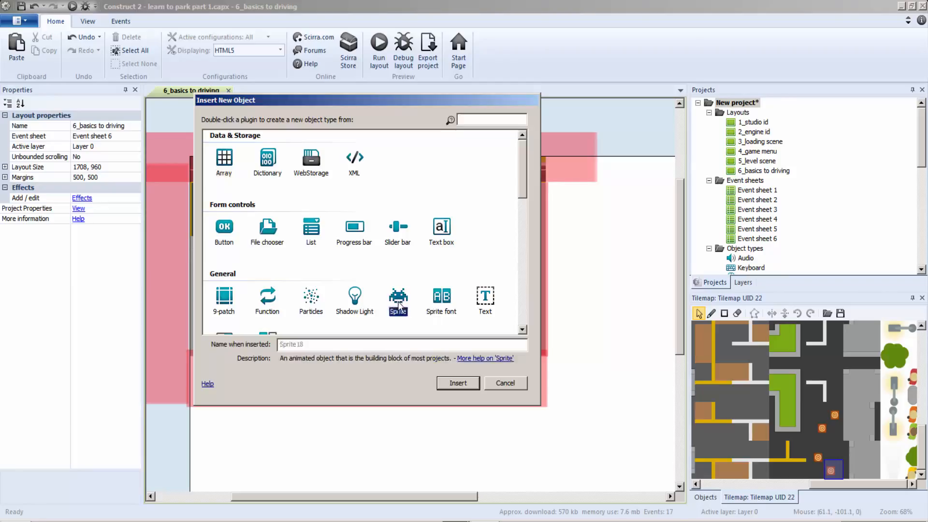
left_click(578, 280)
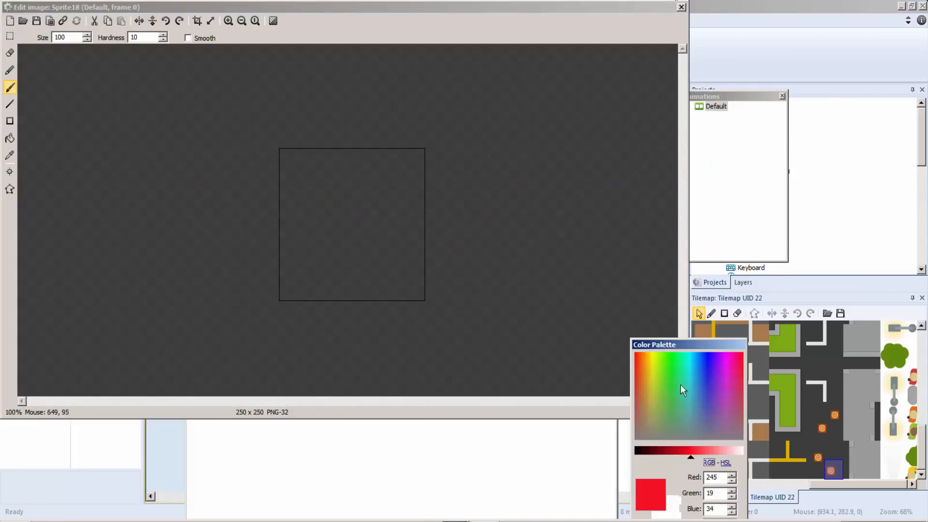
Fill the new sprite's image with bright green (RGB 67, 238, 16)
left_click(668, 368)
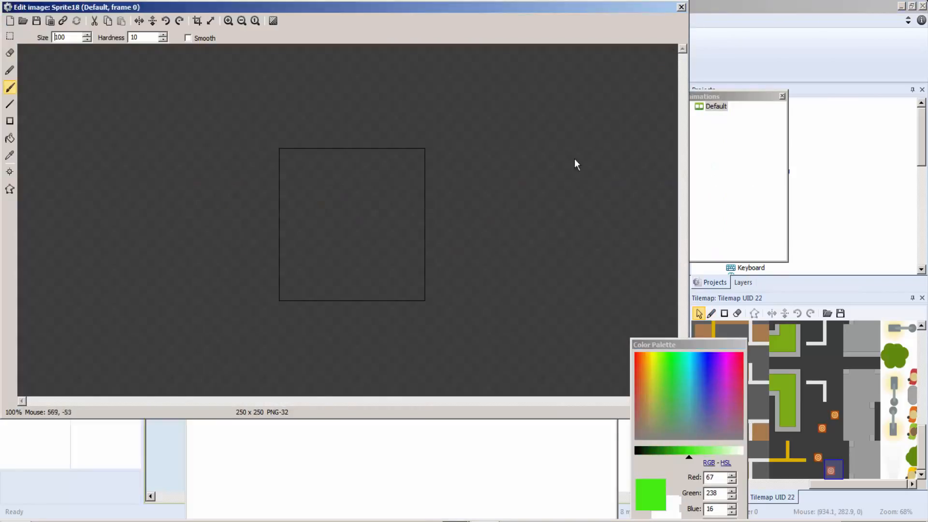
left_click(681, 7)
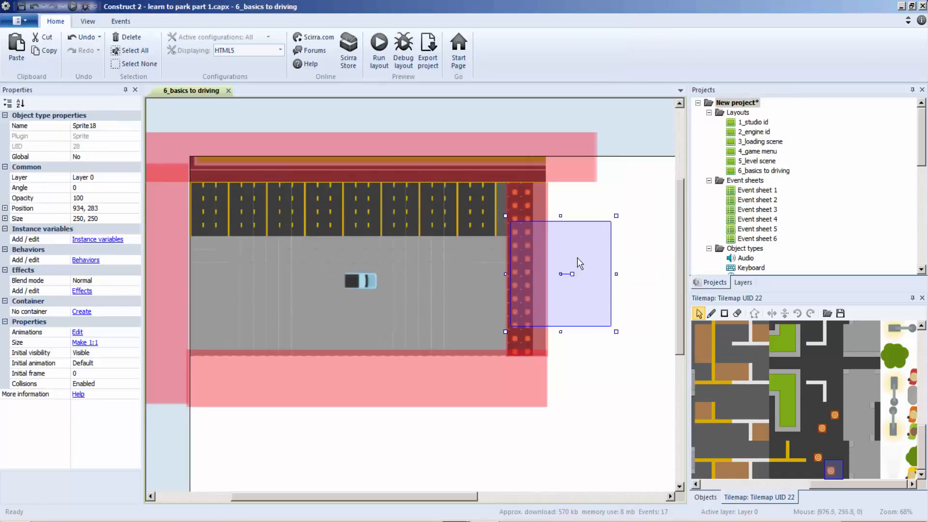
double_click(576, 258)
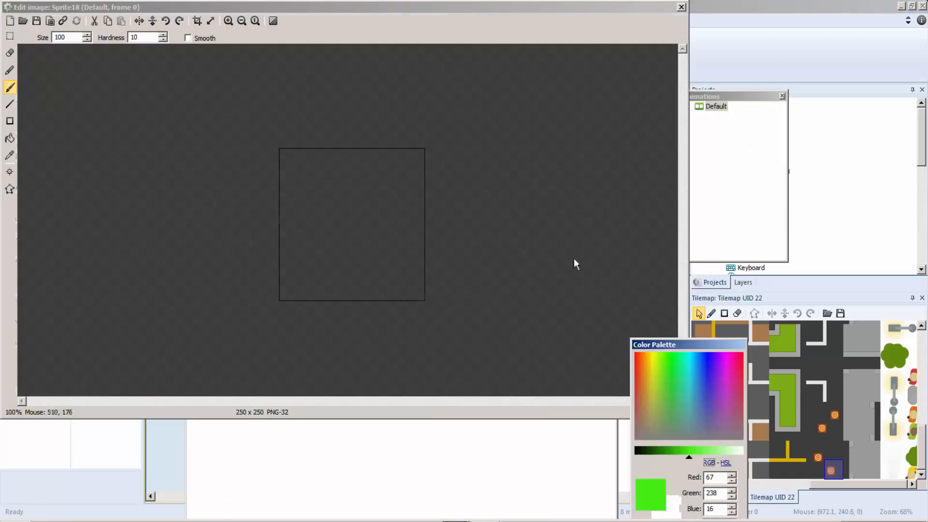
left_click(10, 138)
left_click(327, 246)
left_click(681, 8)
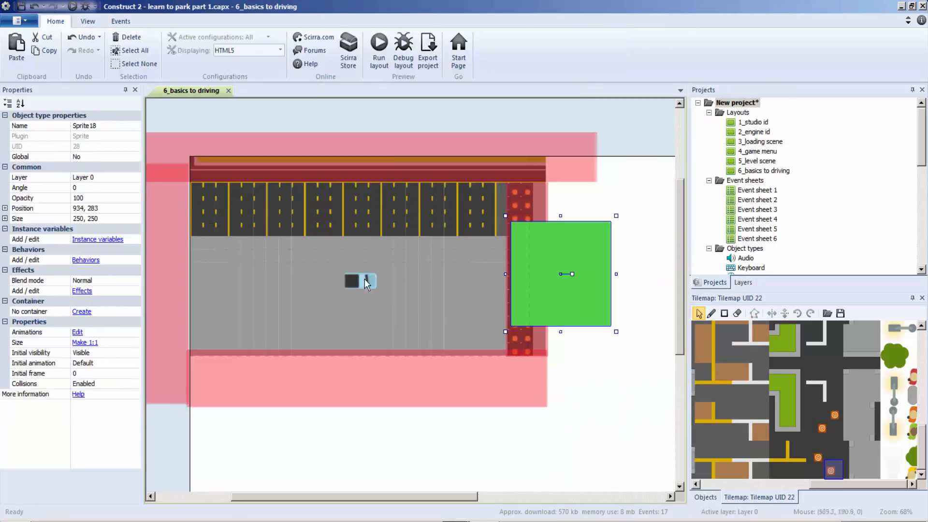
Set the green sprite's opacity to 40
left_click(89, 200)
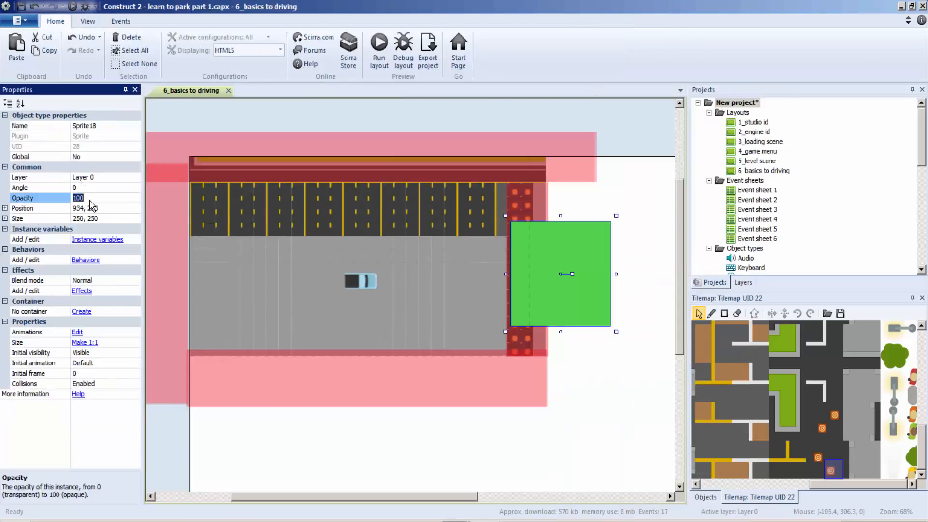
type("40")
left_click(268, 434)
Move the green sprite onto the fifth parking bay and resize it to 100 by 130 so it covers the bay
left_click(597, 274)
left_click_drag(598, 275, 432, 210)
left_click_drag(448, 178, 386, 176)
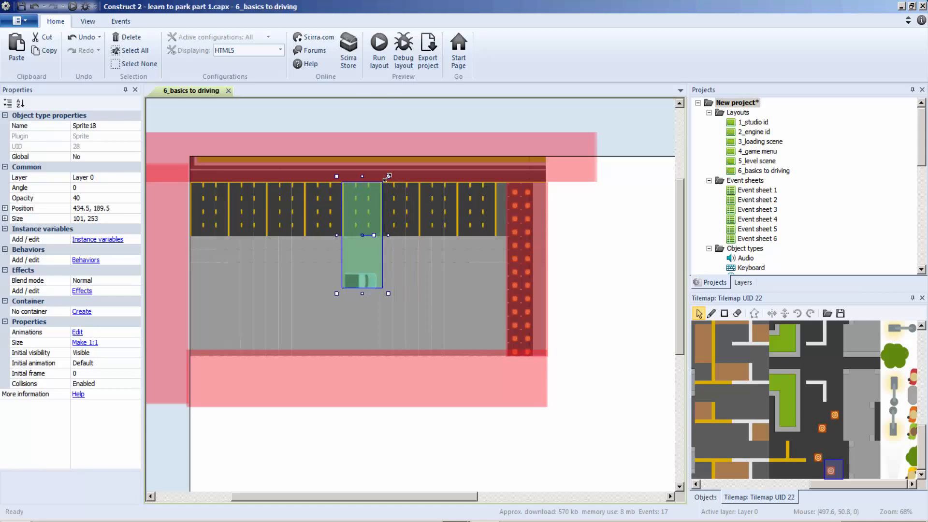
left_click_drag(391, 296, 388, 244)
left_click(392, 244)
Shrink the green sprite's collision polygon to a small rectangle at the image's upper edge, about x 74 to 129 and y 0 to 33
double_click(360, 204)
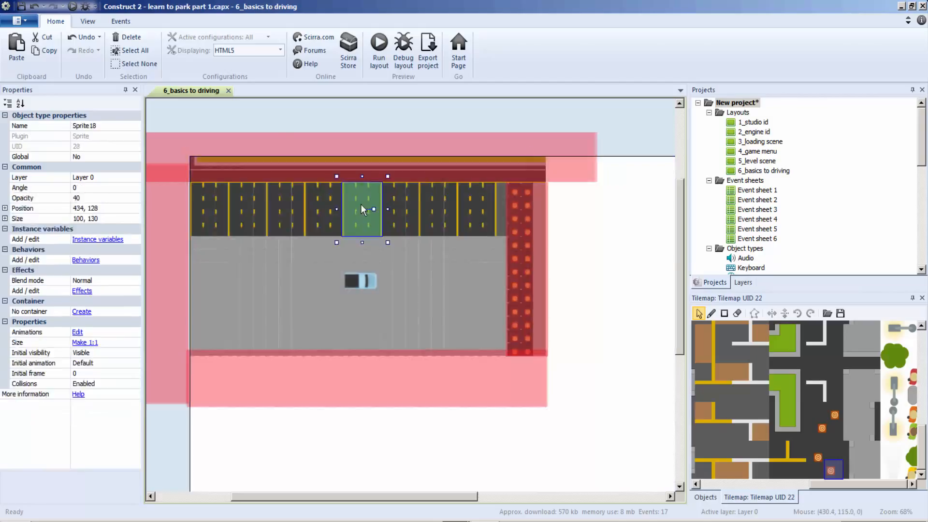
left_click(10, 190)
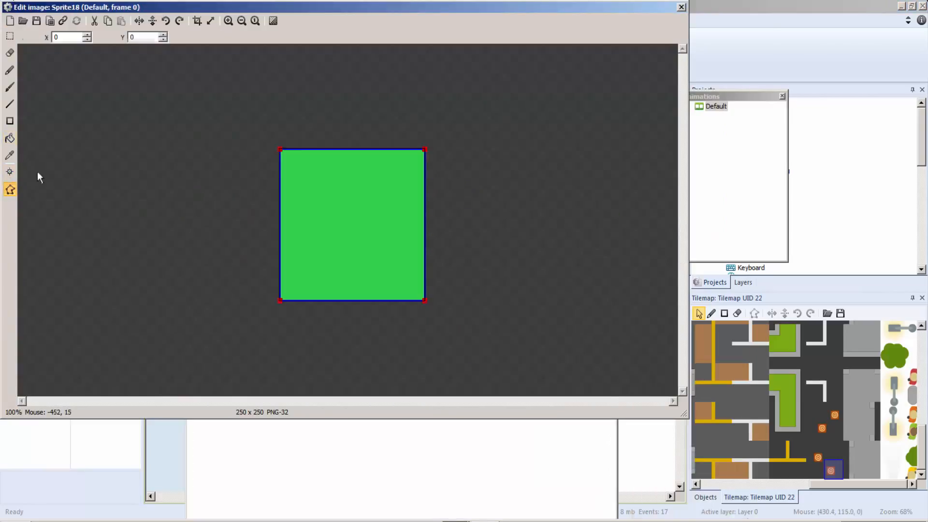
left_click_drag(279, 148, 321, 150)
left_click_drag(278, 300, 320, 166)
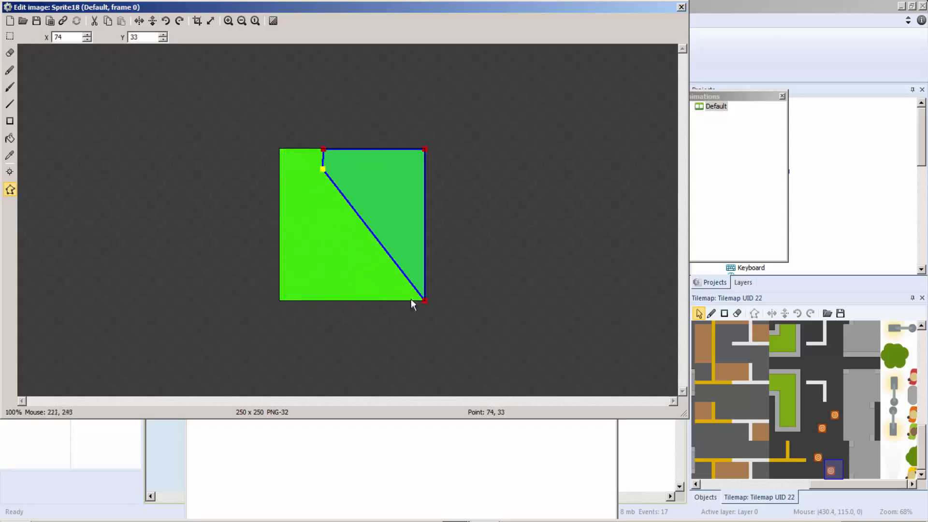
left_click_drag(425, 300, 354, 174)
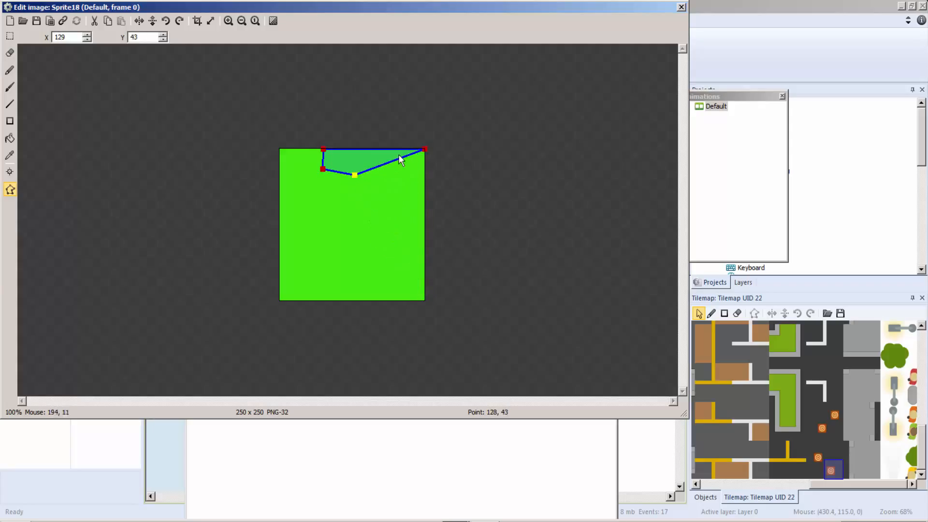
left_click_drag(425, 149, 354, 169)
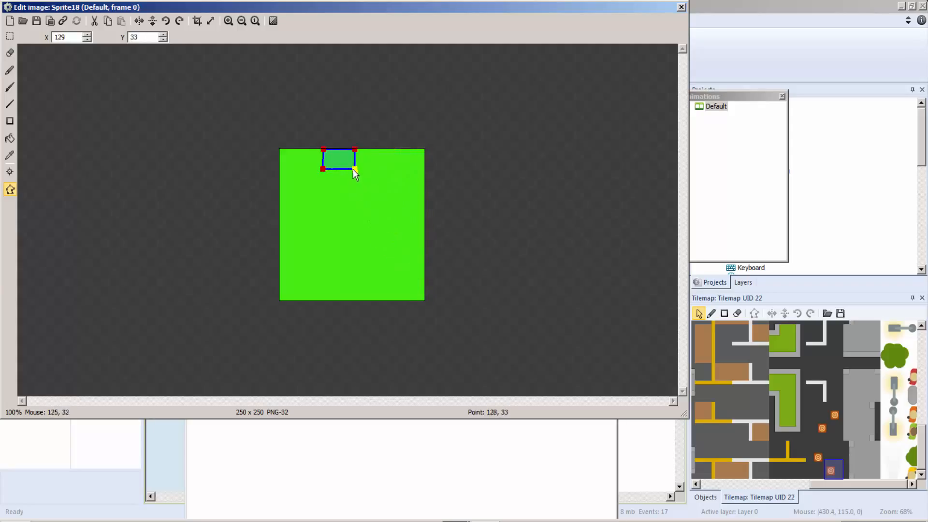
left_click(681, 7)
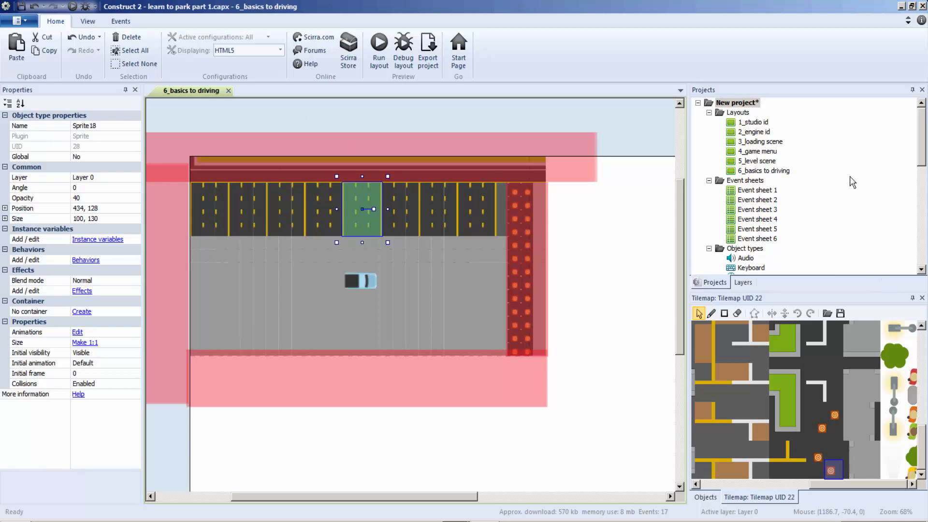
In Event sheet 6, add an event for Sprite17 overlapping Sprite18, and try a System Go to layout action for it
double_click(757, 238)
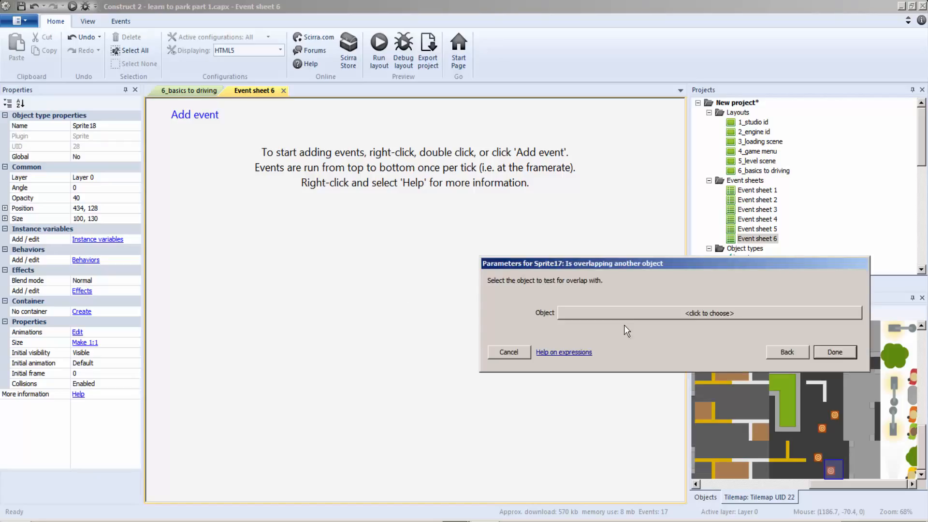
left_click(622, 317)
double_click(549, 255)
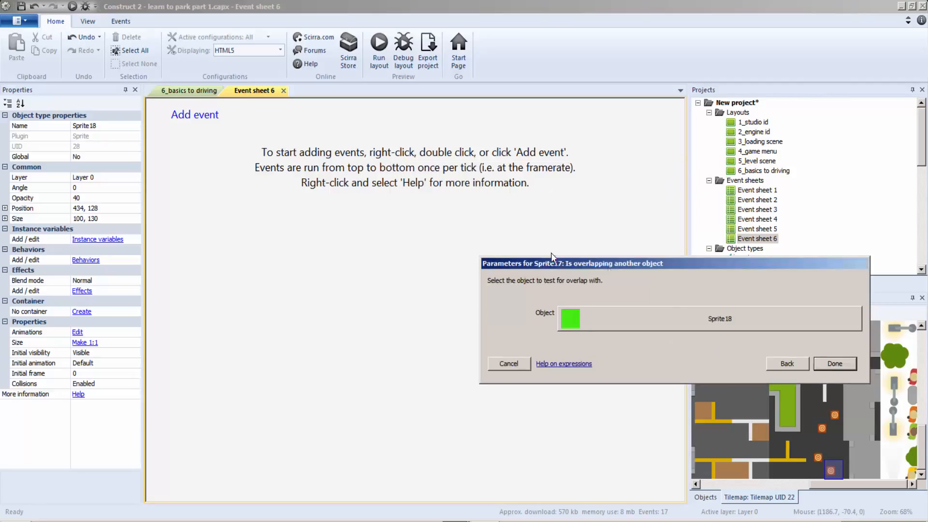
left_click(829, 364)
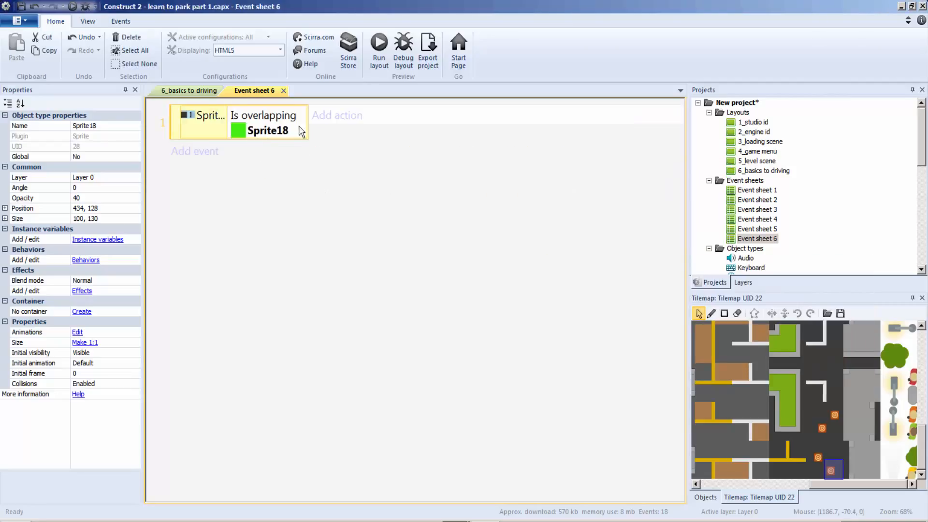
left_click(317, 116)
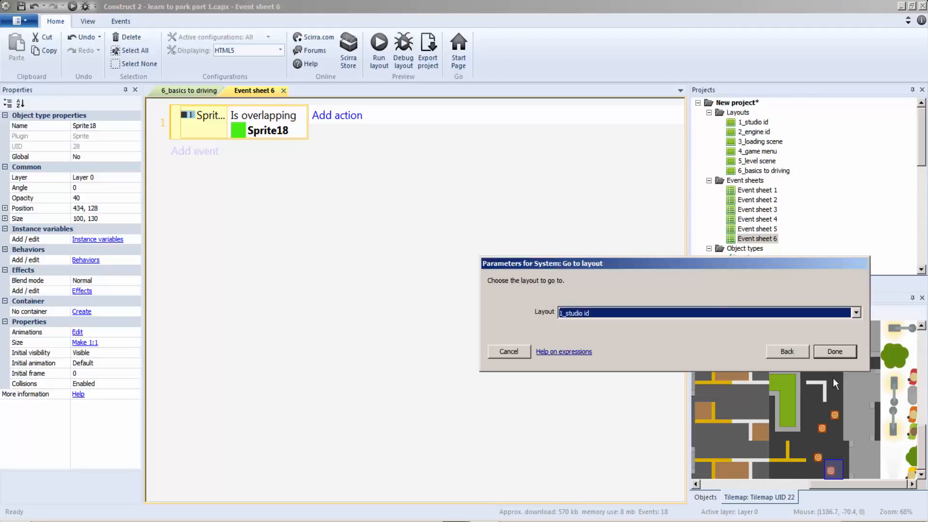
left_click(790, 356)
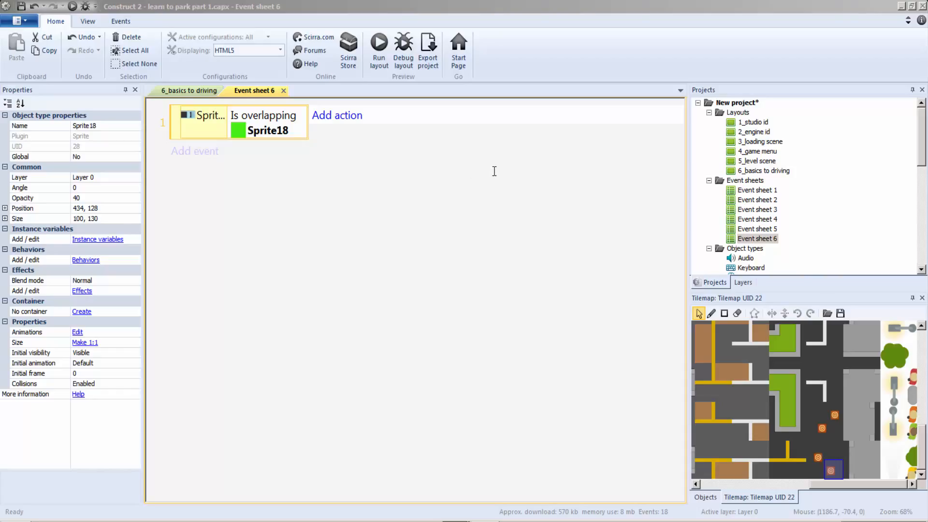
Preview the layout and drive the car around and into the green target bay to test the overlap event
left_click(380, 48)
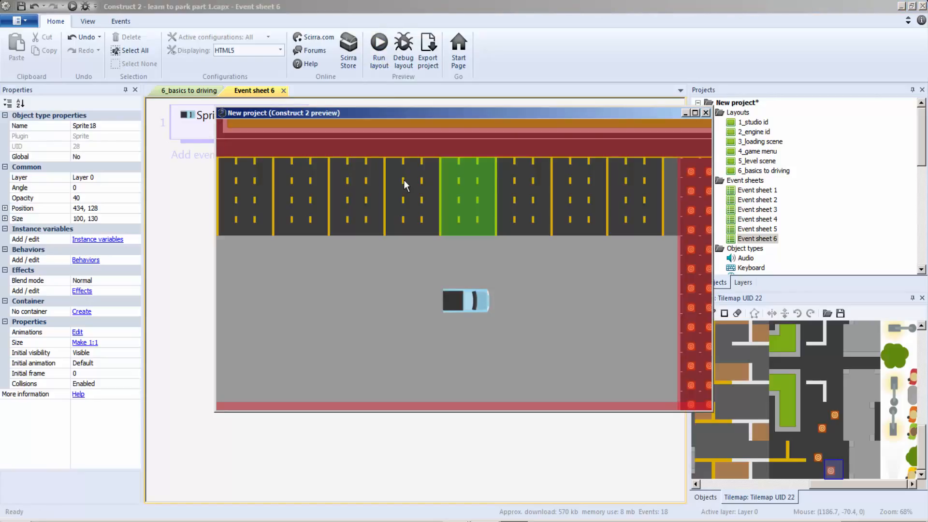
key("Up")
key("Right")
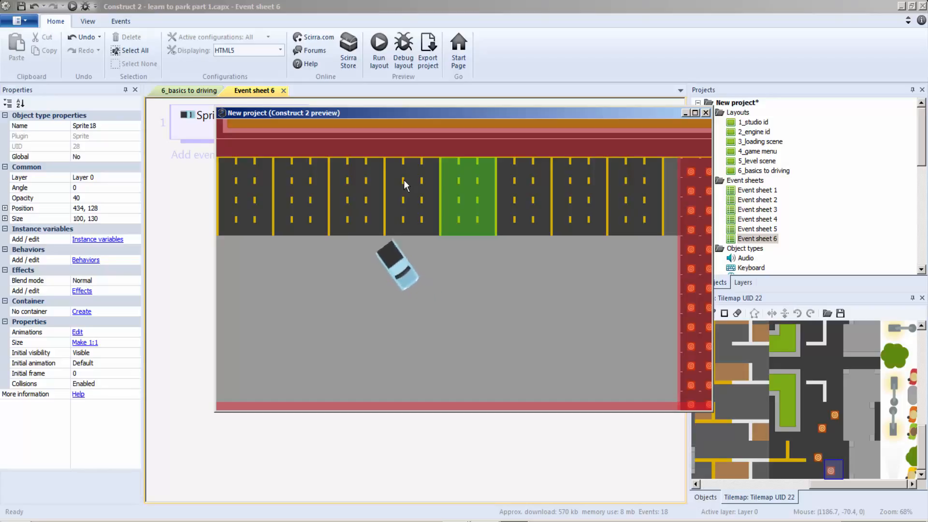
key("Down")
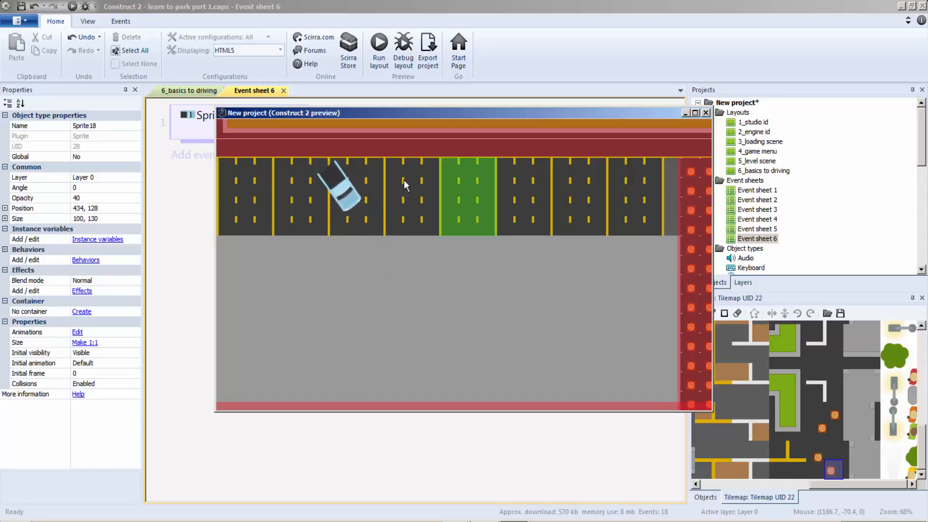
key("Up")
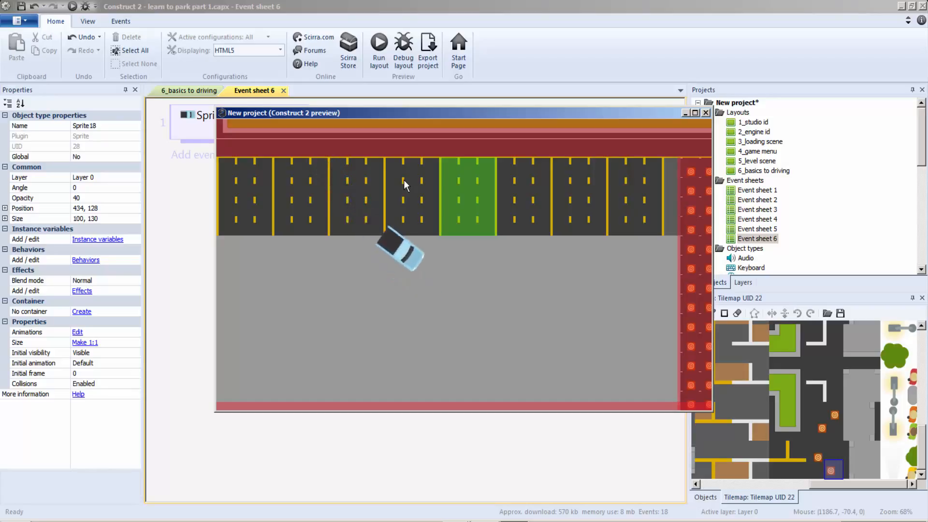
key("Left")
key("Down")
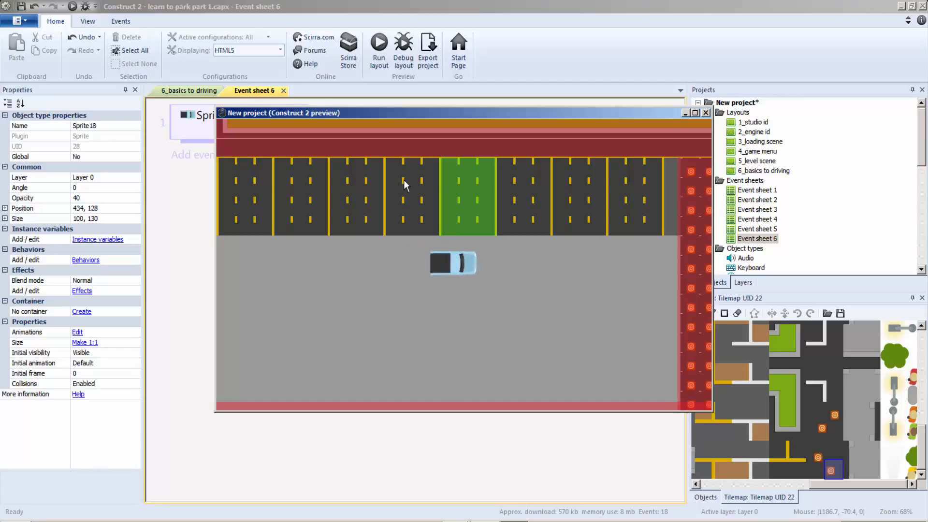
key("Up")
key("Left")
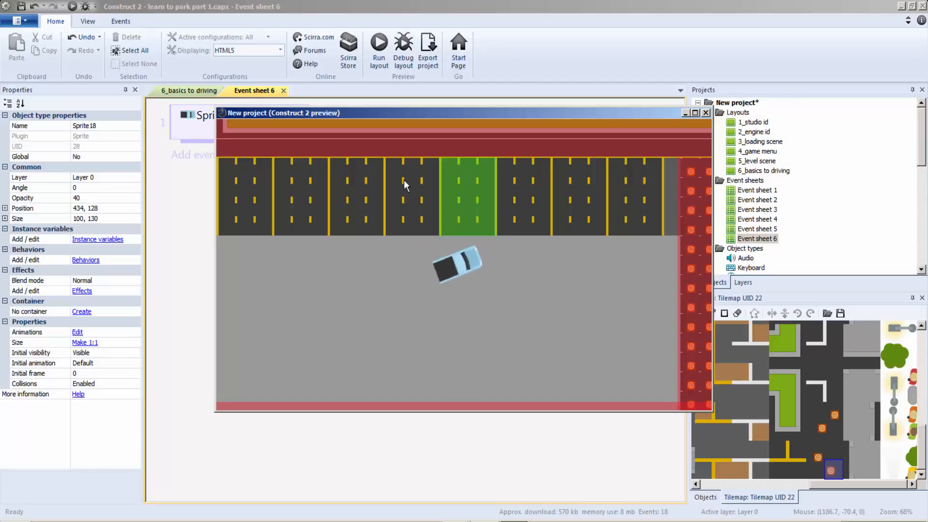
key("Down")
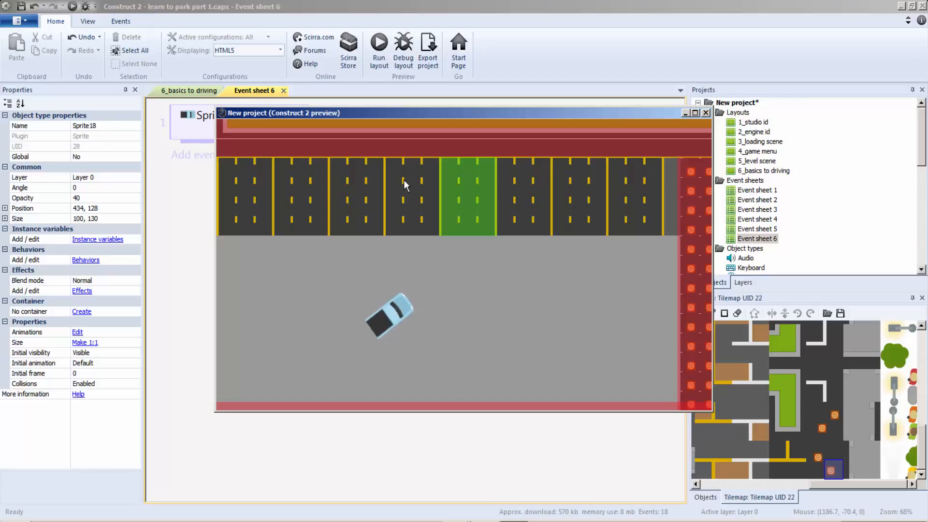
key("Up")
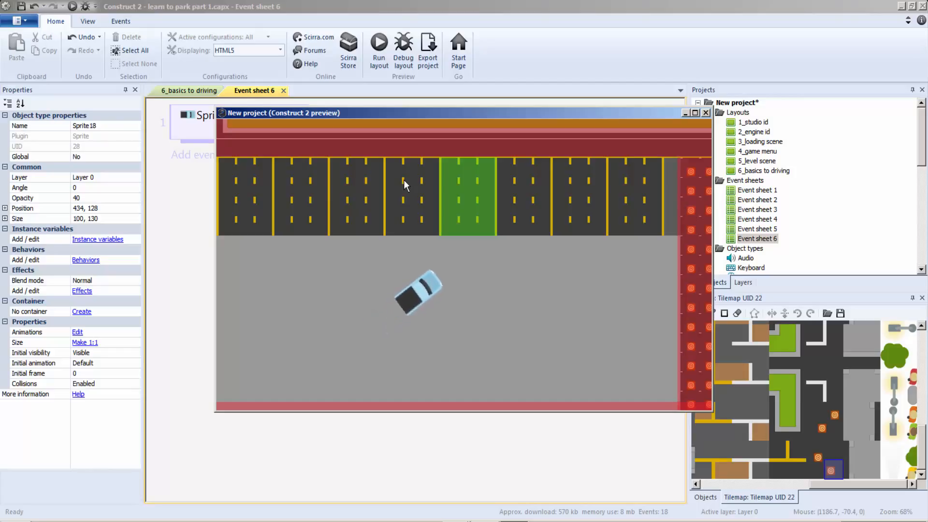
key("Left")
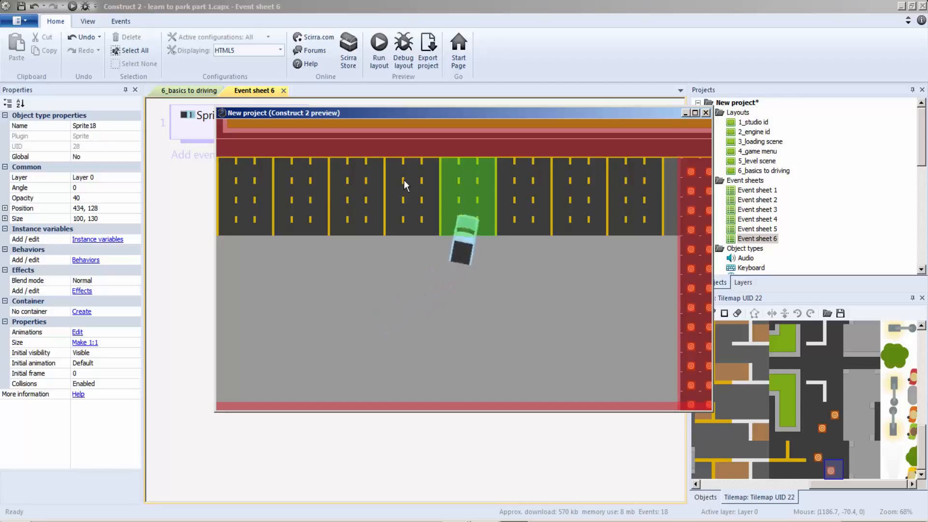
key("Up")
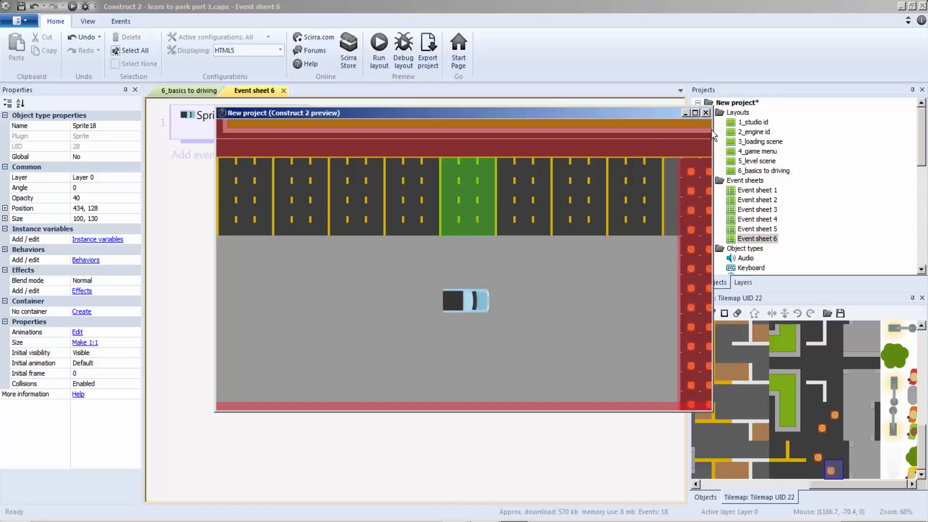
left_click(705, 113)
In the 6_basics to driving layout, send the car sprite to the top of its layer
left_click(189, 91)
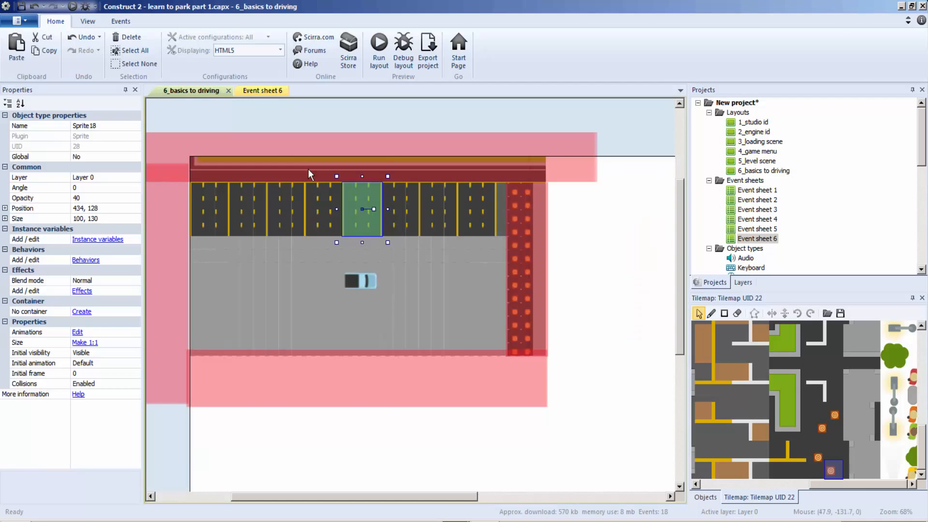
left_click(373, 281)
right_click(372, 280)
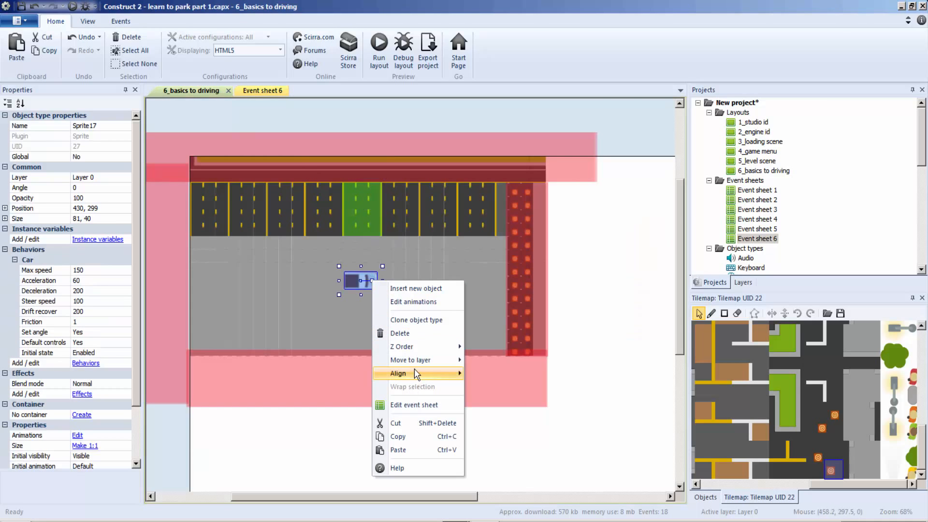
mouse_move(435, 346)
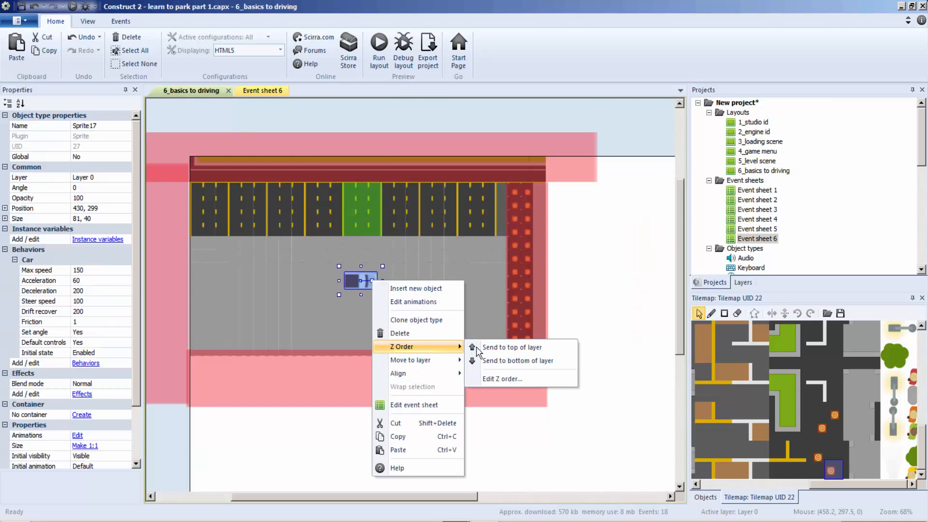
left_click(517, 347)
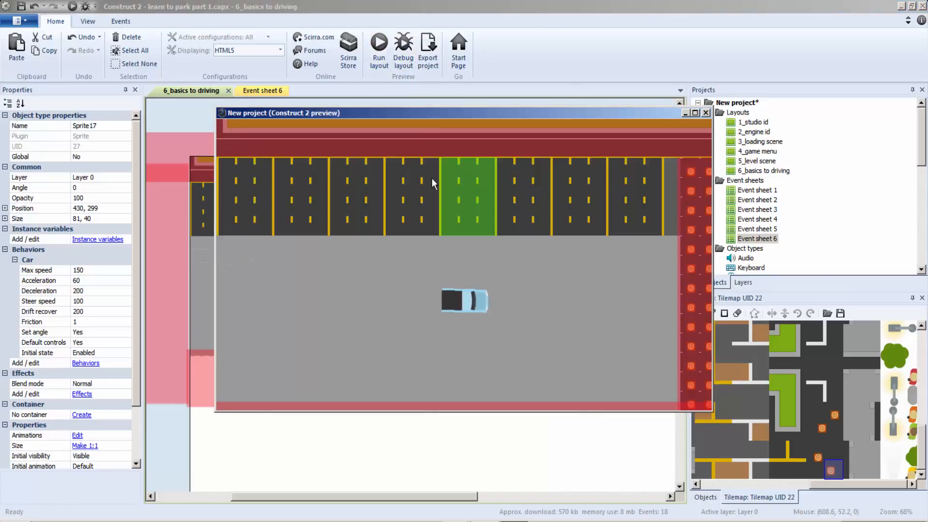
Test the car's stacking order in a preview by backing it up and steering it into the green bay
key("Down")
key("Right")
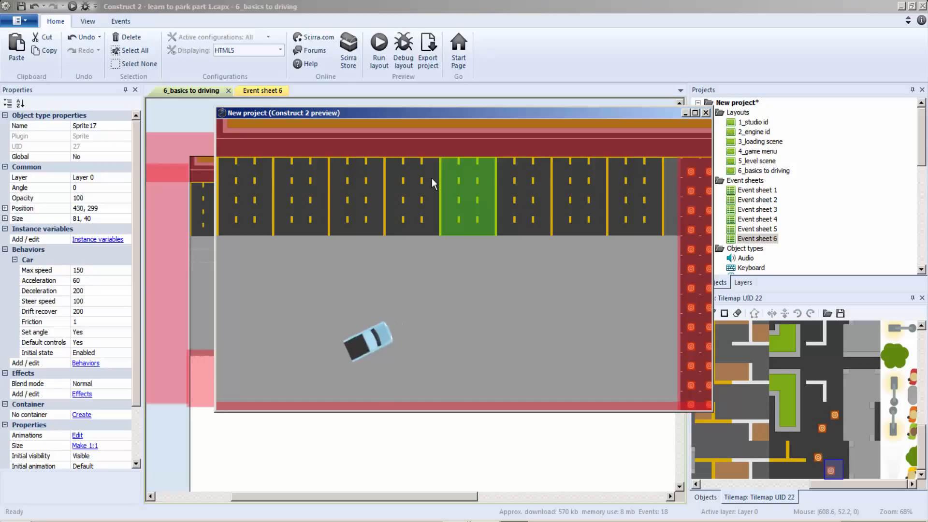
key("Up")
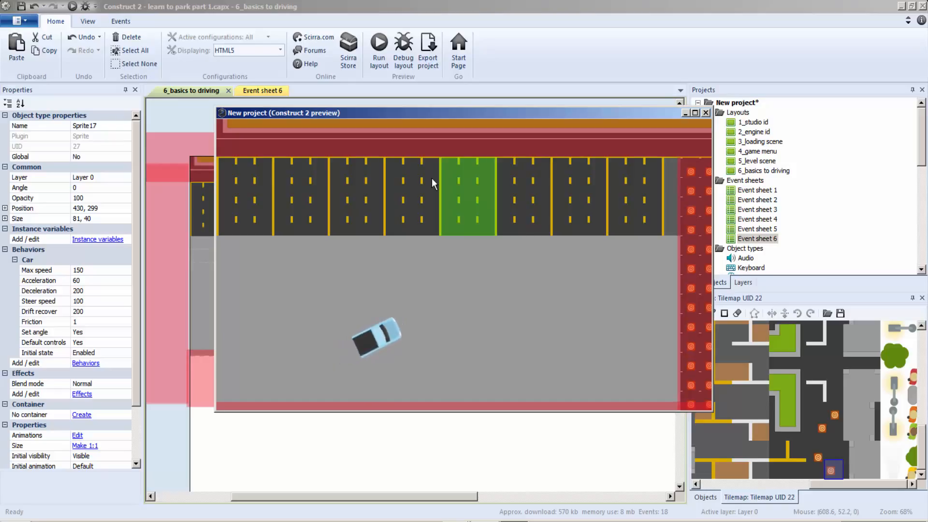
key("Left")
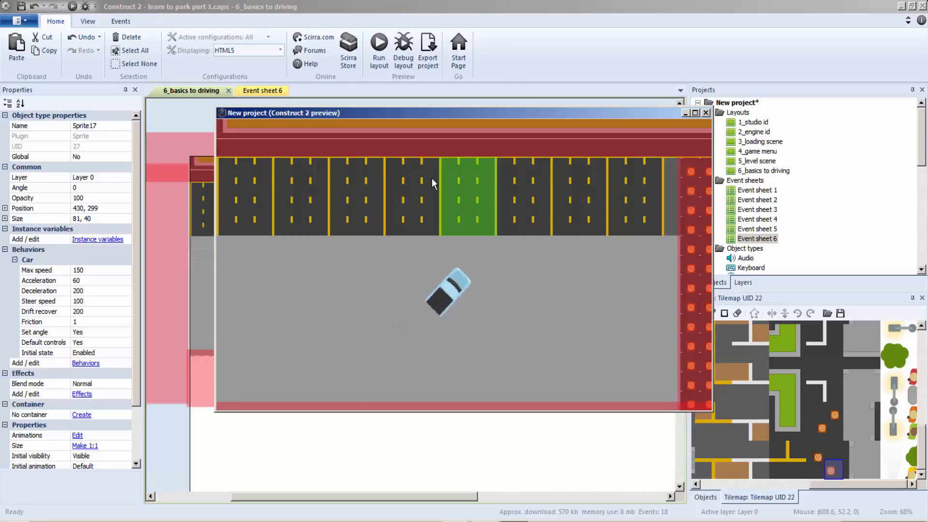
key("Left")
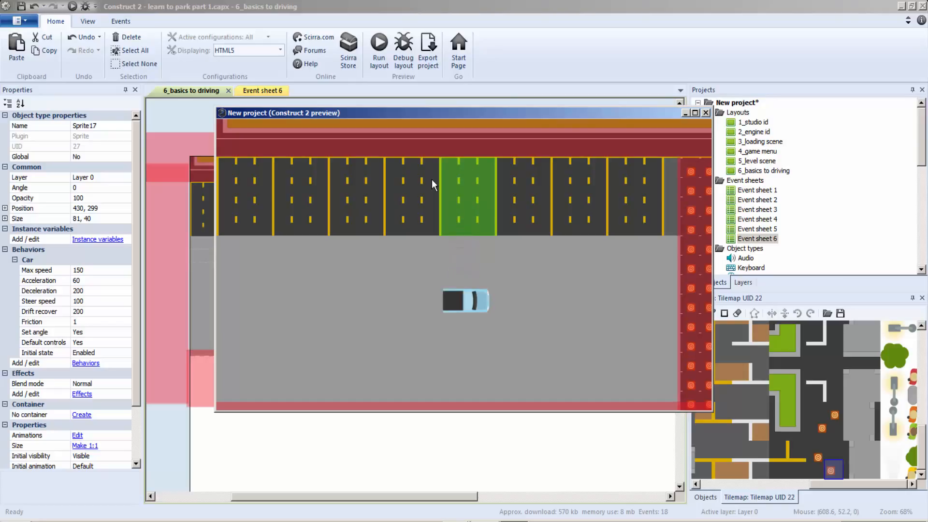
left_click(706, 113)
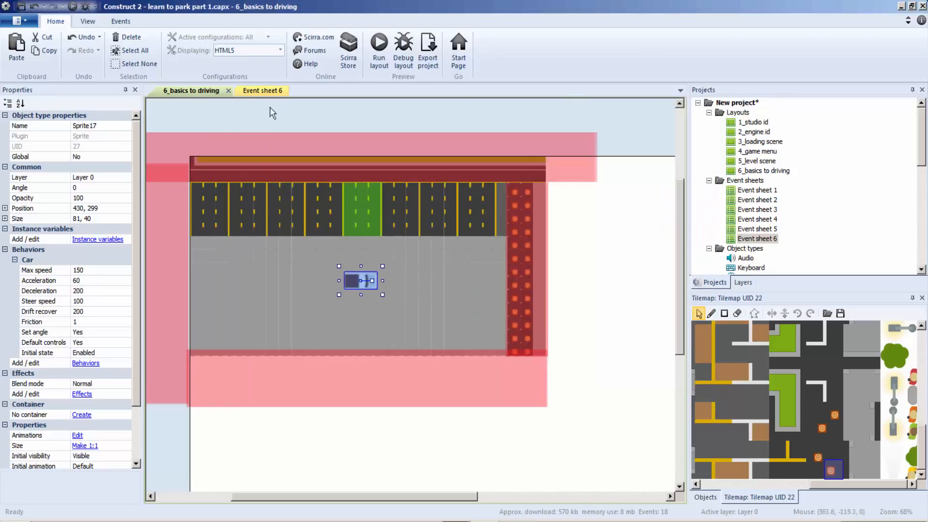
Stretch the green sprite's collision polygon into a narrow strip down to about (112, 162) and (149, 147), and nudge the sprite to 433, 129
left_click(256, 91)
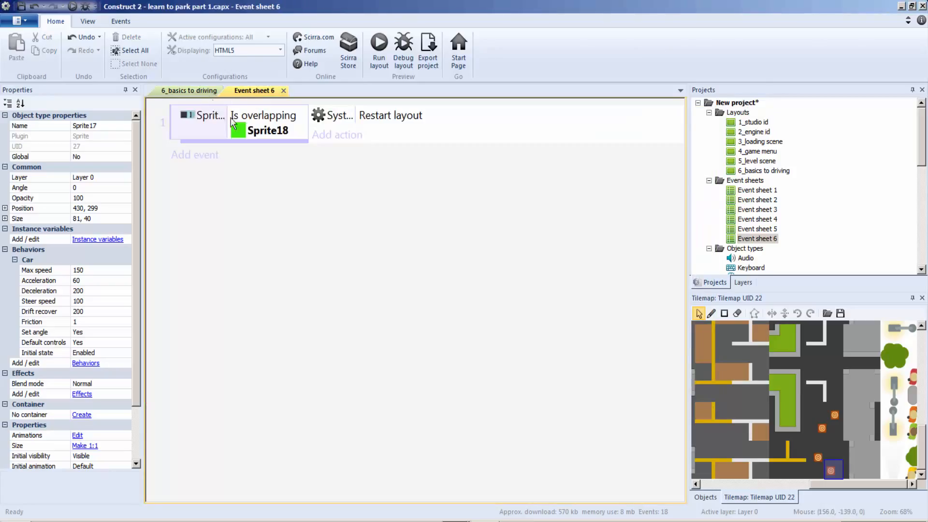
left_click(186, 92)
double_click(362, 277)
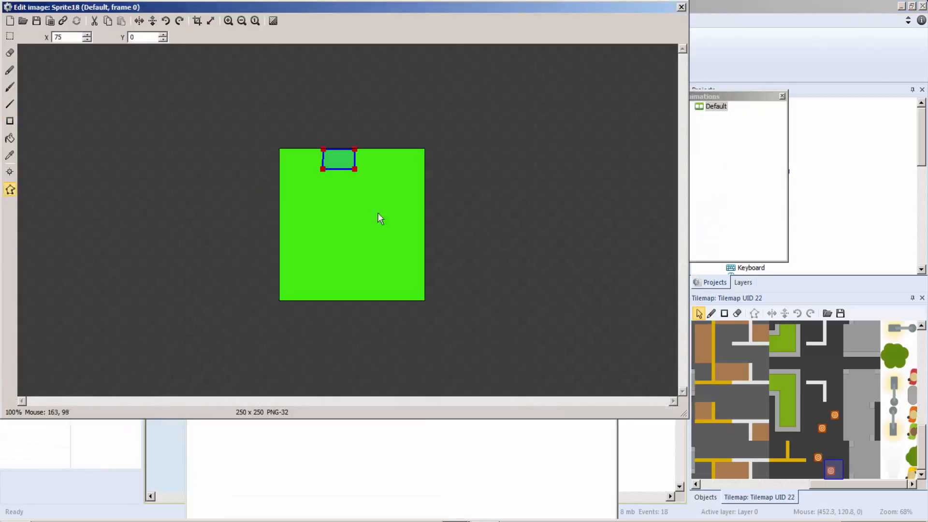
left_click_drag(355, 169, 382, 266)
left_click_drag(323, 170, 345, 248)
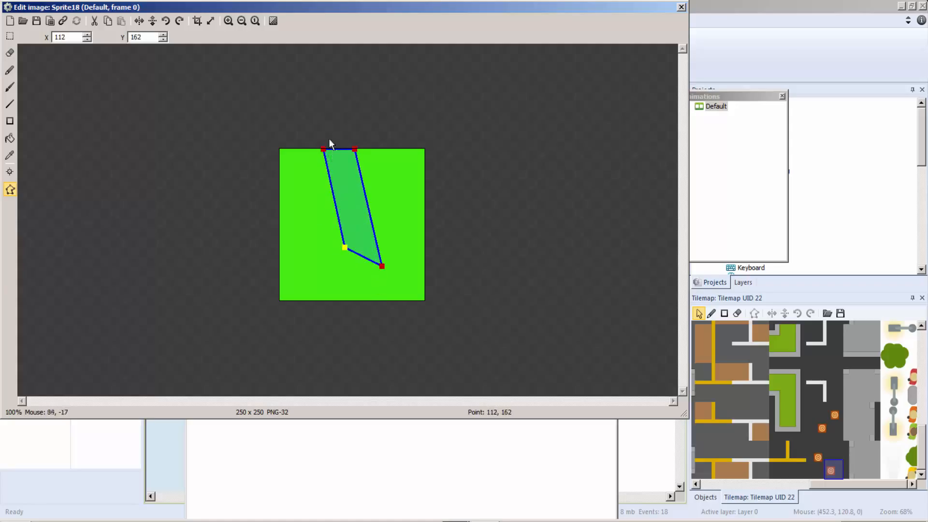
left_click_drag(328, 146, 341, 148)
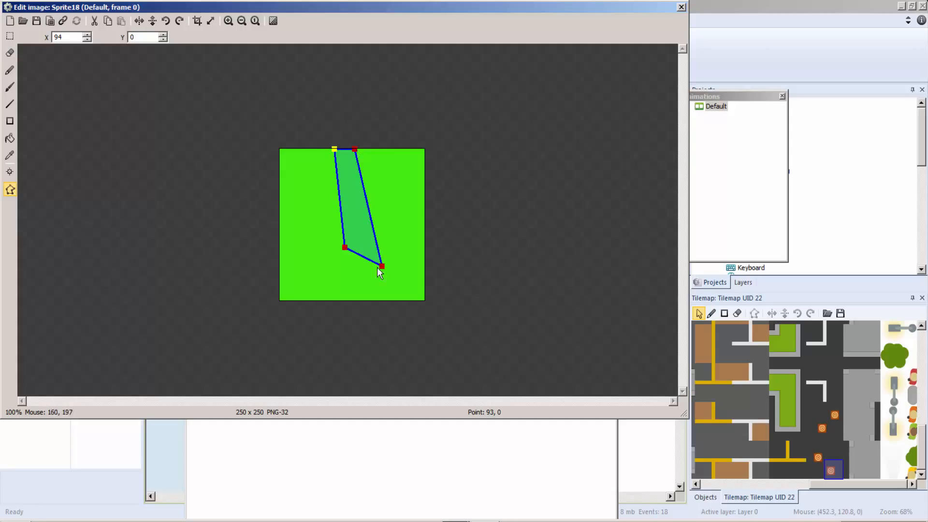
left_click_drag(381, 266, 367, 239)
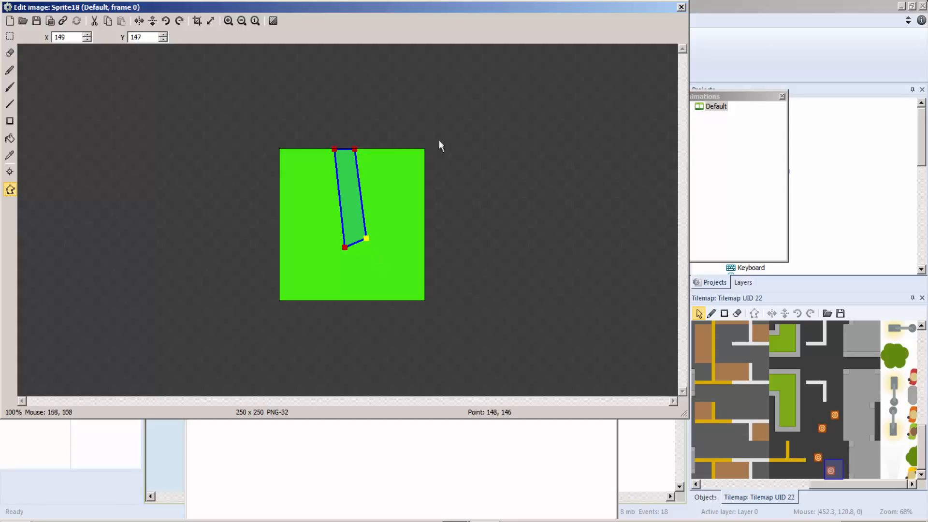
left_click(681, 8)
key("Down")
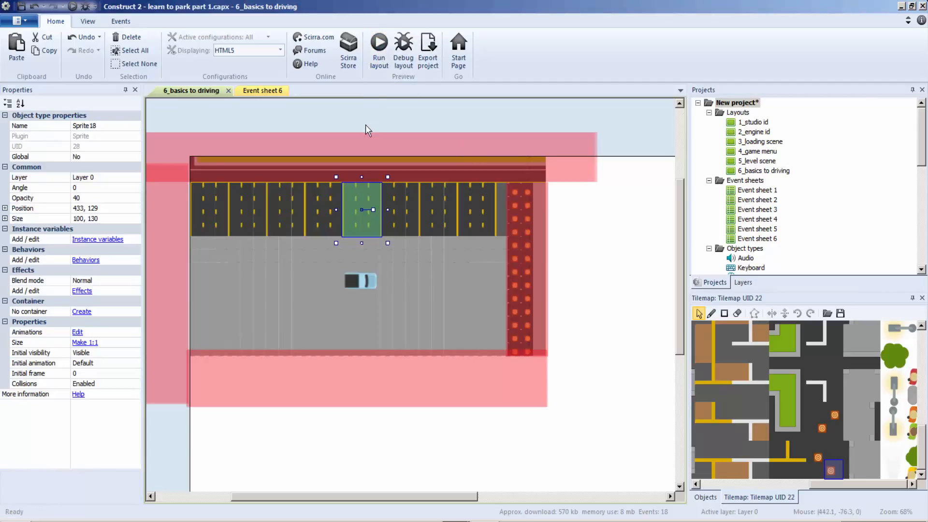
Preview the layout and drive the car around and into the green bay from several angles to test the narrow collision polygon
key("F5")
key("Up")
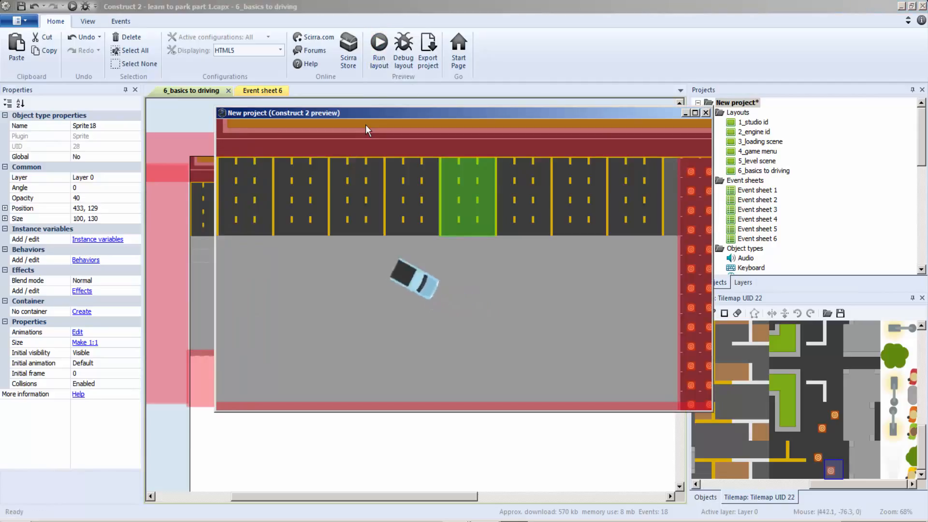
key("Down")
key("Right")
key("Left")
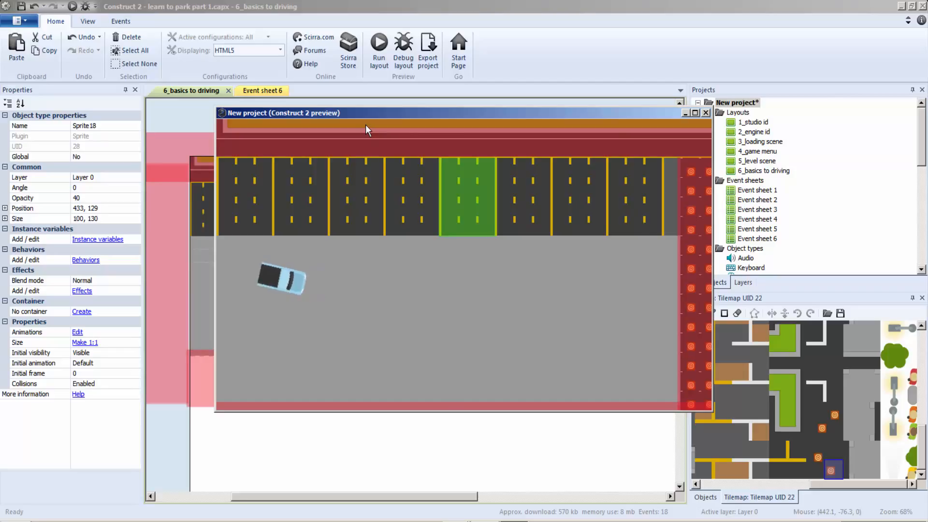
key("Up")
key("Left")
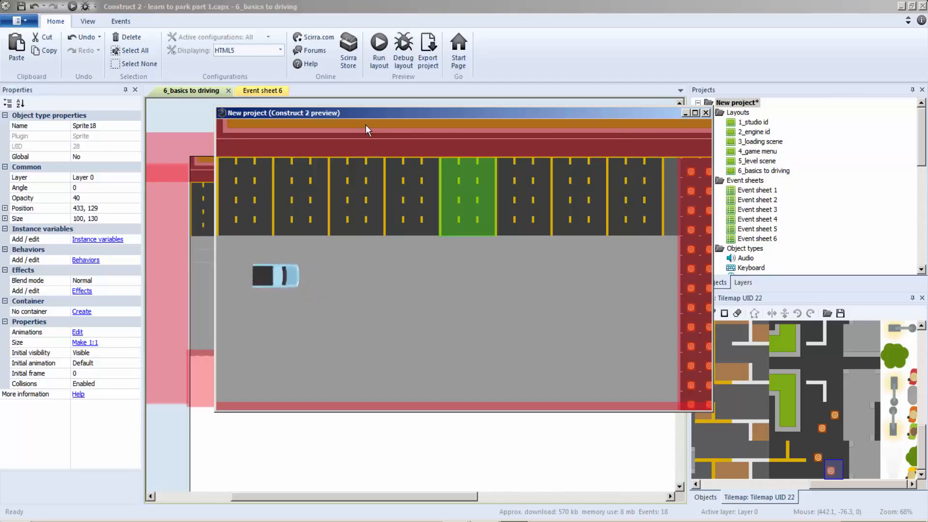
key("Up")
key("Left")
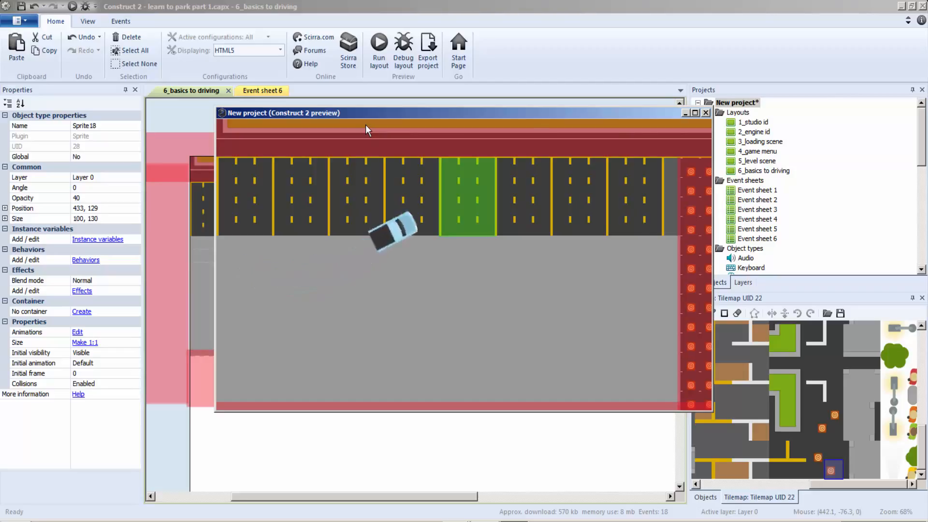
key("Up")
key("Right")
key("Left")
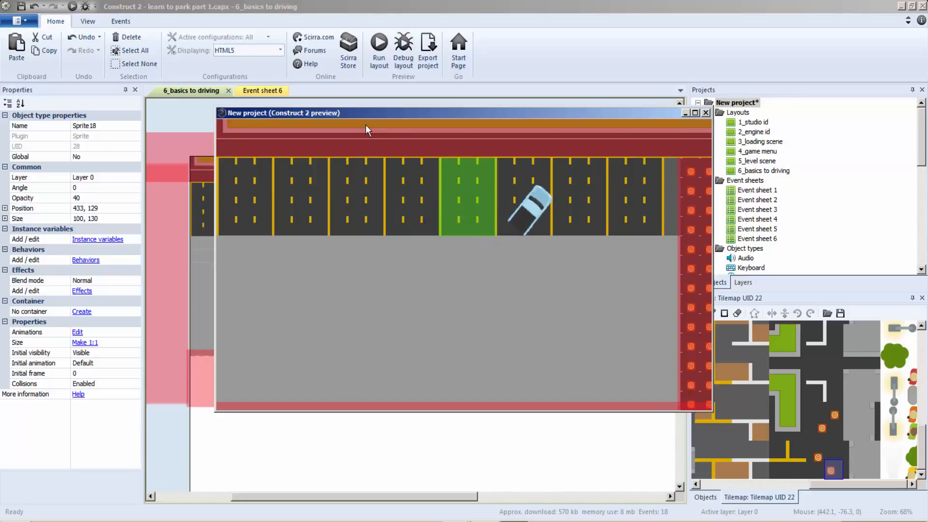
key("Down")
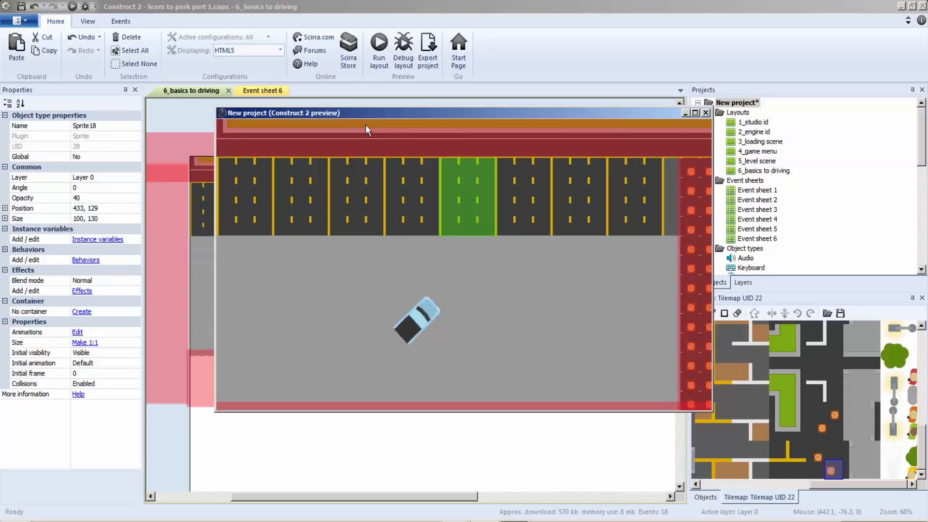
key("Up")
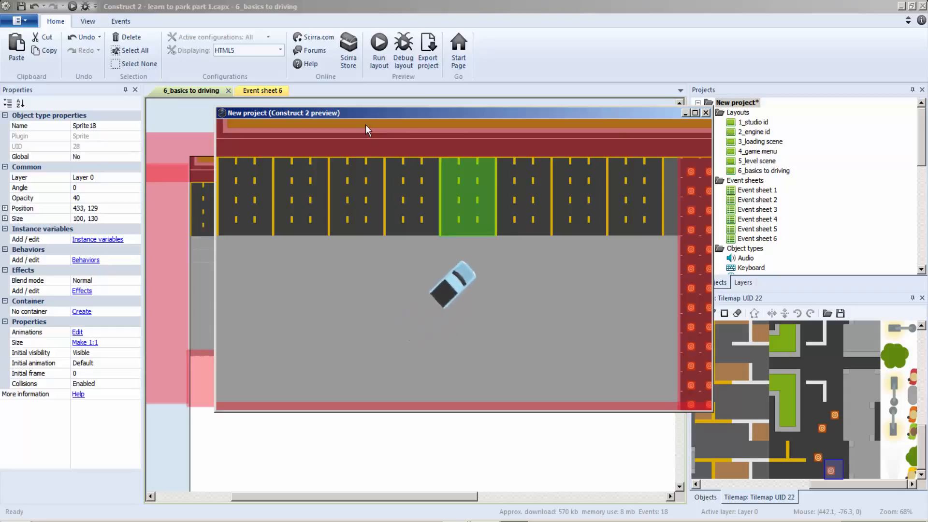
key("Left")
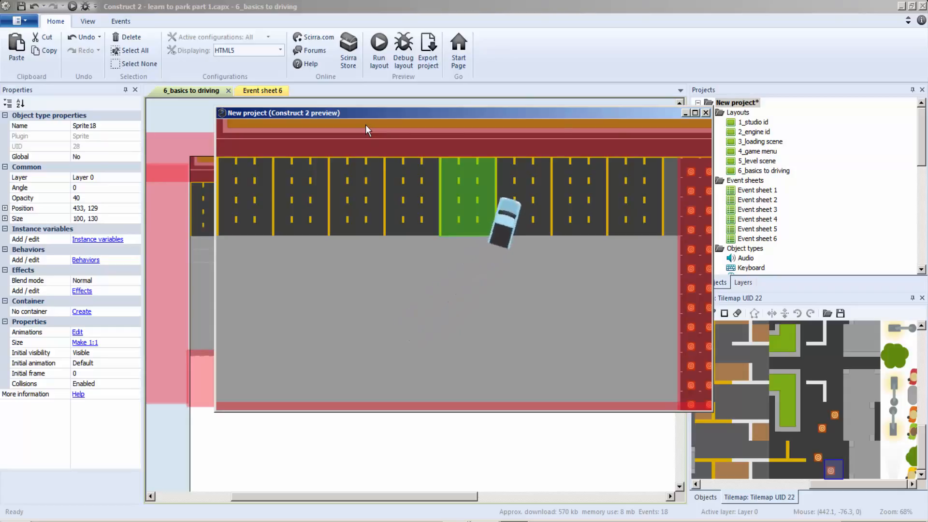
key("Left")
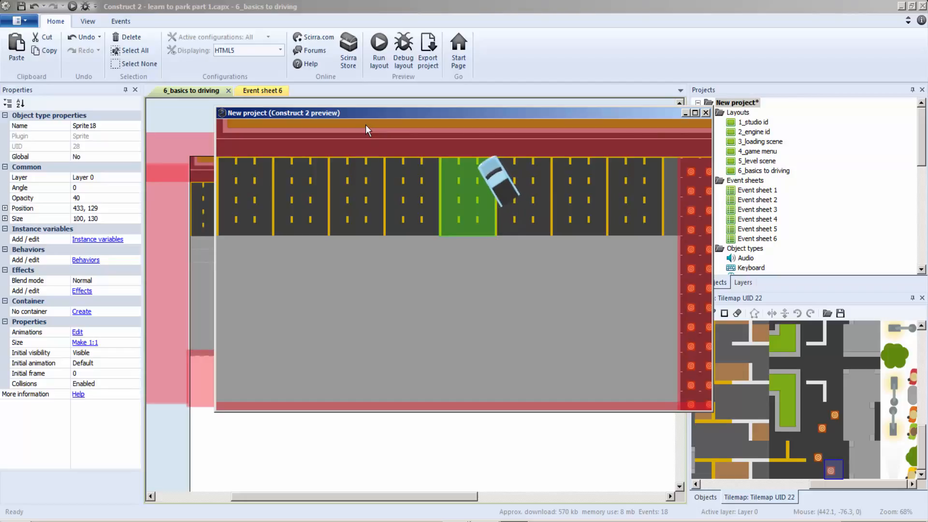
key("Down")
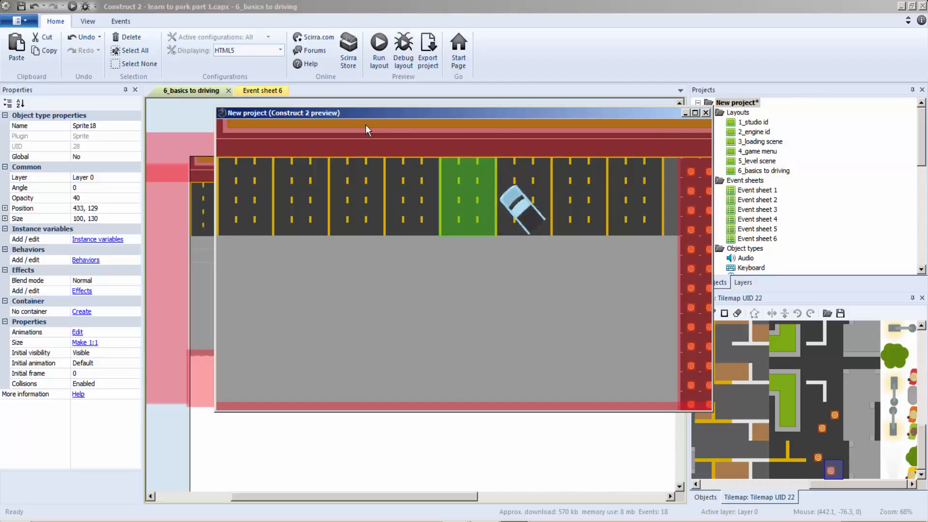
key("Up")
key("Left")
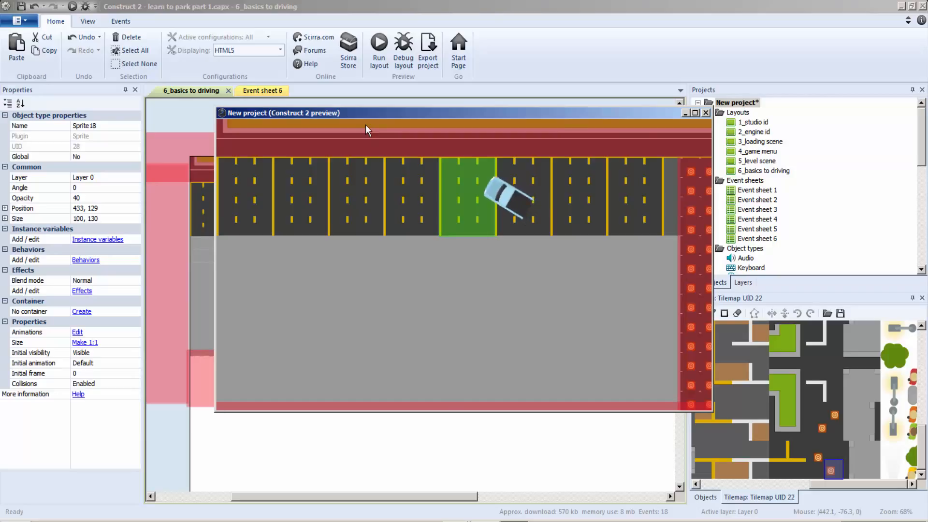
left_click(706, 113)
Shorten the green sprite's collision polygon to a small strip from its upper edge down to about (105, 59) and (135, 64)
left_click(256, 91)
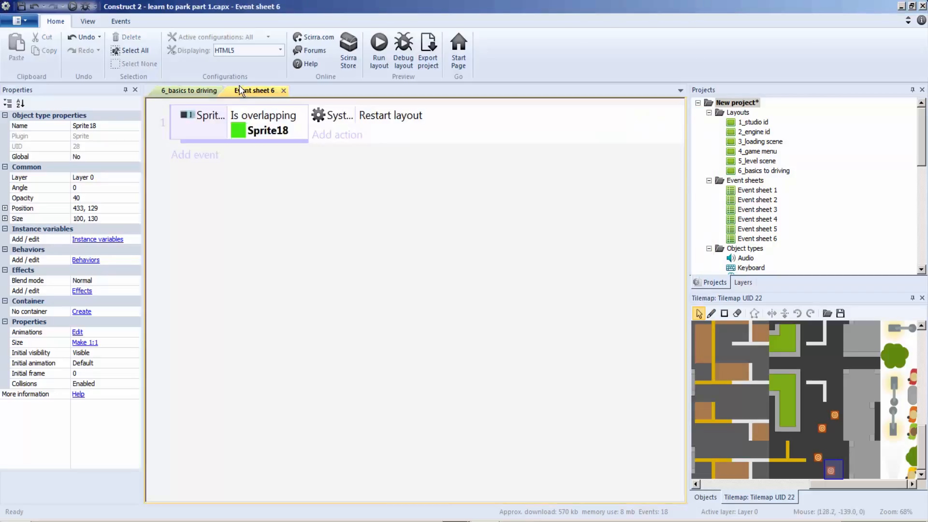
left_click(196, 92)
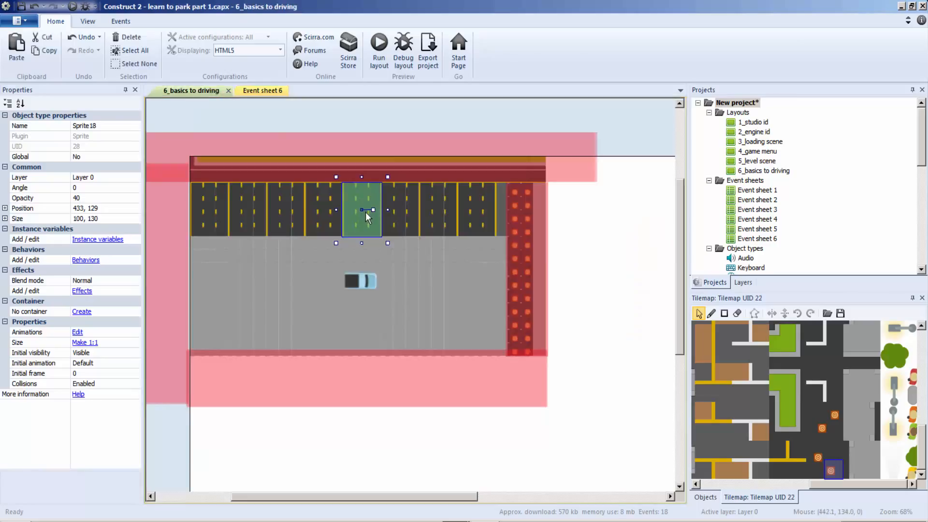
double_click(366, 212)
left_click_drag(344, 248, 341, 185)
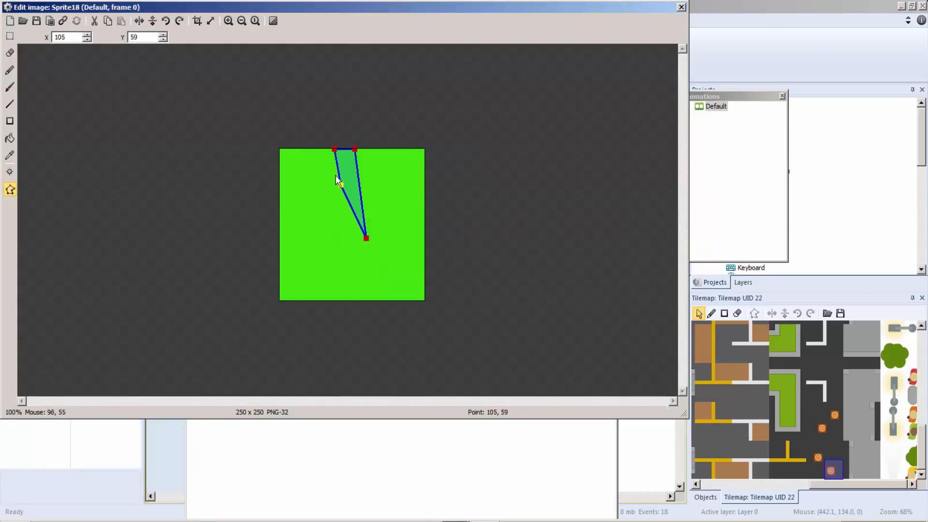
left_click_drag(335, 149, 352, 149)
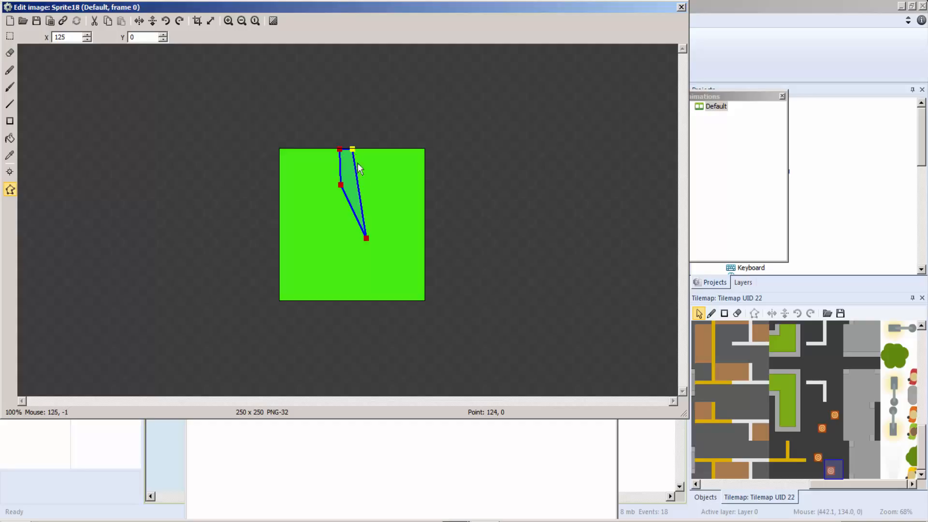
left_click_drag(367, 231, 362, 192)
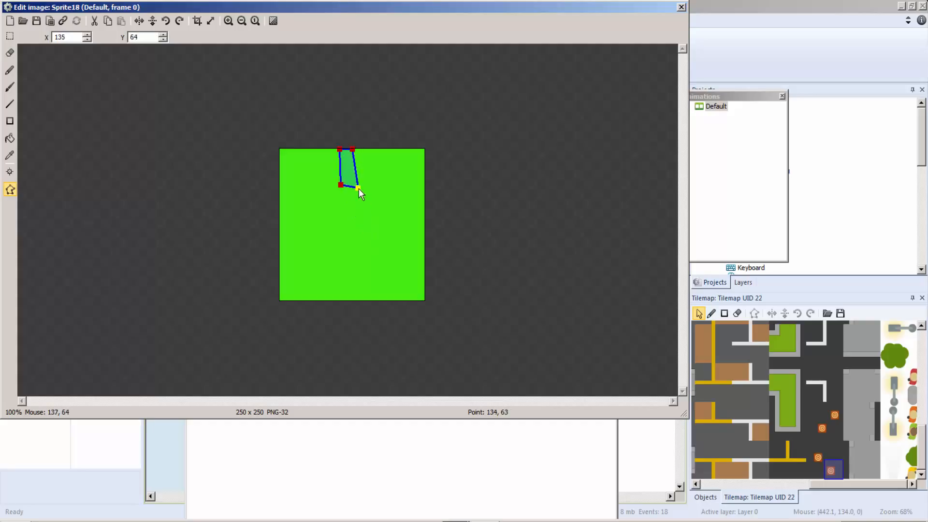
left_click(681, 8)
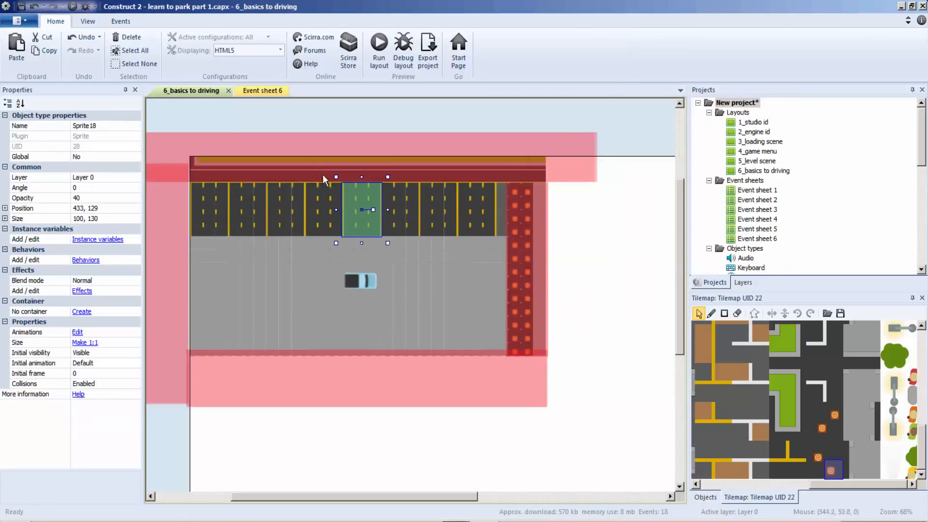
Paste a copy of the vertical red barrier and shrink it to 9 by 136 on the parking line at about (575, 123)
left_click(535, 218)
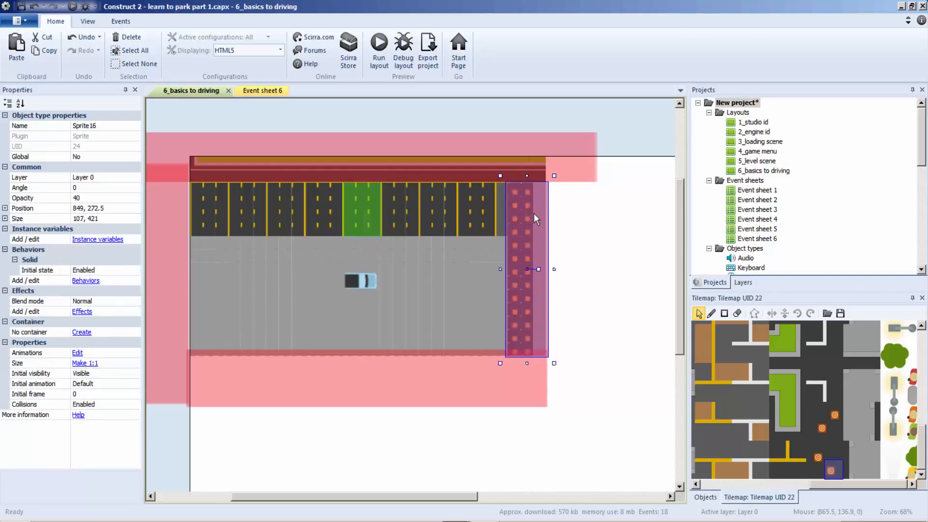
key("ctrl+v")
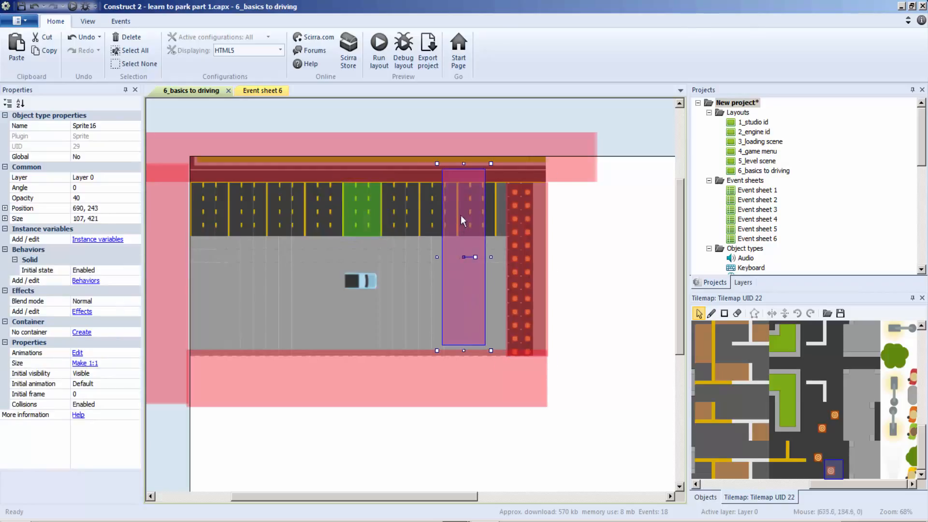
left_click_drag(462, 220, 437, 224)
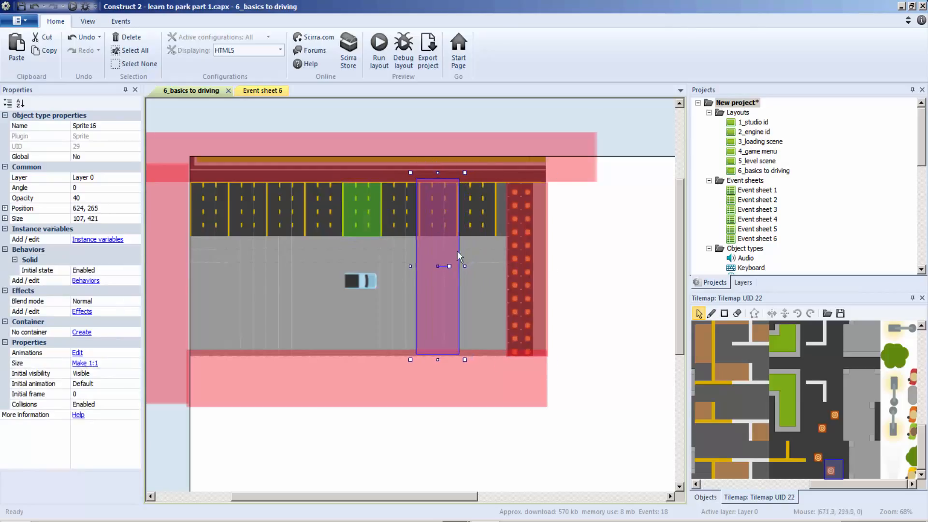
left_click_drag(464, 266, 425, 266)
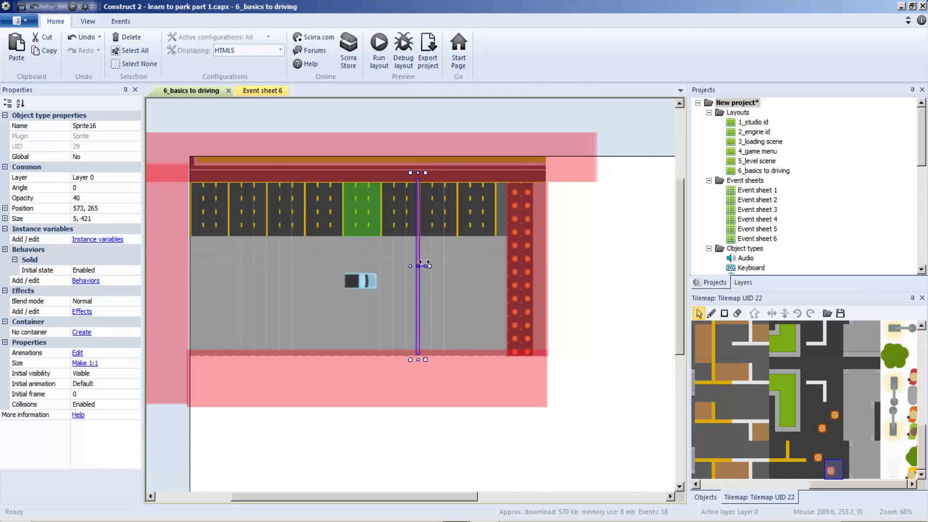
left_click_drag(421, 358, 429, 256)
left_click_drag(425, 244, 424, 243)
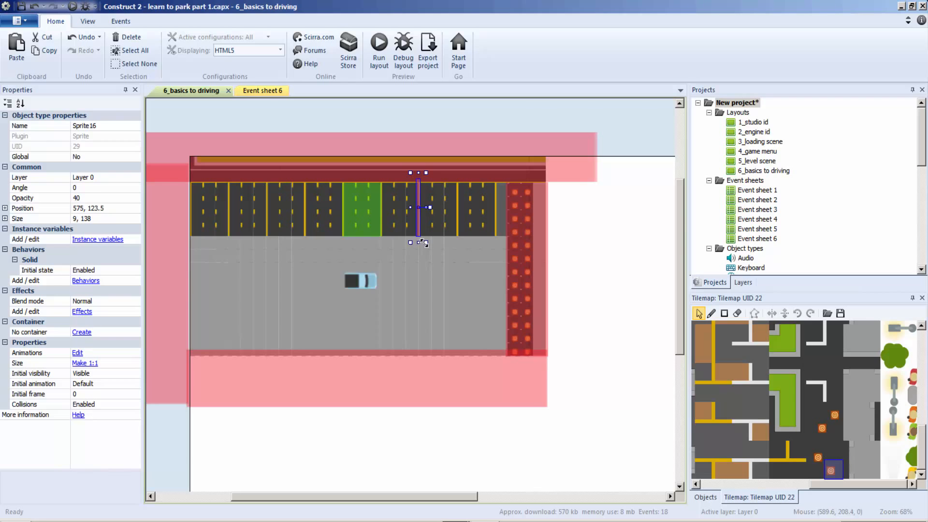
Paste a copy of the thin barrier and align it with the green bay's right edge at about (485, 126)
scroll(424, 242, "up", 5, "ctrl")
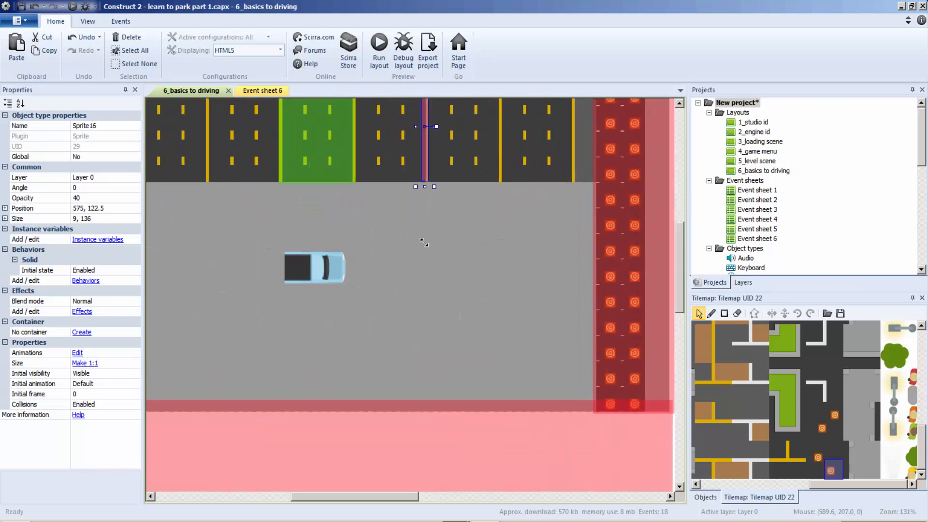
key("ctrl+v")
double_click(384, 258)
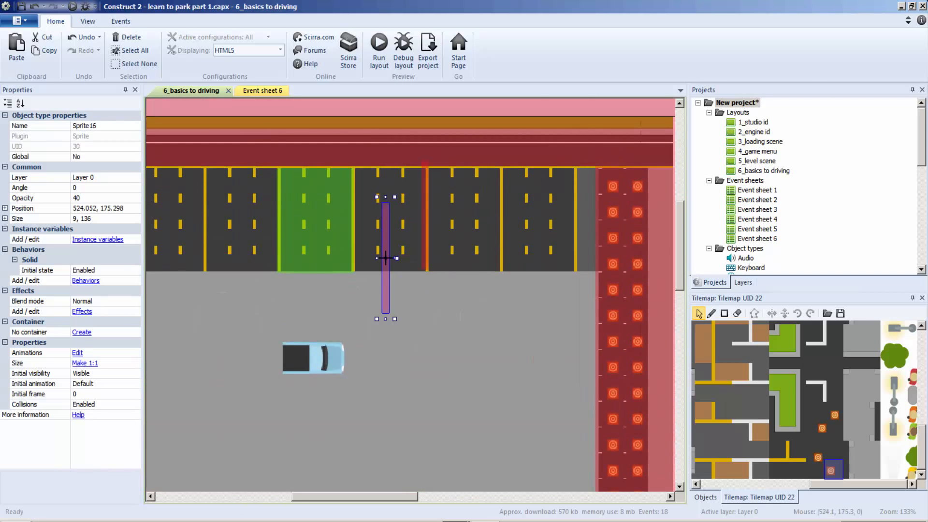
left_click(682, 7)
left_click_drag(385, 234, 354, 194)
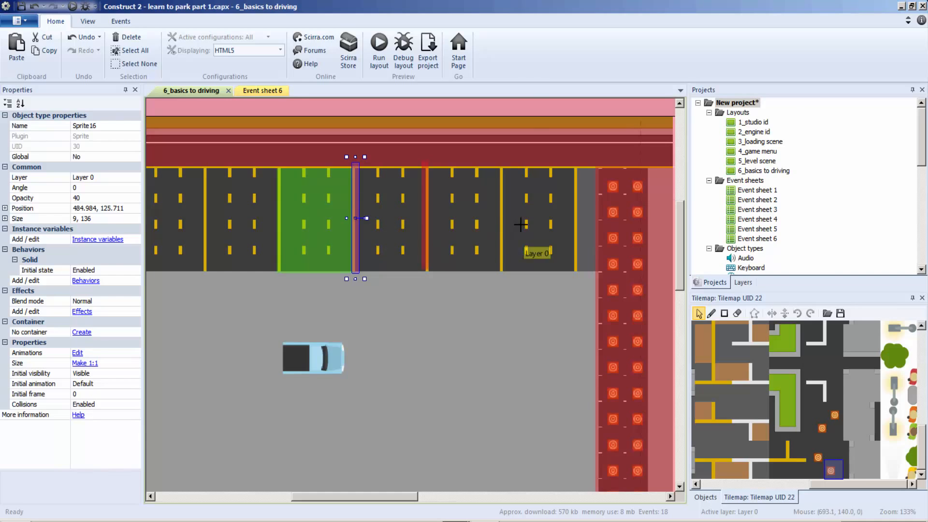
Place two more thin barrier copies on the remaining parking lines at about (675, 118) and (769, 127)
left_click(502, 211)
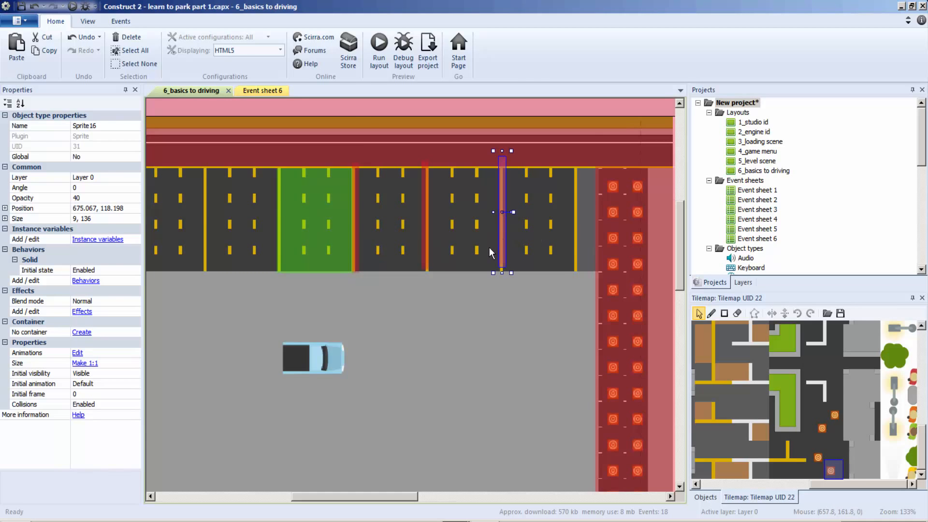
left_click(543, 287)
left_click_drag(544, 253, 576, 182)
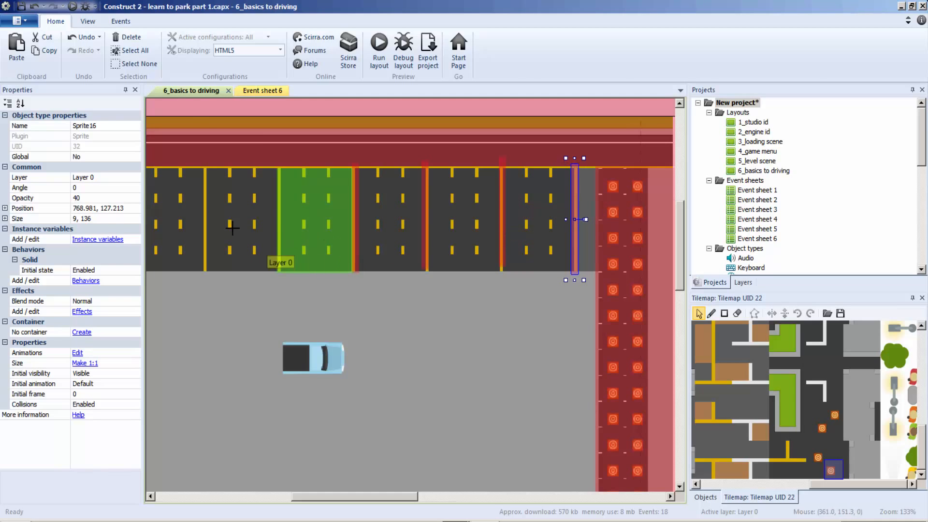
Place thin barrier copies on three parking lines left of the green bay, at about (290, 129), (192, 131) and (97, 125)
left_click(204, 180)
left_click_drag(209, 152, 206, 225)
key("ctrl+z")
scroll(206, 226, "down", 2, "ctrl")
scroll(206, 225, "down", 2, "ctrl")
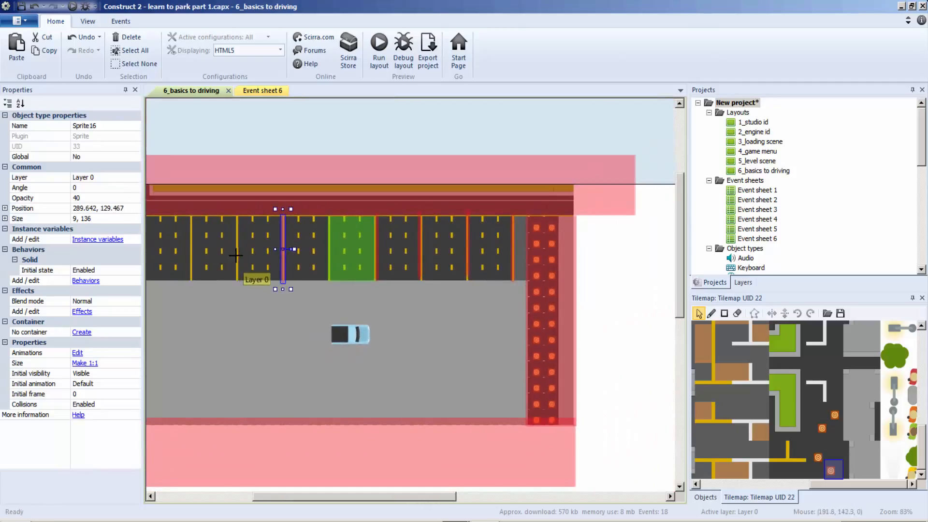
left_click(236, 255)
left_click_drag(239, 233, 237, 222)
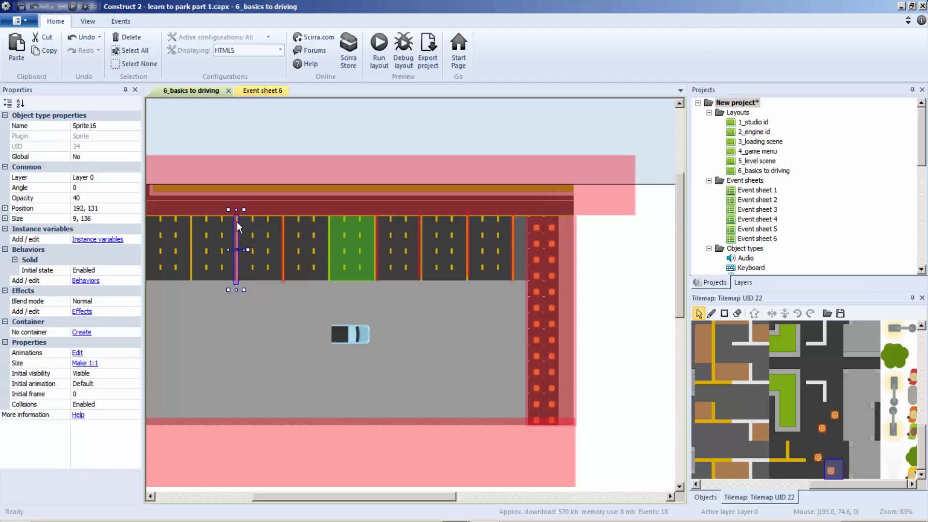
left_click(191, 246)
Paste a last thin barrier at the leftmost bay's outer edge and nudge it to 0, 129
scroll(195, 236, "down", 2, "ctrl")
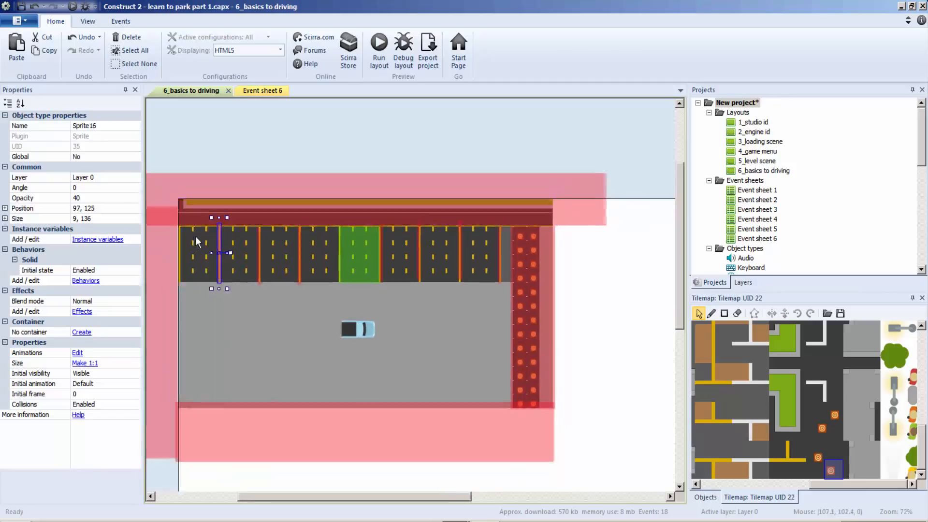
key("ctrl+v")
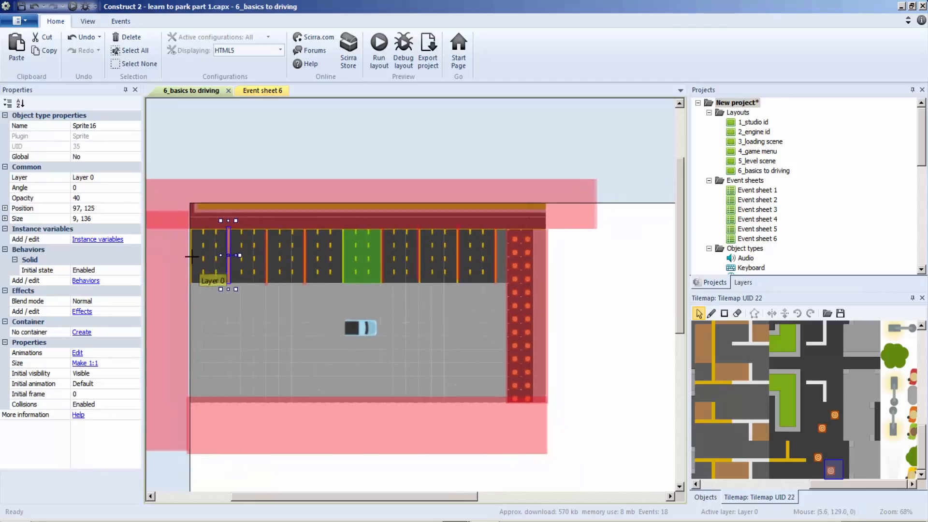
left_click(193, 257)
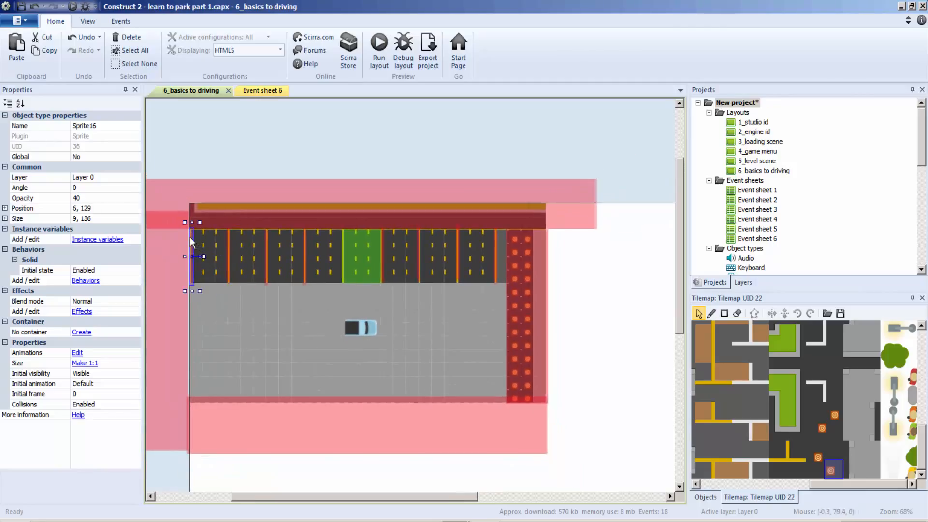
key("Left")
key("Left")
key("Left")
key("Left")
key("Left")
key("Left")
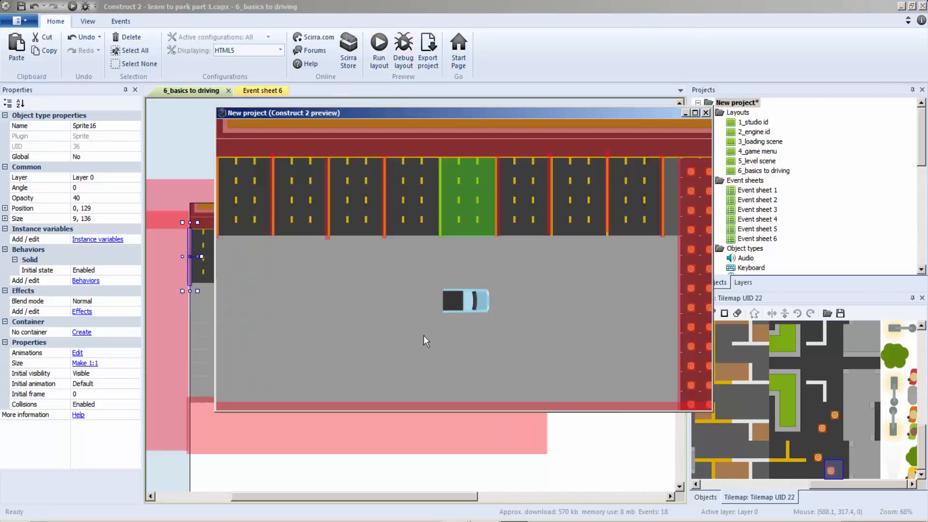
Test-drive the car around the lot and towards the parking bays in the preview, checking the barriers, and close it
key("Down")
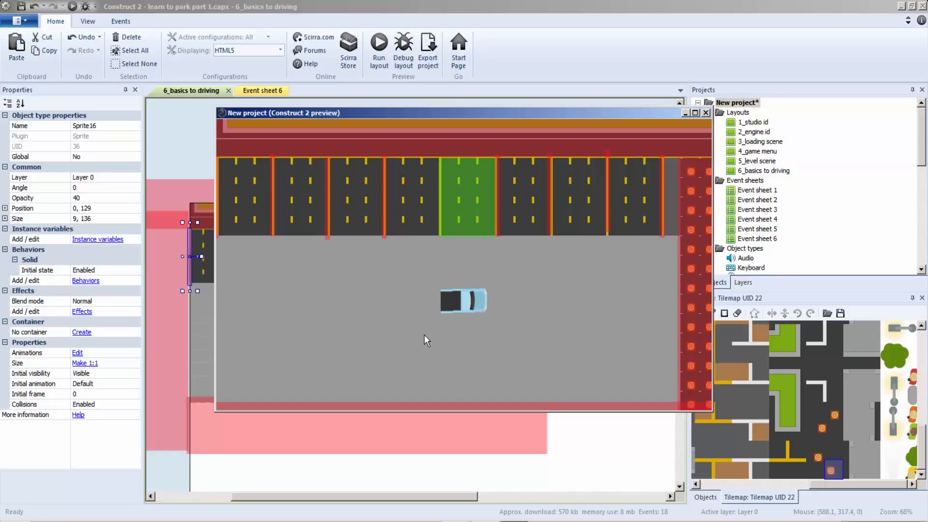
key("Right")
key("Up")
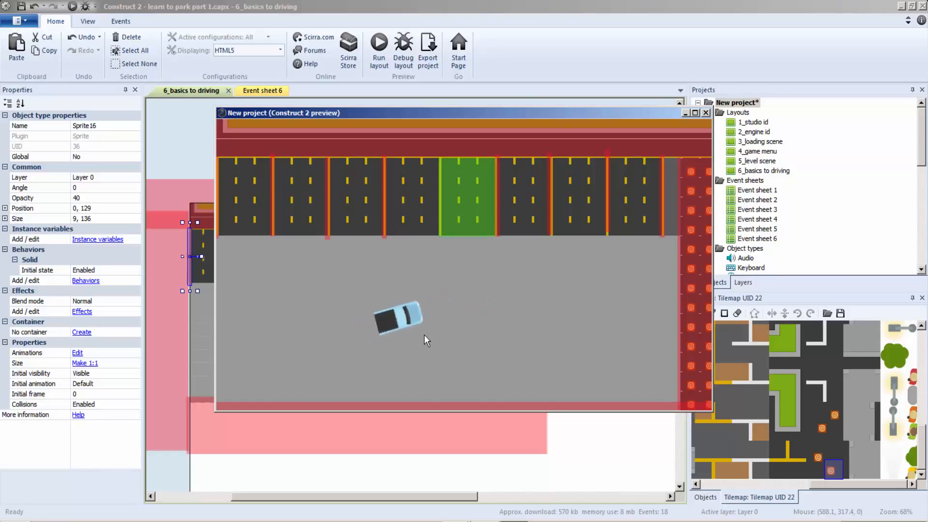
key("Left")
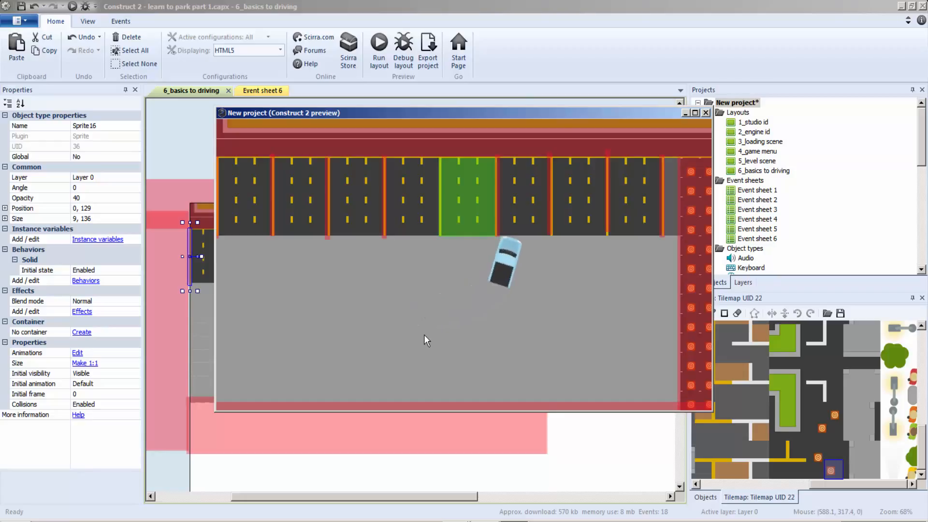
key("Down")
key("Left")
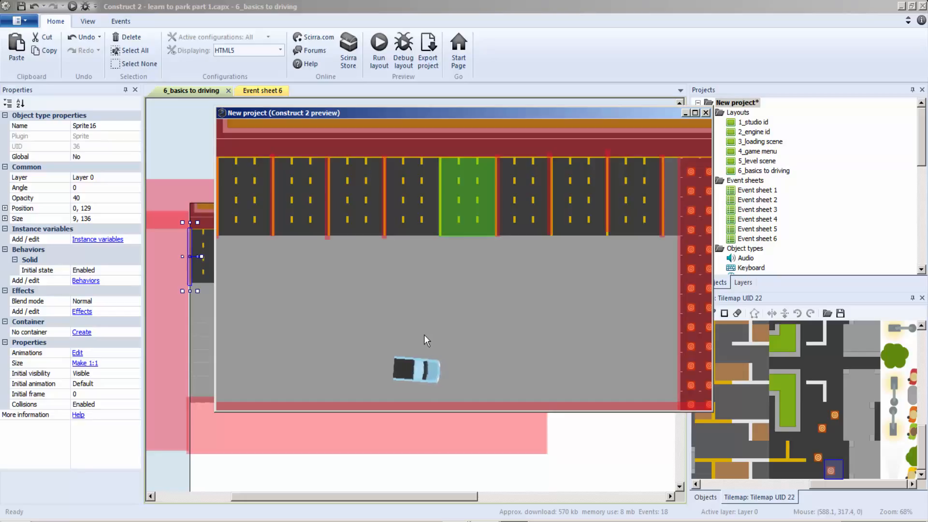
key("Up")
key("Left")
key("Up")
key("Left")
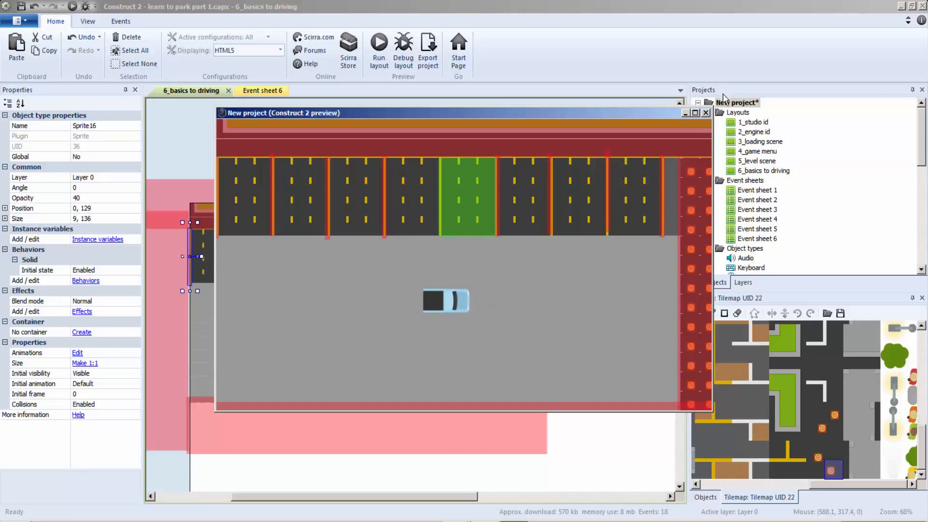
left_click(706, 113)
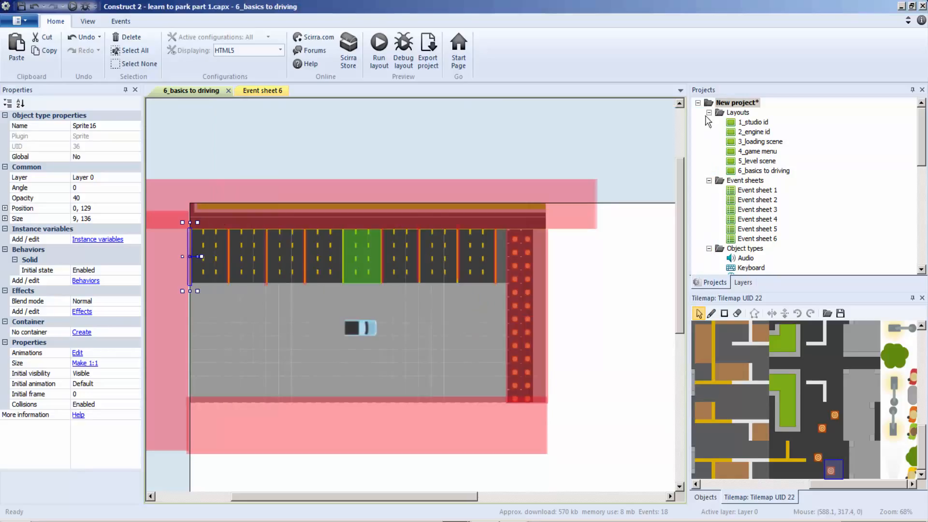
Place a copy of the thin barrier on the green bay's left edge at about (382, 126) and save the project
left_click(306, 265)
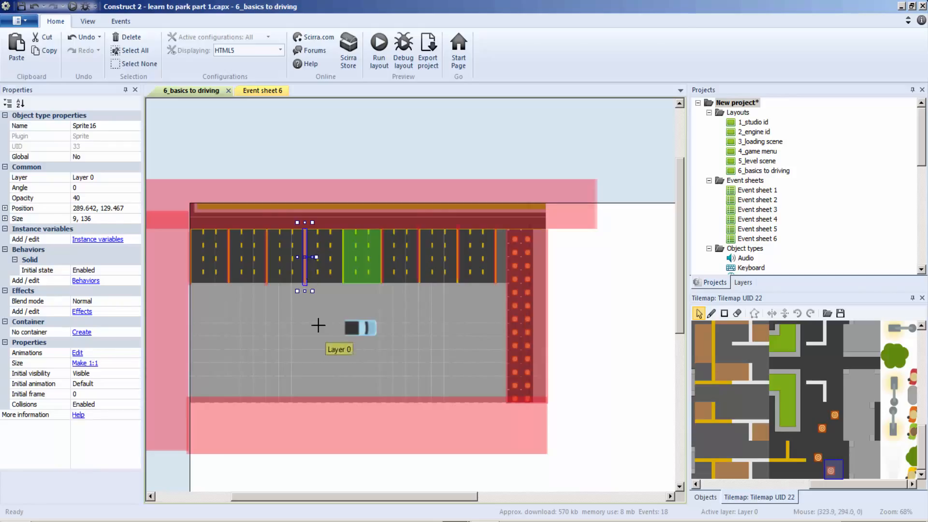
left_click_drag(319, 305, 323, 271)
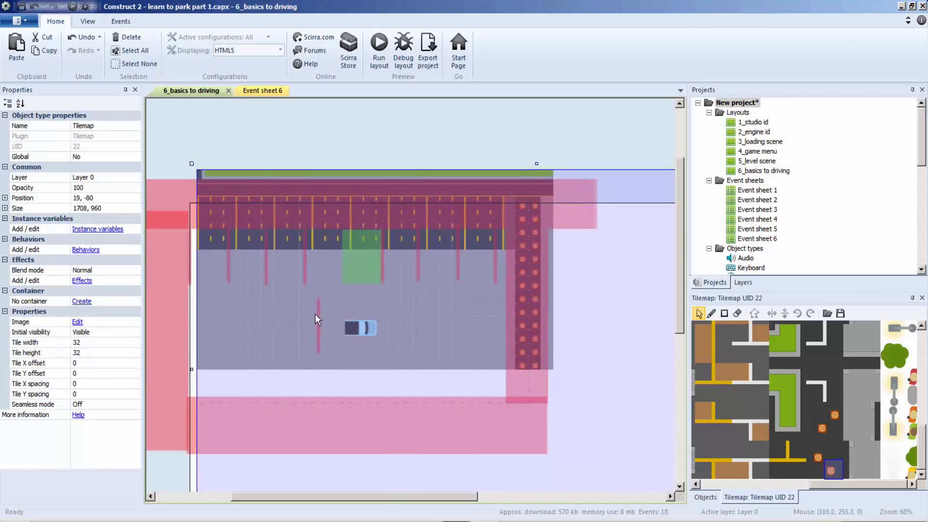
key("ctrl+z")
left_click_drag(318, 325, 342, 237)
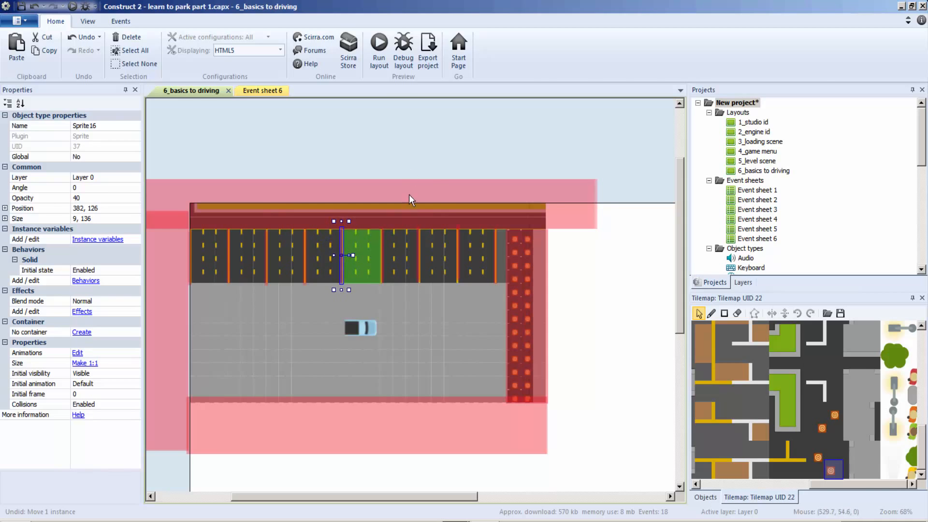
left_click(409, 154)
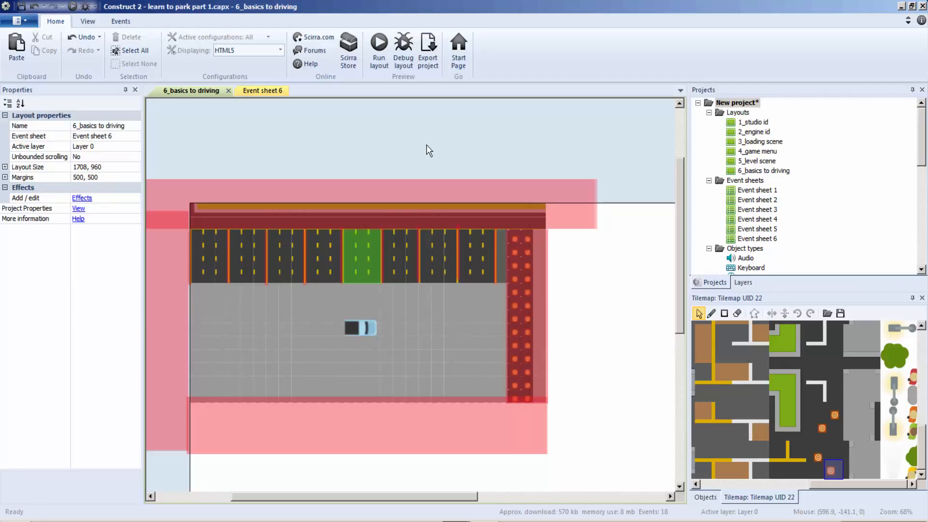
key("ctrl+s")
Insert a Text object on the open ground right of the car, at about (529, 225) and sized about 209 × 176
right_click(444, 312)
left_click(477, 321)
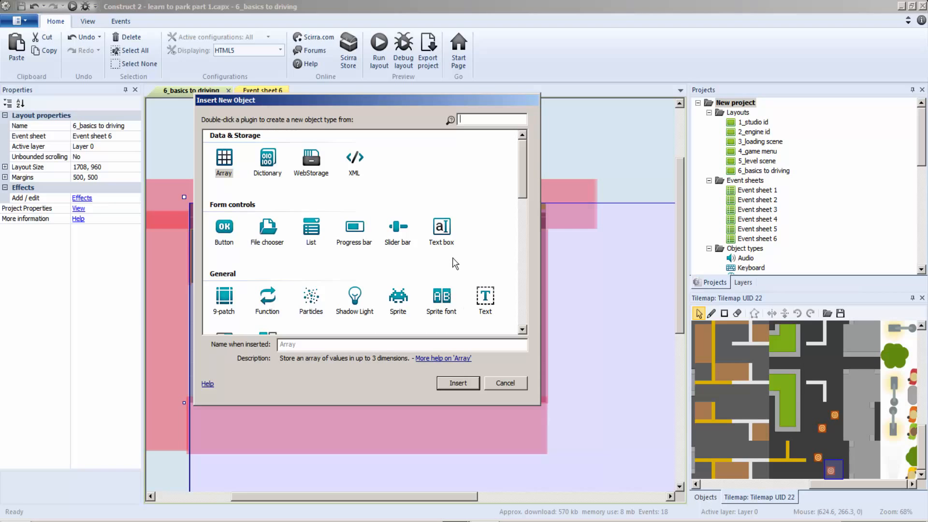
left_click(486, 298)
double_click(484, 295)
left_click(430, 305)
left_click_drag(456, 313, 444, 313)
left_click_drag(498, 324, 500, 385)
left_click_drag(440, 322, 428, 313)
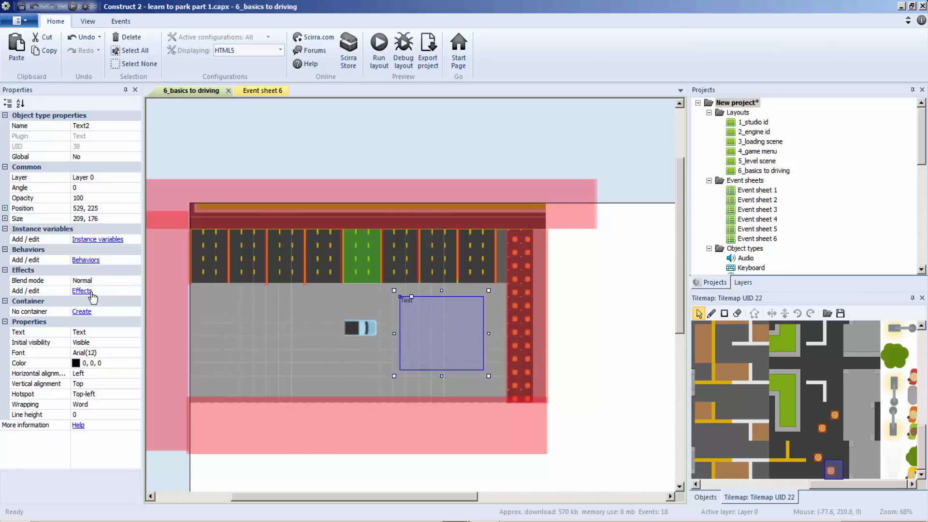
Set the new text object's content to "Park the car in the green zone to pass this test. it should be easy"
left_click(106, 332)
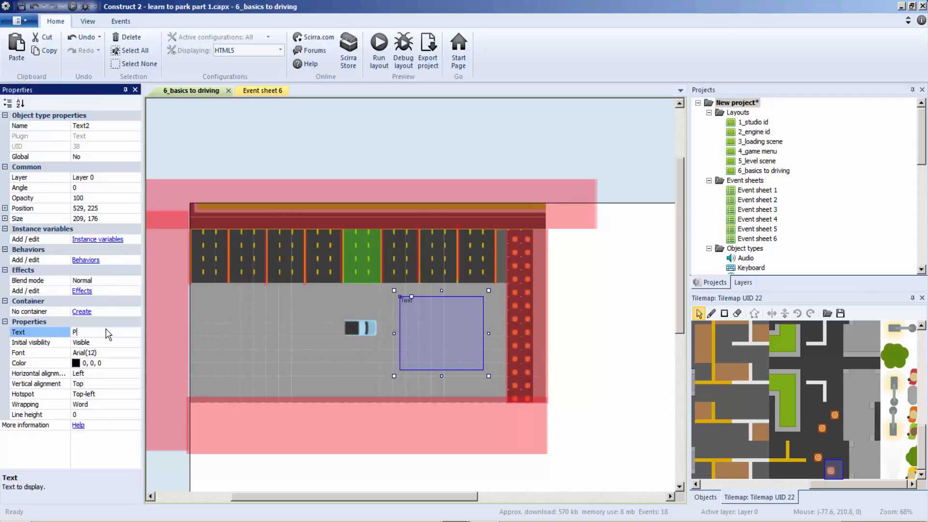
type("Park the car to the green")
type(" a")
key("BackSpace")
type("zpn")
key("BackSpace")
key("BackSpace")
type("one to pass this test.")
key("BackSpace")
type(", it should be easy")
left_click(461, 331)
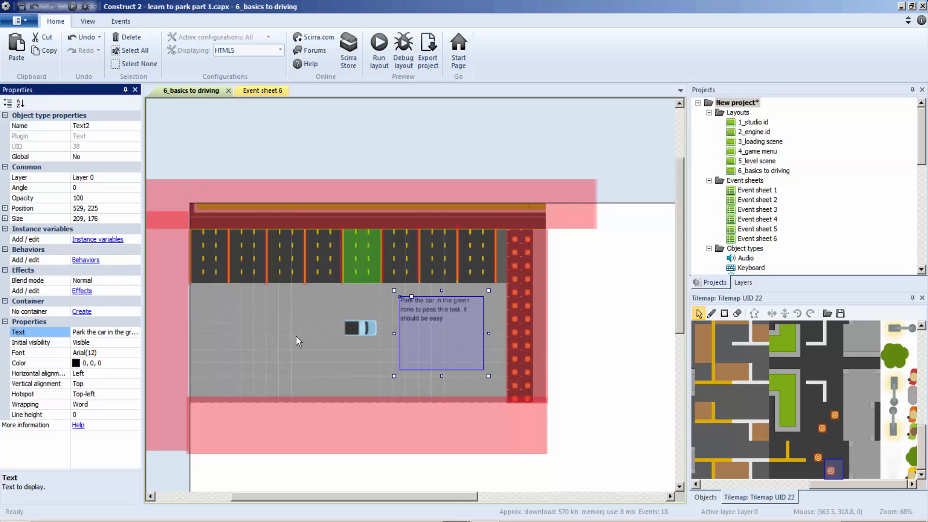
Change the instruction text's font to BankGothic Md BT Medium, size 22, and enlarge its box to about 254 × 221
left_click(93, 353)
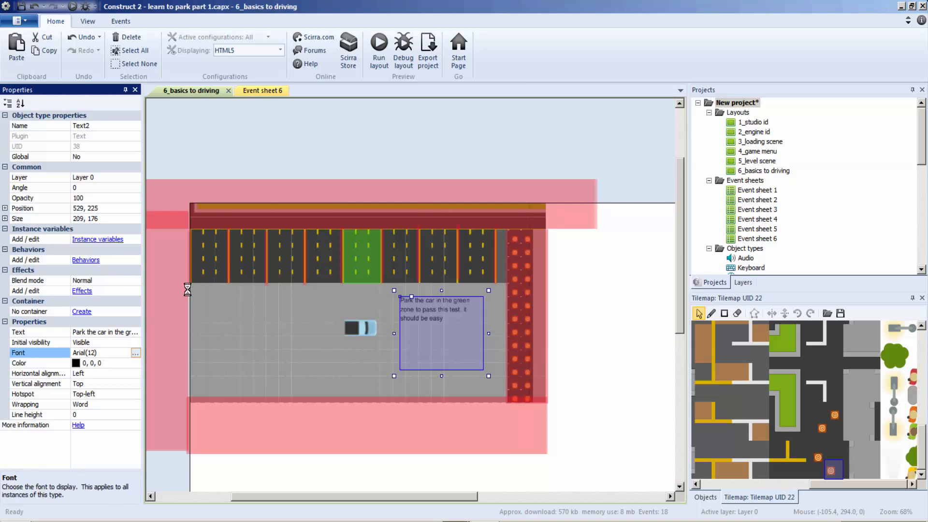
left_click(135, 352)
left_click(398, 217)
left_click(511, 241)
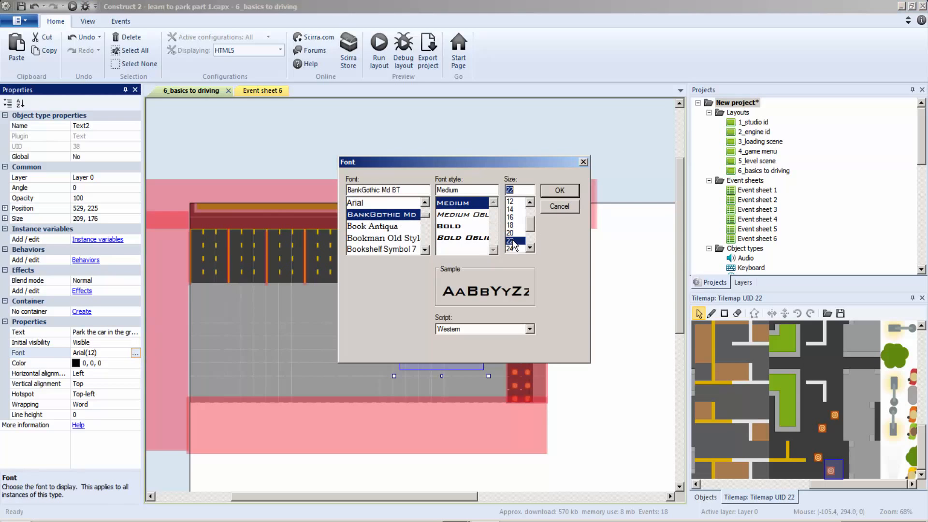
left_click(560, 190)
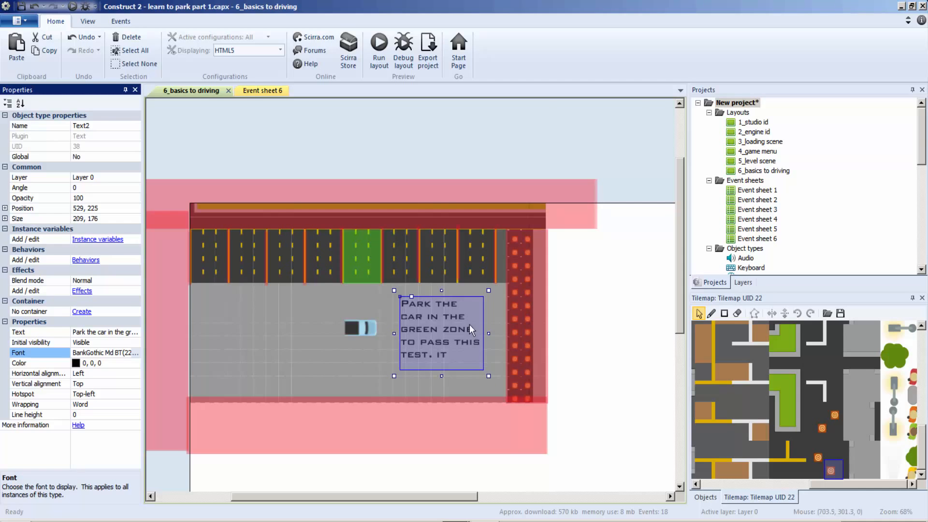
left_click_drag(488, 377, 508, 396)
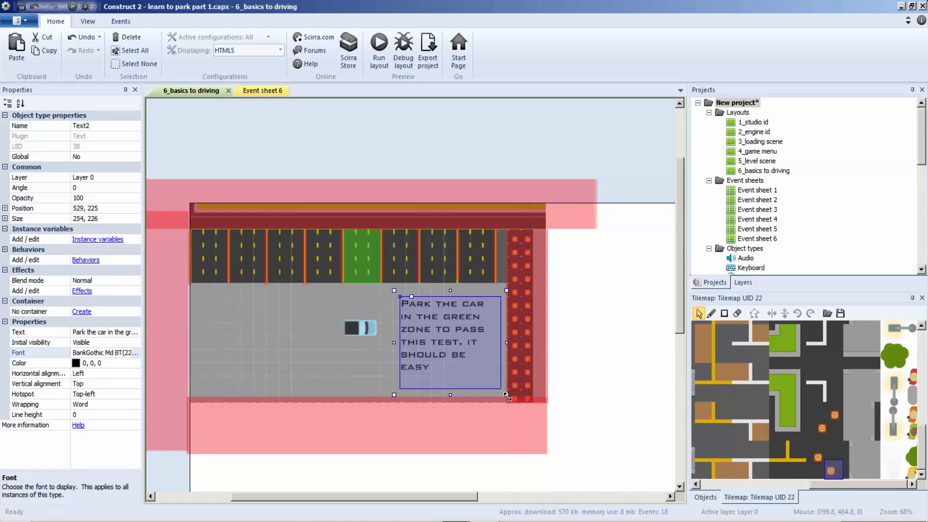
Add an event to Event sheet 6 that triggers when the left mouse button is clicked on Text2
left_click(263, 91)
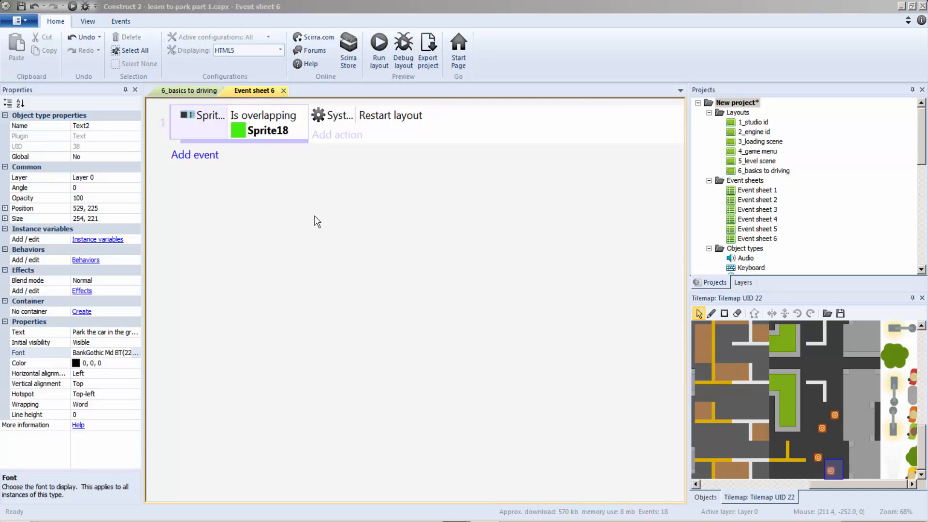
double_click(260, 232)
left_click(602, 349)
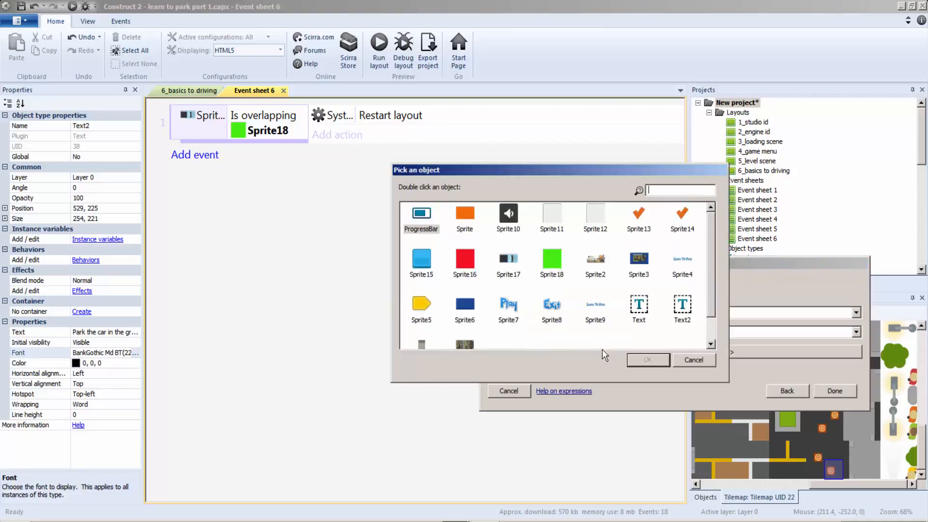
double_click(683, 305)
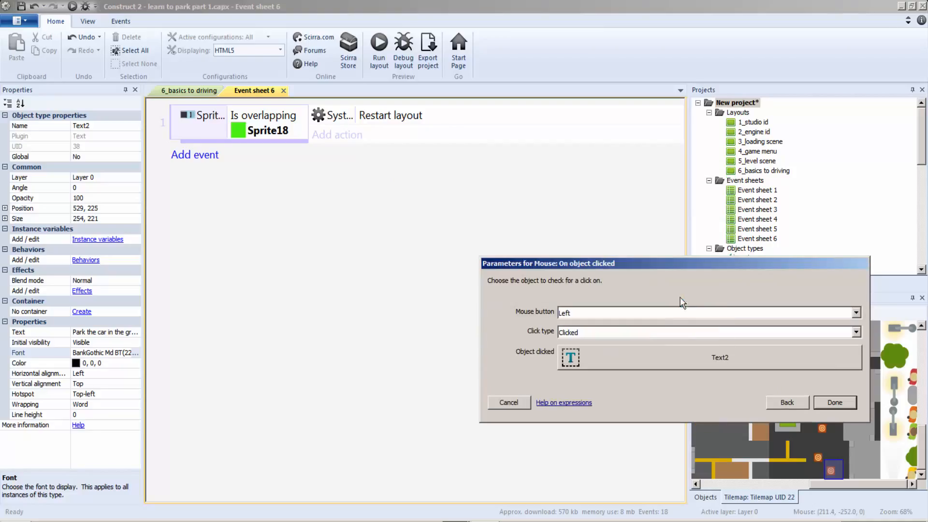
left_click(837, 406)
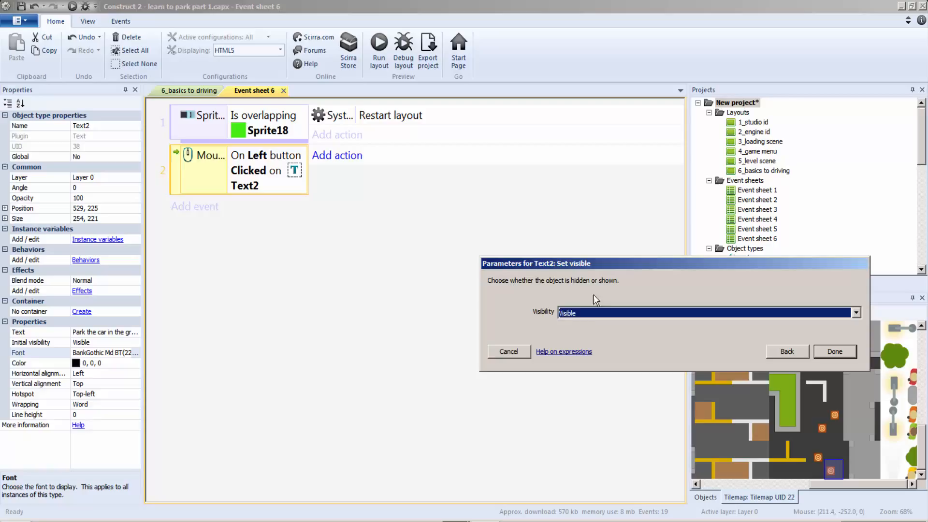
Give the Text2 click event a Set visible action with visibility Invisible
left_click(584, 315)
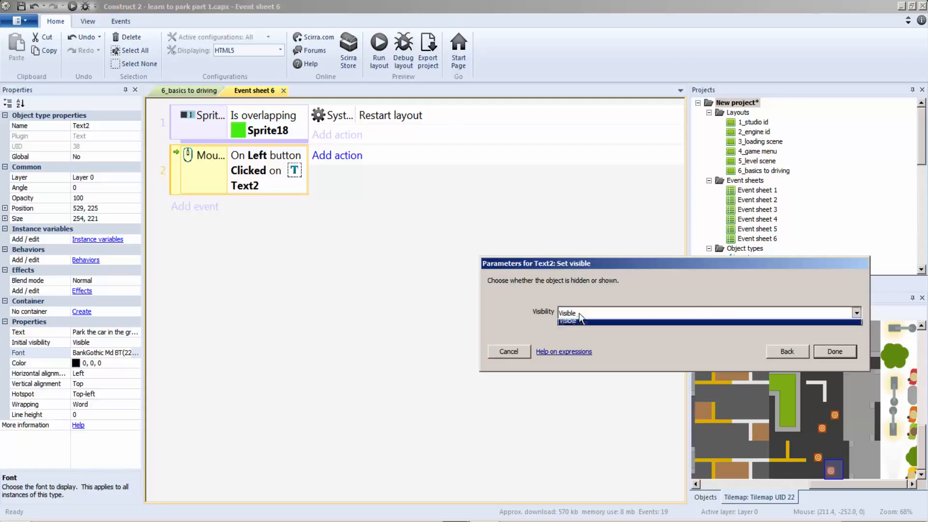
left_click(612, 323)
left_click(833, 351)
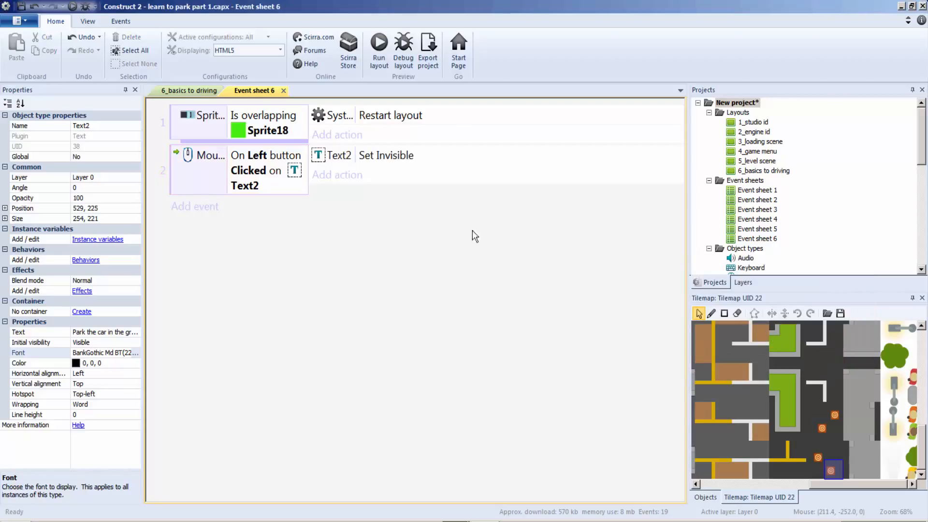
Preview the layout, dismiss the instruction text, drive the car into the green bay and close the preview
left_click(379, 51)
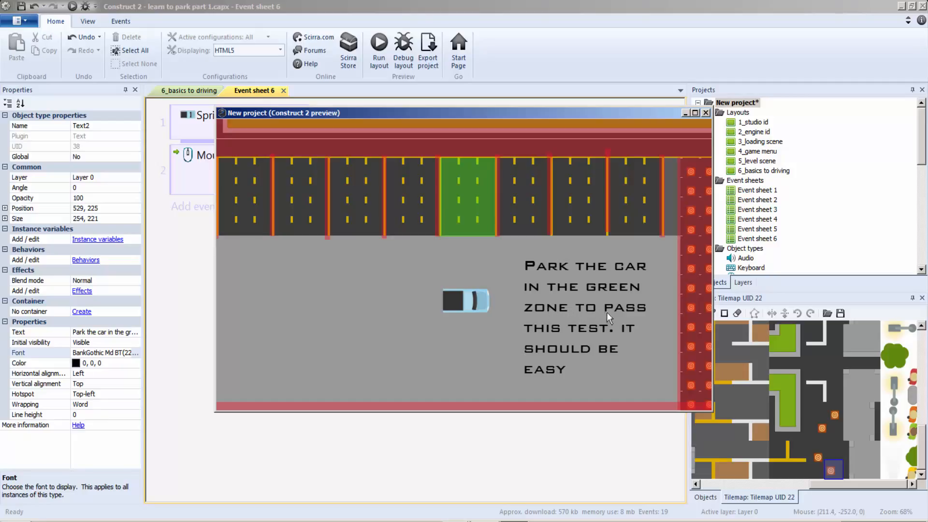
left_click(554, 348)
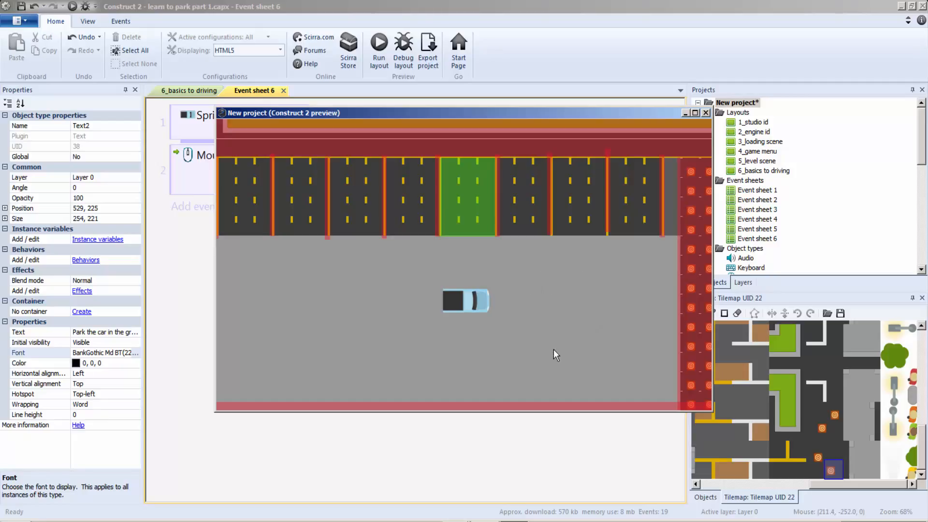
key("Down")
key("Right")
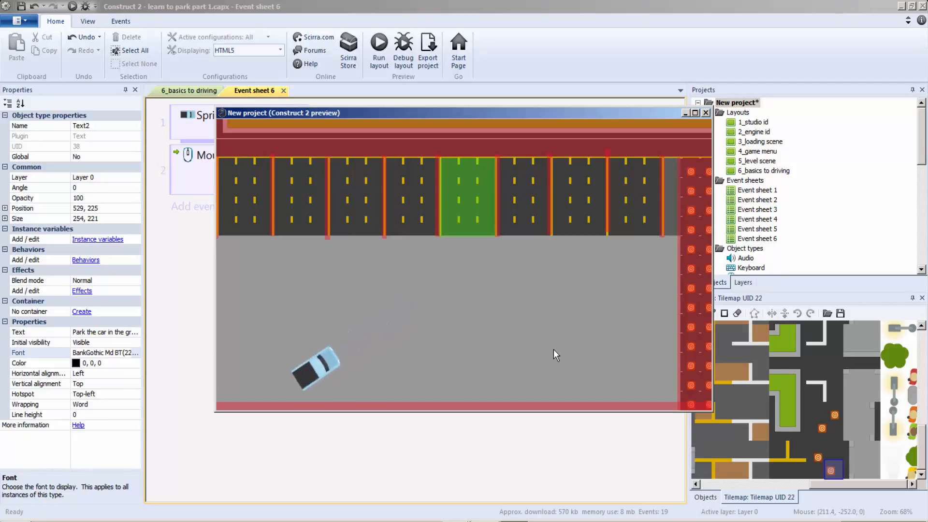
key("Up")
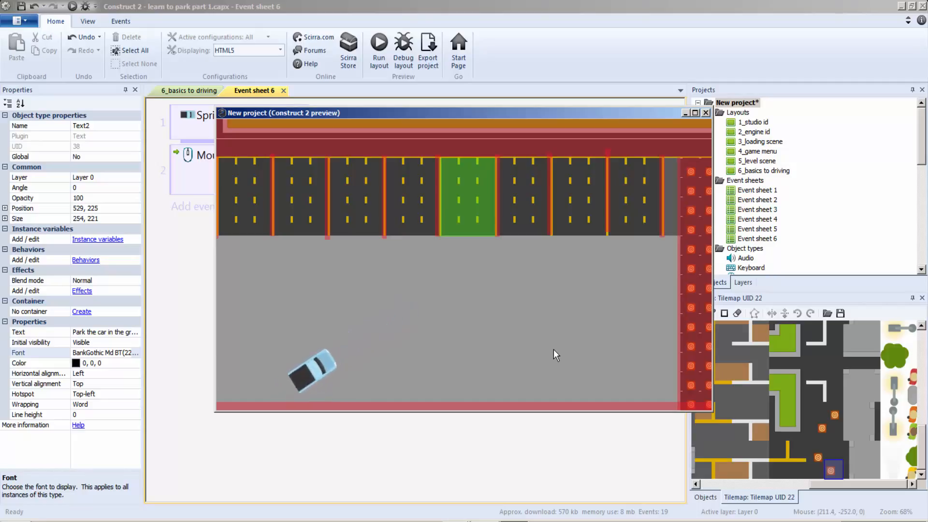
key("Left")
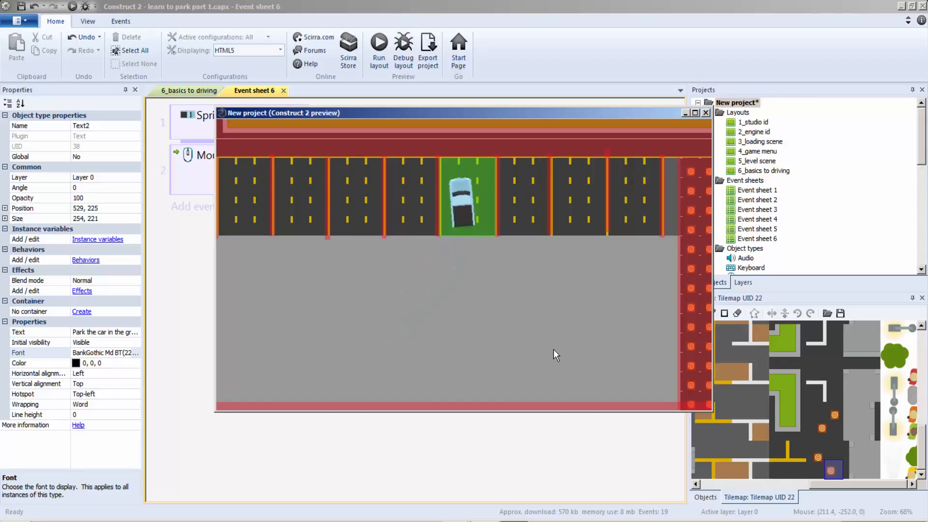
left_click(706, 113)
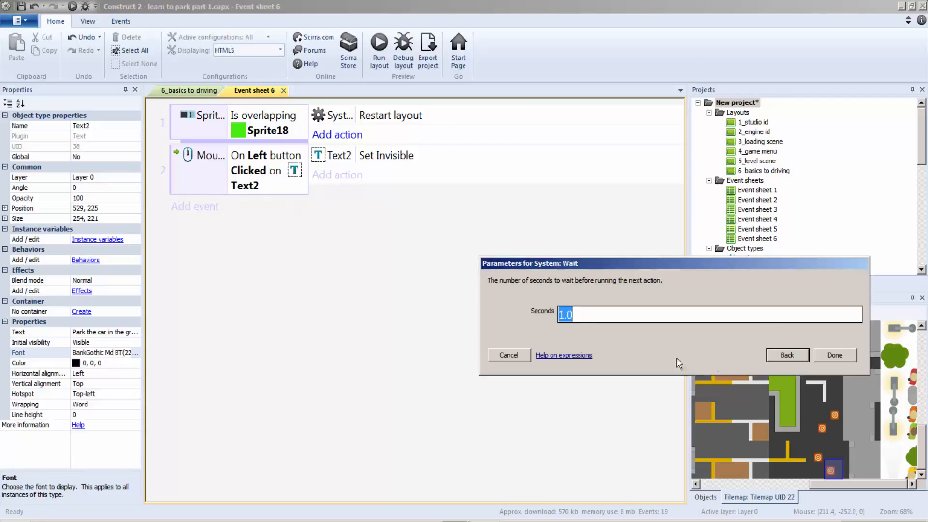
Add a System Wait action of 2 seconds to the green bay overlap event and place it before Restart layout
type("2")
left_click(839, 357)
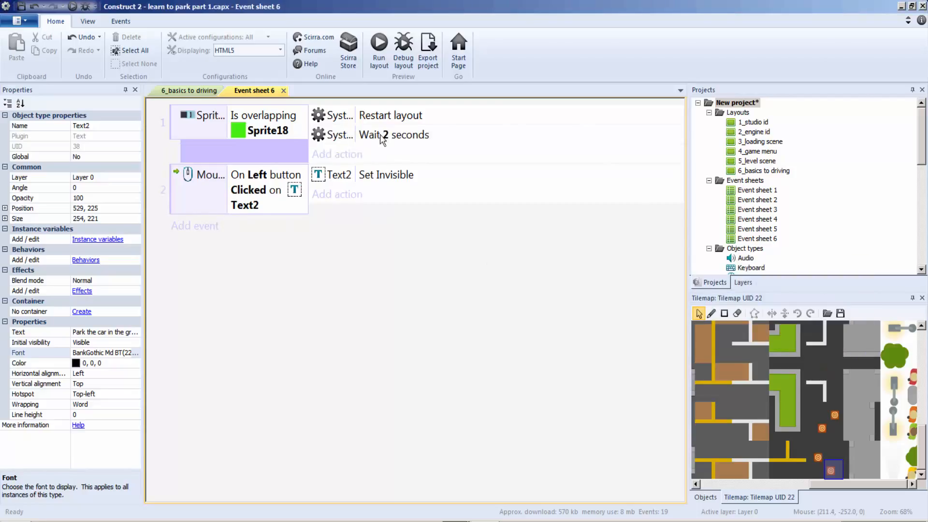
left_click_drag(382, 139, 382, 117)
Replace the Restart layout action with Go to layout 5_level scene and return to the 6_basics to driving layout
left_click(395, 133)
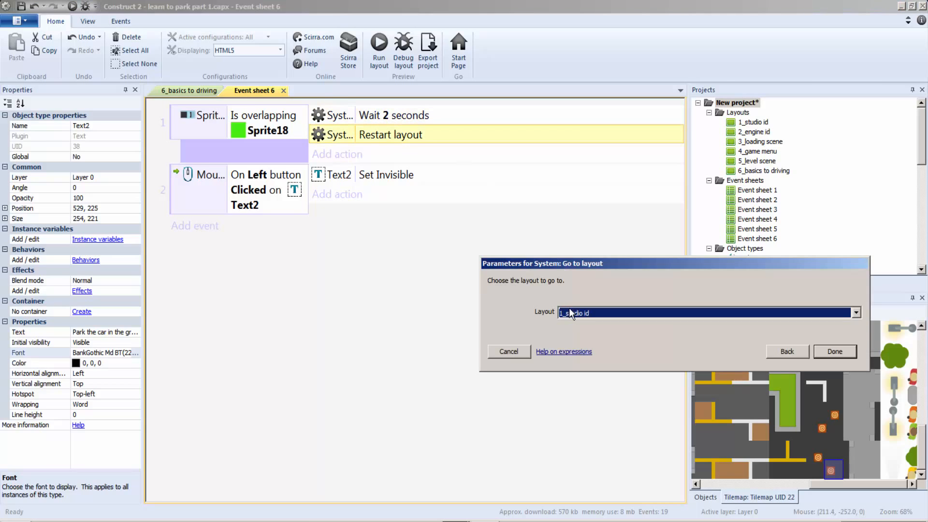
left_click(571, 312)
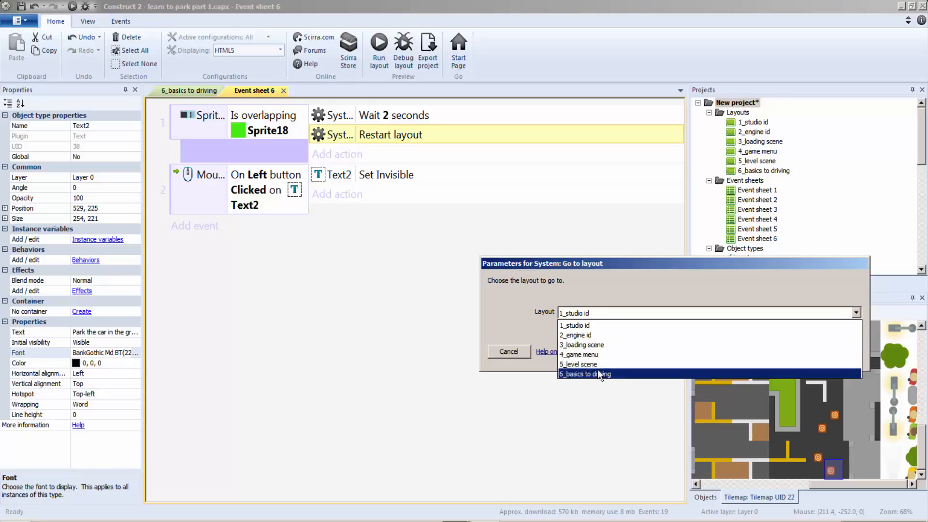
left_click(600, 364)
left_click(835, 353)
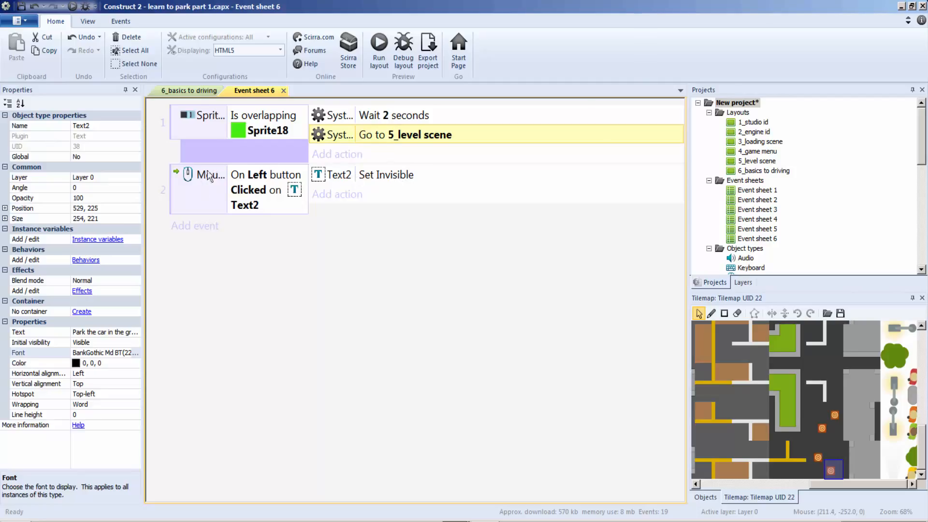
left_click(205, 91)
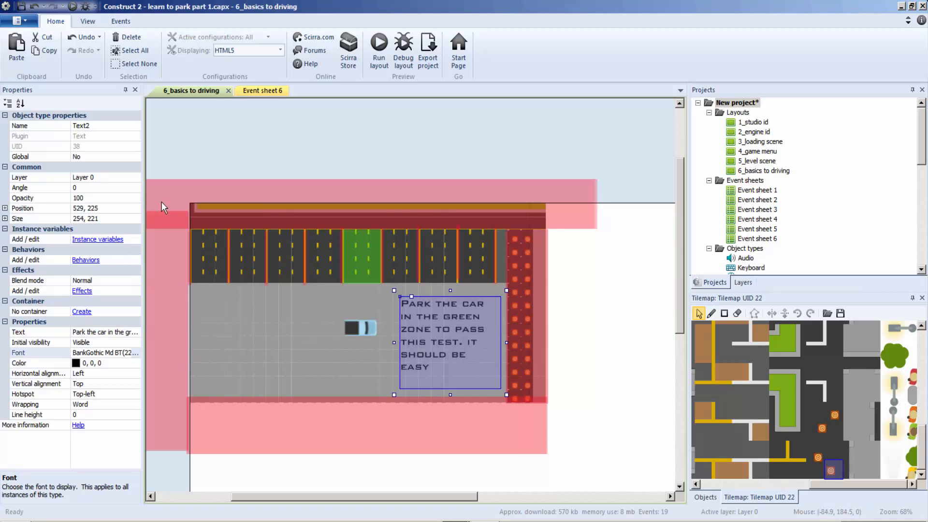
In Event sheet 6, replace the Text2 object-clicked condition with the Mouse On any click condition
left_click(248, 91)
double_click(255, 188)
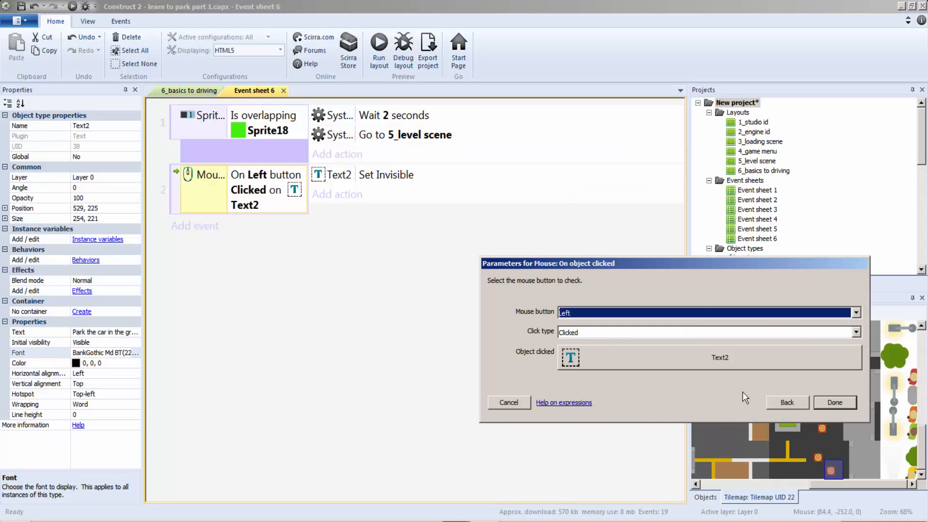
left_click(832, 401)
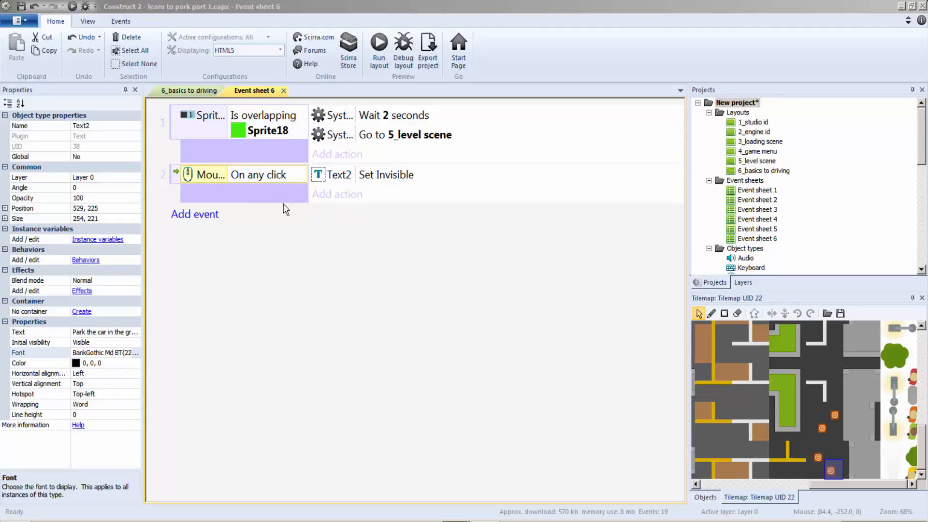
Preview the layout, dismiss the instruction text, reverse the car, park it in the green bay, wait for the layout change and close the preview
left_click(241, 446)
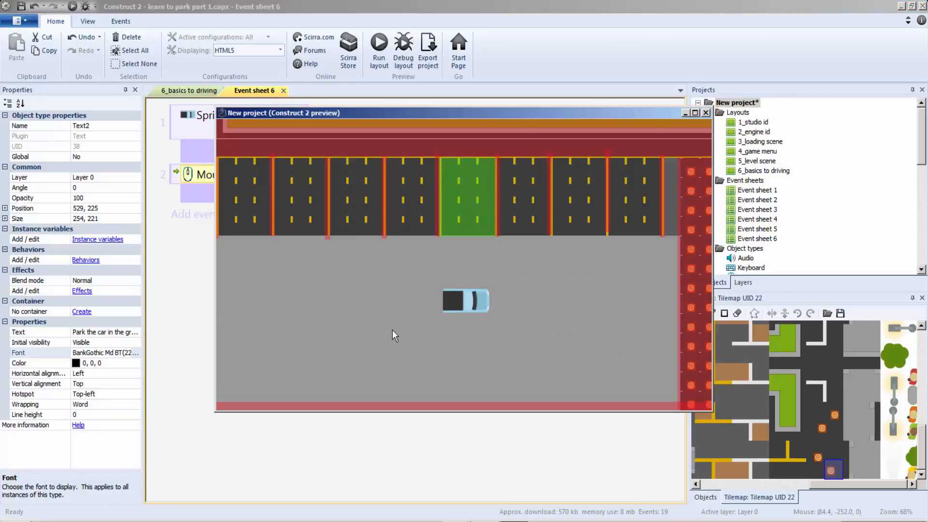
key("Down")
key("Right")
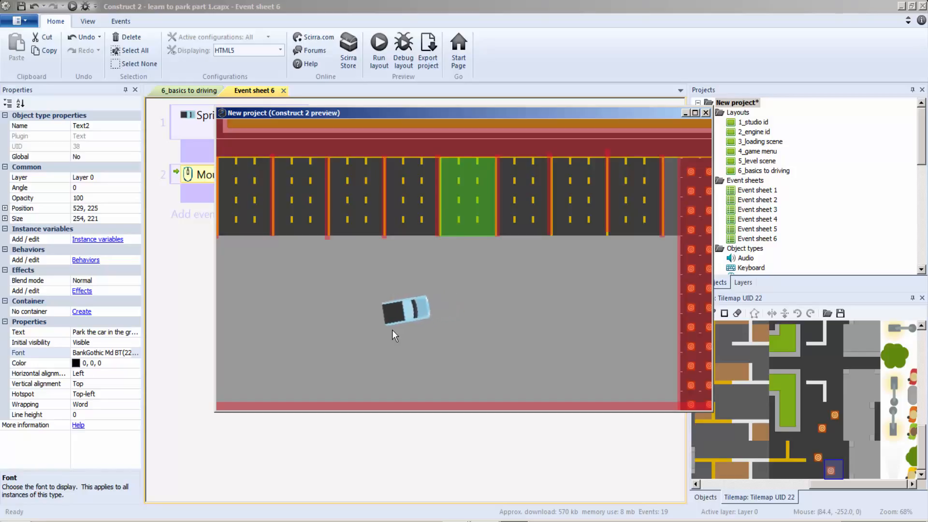
key("Up")
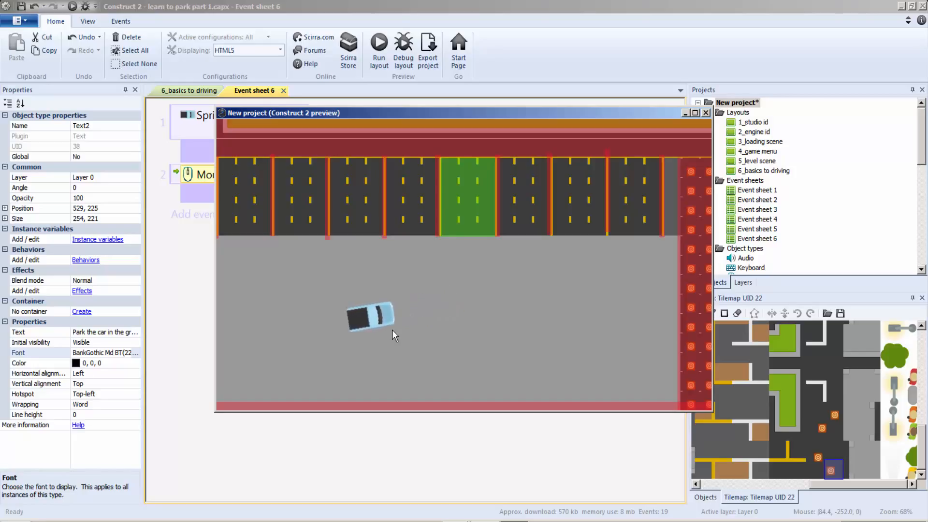
key("Left")
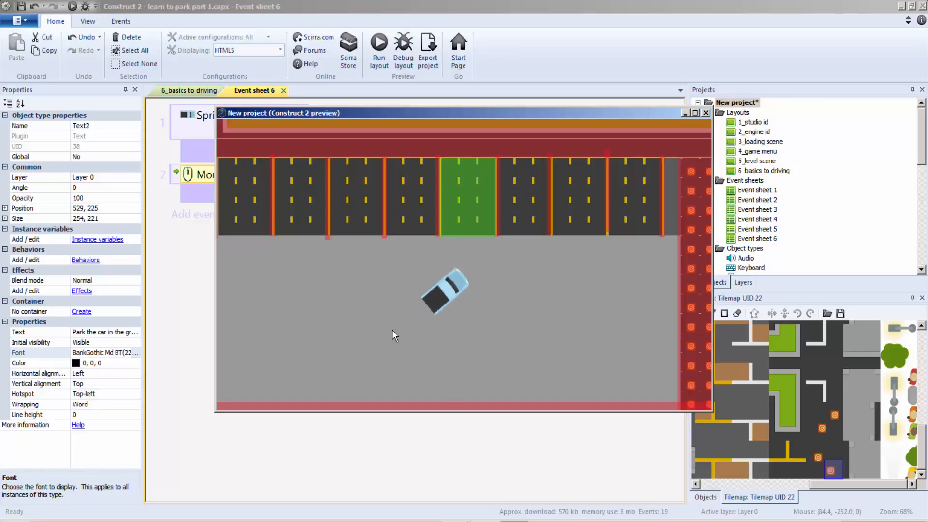
key("Up")
key("Left")
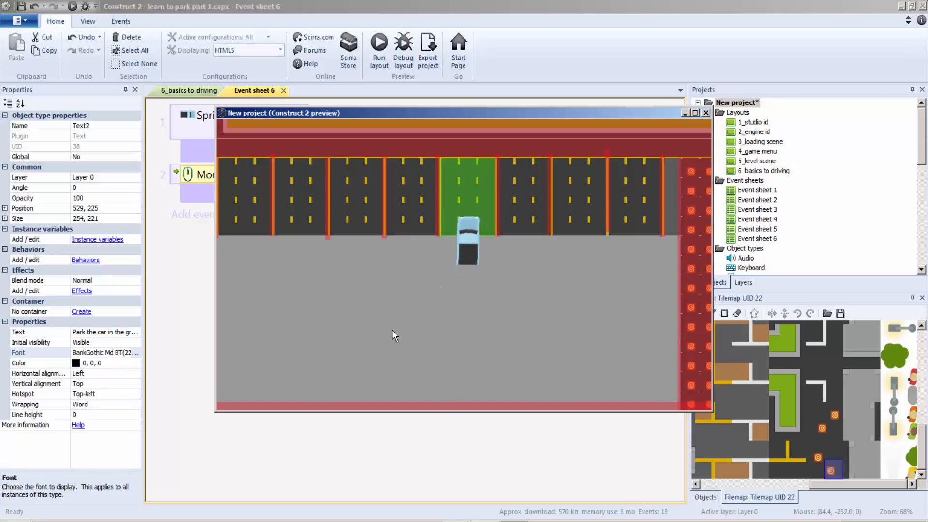
key("Up")
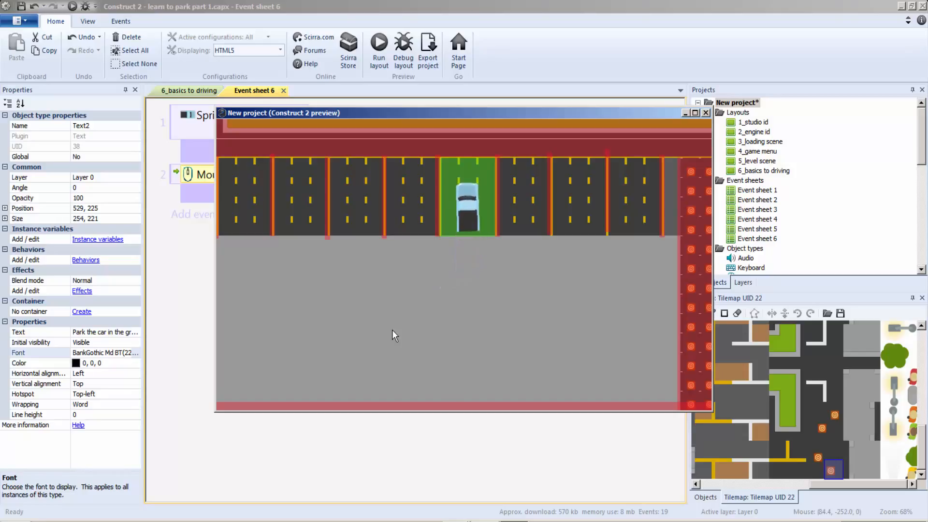
key("Up")
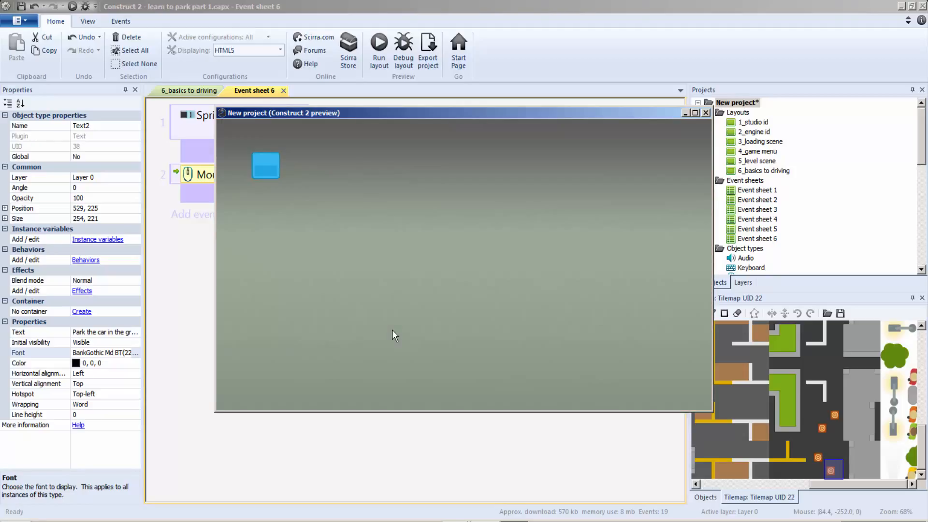
left_click(706, 113)
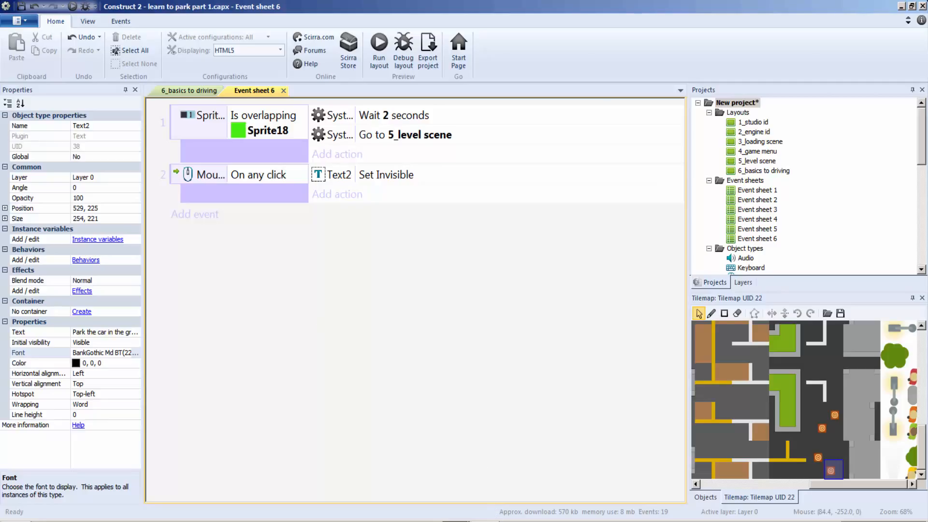
left_click(486, 521)
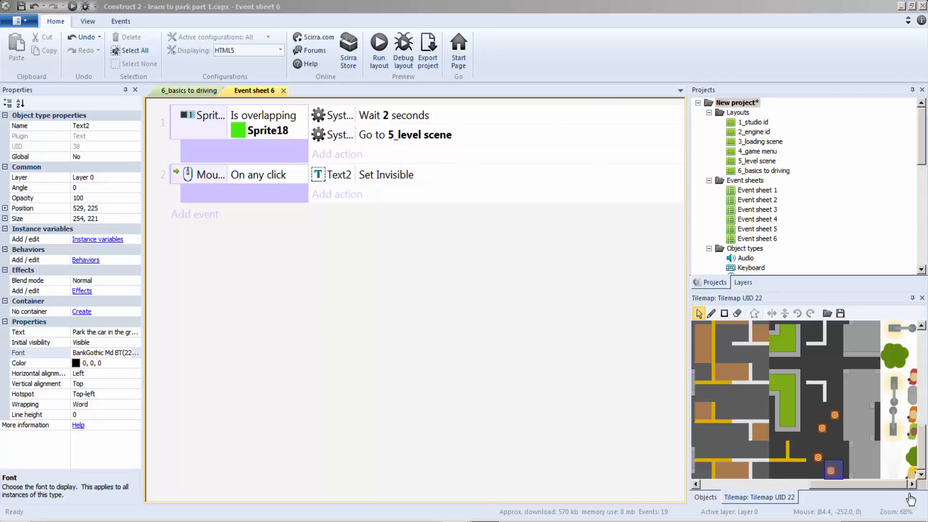